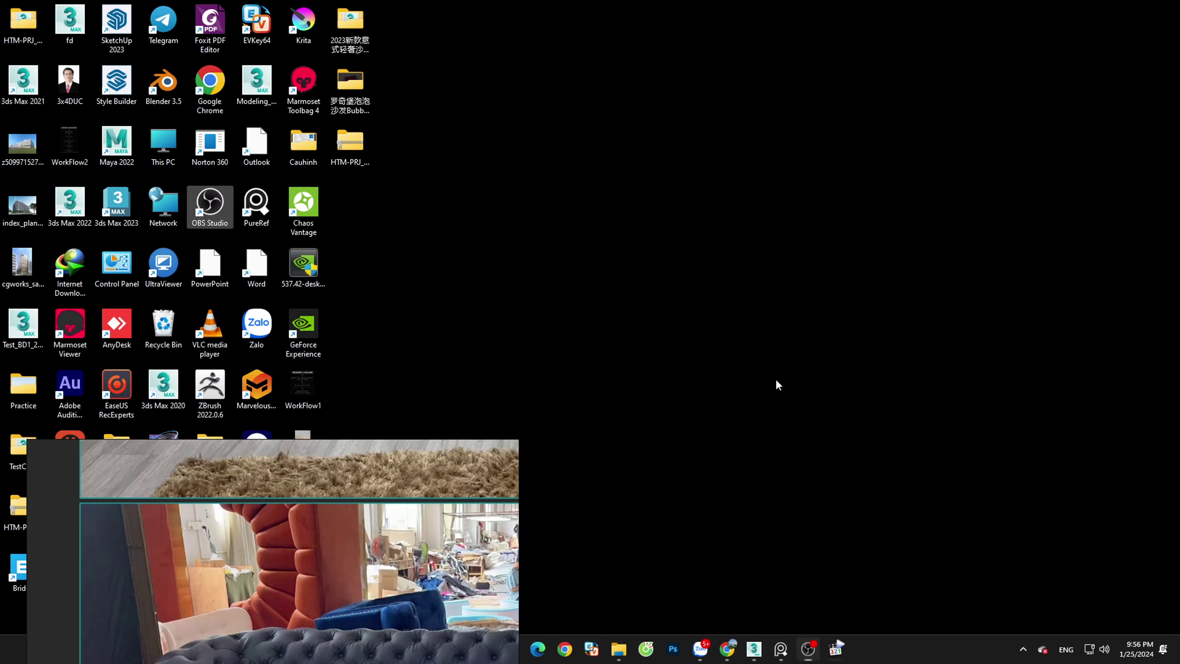
Bring 3ds Max back up and move the reference sofa photo window aside
left_click(753, 648)
scroll(757, 328, "up", 3)
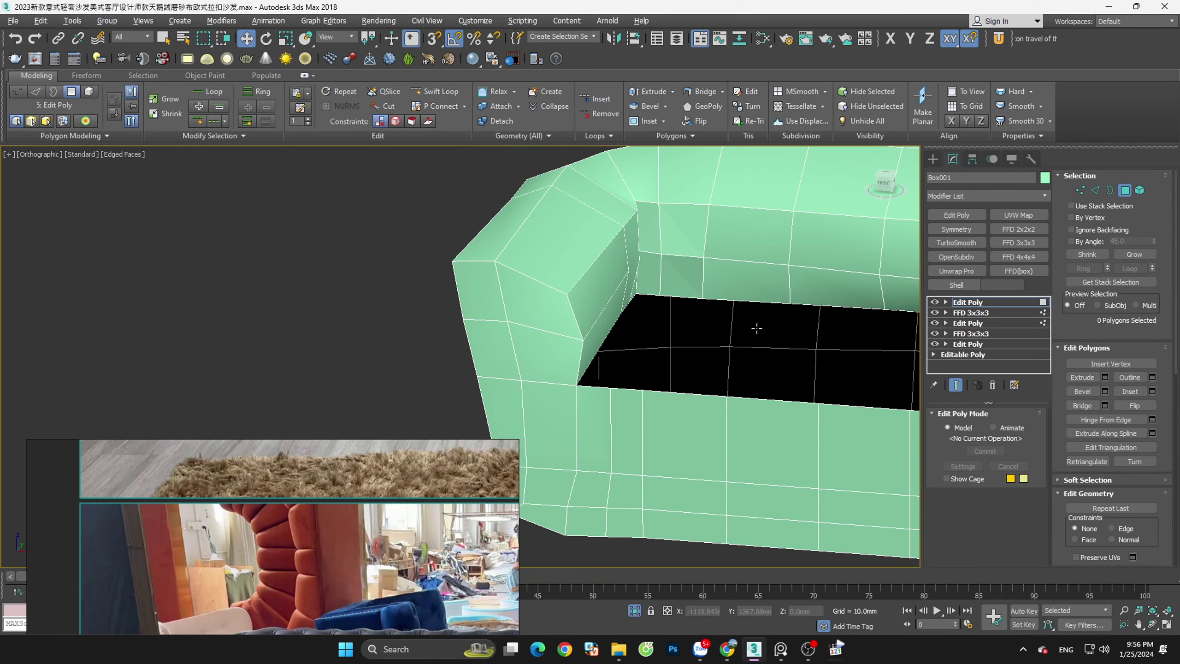
left_click_drag(410, 489, 347, 196)
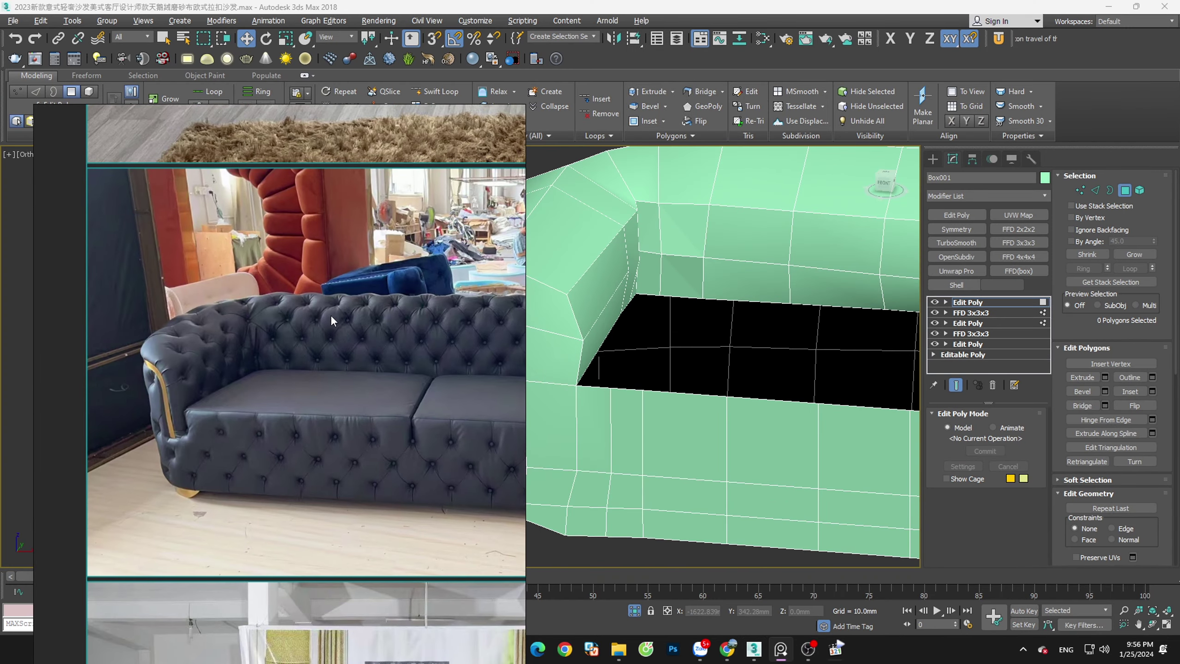
scroll(605, 405, "down", 5)
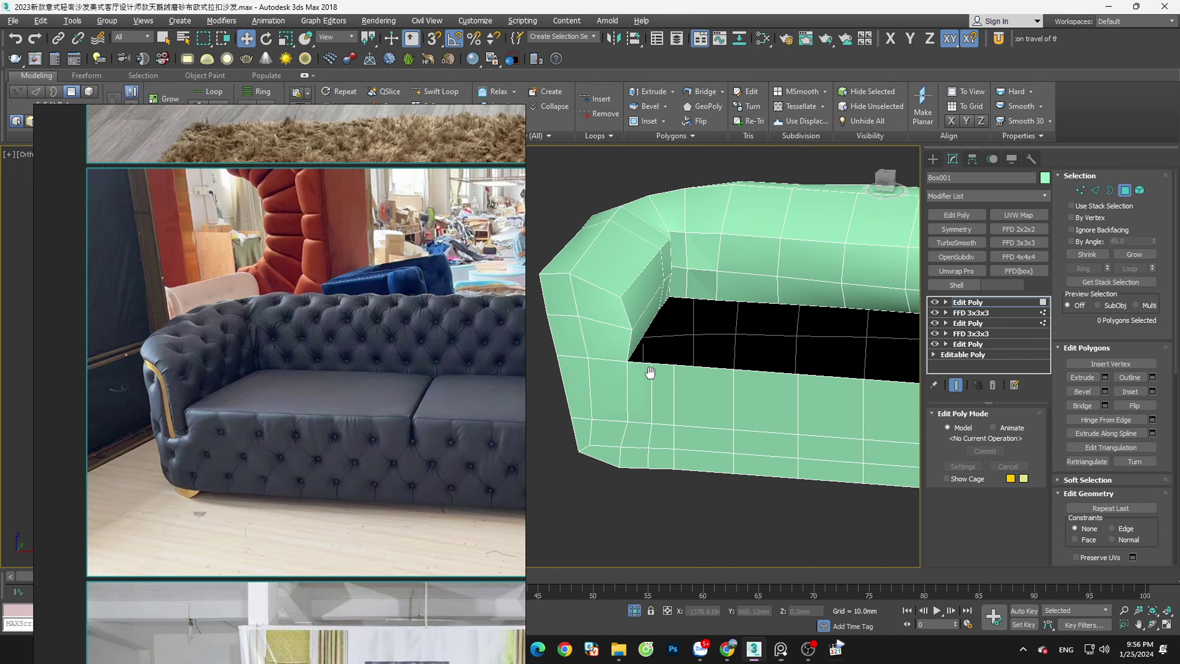
scroll(631, 384, "up", 5)
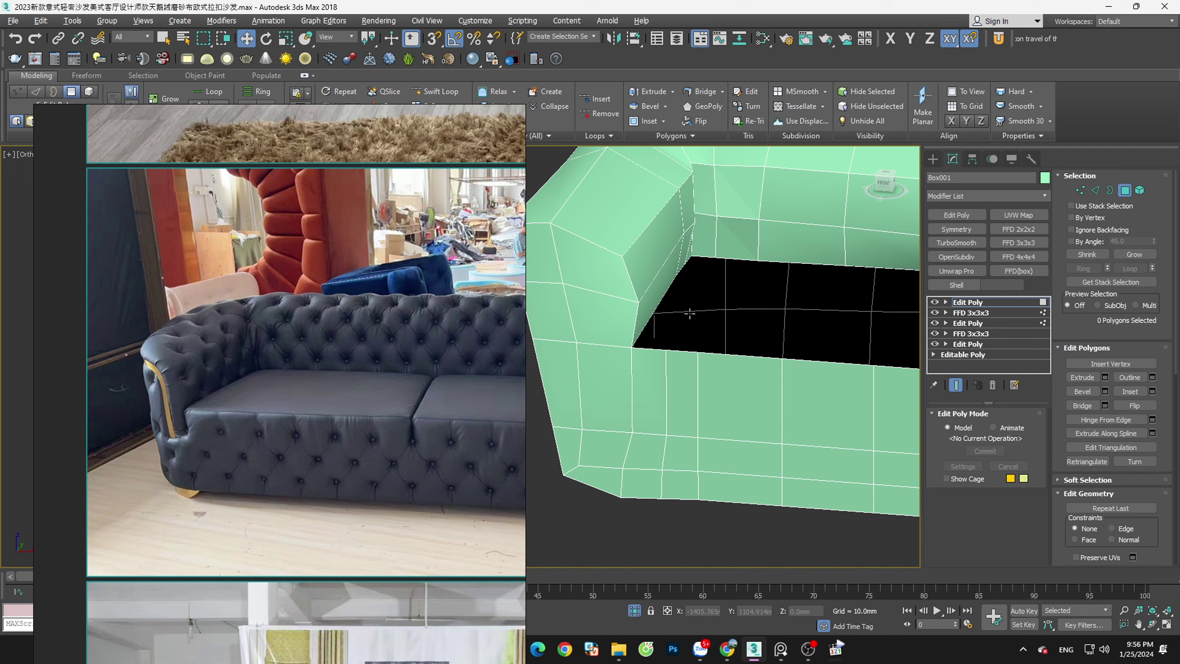
scroll(690, 313, "down", 2)
Delete the seat-opening floor faces, keeping only the strip beside the left arm
middle_click_drag(691, 330, 676, 339, "alt")
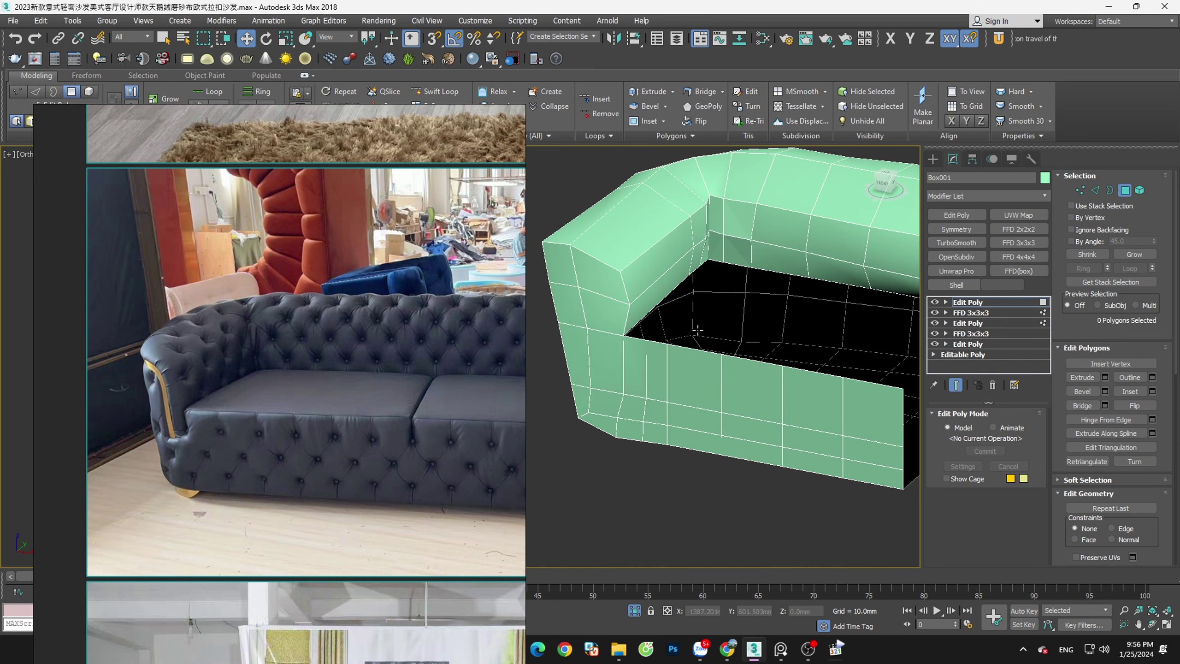
left_click(697, 329)
scroll(671, 311, "up", 3)
left_click(663, 327, "alt")
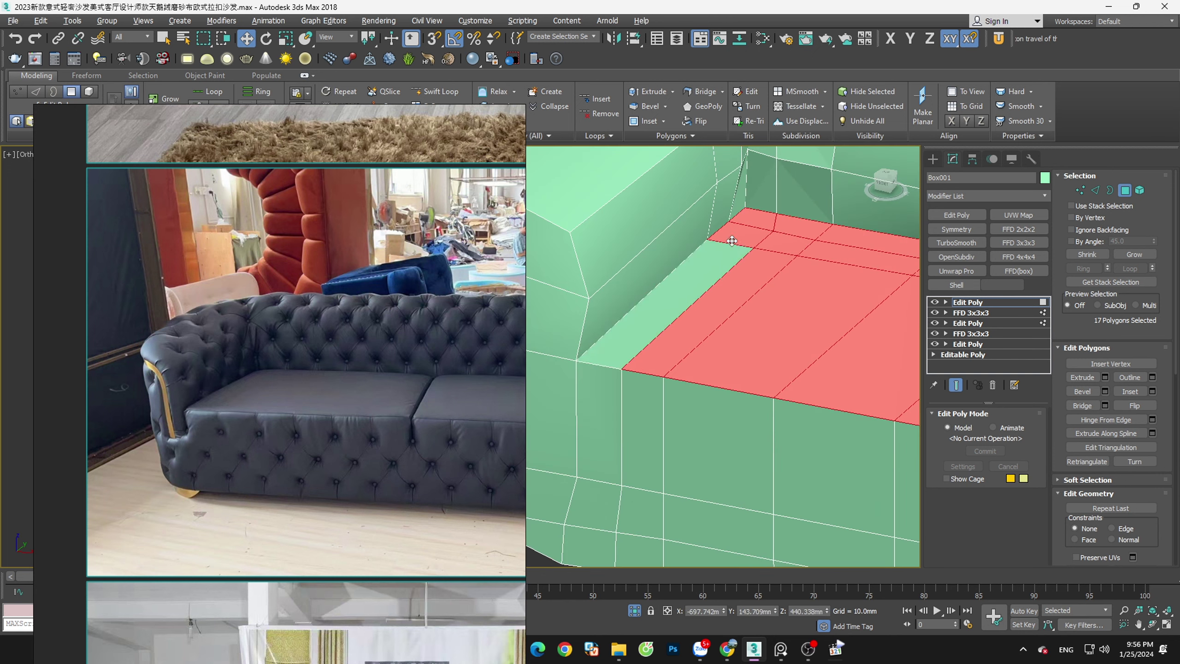
left_click(739, 234, "alt")
left_click(752, 222, "alt")
key("Delete")
scroll(674, 346, "down", 4)
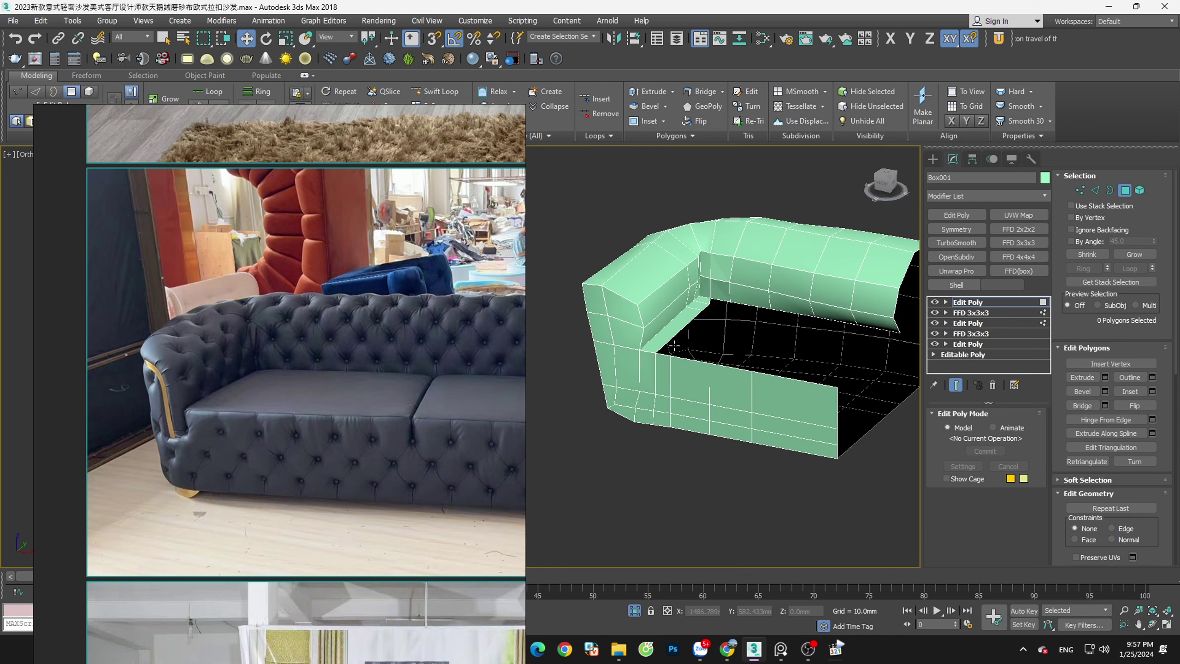
scroll(650, 336, "up", 4)
scroll(656, 350, "down", 4)
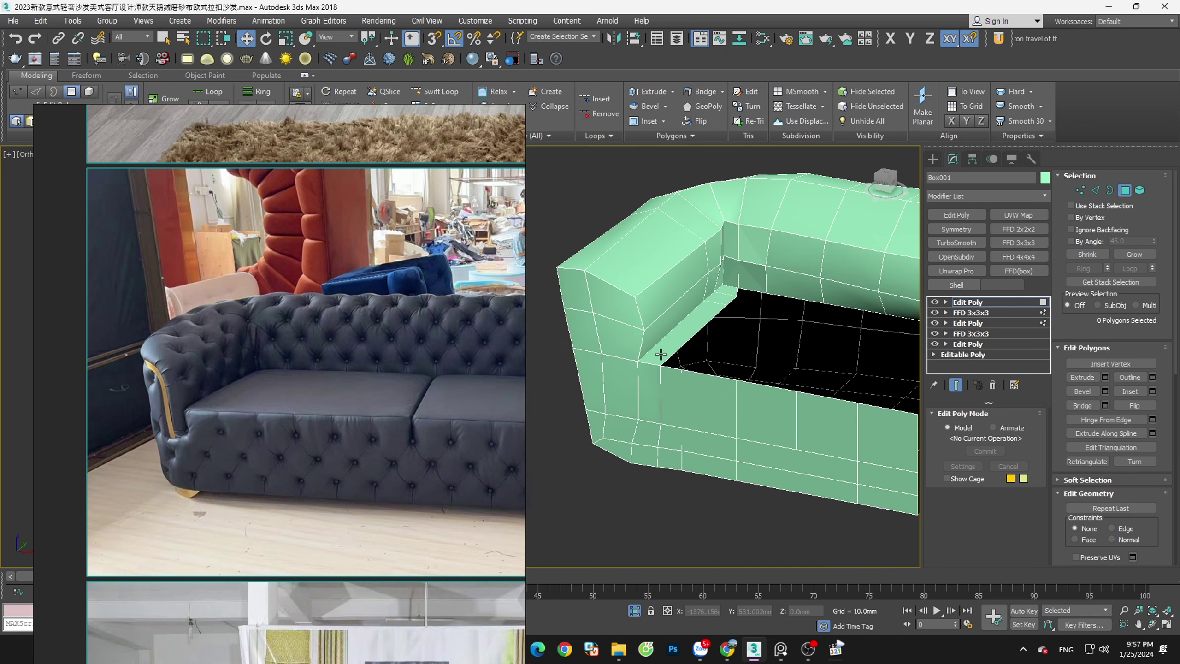
scroll(662, 352, "up", 2)
scroll(650, 372, "up", 3)
Pick the vertex at the seat opening's corner and view it from above
key("1")
left_click(647, 390)
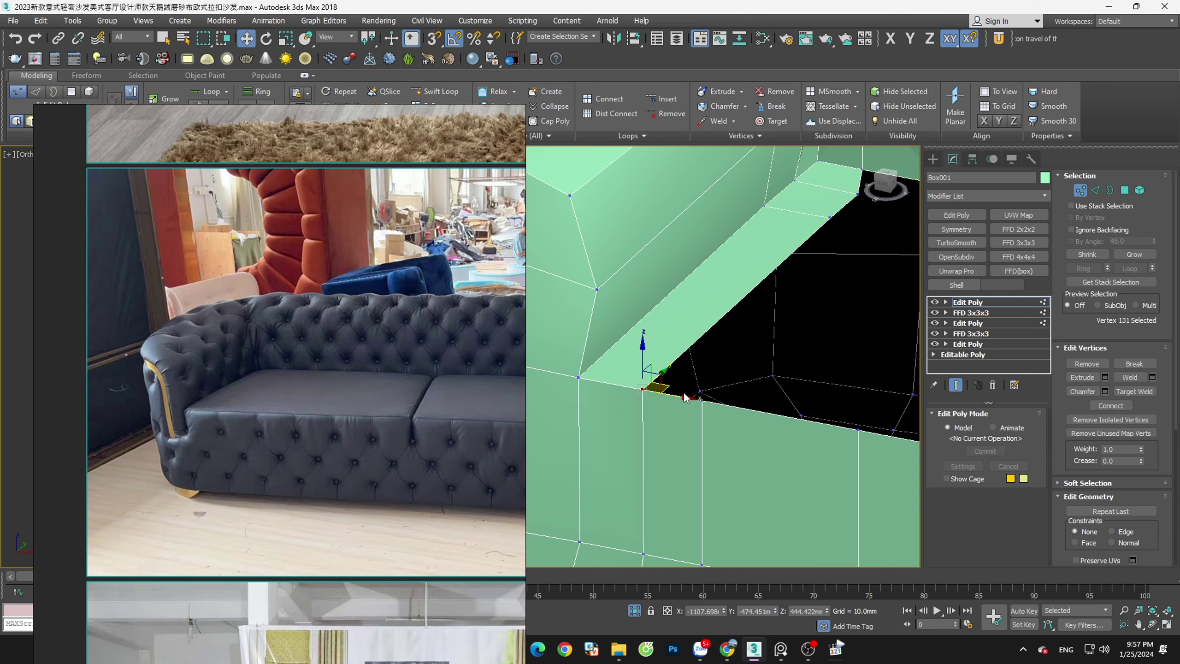
scroll(664, 390, "down", 2)
scroll(683, 390, "down", 2)
scroll(707, 389, "down", 2)
mouse_move(707, 389)
middle_mouse_down("alt")
mouse_move(719, 382)
mouse_move(713, 392)
mouse_move(674, 378)
middle_mouse_up("alt")
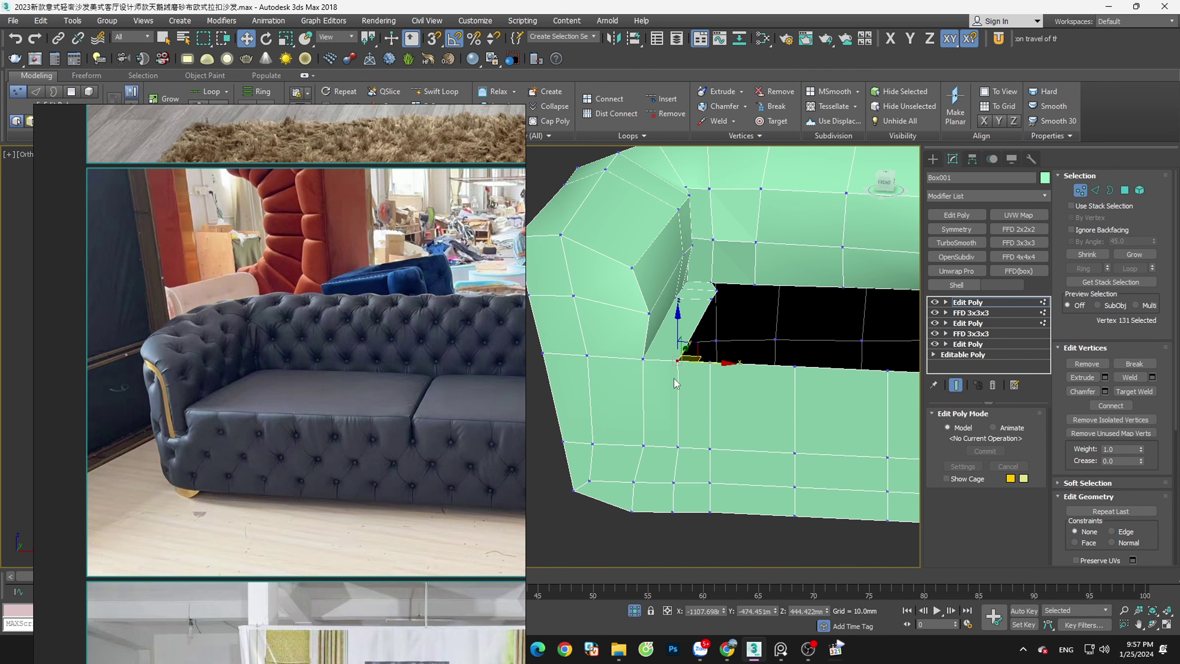
Delete the arm-front faces and thin strips above them beside the opening
left_click(1125, 190)
left_click(662, 399)
left_click(680, 334, "ctrl")
scroll(706, 294, "up", 3)
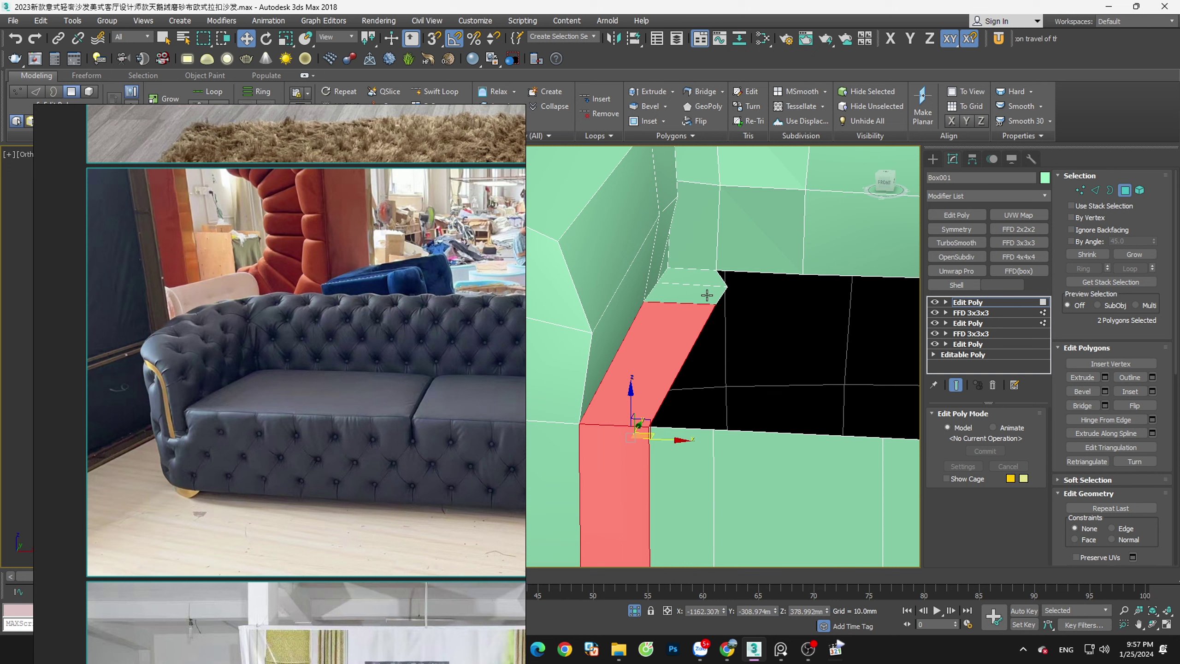
left_click(706, 296, "ctrl")
key("Delete")
scroll(705, 280, "down", 3)
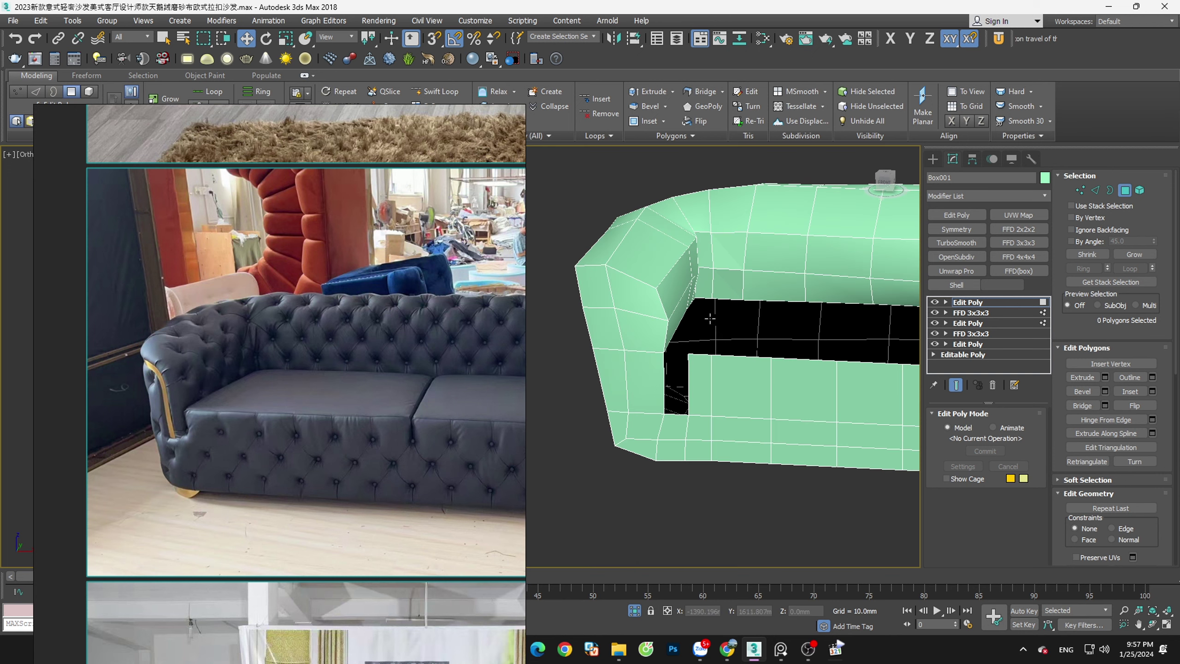
scroll(700, 401, "up", 3)
Move the slot's upper and lower edge vertices left to narrow the slot
key("1")
left_click(675, 435)
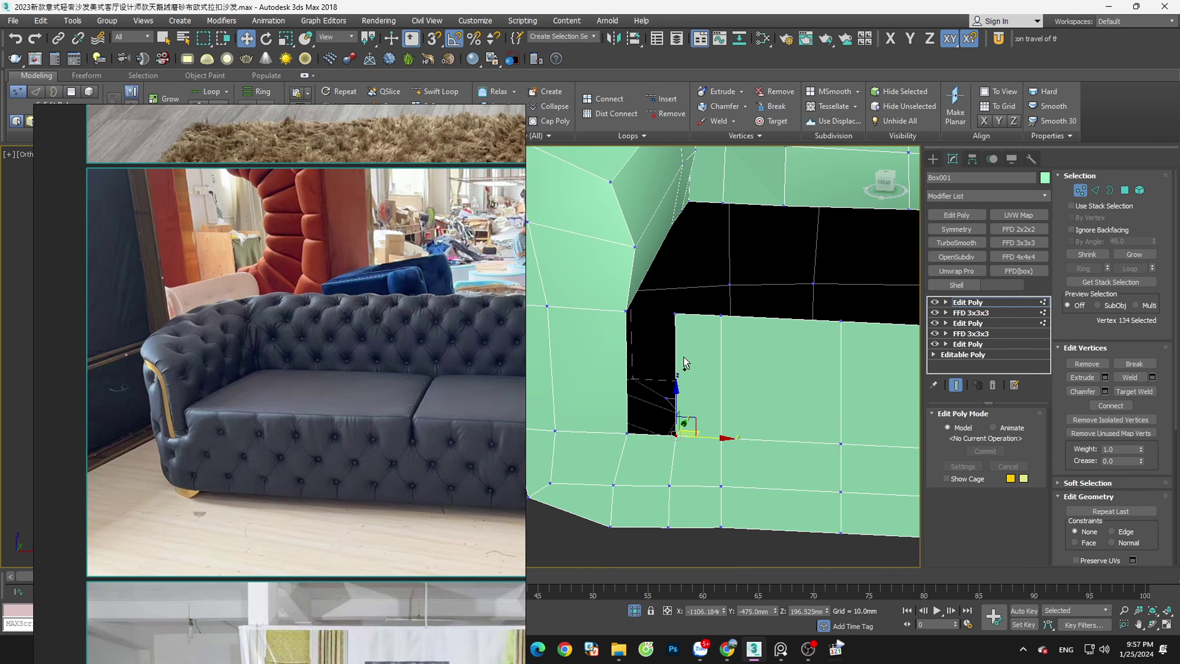
left_click(677, 316, "ctrl")
left_click_drag(711, 376, 676, 383)
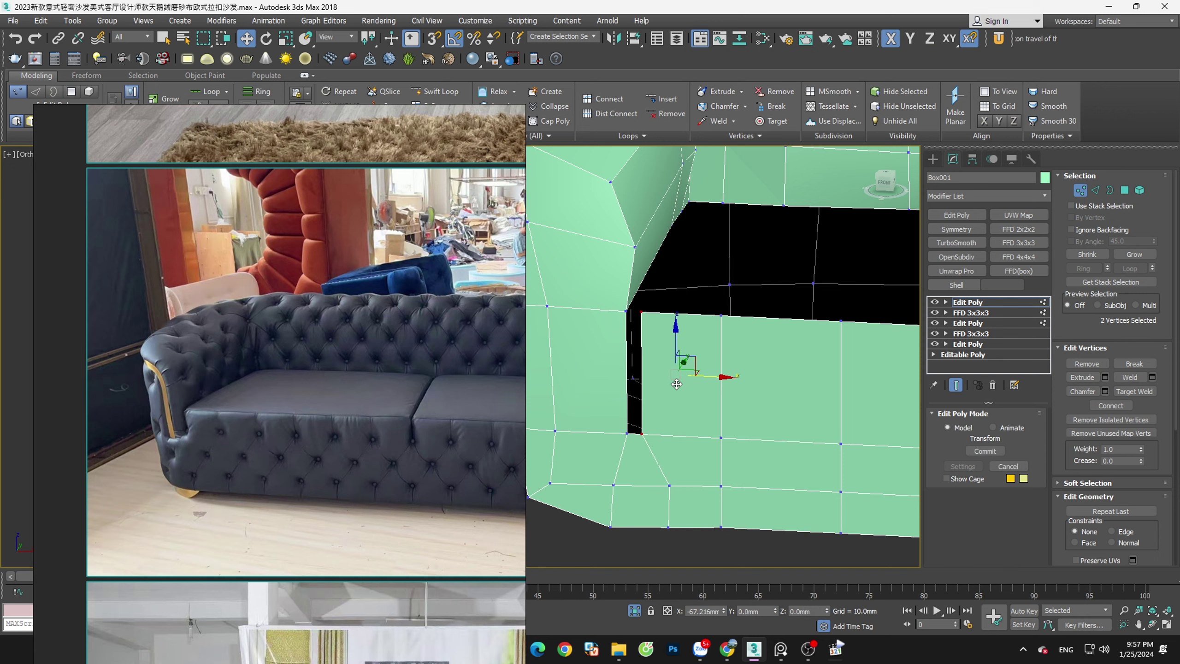
scroll(676, 384, "down", 5)
Clear the vertex selection and reframe the sofa, moving the reference photo further left
mouse_move(676, 384)
middle_mouse_down("alt")
mouse_move(666, 373)
mouse_move(683, 358)
middle_mouse_up("alt")
scroll(692, 343, "up", 4)
scroll(696, 339, "up", 4)
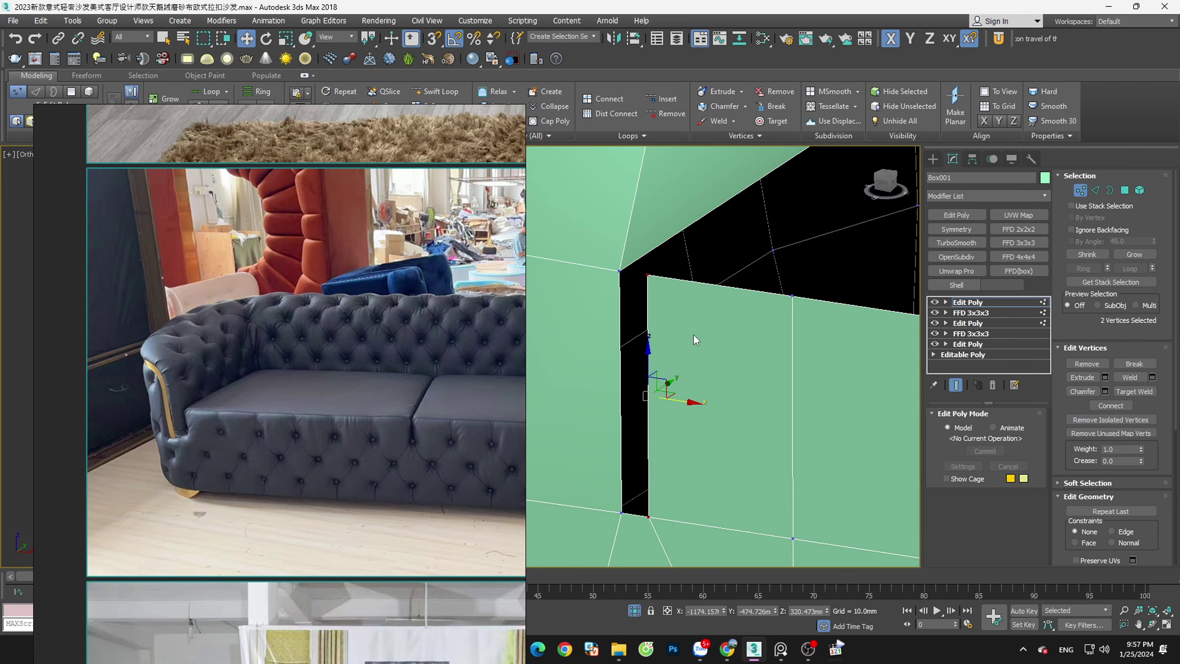
left_click(694, 333)
scroll(694, 334, "down", 2)
scroll(693, 335, "down", 2)
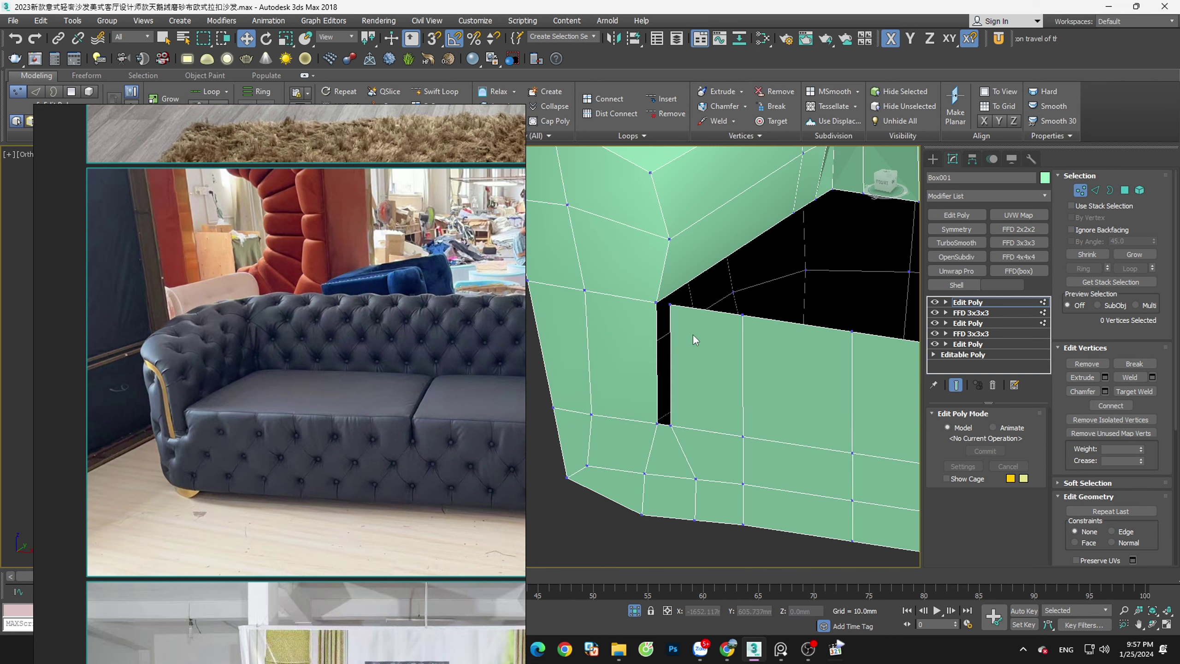
left_click(882, 186)
left_click_drag(398, 354, 212, 348)
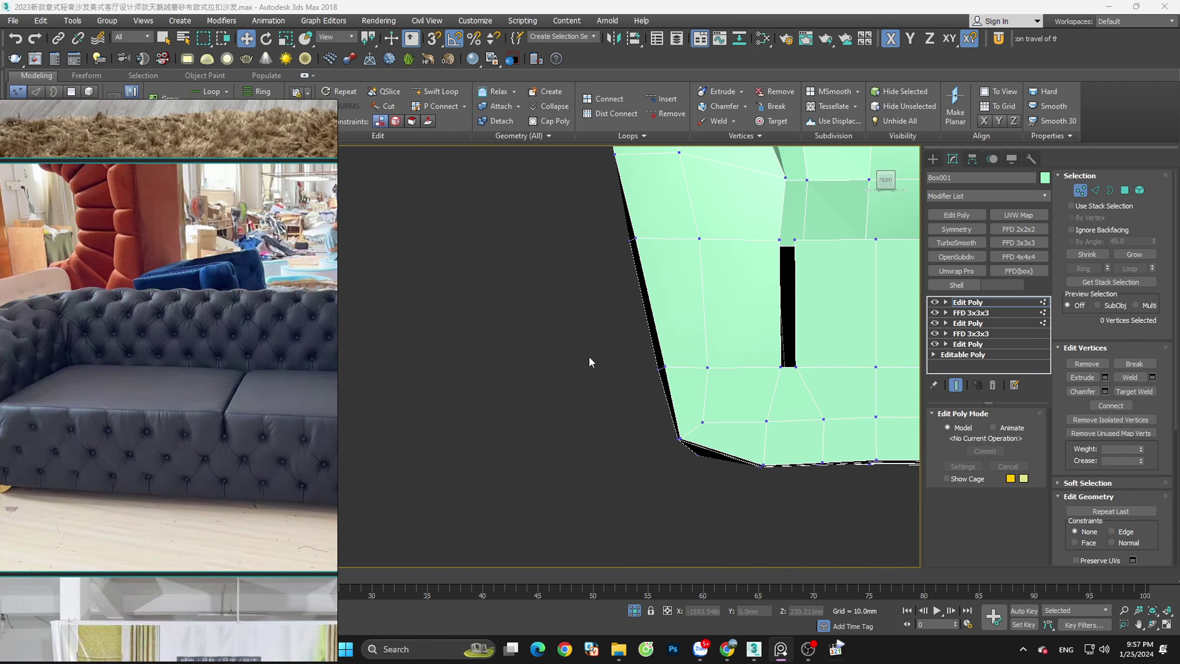
scroll(592, 365, "down", 3)
middle_click_drag(651, 332, 579, 367)
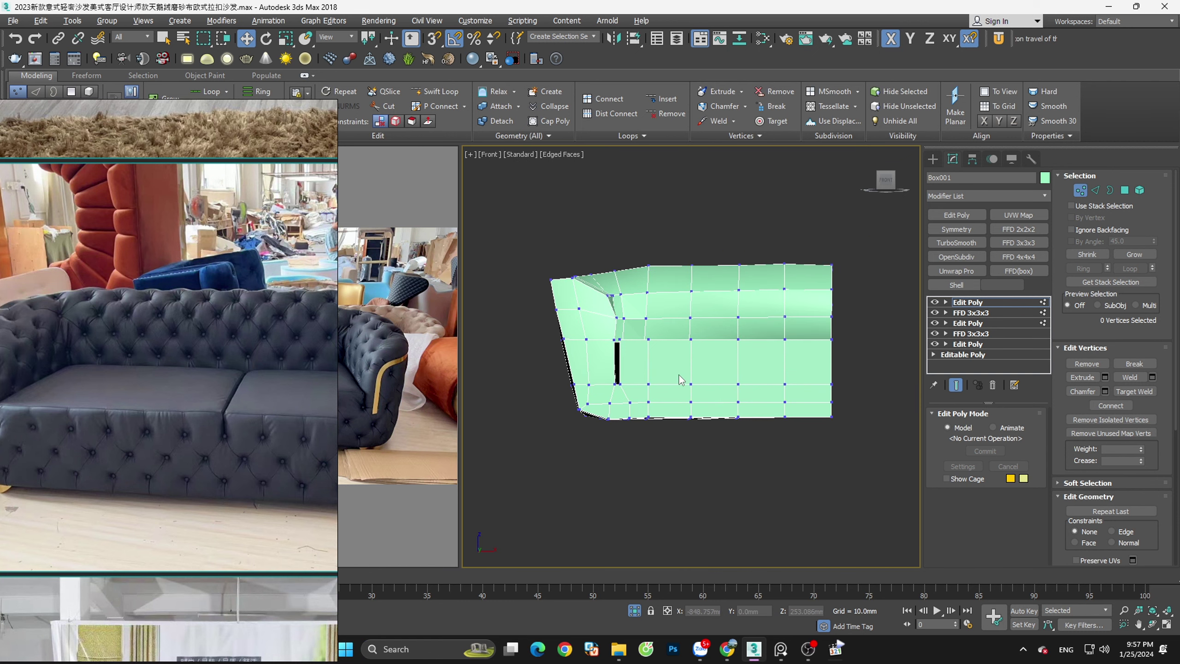
middle_click_drag(681, 379, 648, 399, "alt")
scroll(648, 399, "up", 2)
Add another Edit Poly modifier and start a cut at the front panel's right edge
left_click(1080, 190)
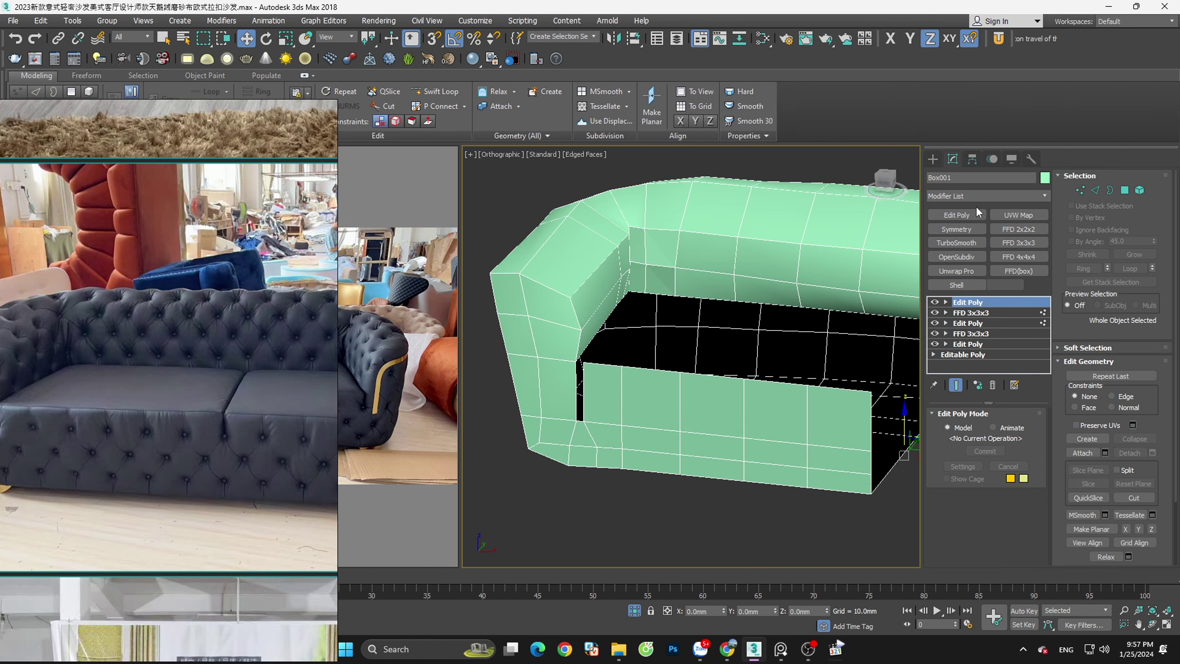
left_click(957, 215)
key("alt+c")
scroll(598, 369, "up", 3)
scroll(572, 354, "down", 3)
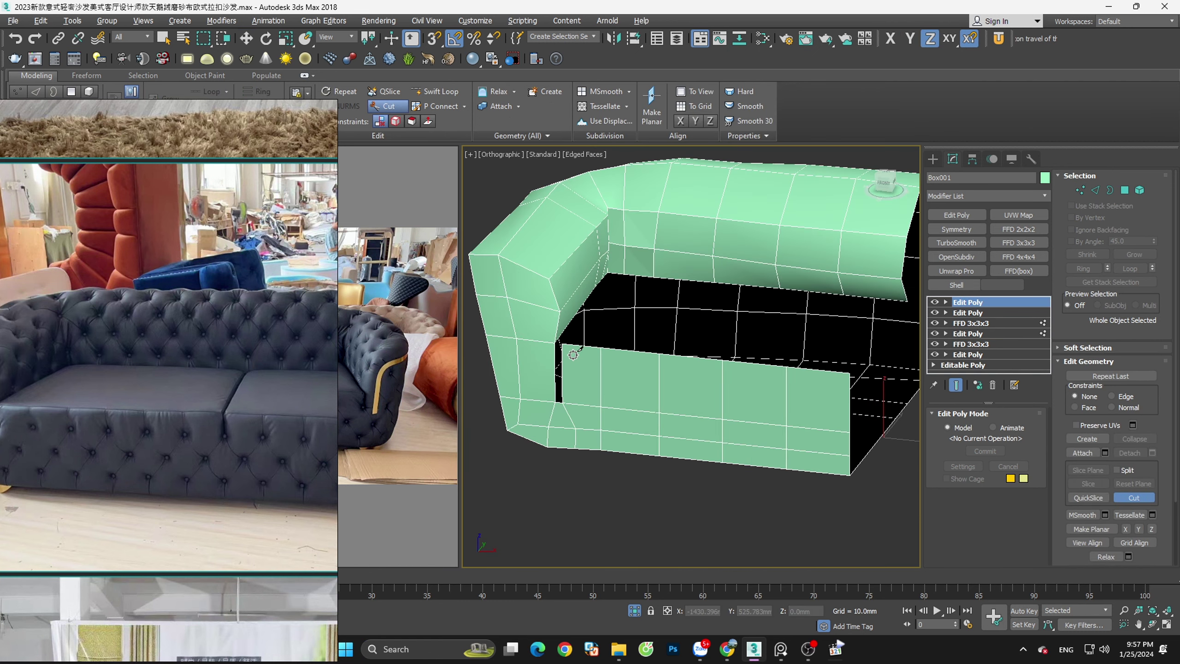
scroll(852, 389, "up", 3)
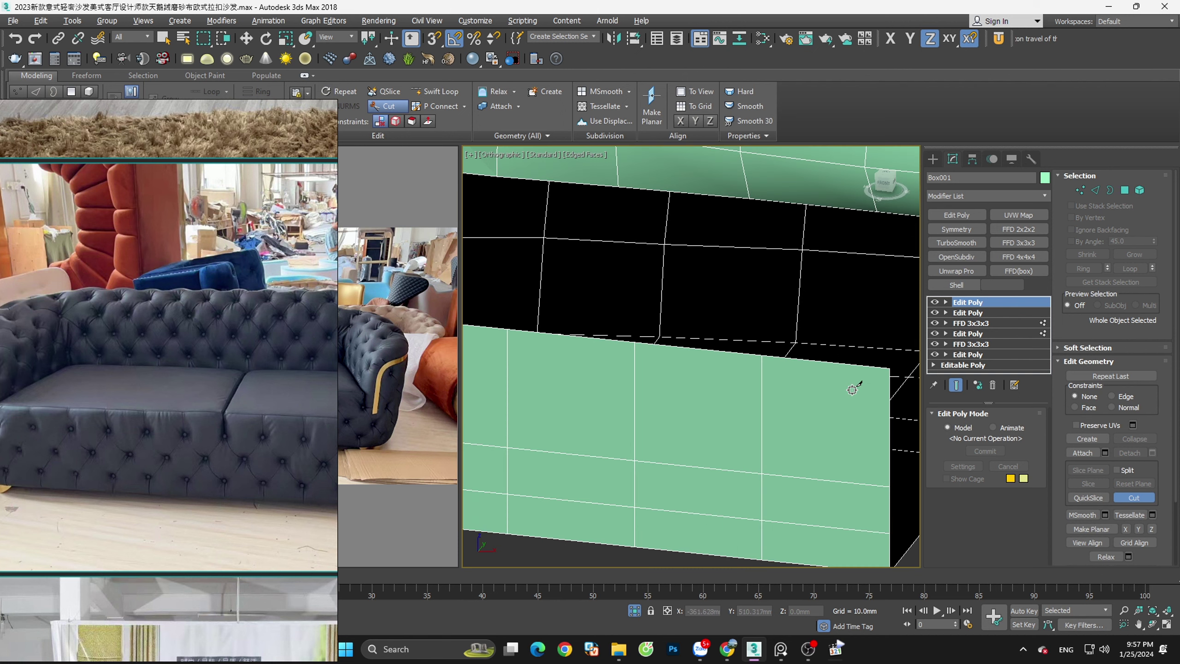
left_click(889, 391)
scroll(759, 377, "down", 3)
scroll(721, 361, "up", 2)
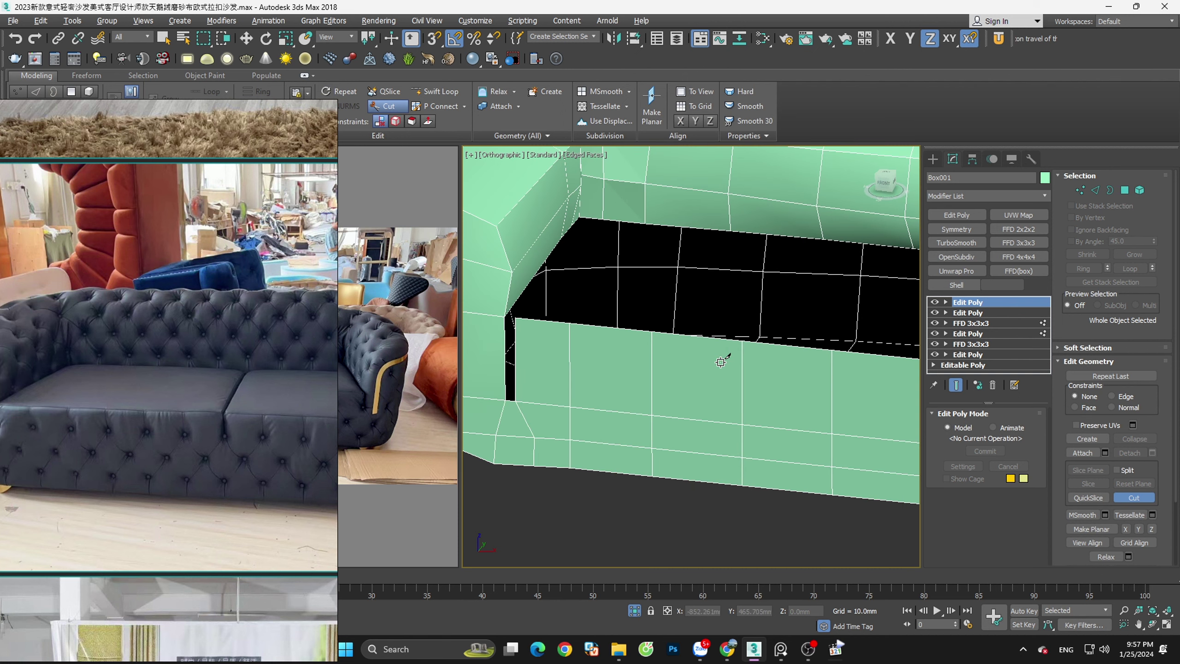
Continue the cut past the front panel's left corner down to its bottom edge
key("p")
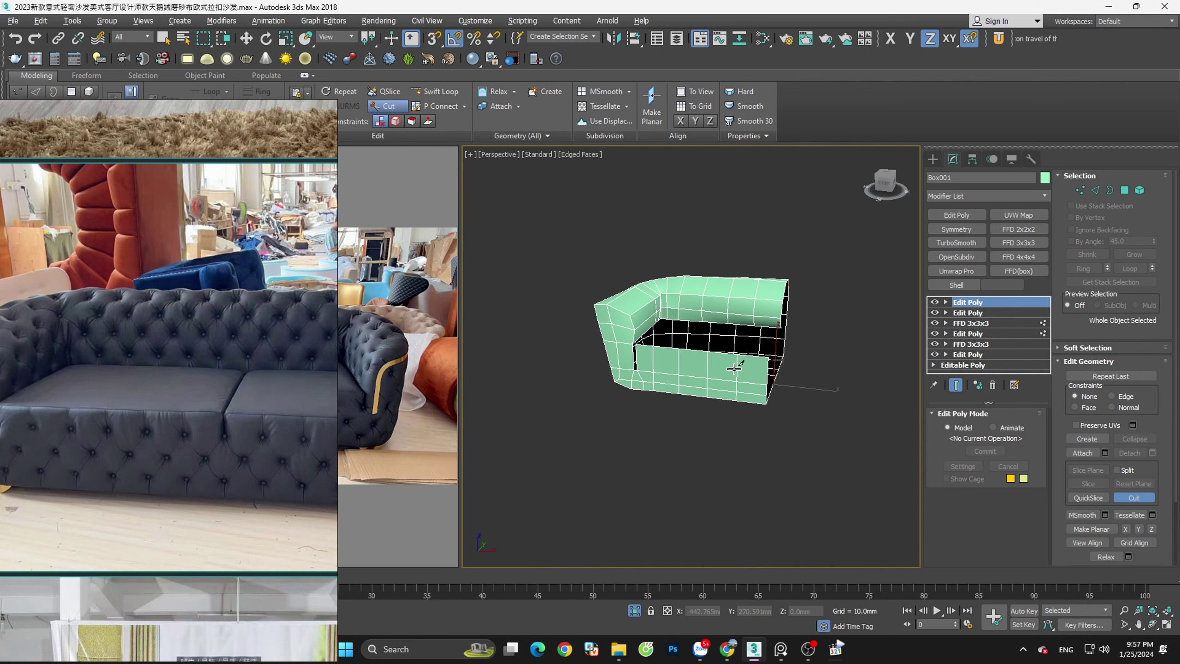
scroll(734, 369, "up", 3)
scroll(847, 341, "up", 3)
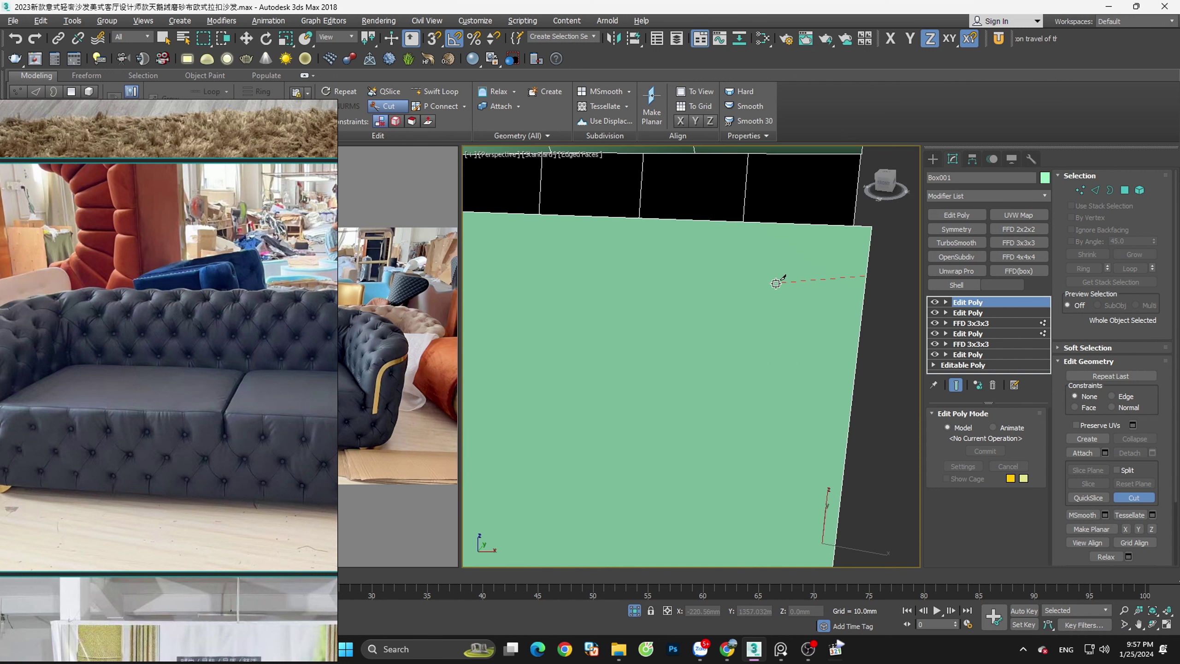
scroll(771, 279, "down", 2)
scroll(756, 282, "down", 2)
scroll(789, 302, "up", 1)
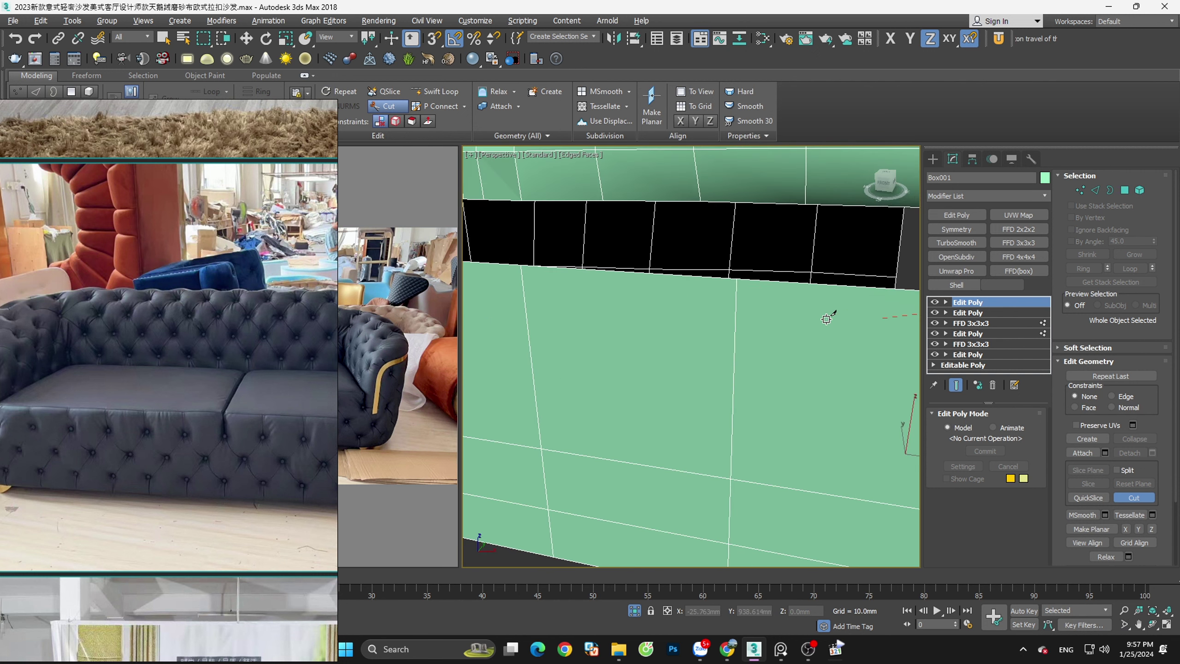
mouse_move(826, 319)
middle_mouse_down("alt")
mouse_move(658, 279)
mouse_move(767, 292)
middle_mouse_up("alt")
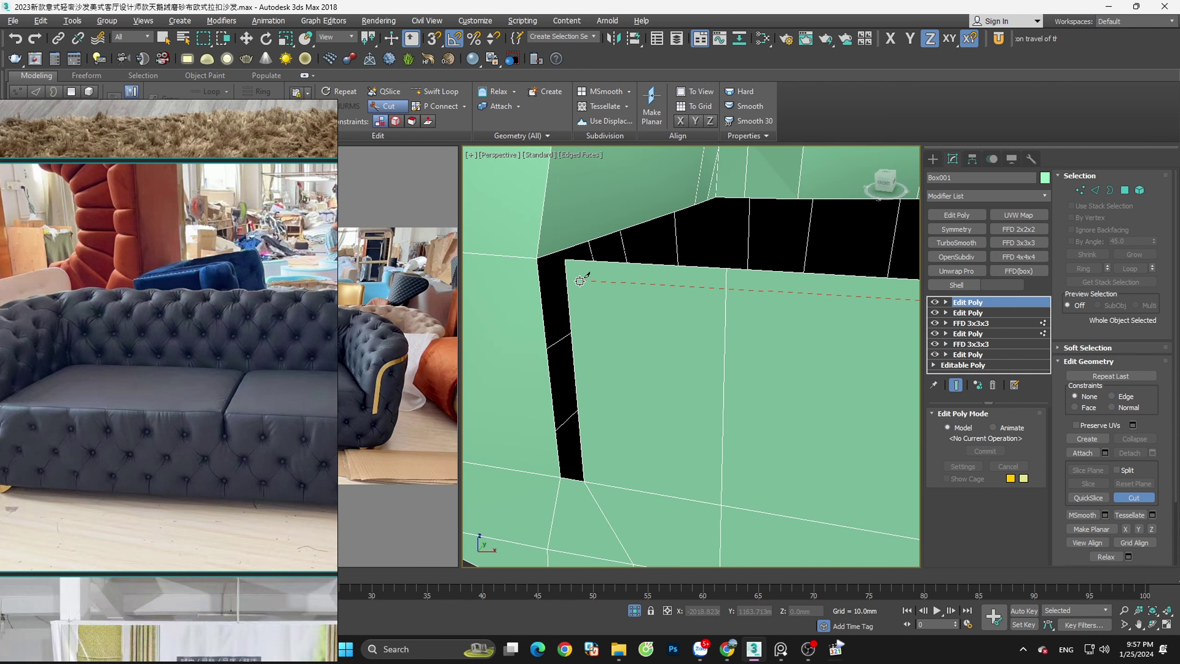
mouse_move(579, 281)
middle_mouse_down("alt")
mouse_move(605, 273)
mouse_move(584, 274)
middle_mouse_up("alt")
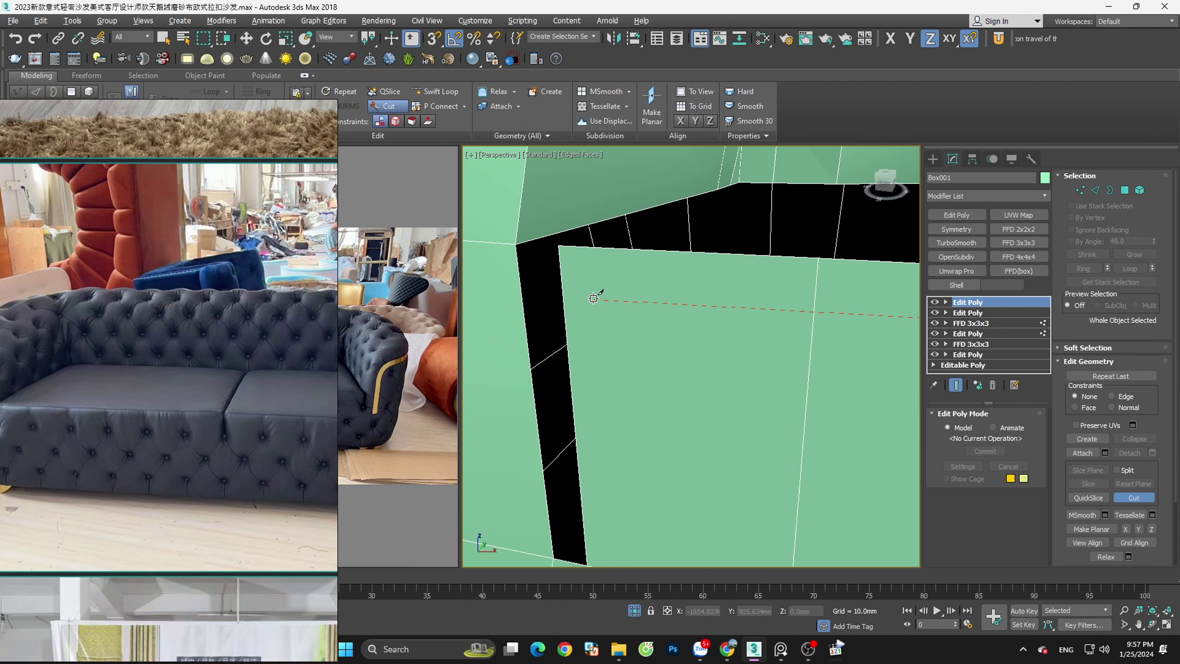
left_click(595, 285)
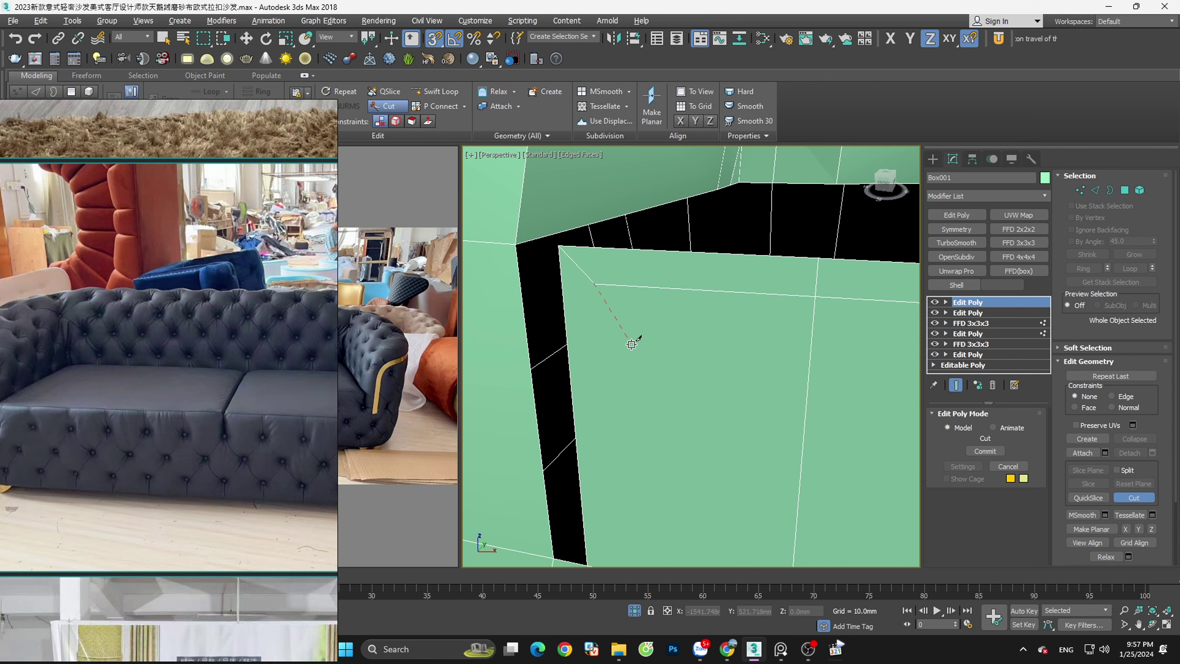
scroll(632, 344, "down", 5)
scroll(638, 368, "up", 6)
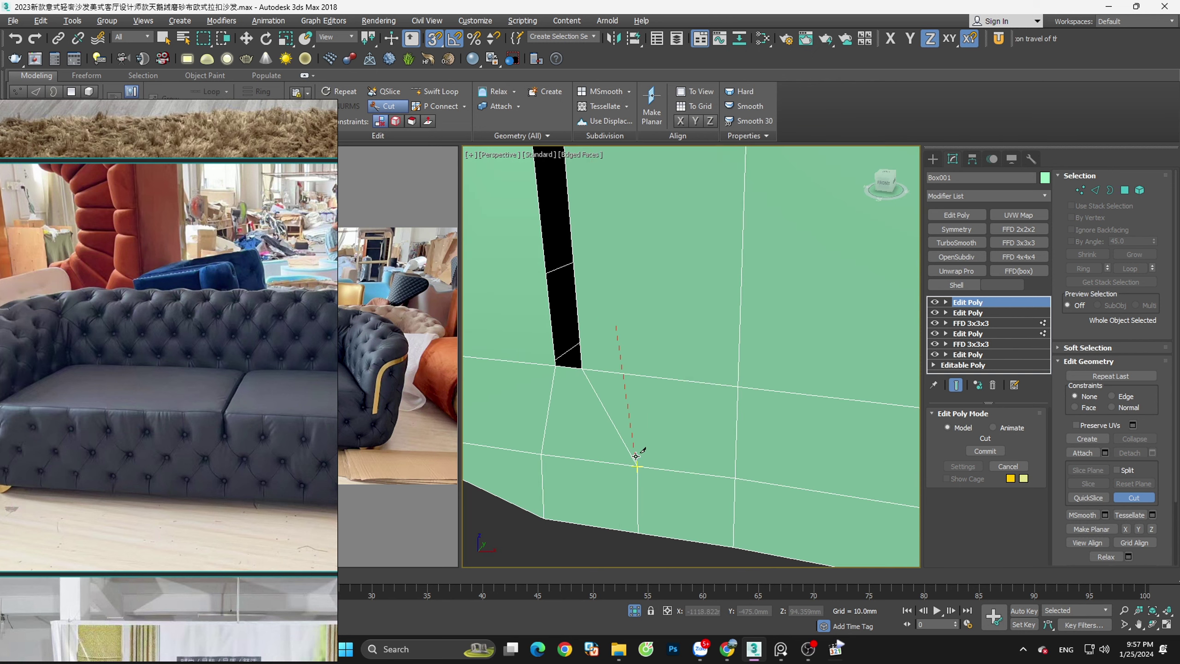
left_click(632, 376)
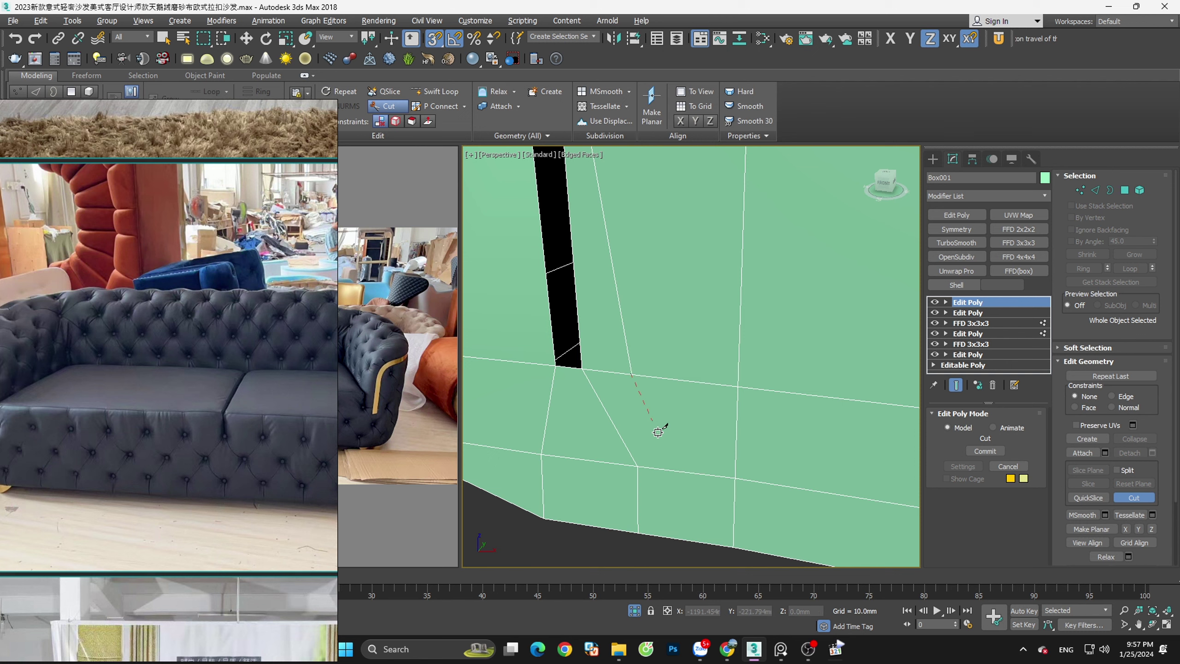
left_click(687, 474)
scroll(692, 469, "down", 3)
Extend the cut to a point on the sofa body's lower edge
scroll(692, 467, "down", 3)
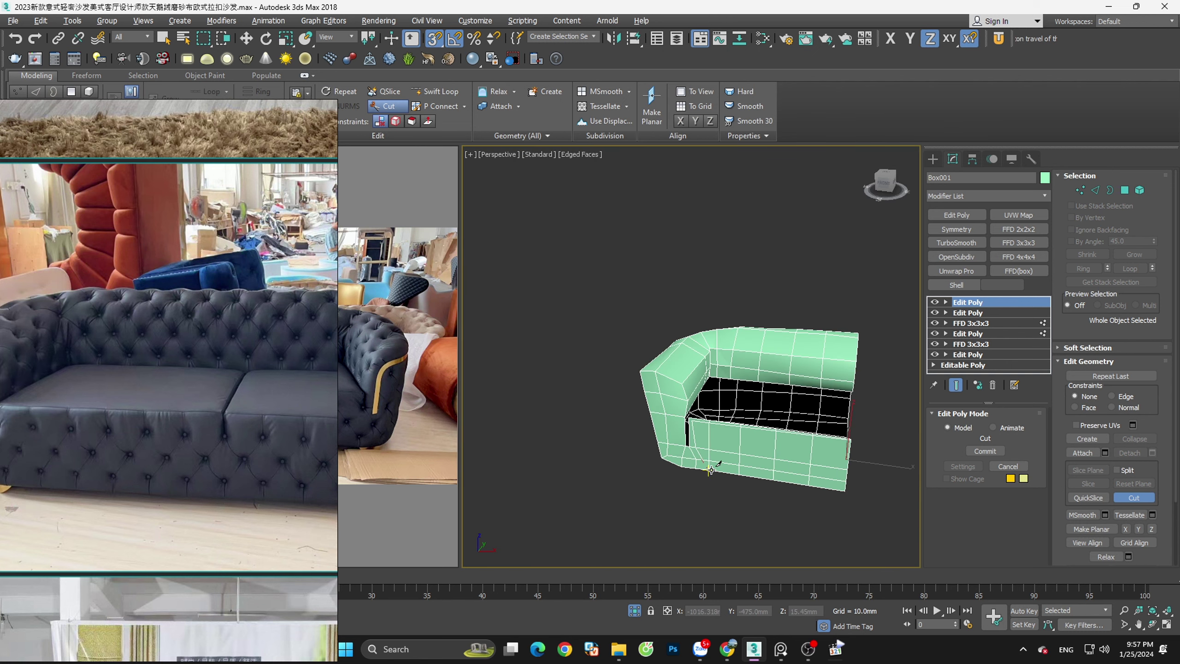
middle_click_drag(692, 467, 705, 390, "alt")
scroll(699, 374, "up", 2)
scroll(690, 348, "up", 3)
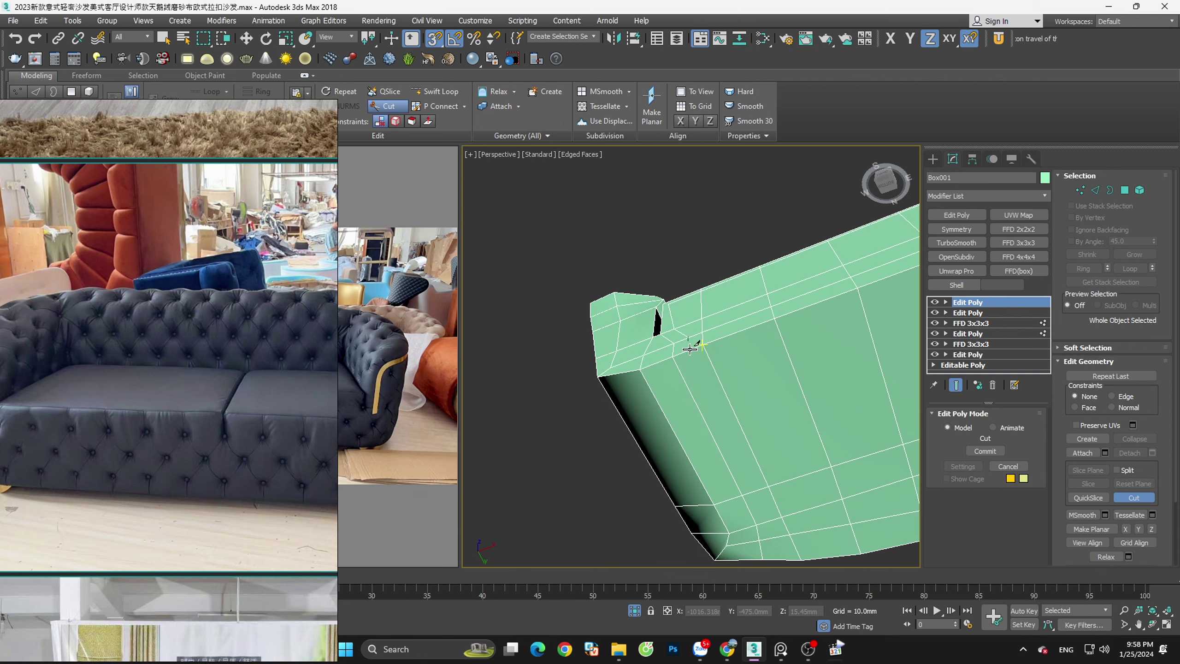
scroll(691, 352, "up", 3)
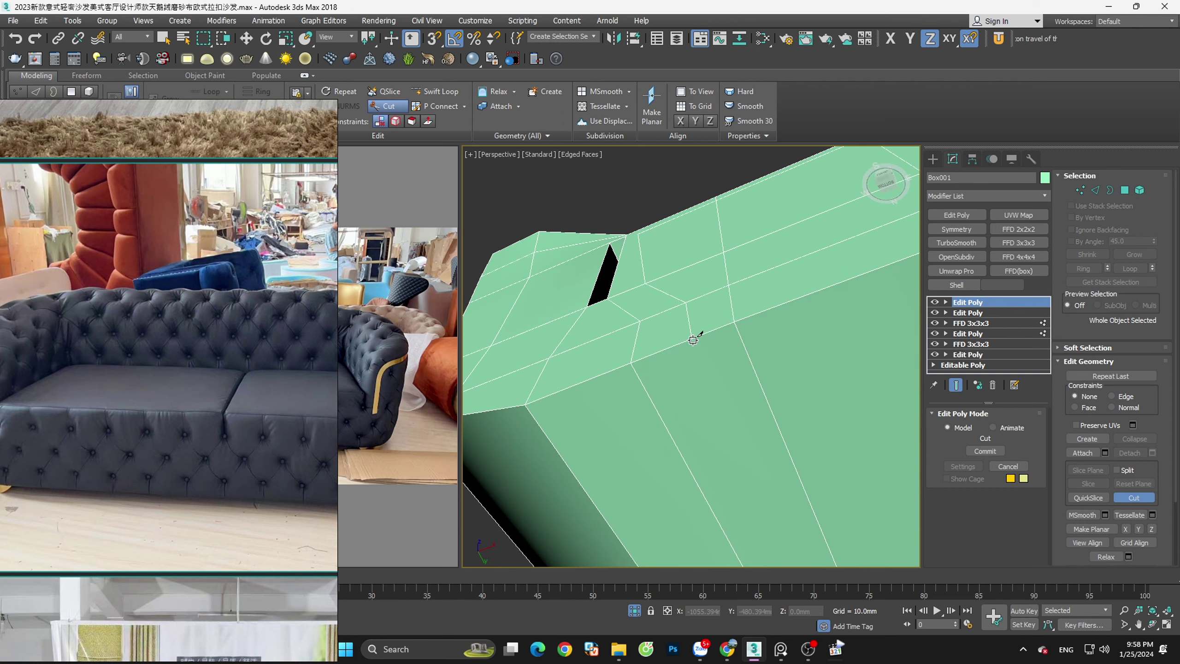
scroll(693, 339, "down", 3)
scroll(782, 519, "up", 3)
middle_click_drag(782, 519, 674, 311, "alt")
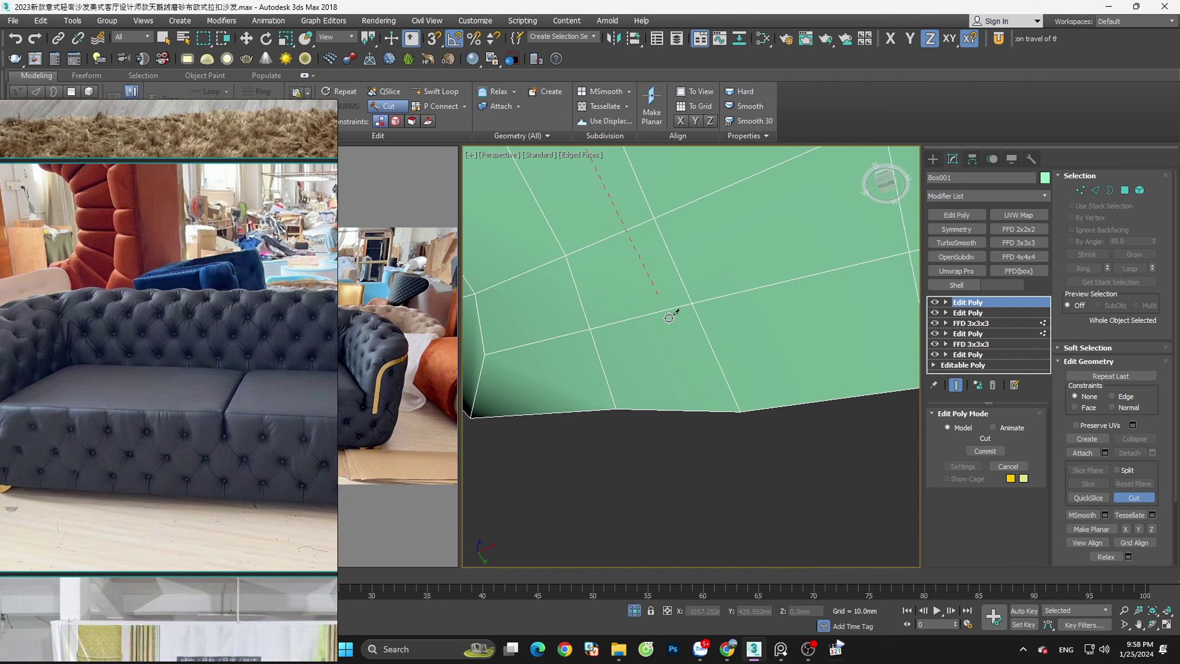
left_click(683, 411)
scroll(682, 411, "down", 5)
scroll(683, 410, "down", 3)
mouse_move(682, 411)
middle_mouse_down("alt")
mouse_move(741, 440)
mouse_move(619, 442)
mouse_move(588, 464)
middle_mouse_up("alt")
scroll(809, 351, "up", 2)
scroll(808, 338, "up", 3)
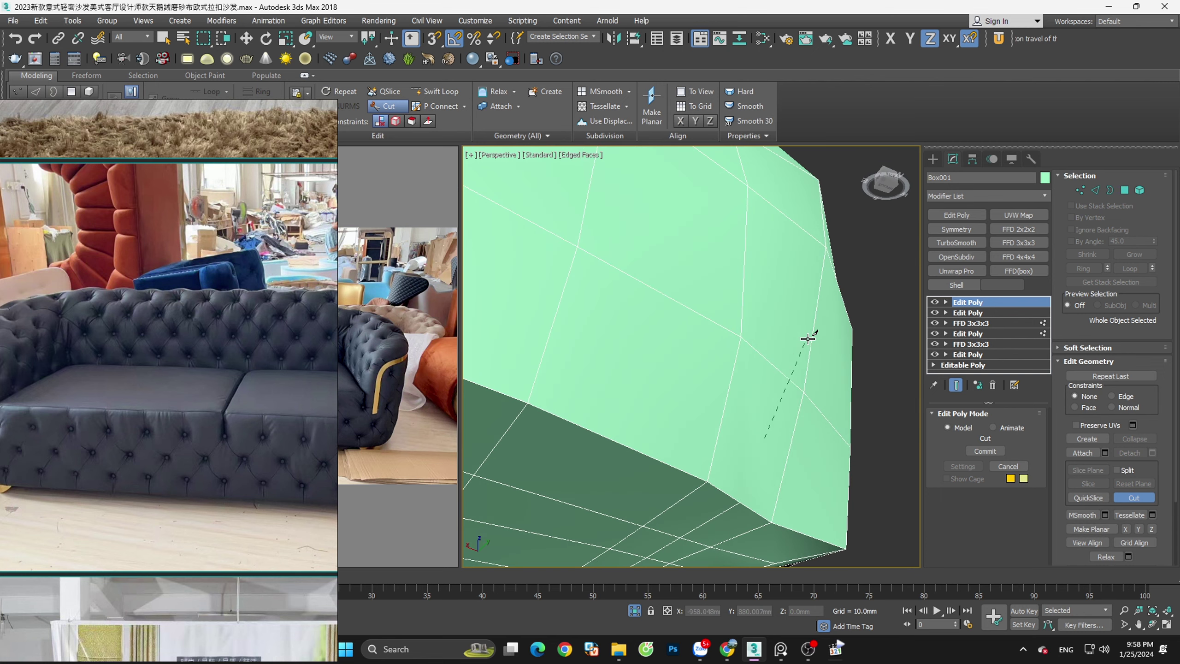
scroll(785, 377, "down", 4)
Carry the cut over the body's side to the inner corner vertex, then exit Cut
middle_click_drag(785, 377, 762, 448, "alt")
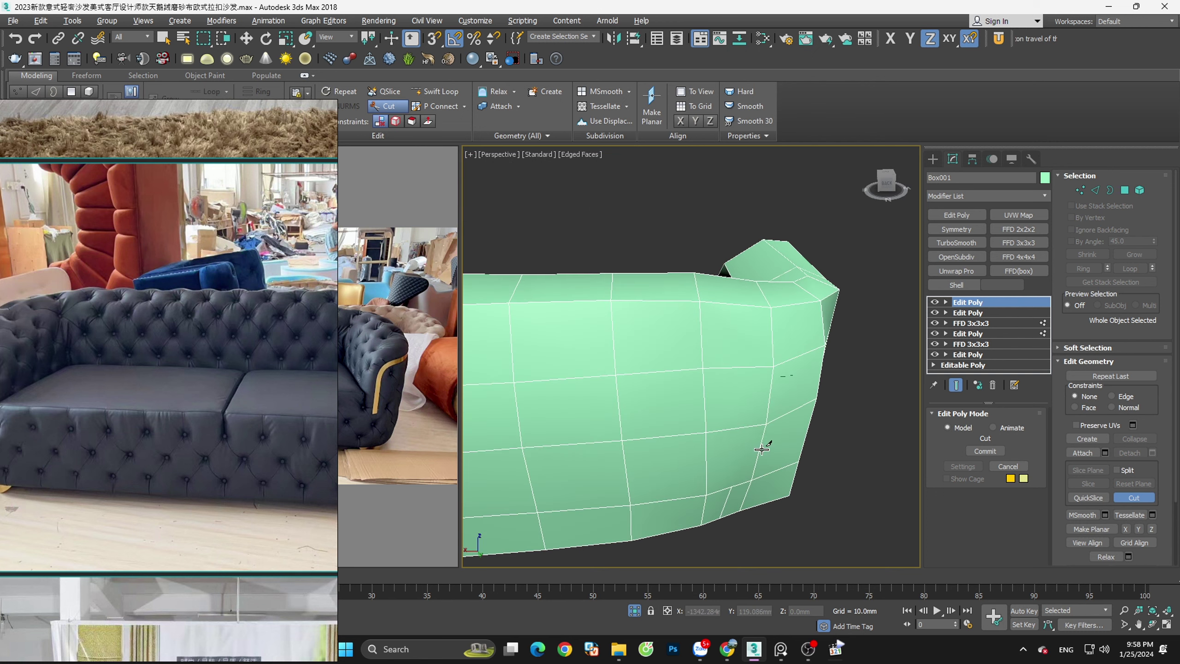
scroll(762, 448, "up", 5)
left_click(727, 314)
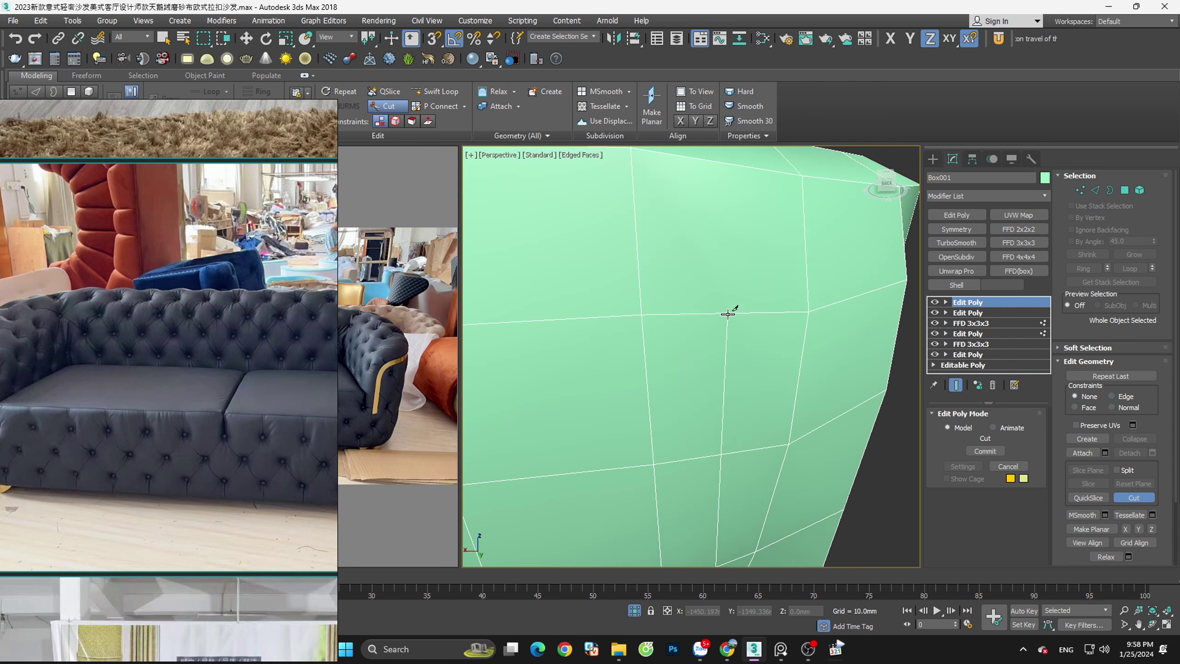
mouse_move(764, 330)
middle_mouse_down("alt")
mouse_move(858, 368)
mouse_move(751, 401)
middle_mouse_up("alt")
scroll(751, 400, "up", 3)
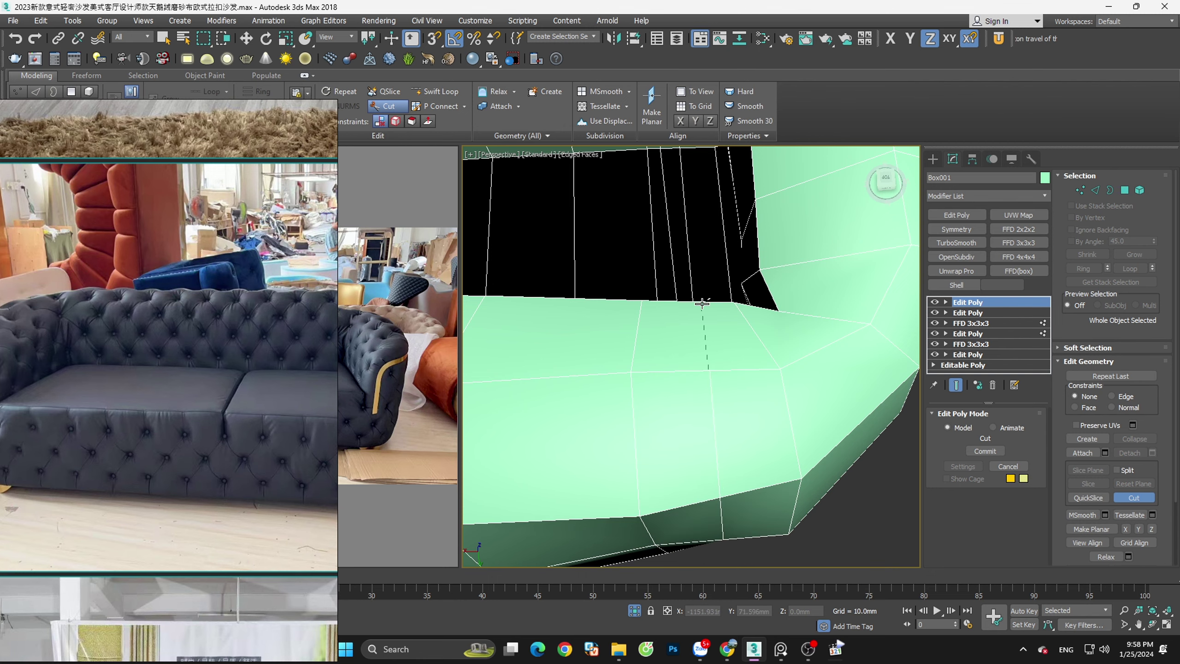
scroll(701, 325, "down", 3)
middle_click_drag(700, 343, 864, 311, "alt")
scroll(613, 223, "up", 5)
scroll(583, 330, "up", 2)
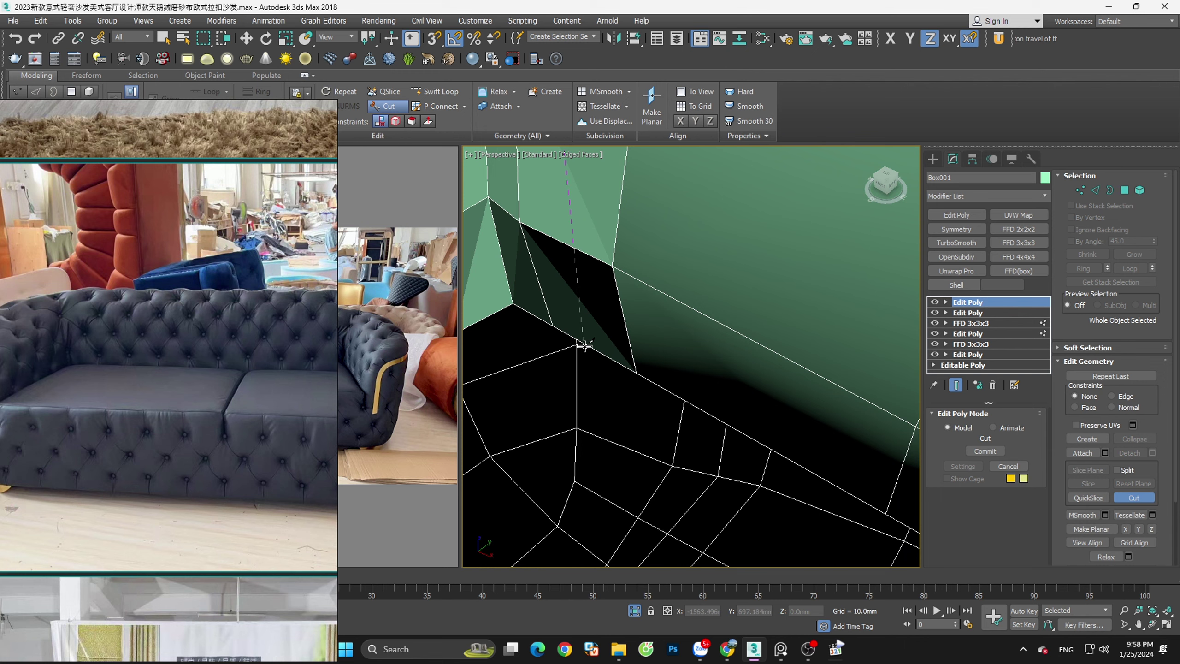
left_click(584, 344)
scroll(697, 327, "down", 2)
scroll(716, 316, "down", 2)
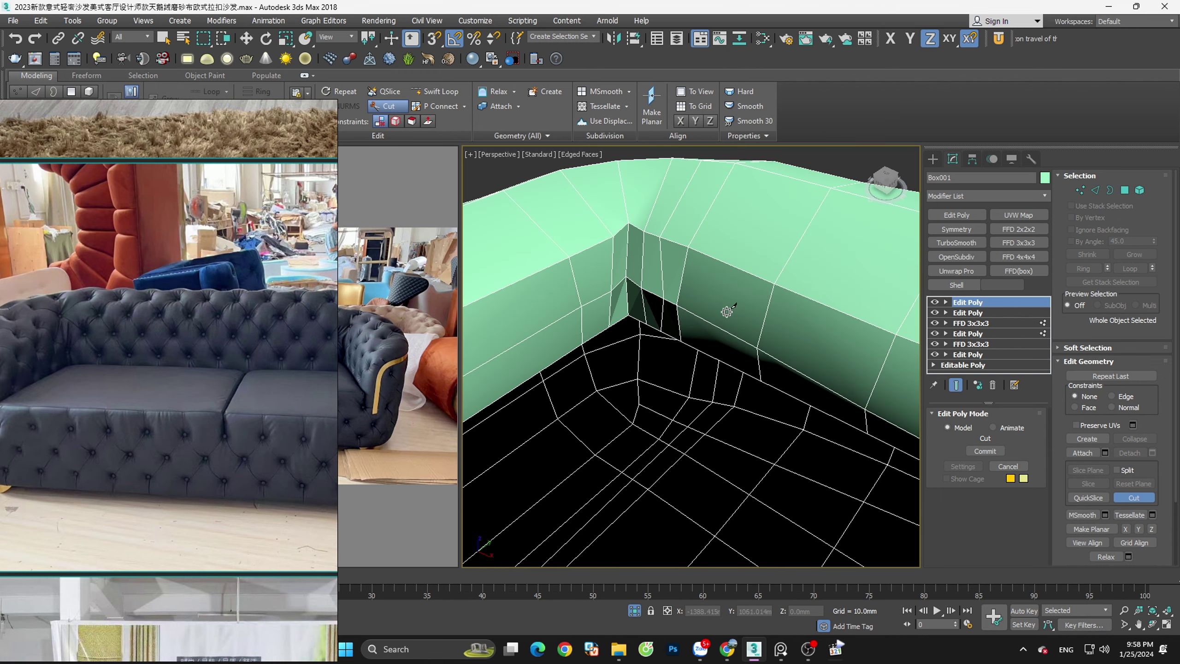
key("w")
scroll(728, 310, "down", 2)
scroll(729, 313, "down", 3)
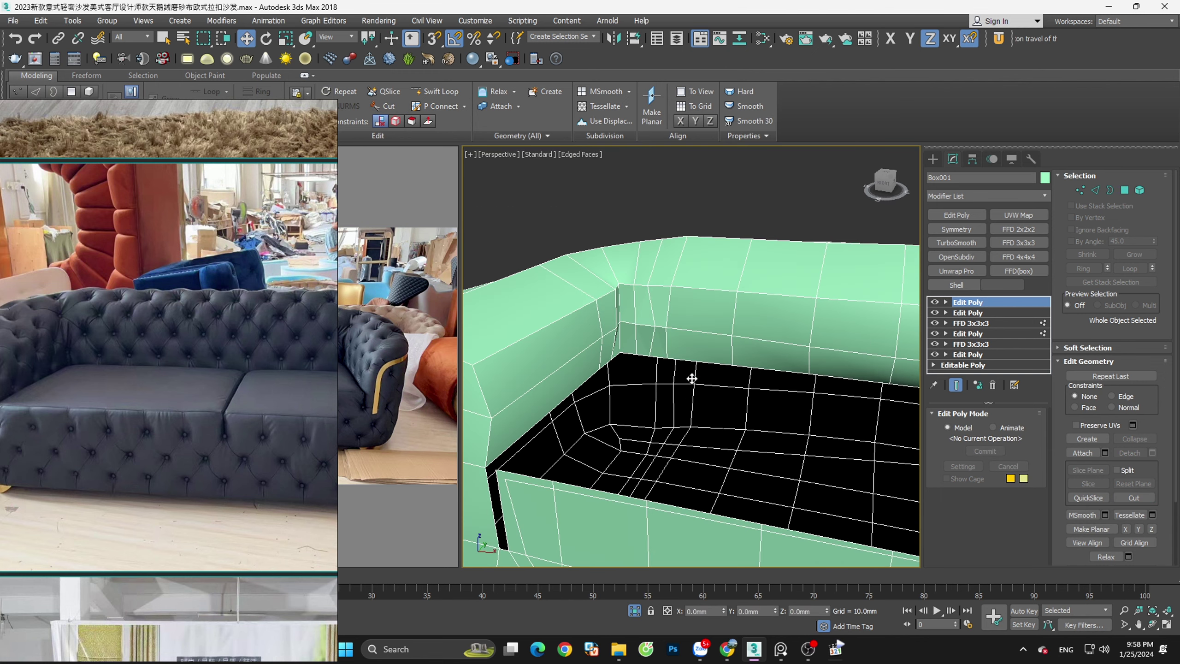
At Vertex level, clear the selection and orbit to a high three-quarter view of the slit
middle_click_drag(690, 377, 579, 355, "alt")
scroll(623, 275, "up", 5)
middle_click_drag(624, 274, 658, 381, "alt")
key("1")
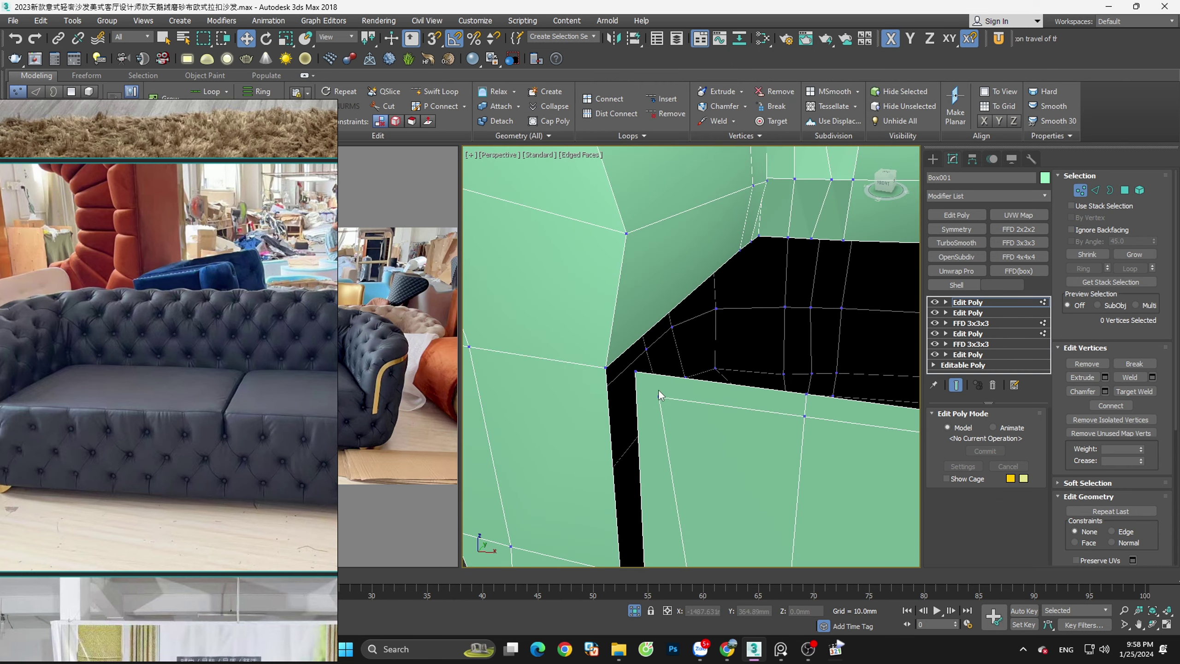
left_click(636, 372)
scroll(628, 350, "down", 4)
middle_click_drag(675, 388, 677, 387, "alt")
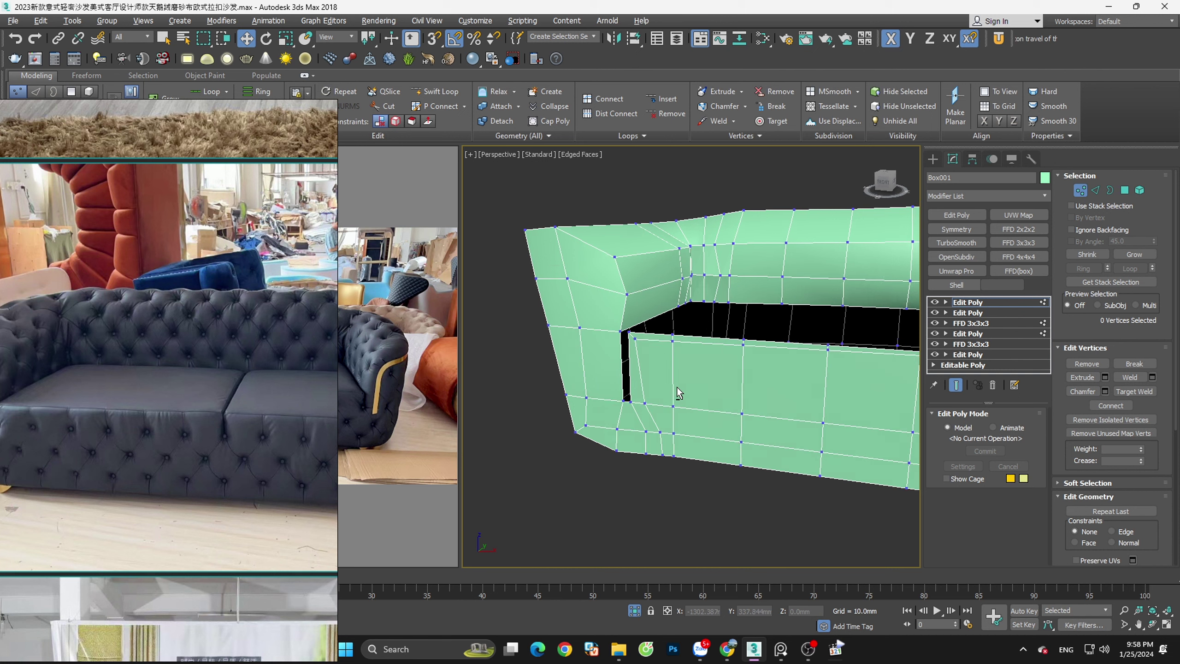
scroll(660, 404, "up", 4)
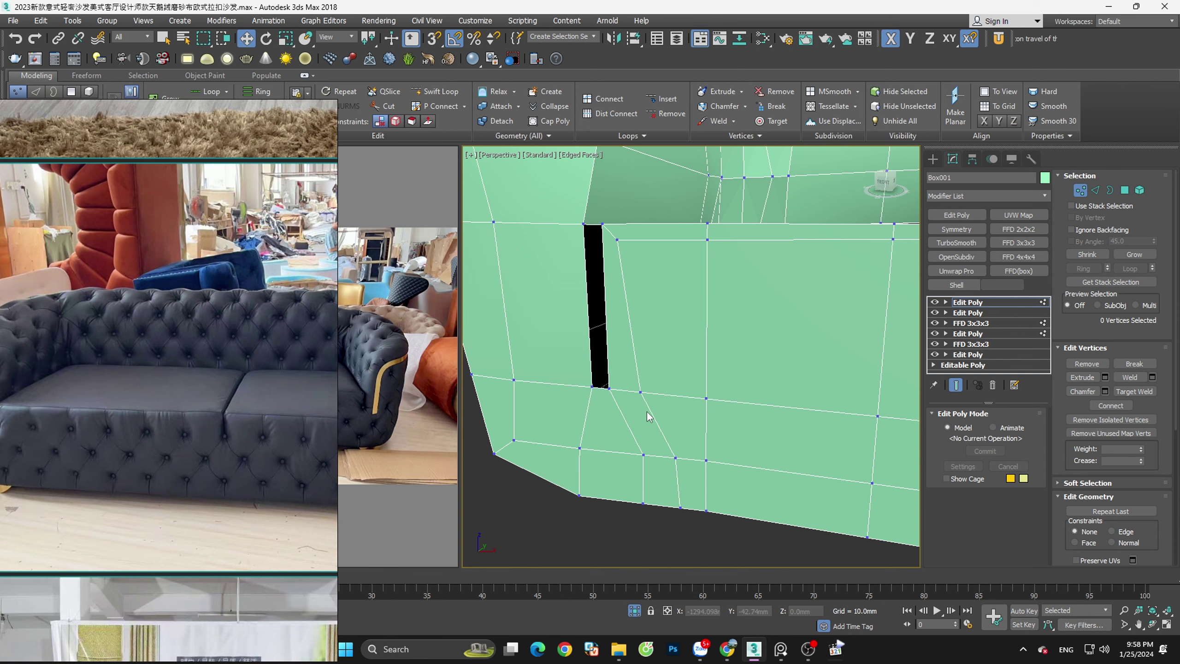
scroll(647, 411, "down", 4)
scroll(657, 412, "up", 4)
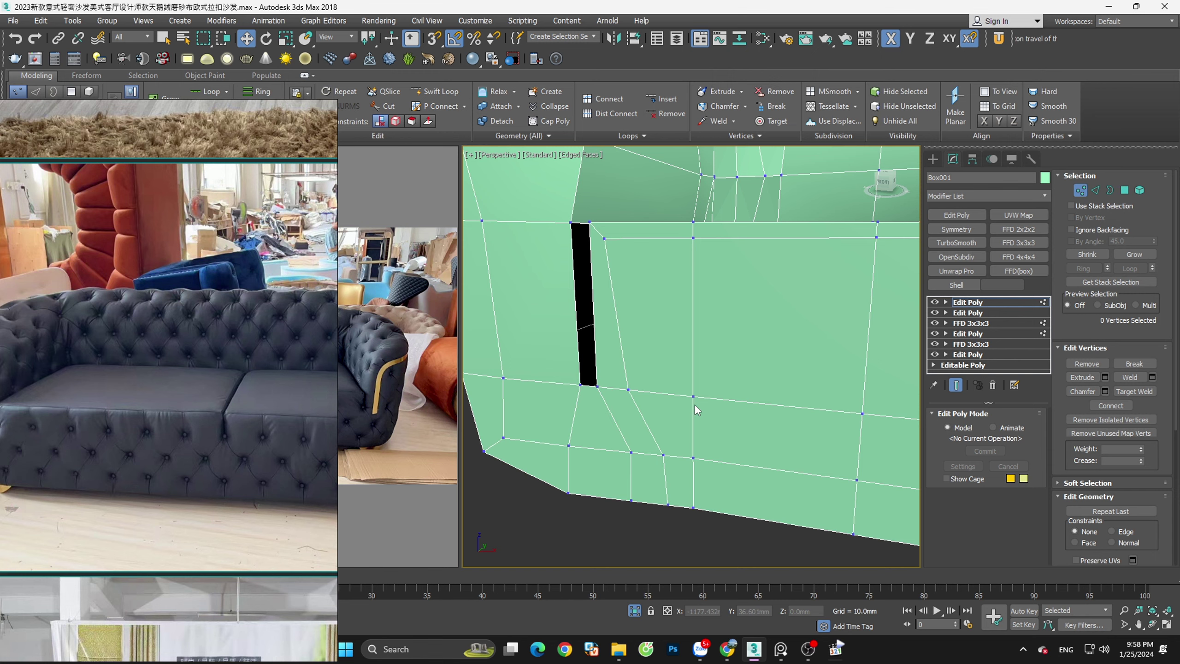
scroll(695, 403, "down", 4)
mouse_move(695, 404)
middle_mouse_down("alt")
mouse_move(700, 435)
mouse_move(676, 425)
mouse_move(696, 438)
middle_mouse_up("alt")
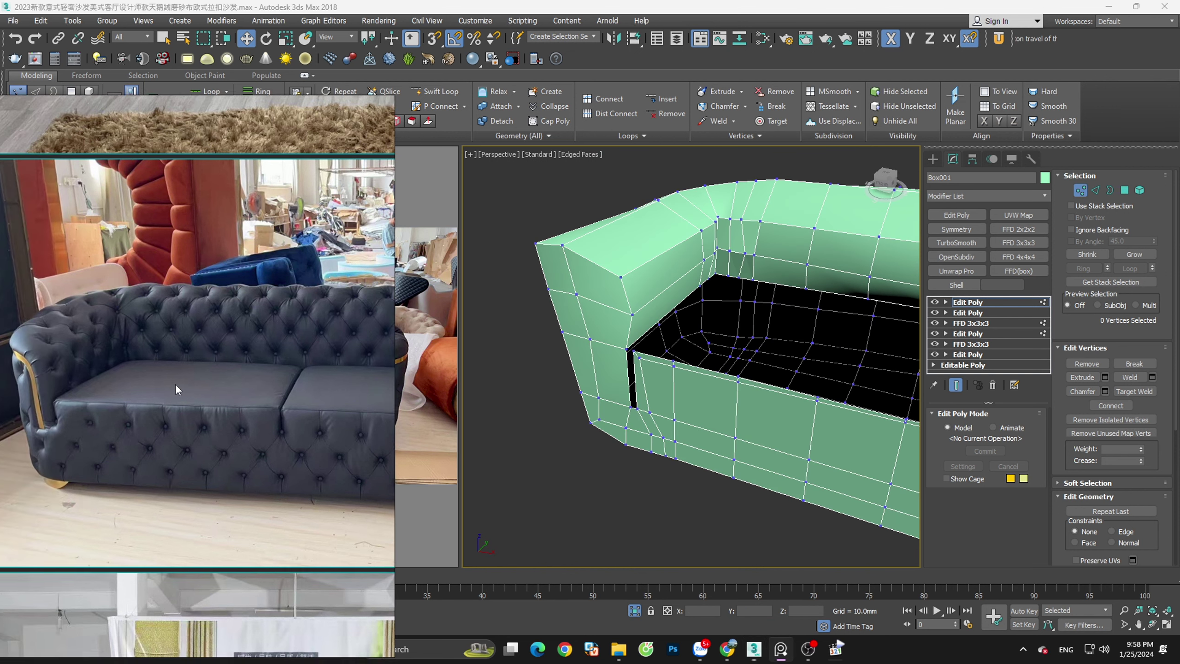
scroll(640, 401, "up", 3)
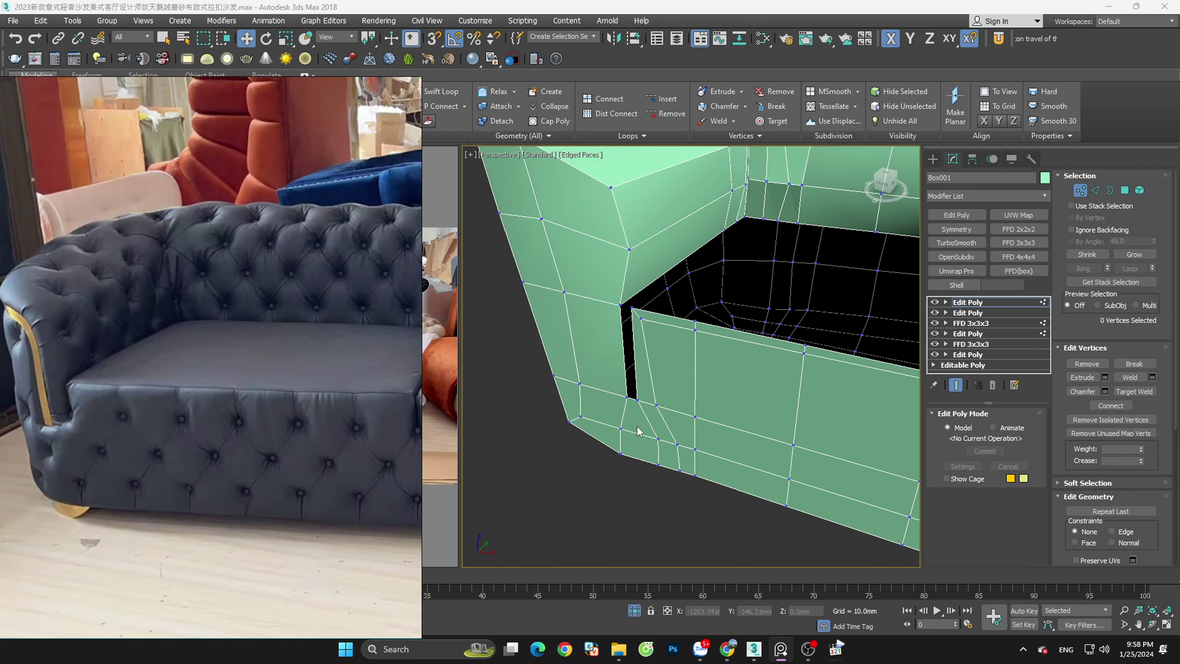
scroll(640, 401, "up", 2)
Slide the vertex below the slit's base sideways along X and check nearby vertices
left_click_drag(641, 398, 628, 305)
left_click(627, 329)
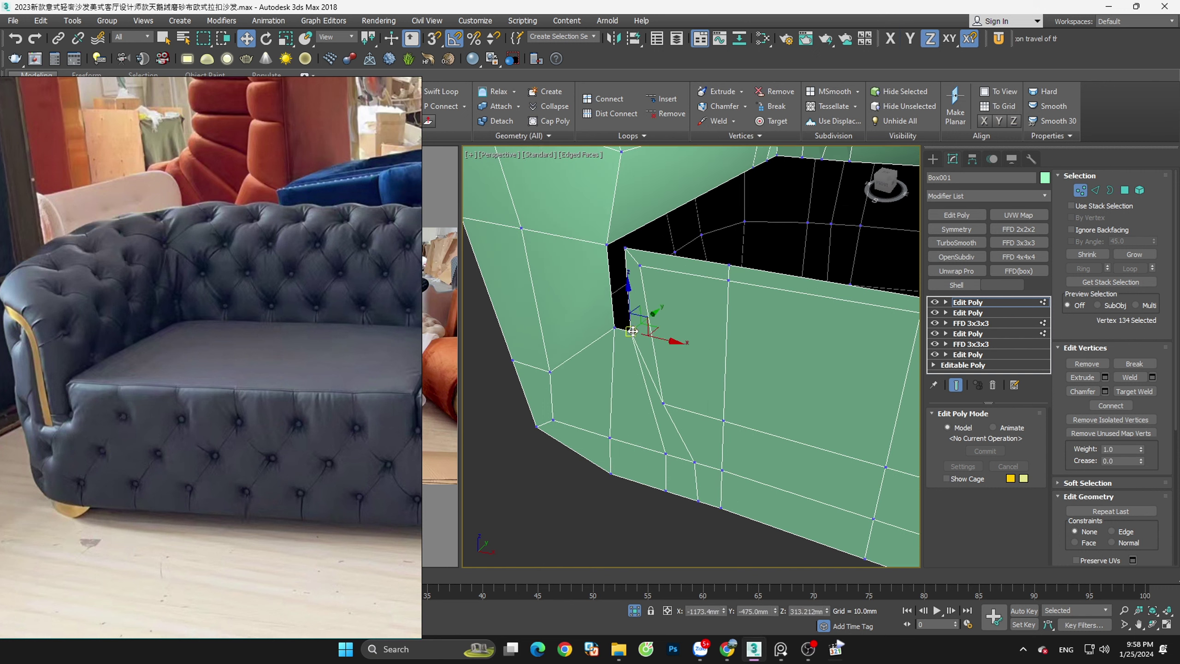
left_click(664, 403)
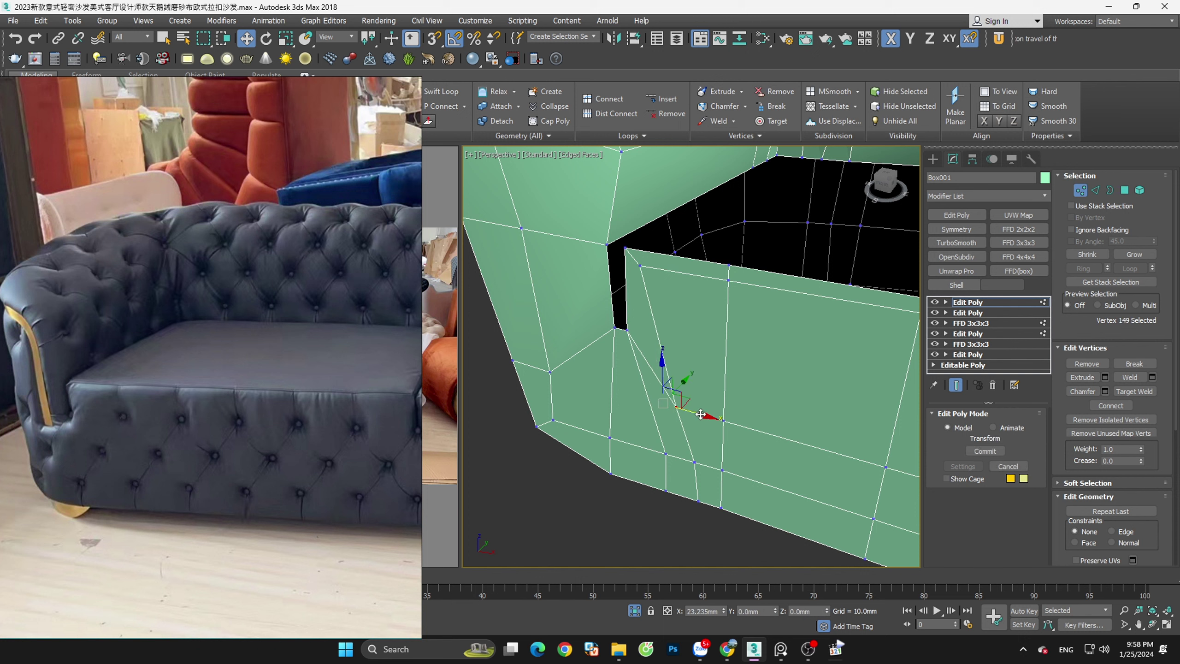
left_click_drag(683, 409, 704, 416)
left_click(762, 402)
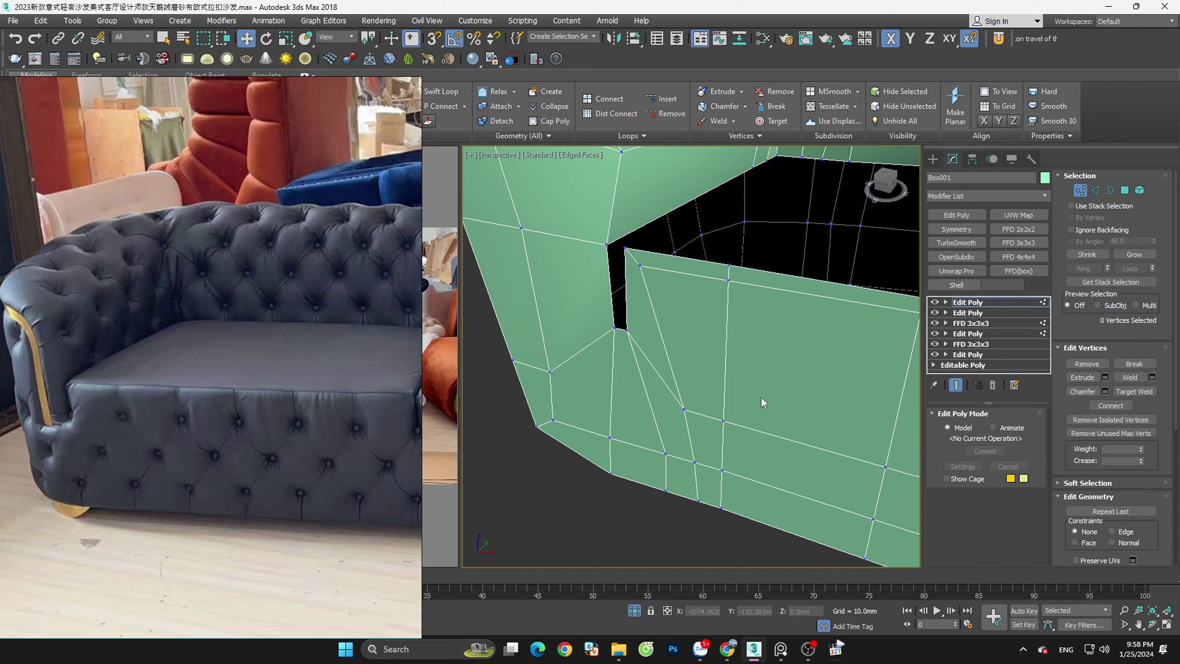
mouse_move(718, 261)
left_mouse_down()
mouse_move(735, 284)
mouse_move(678, 281)
left_mouse_up()
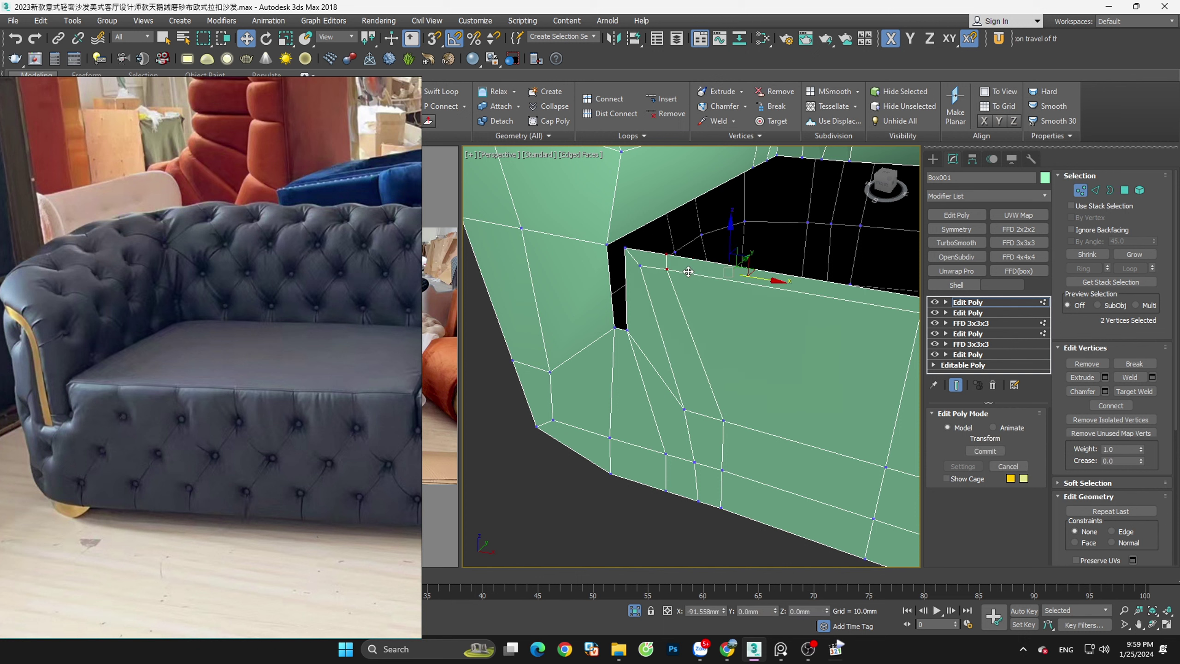
left_click(730, 321)
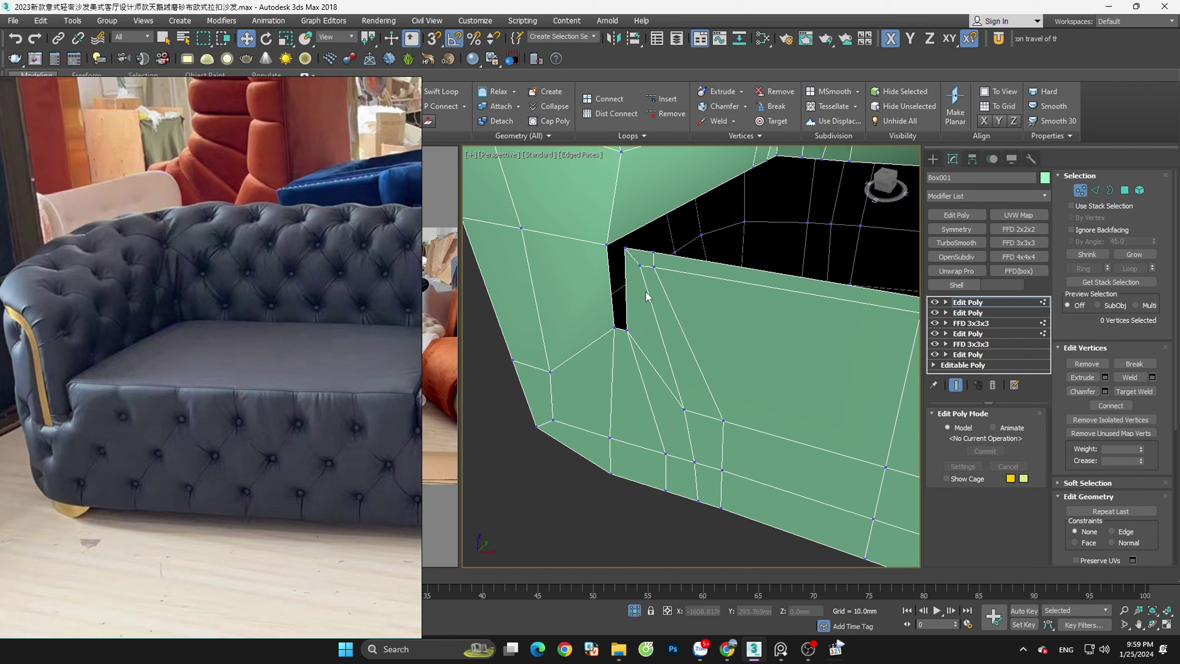
Begin a new cut on an edge near the slit
key("alt+c")
left_click(627, 286)
mouse_move(627, 286)
middle_mouse_down("alt")
mouse_move(760, 322)
mouse_move(669, 311)
mouse_move(729, 343)
mouse_move(600, 311)
middle_mouse_up("alt")
Connect the front panel's vertical ring edges with a new horizontal edge loop
key("1")
key("2")
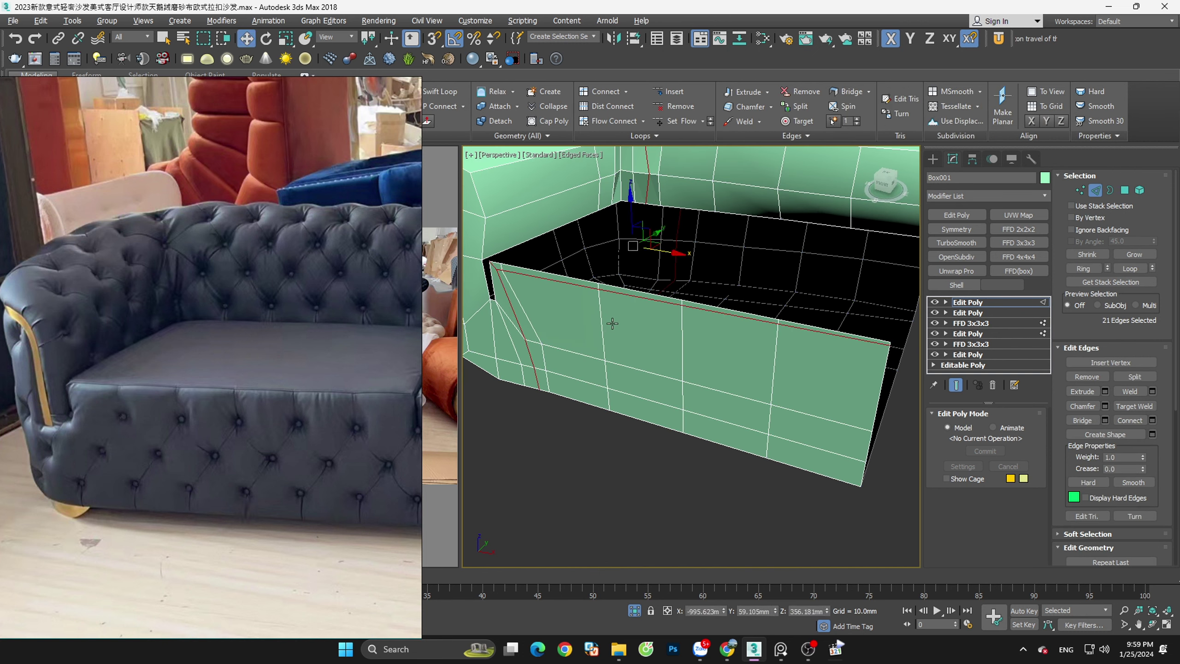
left_click(602, 323)
key("alt+r")
left_click_drag(557, 288, 483, 363, "alt")
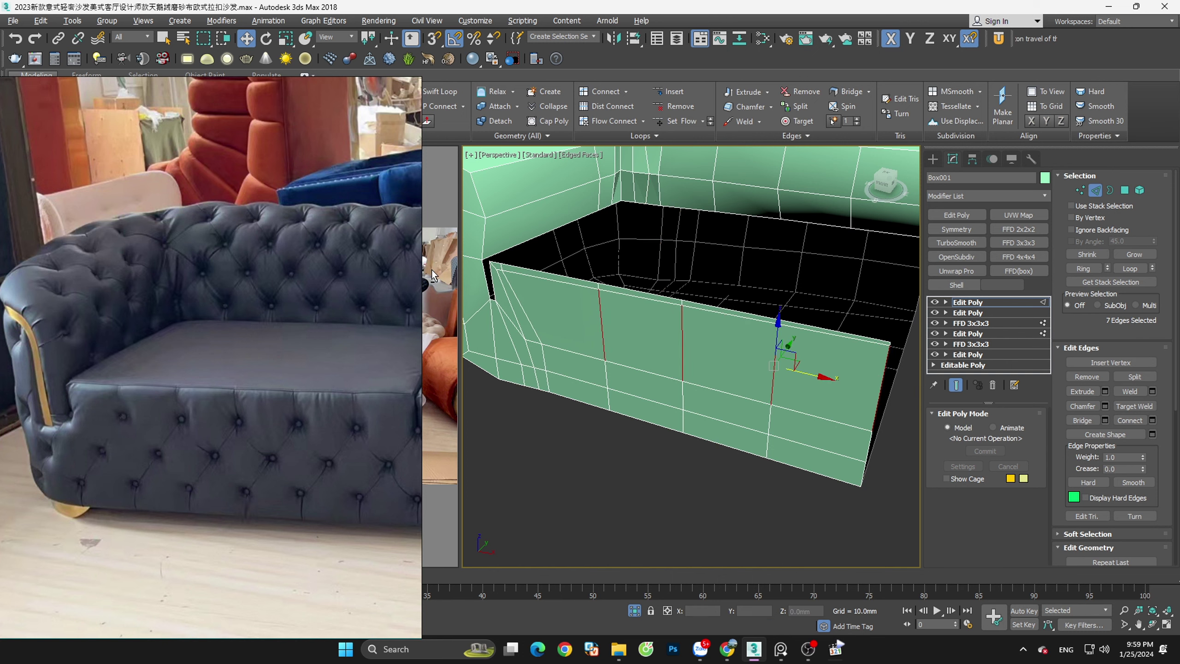
right_click(594, 324)
left_click(576, 362)
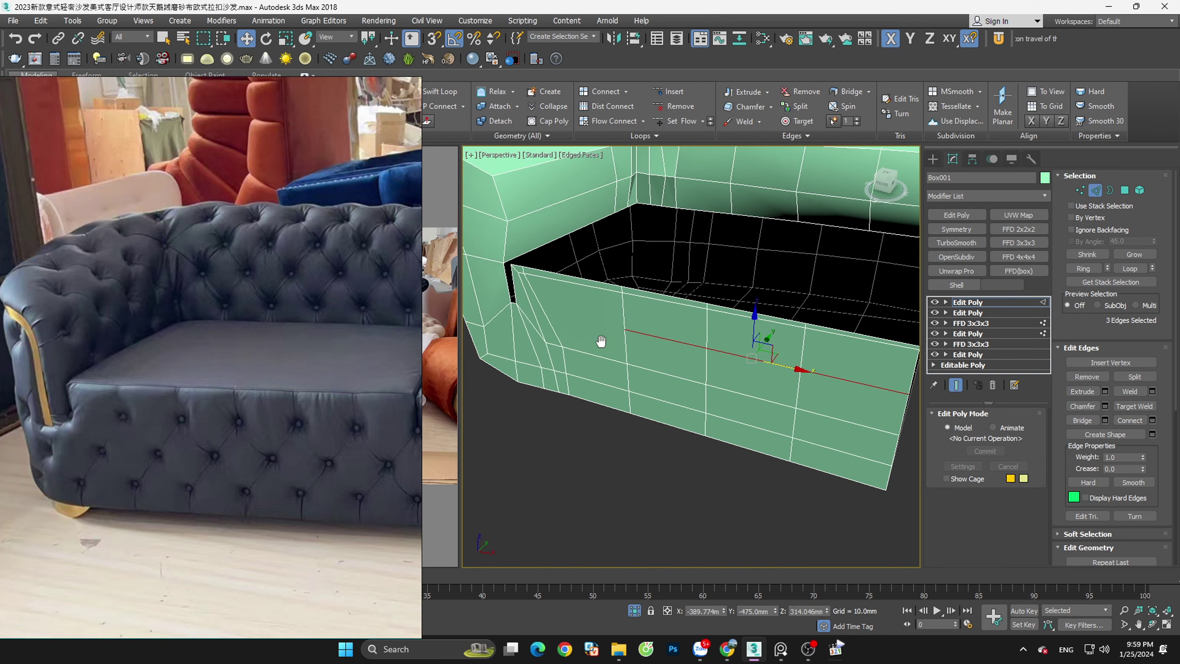
middle_click_drag(576, 368, 696, 344, "alt")
At vertex level, cut an extra edge beside the arm seam slit using snaps
scroll(726, 347, "up", 3)
key("1")
key("s")
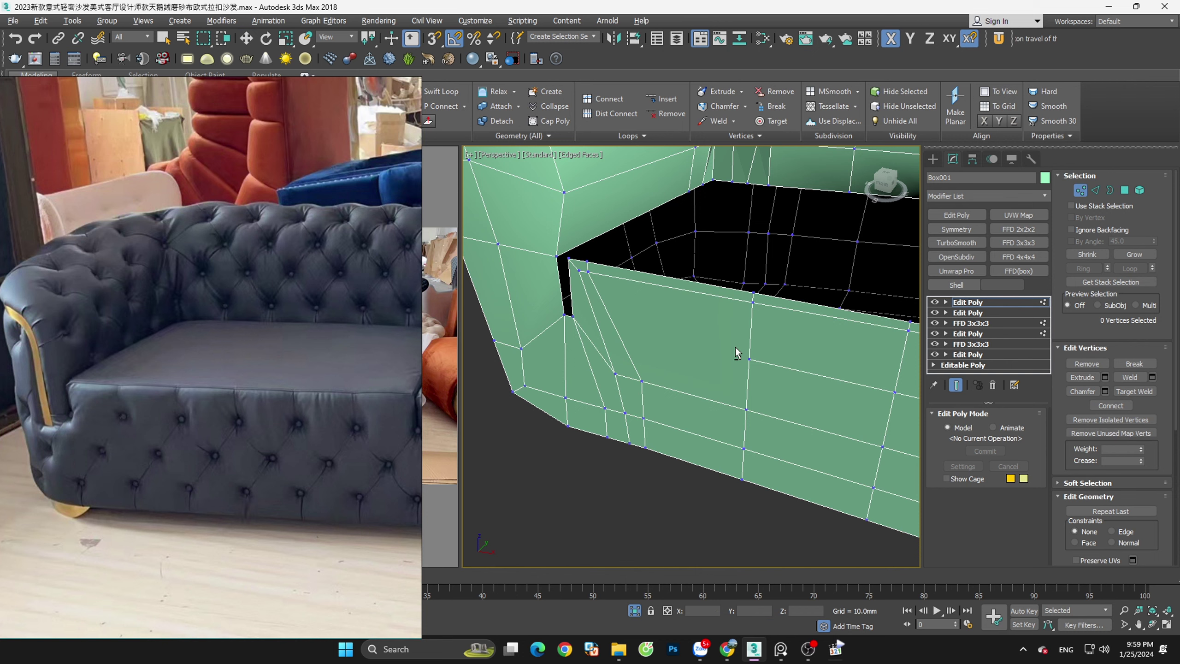
scroll(600, 297, "up", 3)
scroll(621, 269, "up", 3)
scroll(621, 272, "down", 5)
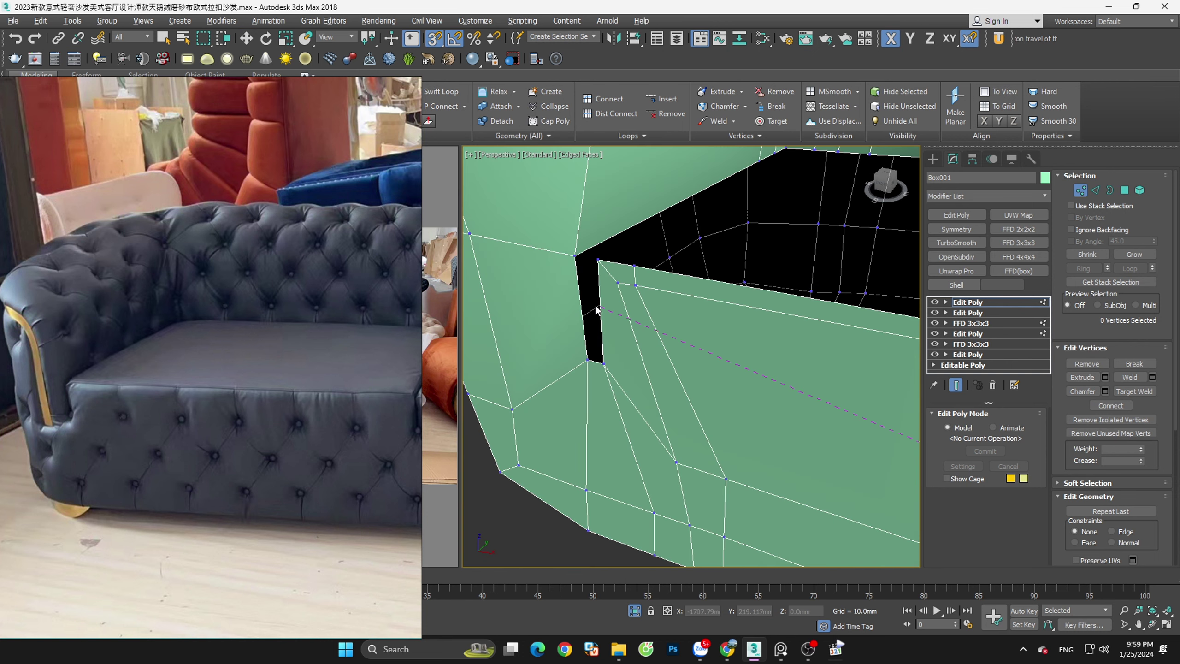
key("s")
left_click(599, 293)
right_click(782, 314)
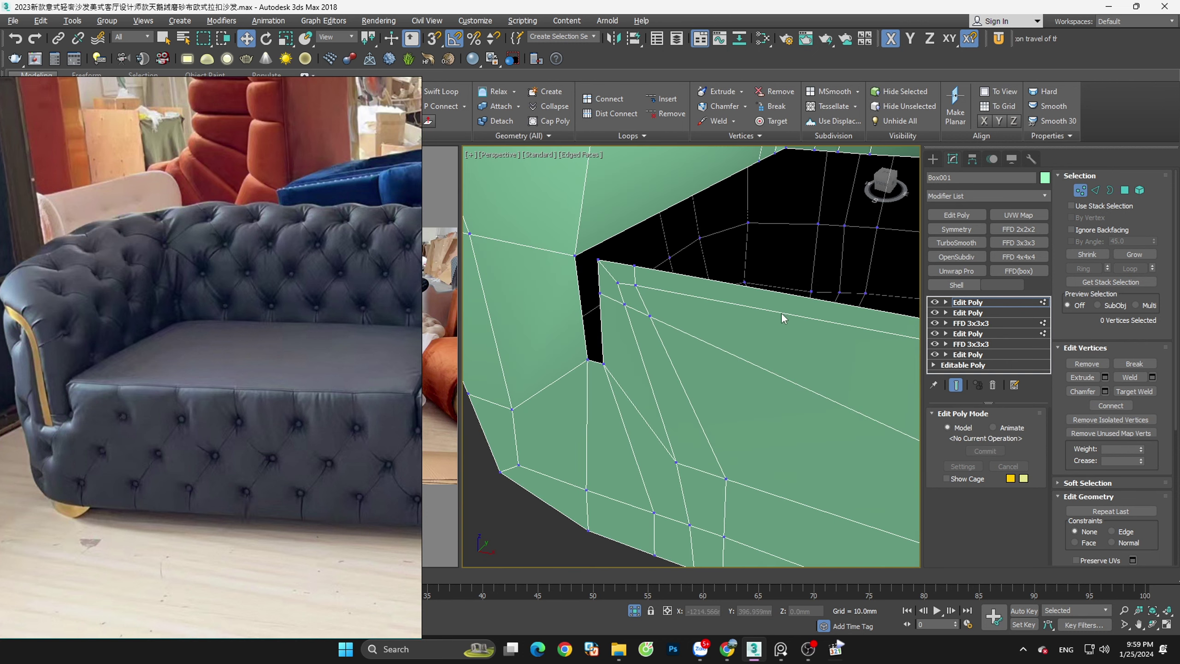
left_click(1081, 191)
Add TurboSmooth and inspect the smoothed arm and seat, ending in Front view
left_click(973, 245)
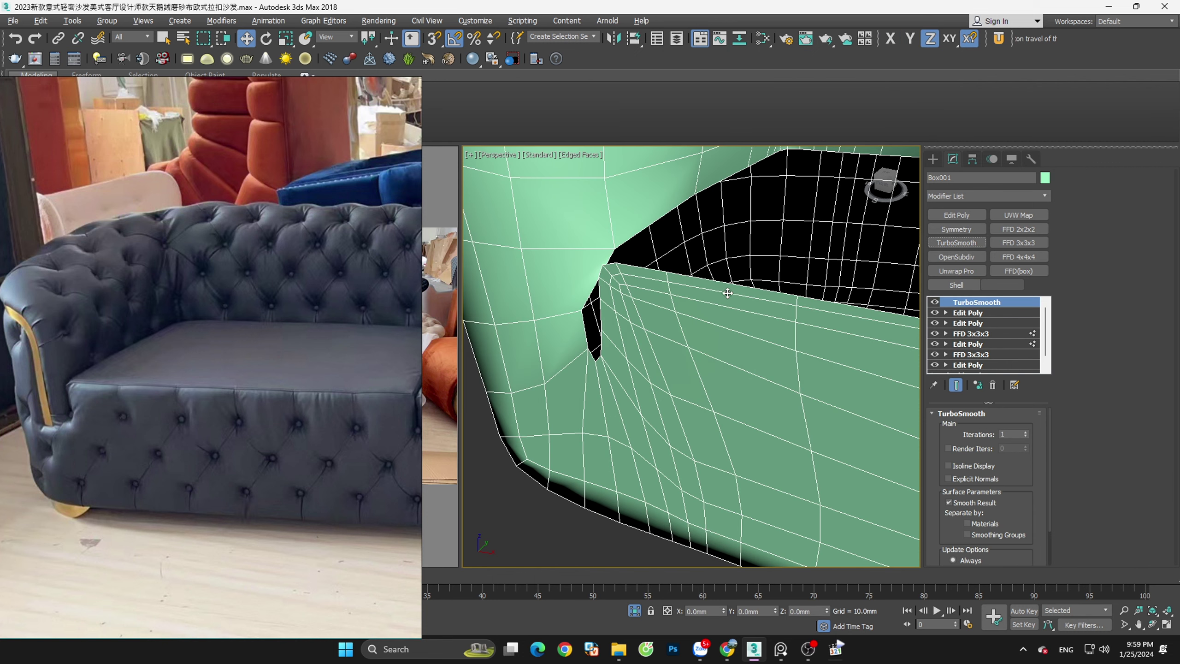
key("F4")
scroll(674, 309, "down", 10)
middle_click_drag(674, 308, 657, 311, "alt")
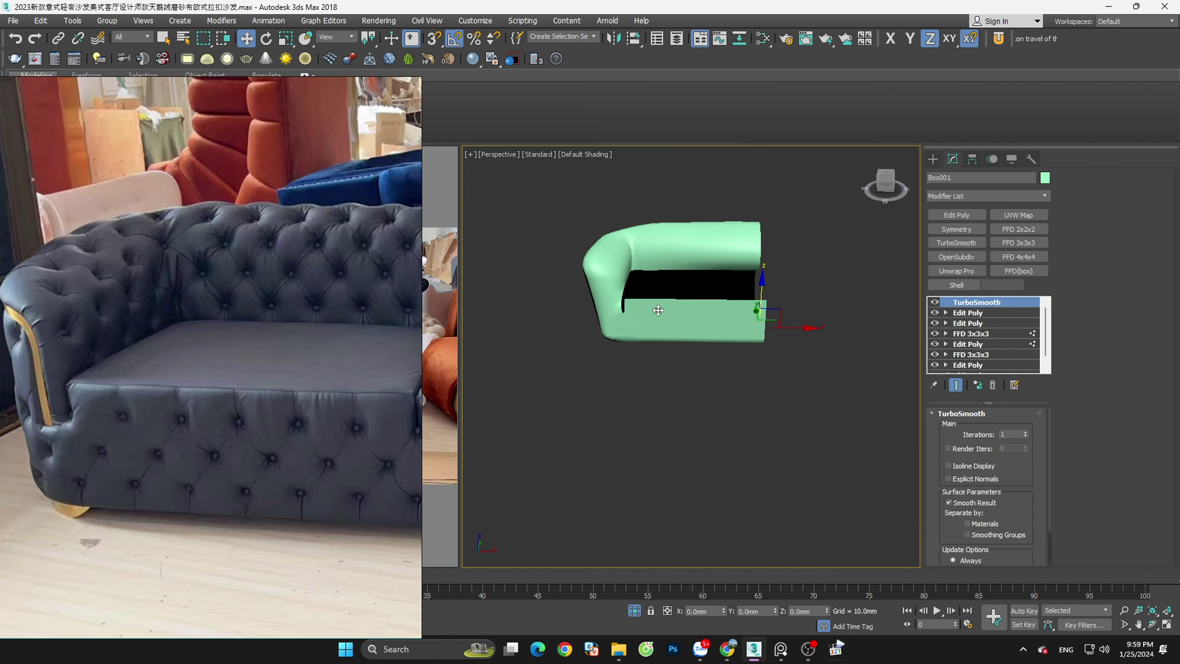
middle_click_drag(589, 291, 741, 238, "alt")
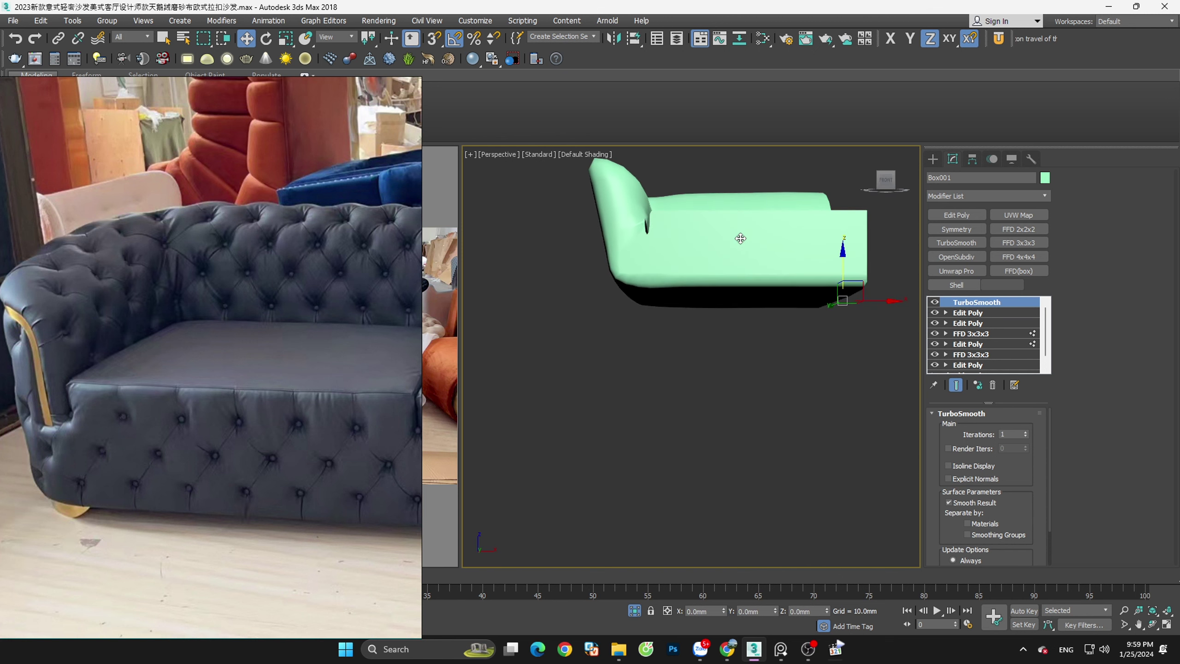
key("f")
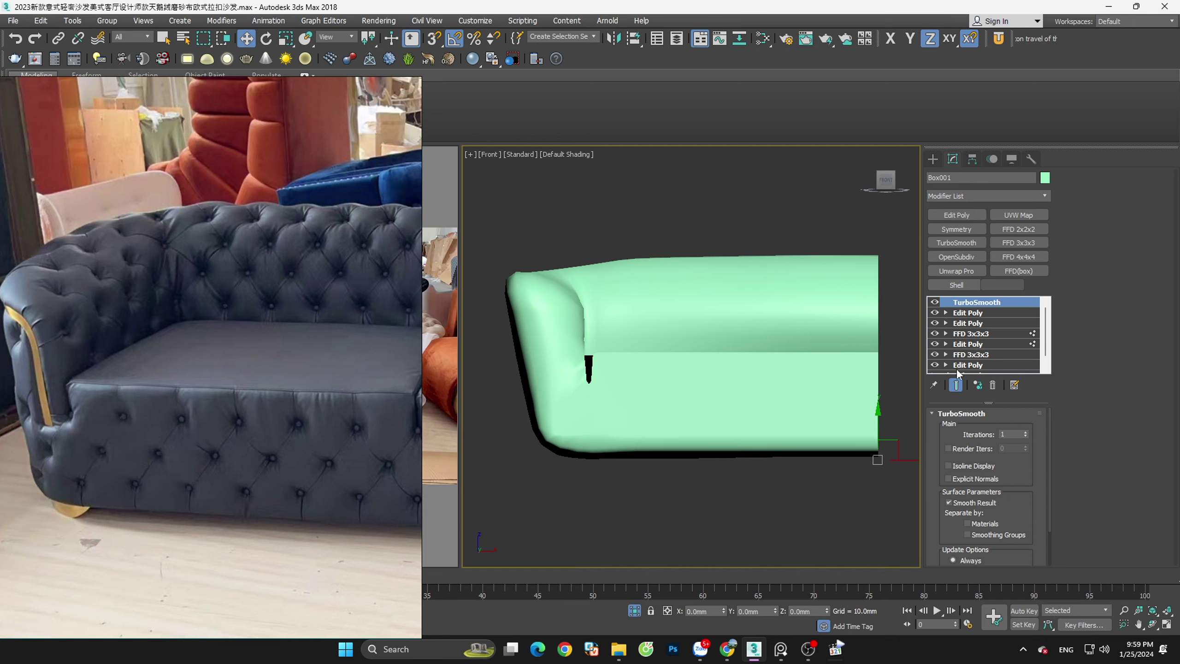
Delete TurboSmooth from the stack and show the mesh edges again
left_click(991, 387)
key("F4")
mouse_move(672, 363)
middle_mouse_down("alt")
mouse_move(600, 385)
mouse_move(619, 397)
mouse_move(599, 410)
middle_mouse_up("alt")
scroll(599, 410, "up", 2)
scroll(624, 369, "up", 2)
At Edge level, pick the vertical seam edges at the arm-front corner
scroll(606, 395, "up", 2)
key("2")
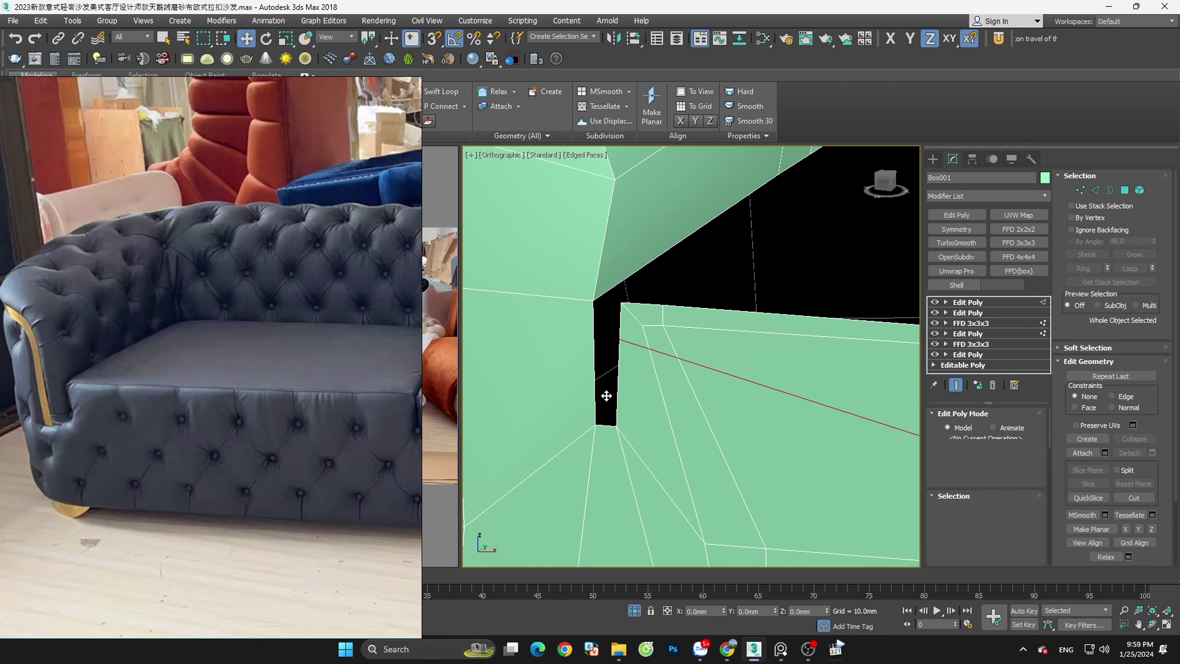
left_click(594, 400)
mouse_move(594, 401)
middle_mouse_down("alt")
mouse_move(655, 403)
mouse_move(594, 387)
mouse_move(605, 398)
middle_mouse_up("alt")
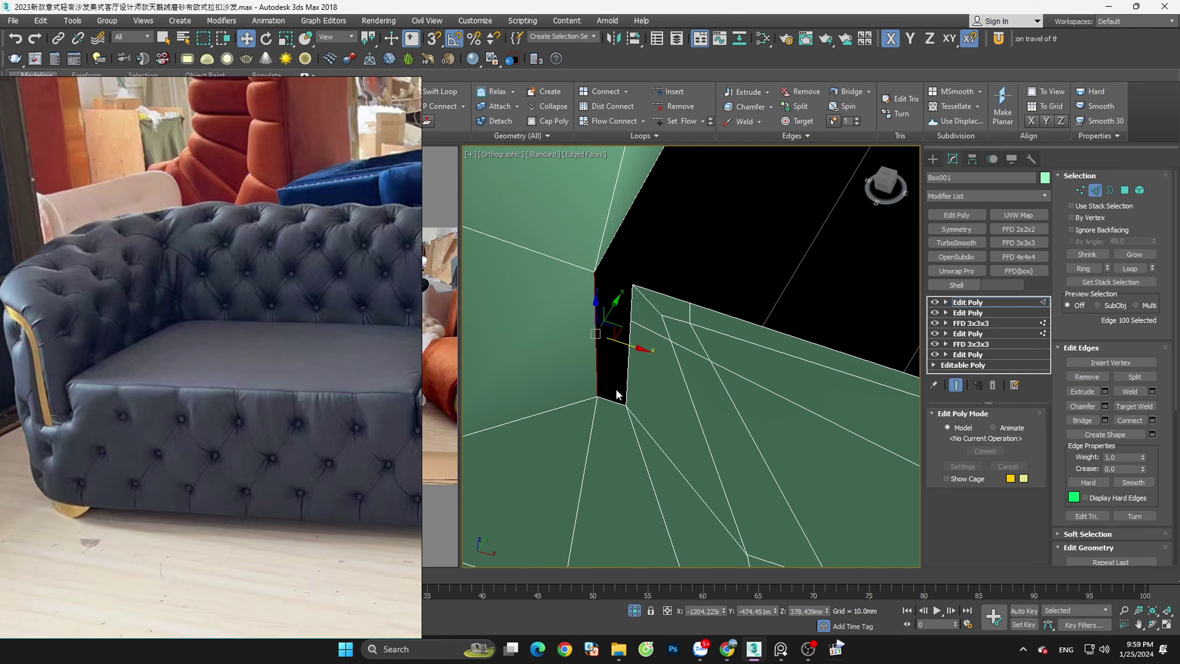
left_click(628, 371, "ctrl")
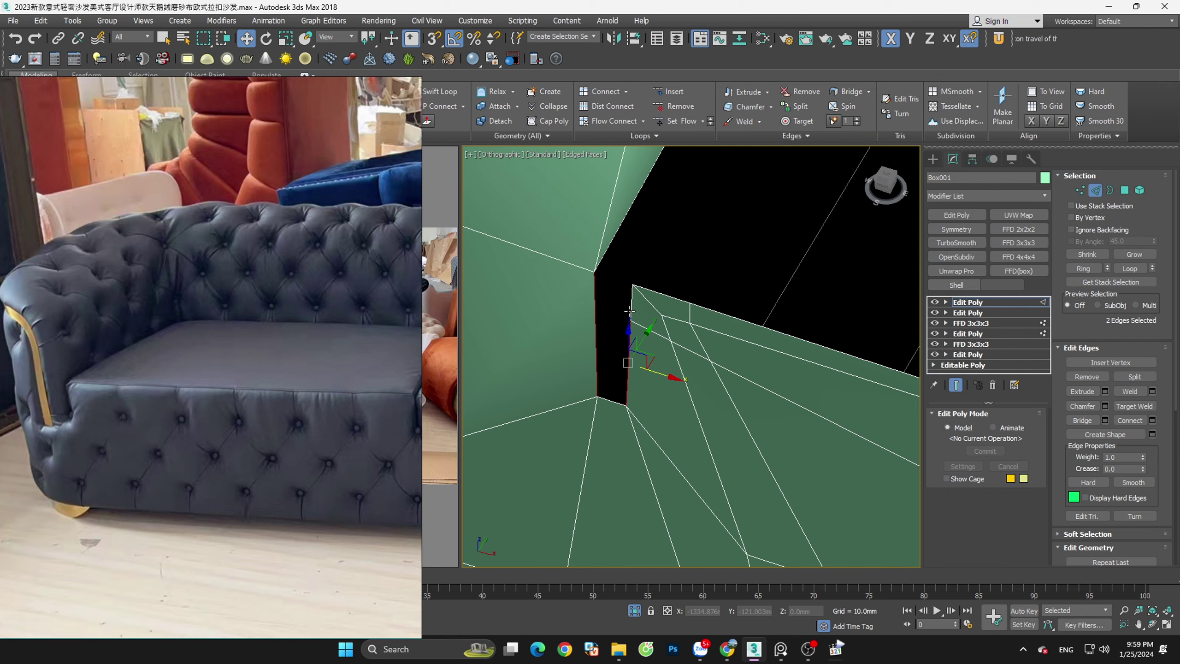
left_click(596, 317)
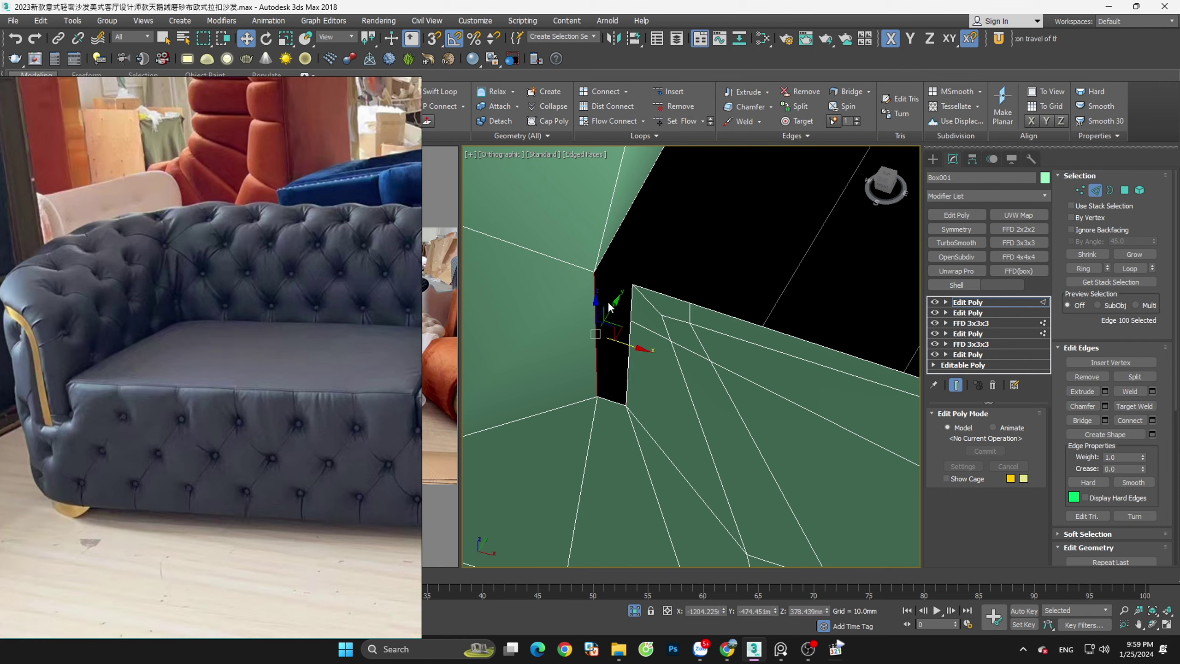
mouse_move(603, 321)
middle_mouse_down("alt")
mouse_move(632, 335)
mouse_move(561, 337)
mouse_move(667, 345)
middle_mouse_up("alt")
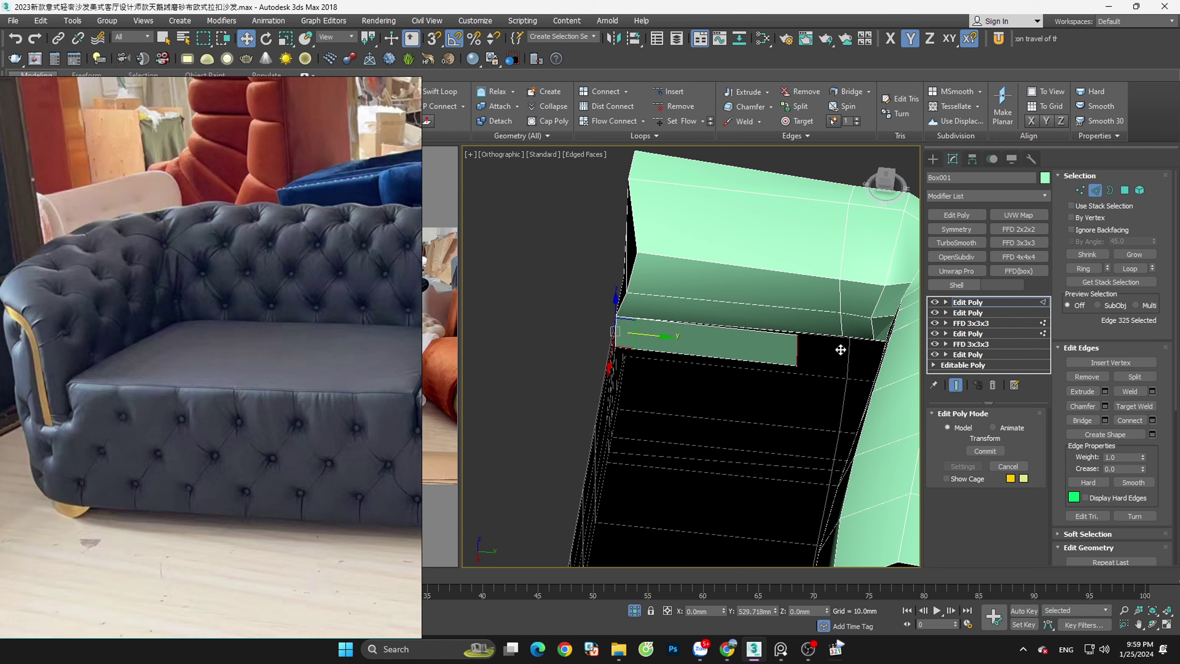
mouse_move(843, 345)
middle_mouse_down("alt")
mouse_move(830, 330)
mouse_move(874, 354)
mouse_move(836, 339)
middle_mouse_up("alt")
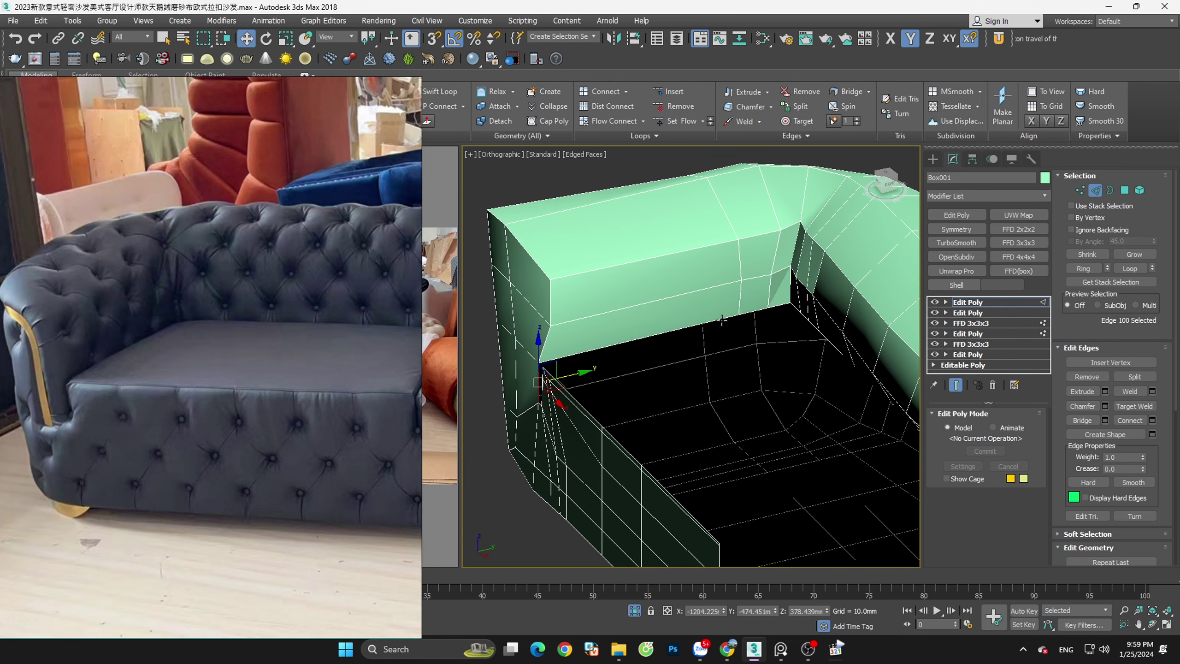
Select the bottom edge loop near the arm corner and trim it to ten edges
double_click(836, 339)
scroll(765, 349, "down", 5)
middle_click_drag(764, 349, 818, 334, "alt")
scroll(818, 344, "up", 3)
double_click(817, 353)
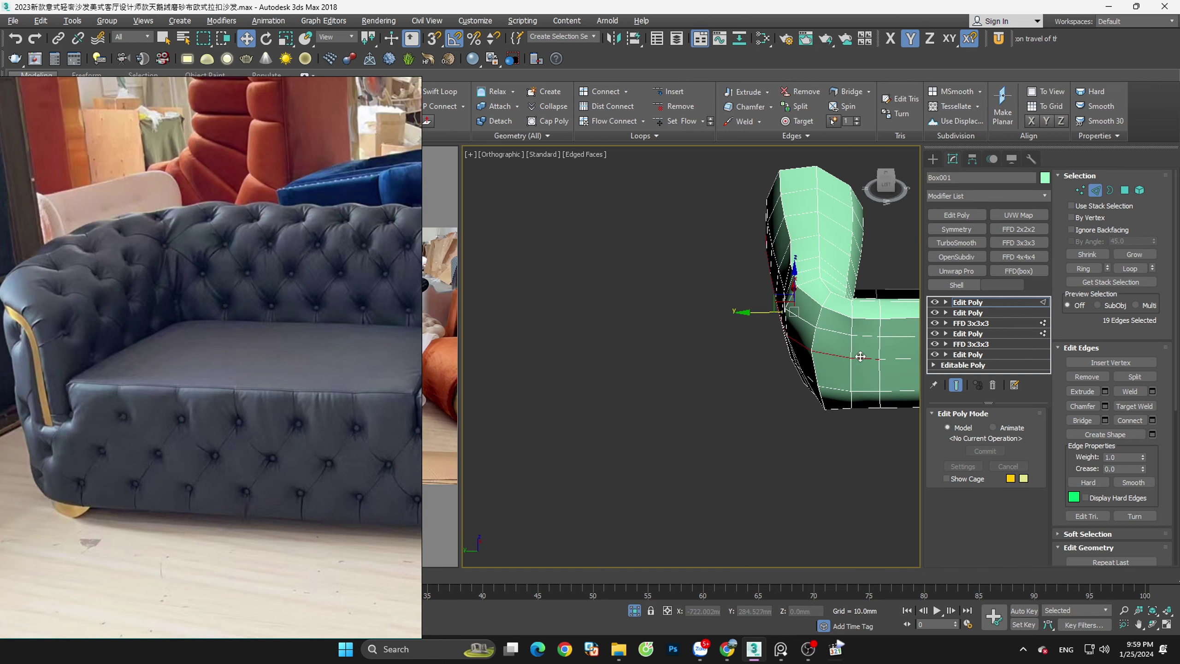
double_click(831, 402)
middle_click_drag(832, 402, 903, 410, "alt")
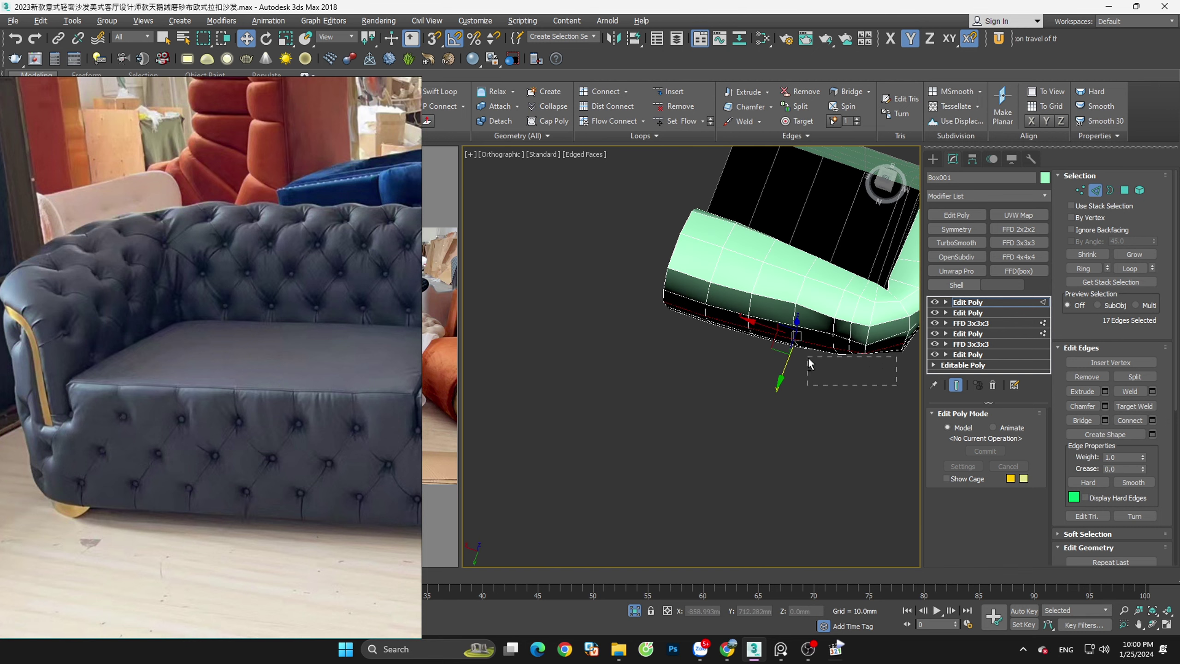
left_click_drag(807, 356, 702, 330, "alt")
left_click(800, 342, "alt")
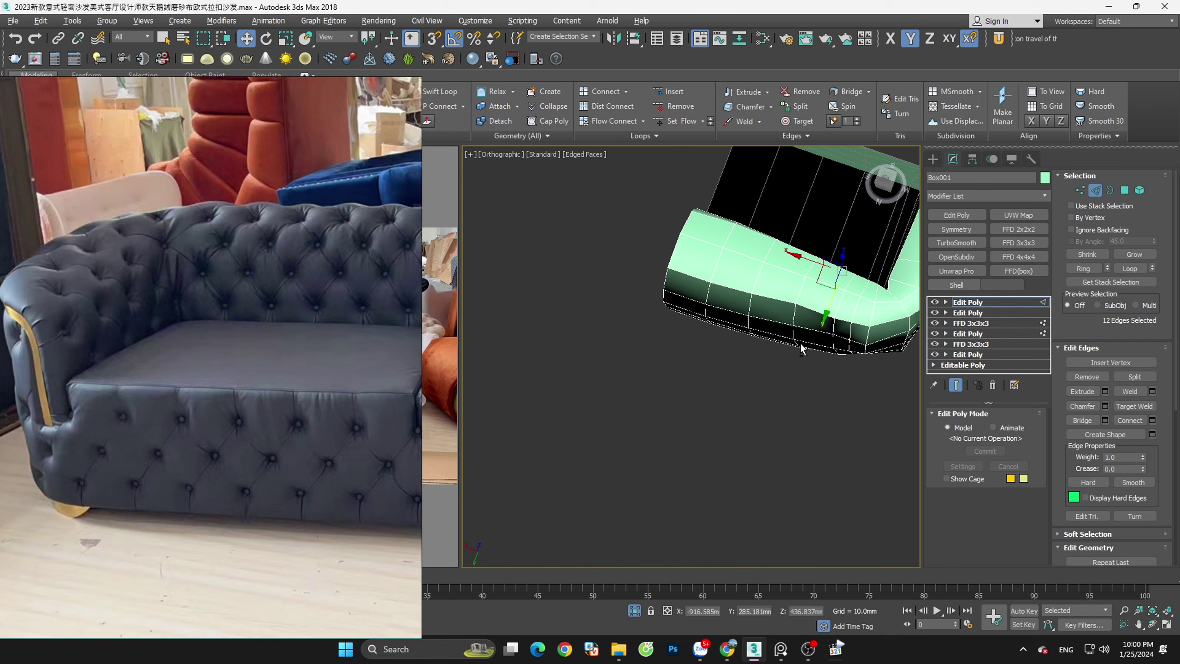
middle_click_drag(800, 343, 609, 318, "alt")
scroll(785, 349, "up", 3)
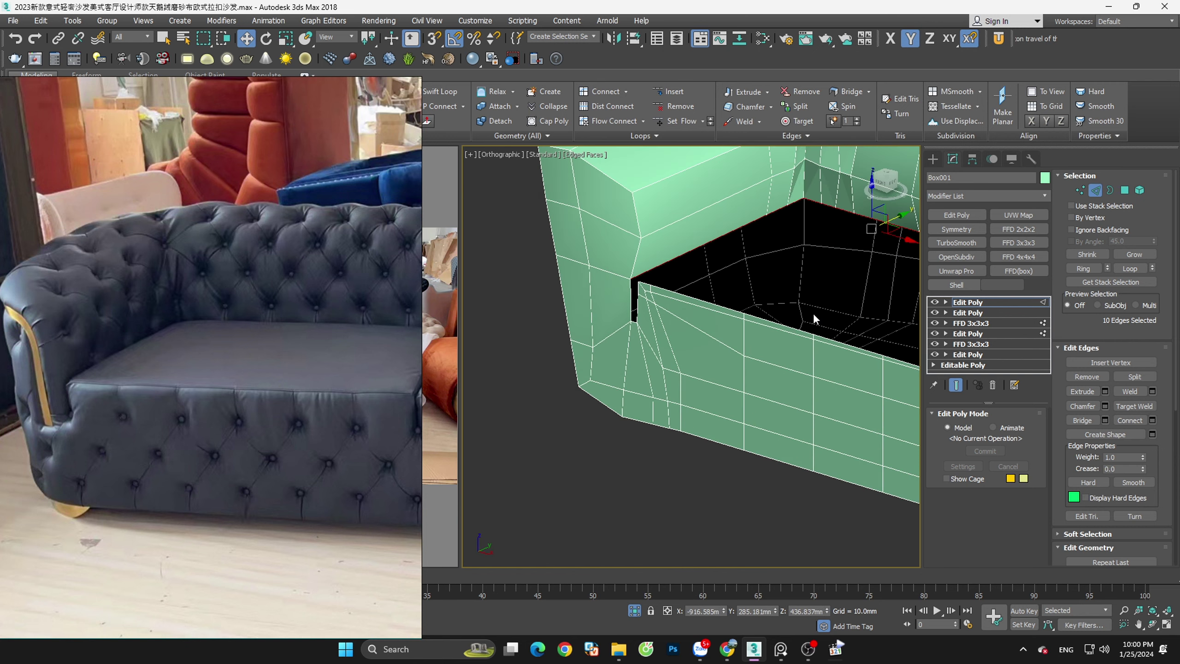
Move the ten edges down along Z, then switch to vertex level in wireframe
left_click_drag(873, 186, 726, 230)
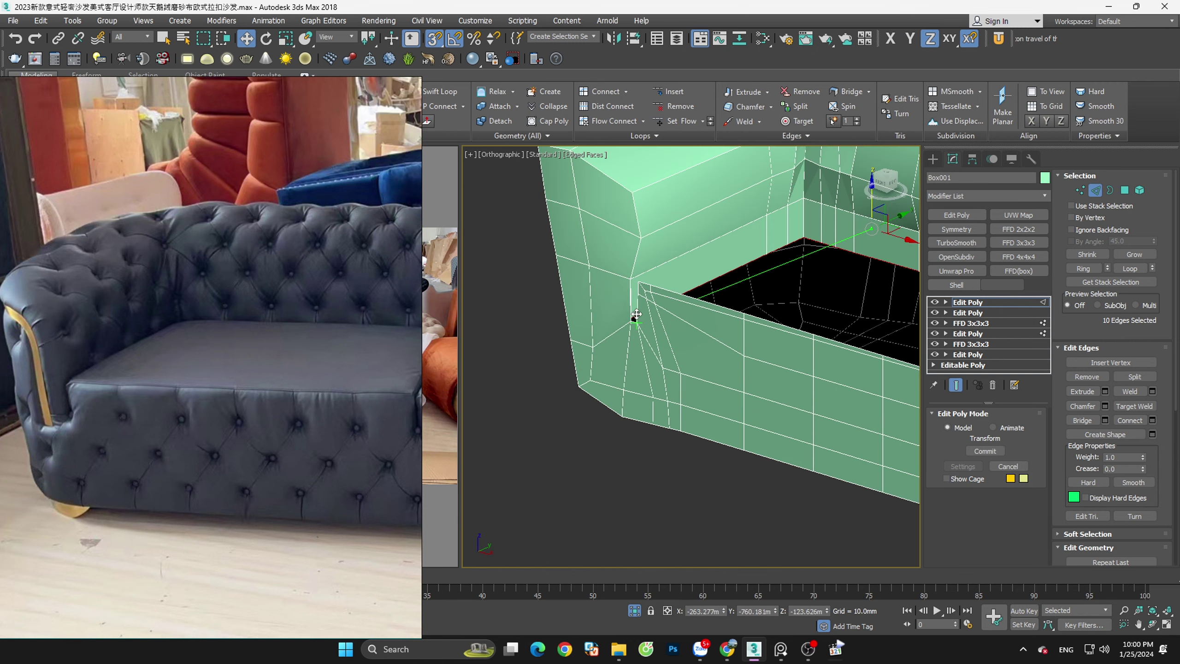
middle_click_drag(632, 316, 754, 364, "alt")
scroll(672, 342, "up", 3)
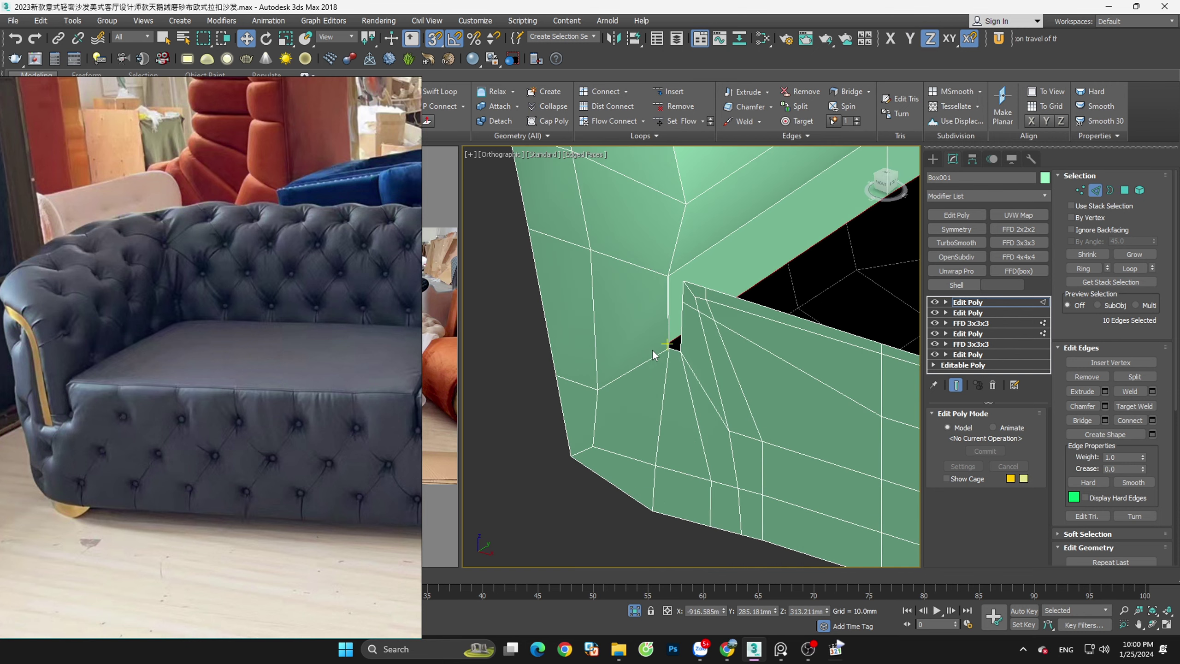
scroll(688, 370, "up", 2)
key("1")
scroll(673, 370, "up", 2)
key("F3")
scroll(674, 344, "up", 2)
Try Target Weld, cancel it, and leave vertex level in shaded view with edges
middle_click_drag(674, 345, 705, 336, "alt")
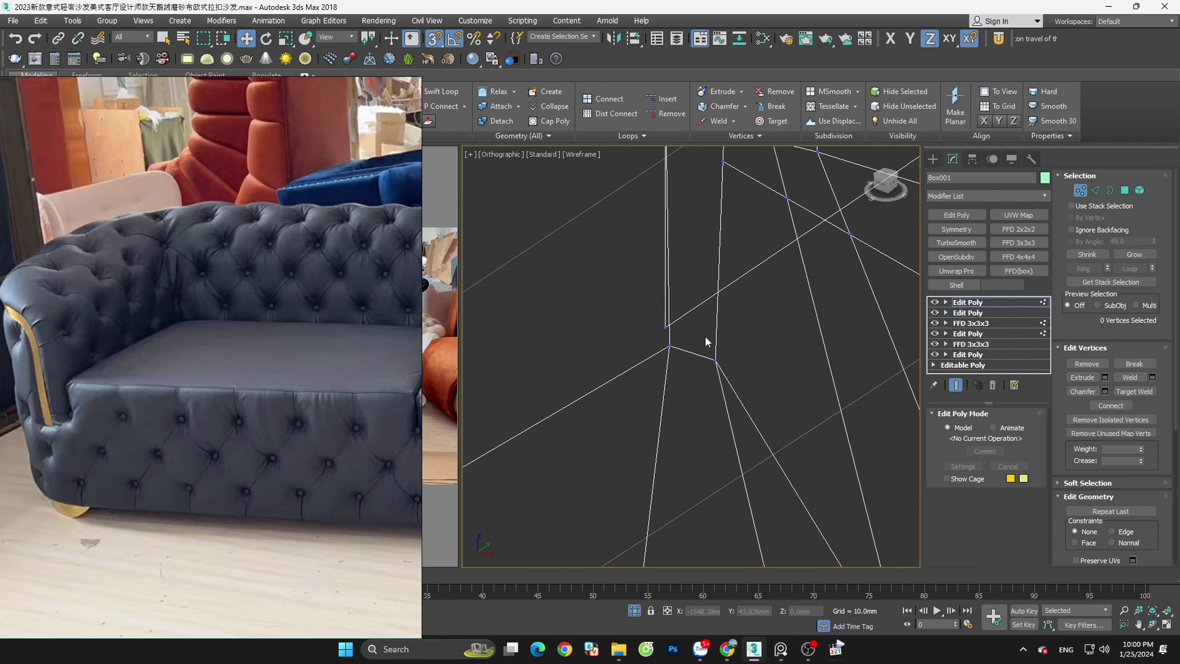
left_click(1134, 391)
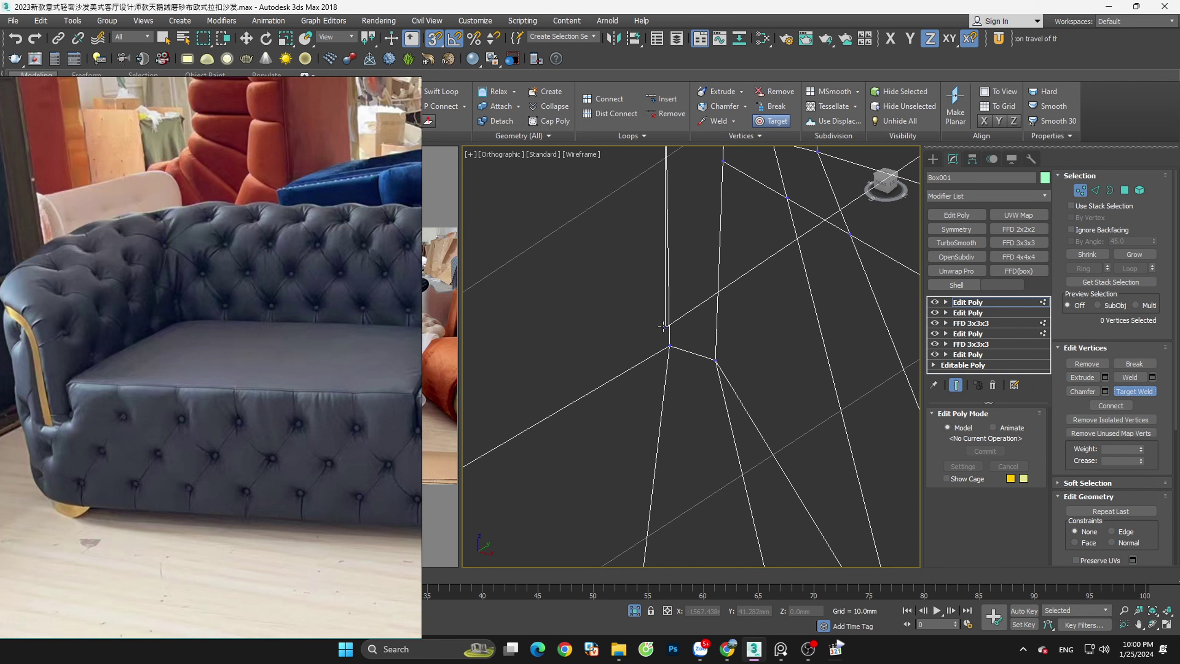
right_click(693, 341)
middle_click_drag(693, 341, 724, 359, "alt")
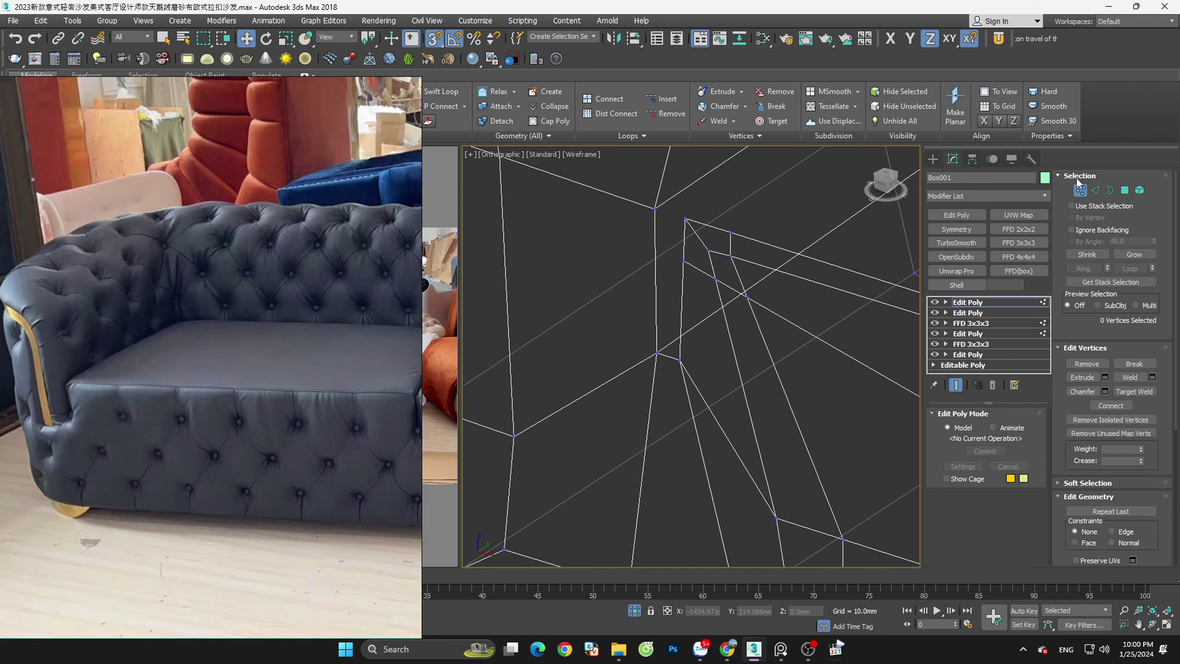
key("1")
scroll(630, 400, "down", 2)
key("F3")
Select the arm edges at Edge level and bring up their context options
scroll(637, 402, "down", 4)
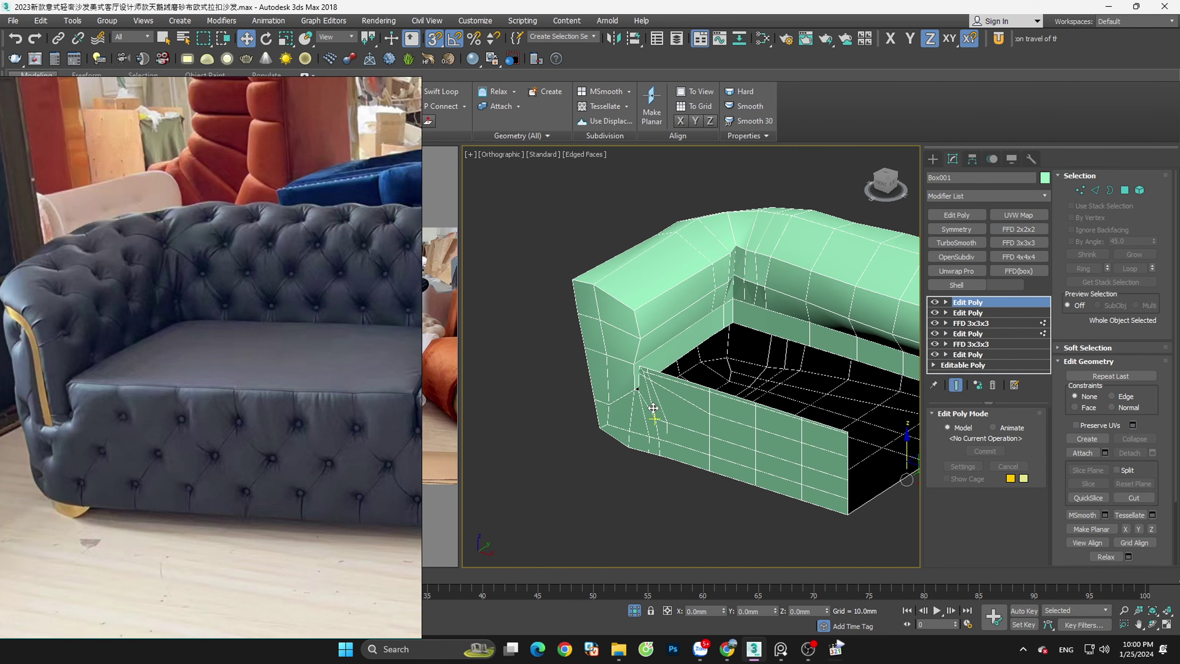
scroll(656, 404, "up", 2)
scroll(651, 400, "up", 1)
scroll(629, 398, "up", 1)
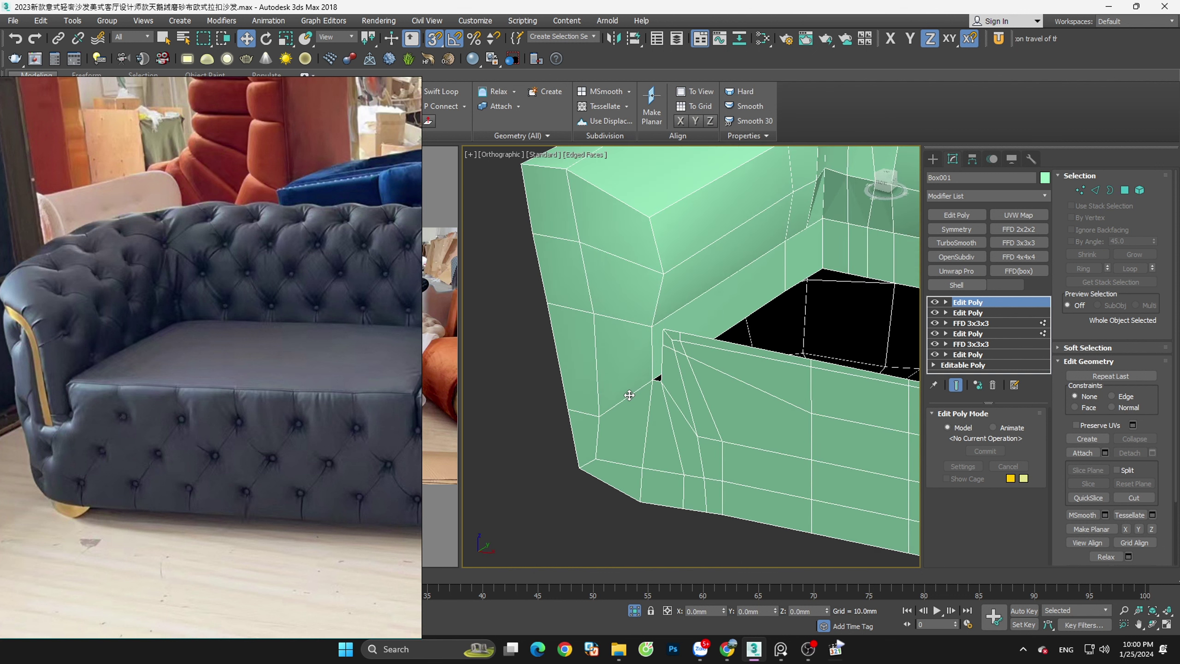
scroll(637, 386, "up", 2)
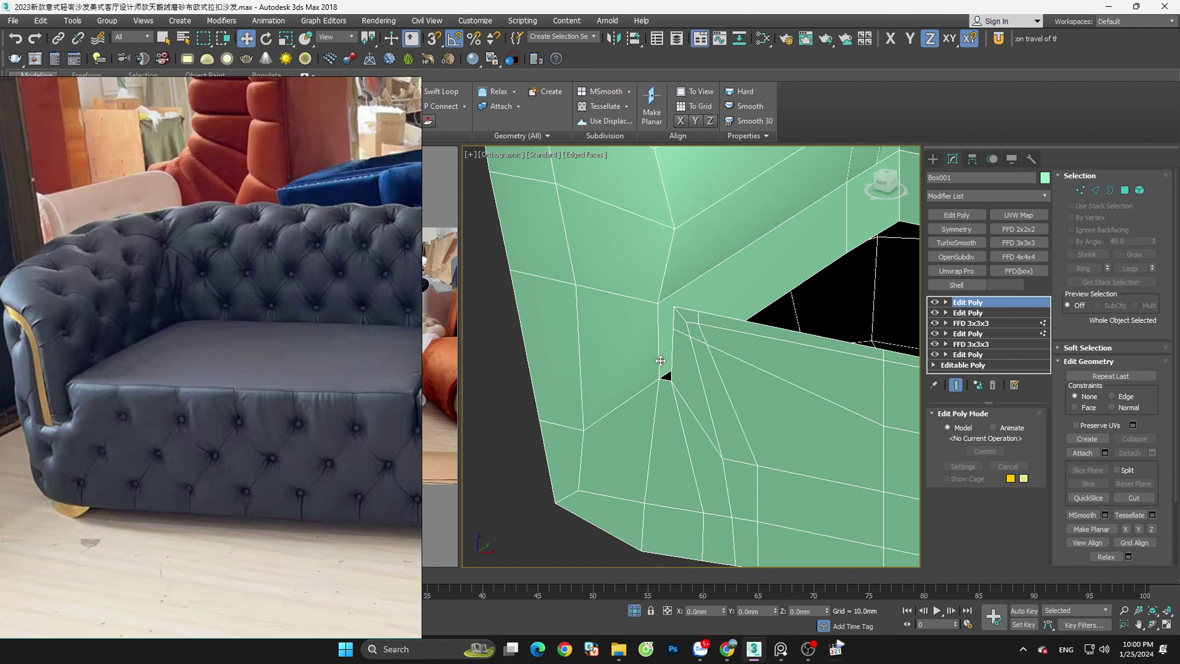
key("2")
right_click(656, 344)
Connect the selected arm edges with a new edge loop
left_click(646, 392)
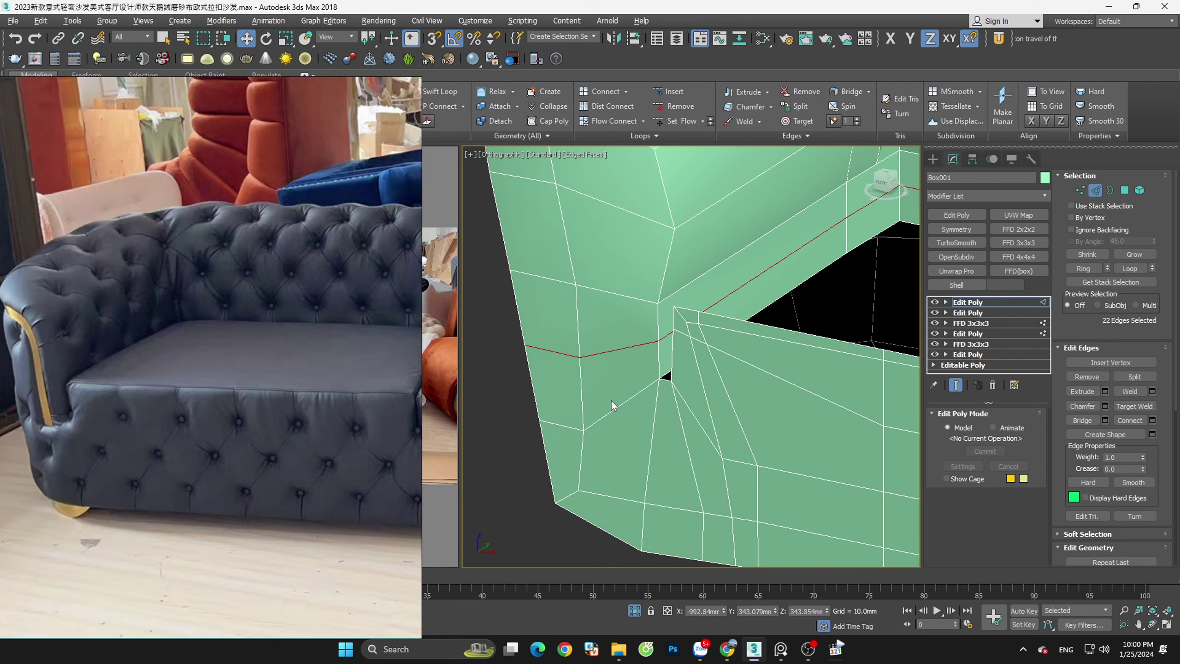
scroll(613, 402, "down", 5)
middle_click_drag(562, 365, 785, 421, "alt")
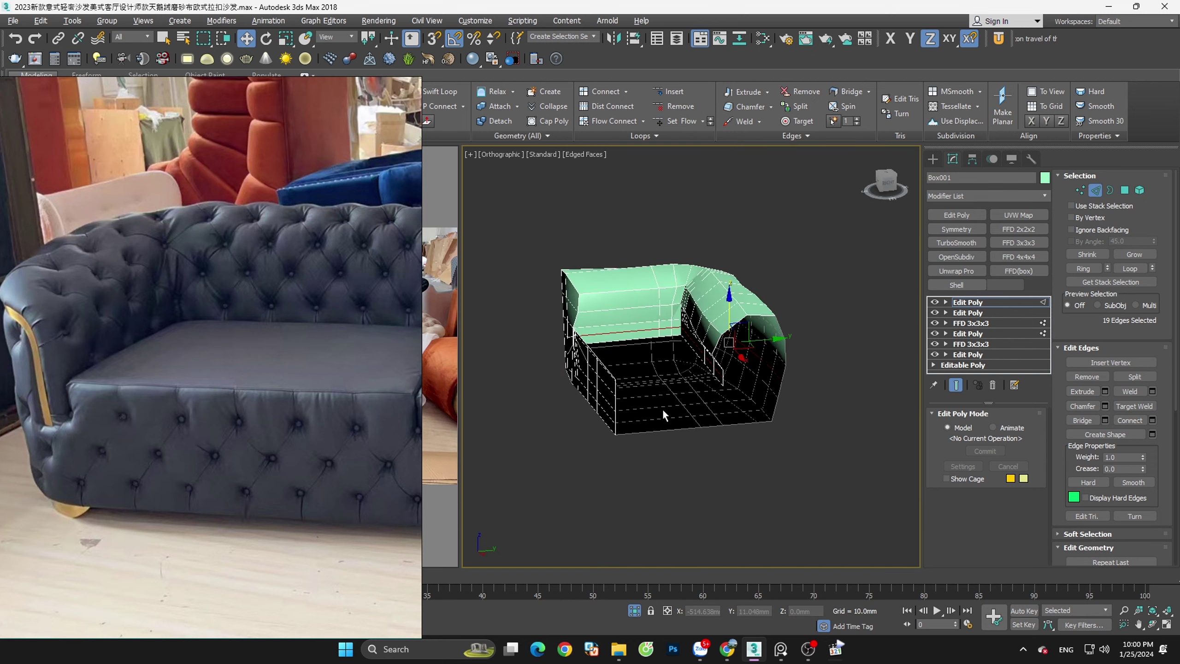
mouse_move(719, 325)
middle_mouse_down("alt")
mouse_move(914, 321)
mouse_move(732, 342)
middle_mouse_up("alt")
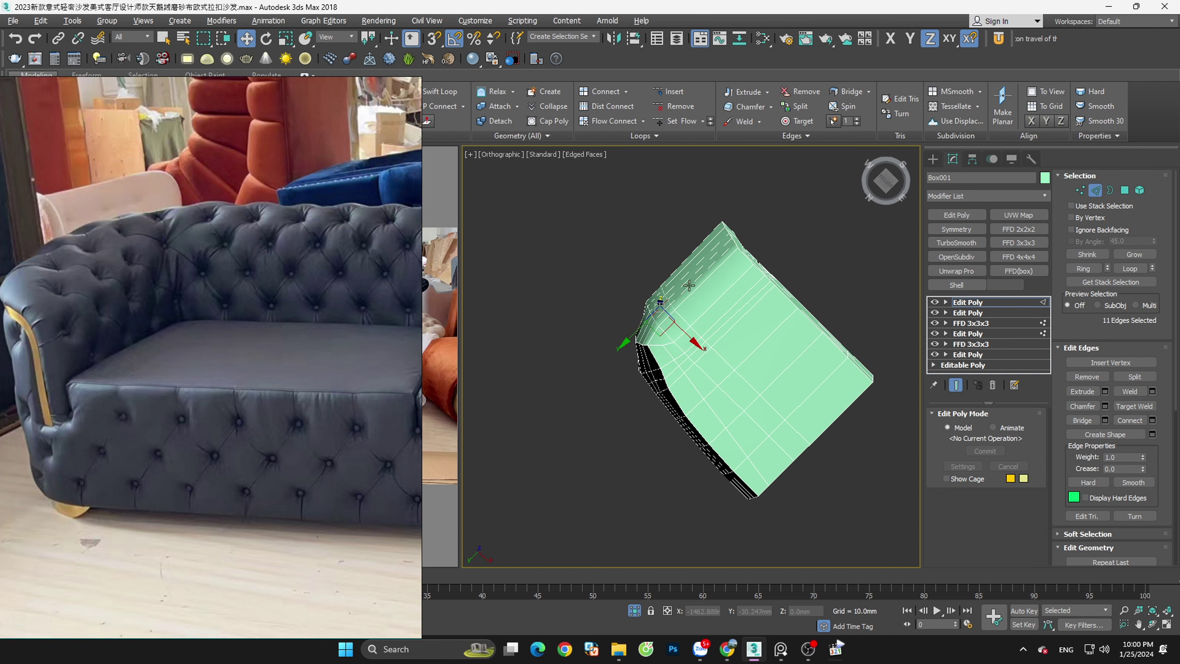
Orbit around the sofa to view the inner backrest loop above the seat
scroll(660, 302, "up", 5)
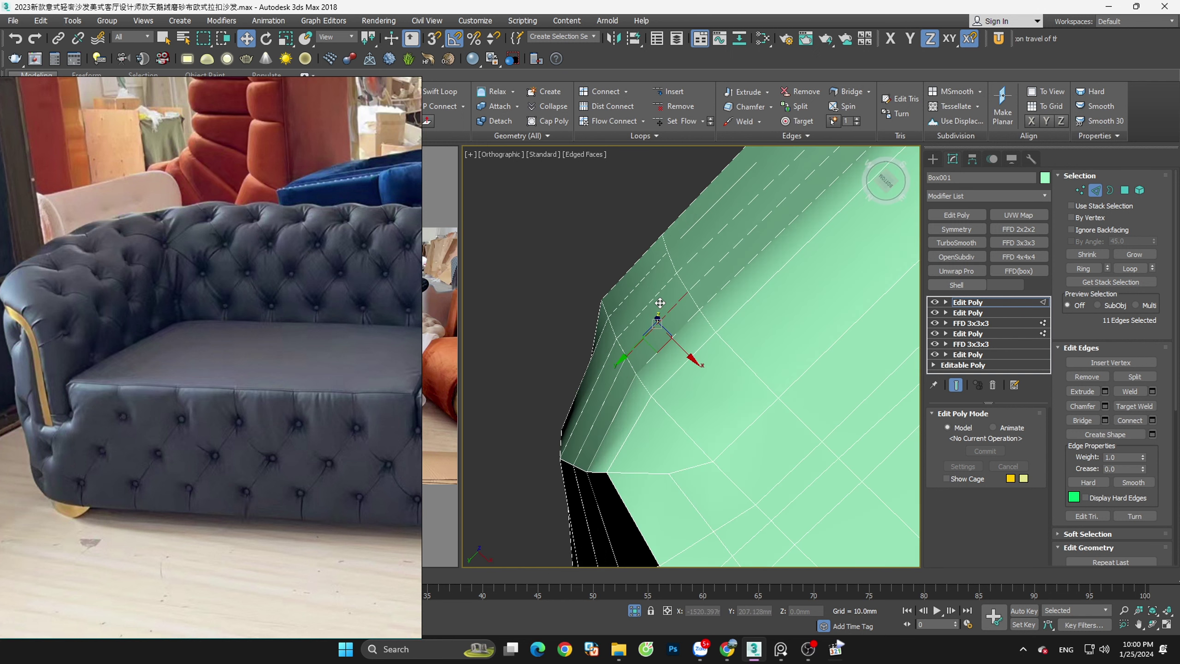
scroll(568, 329, "down", 5)
middle_click_drag(567, 329, 696, 353, "alt")
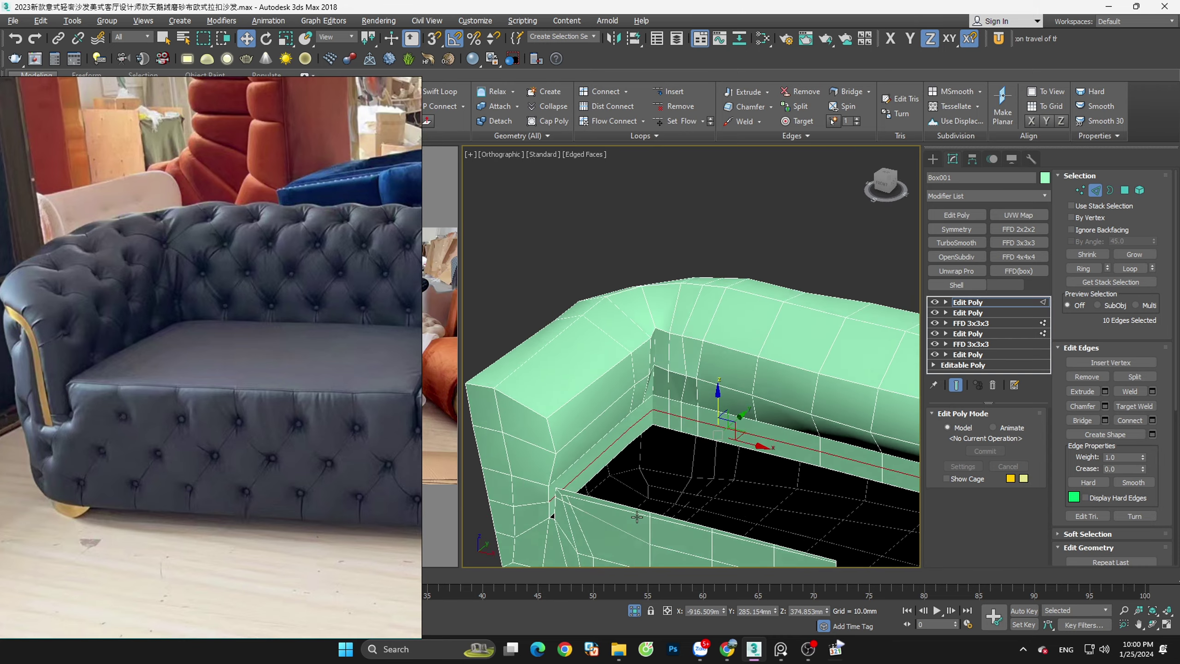
mouse_move(589, 518)
middle_mouse_down("alt")
mouse_move(647, 502)
mouse_move(720, 381)
middle_mouse_up("alt")
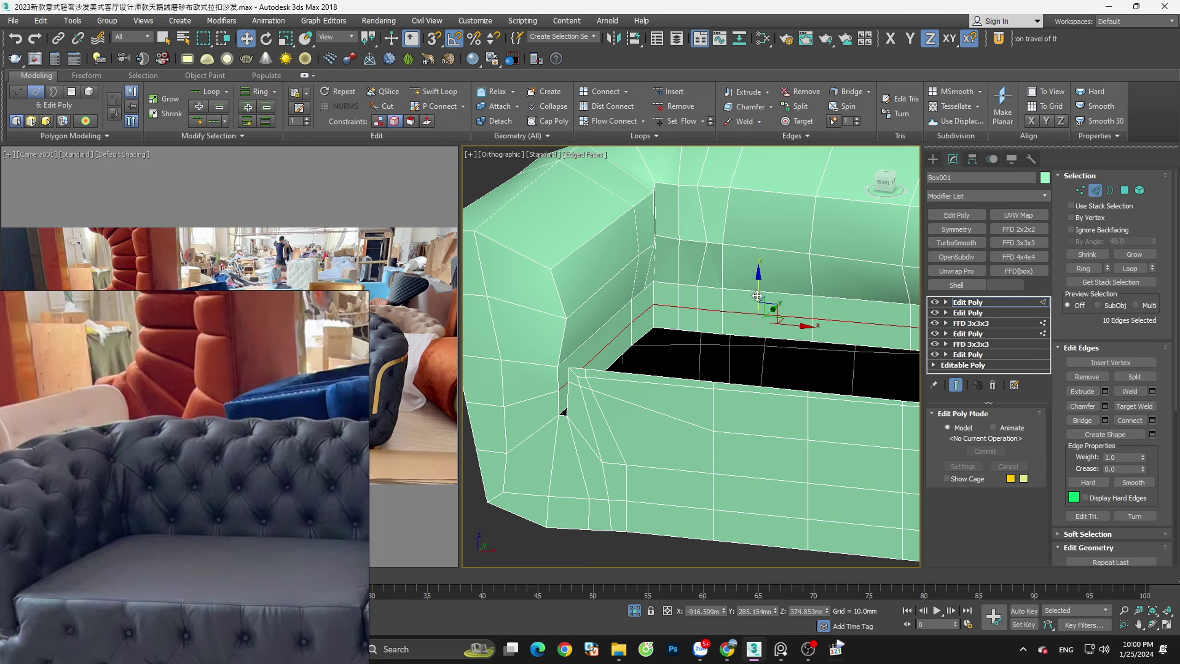
Lower the 10-edge inner backrest loop along Z toward the seat in two nudges
left_click_drag(757, 295, 758, 311)
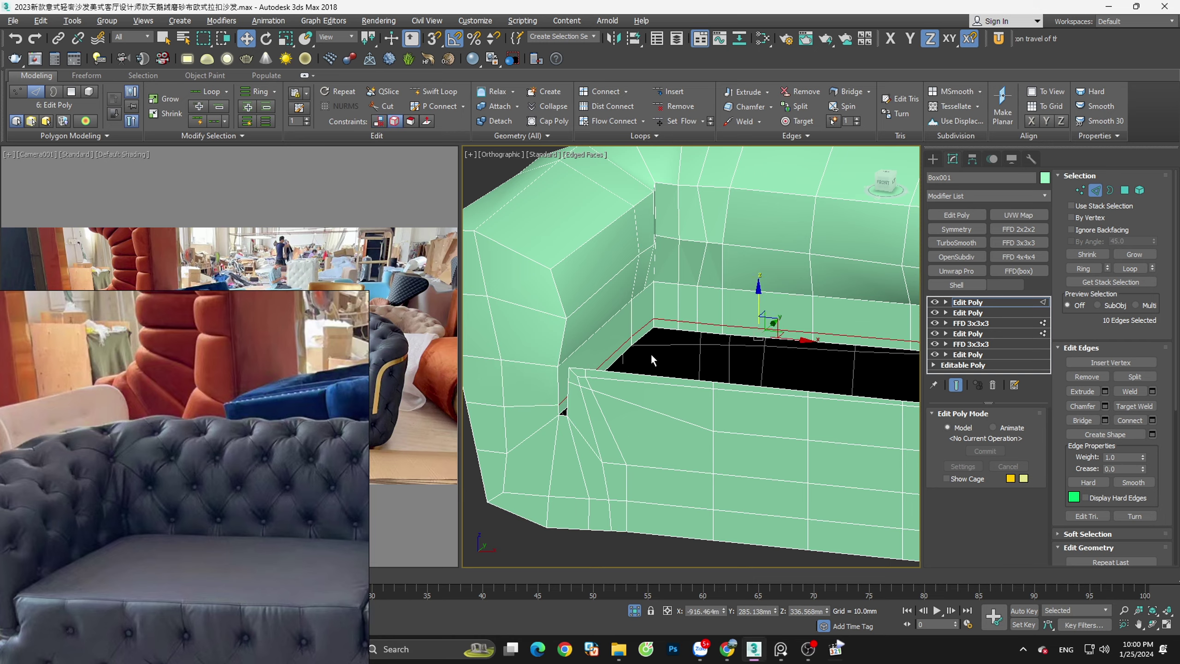
mouse_move(651, 352)
middle_mouse_down("alt")
mouse_move(602, 403)
mouse_move(540, 384)
mouse_move(650, 367)
middle_mouse_up("alt")
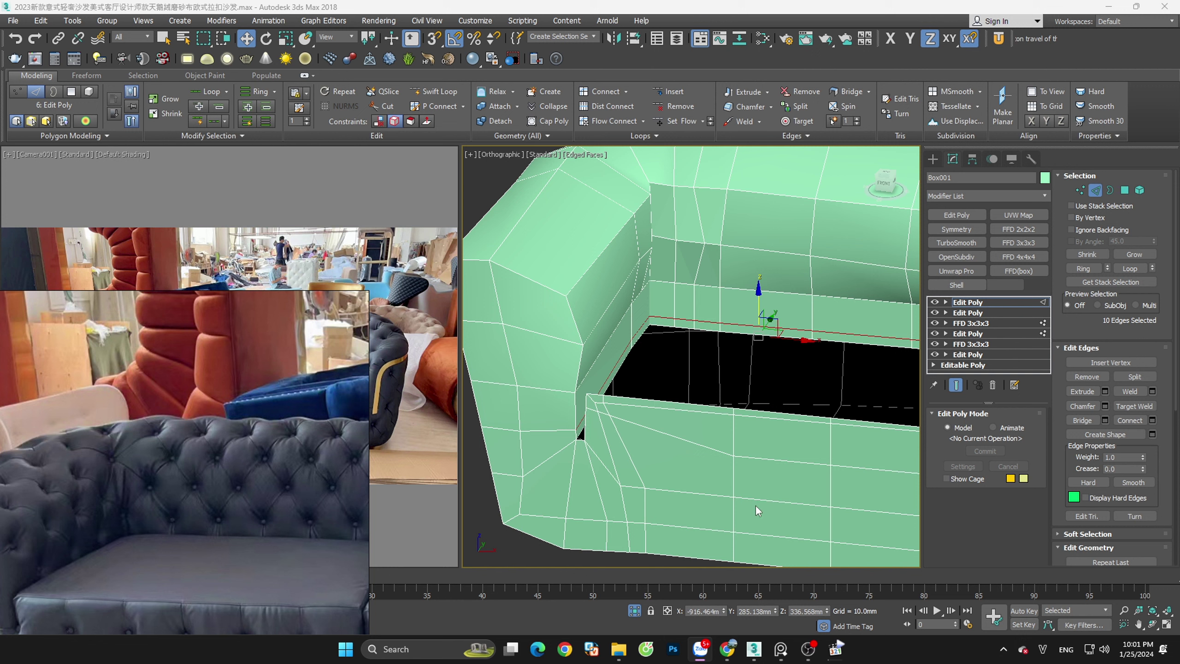
Select the vertical edge loop on the sofa body's side
scroll(659, 373, "down", 2)
middle_click_drag(654, 397, 637, 420, "alt")
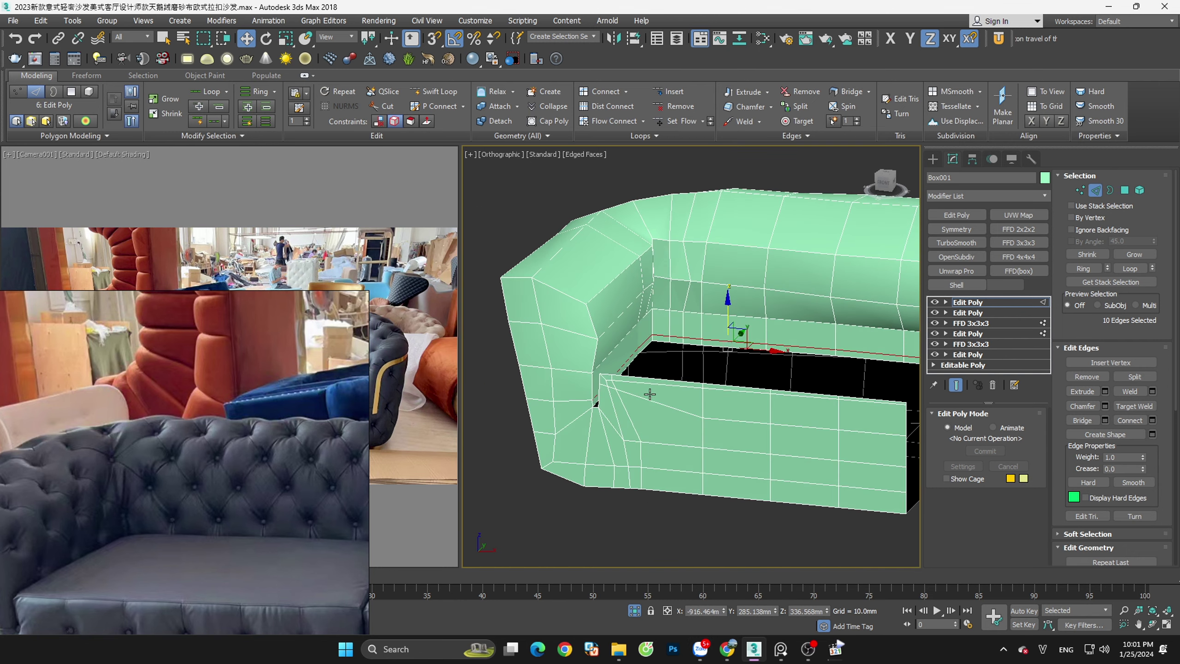
scroll(637, 421, "up", 2)
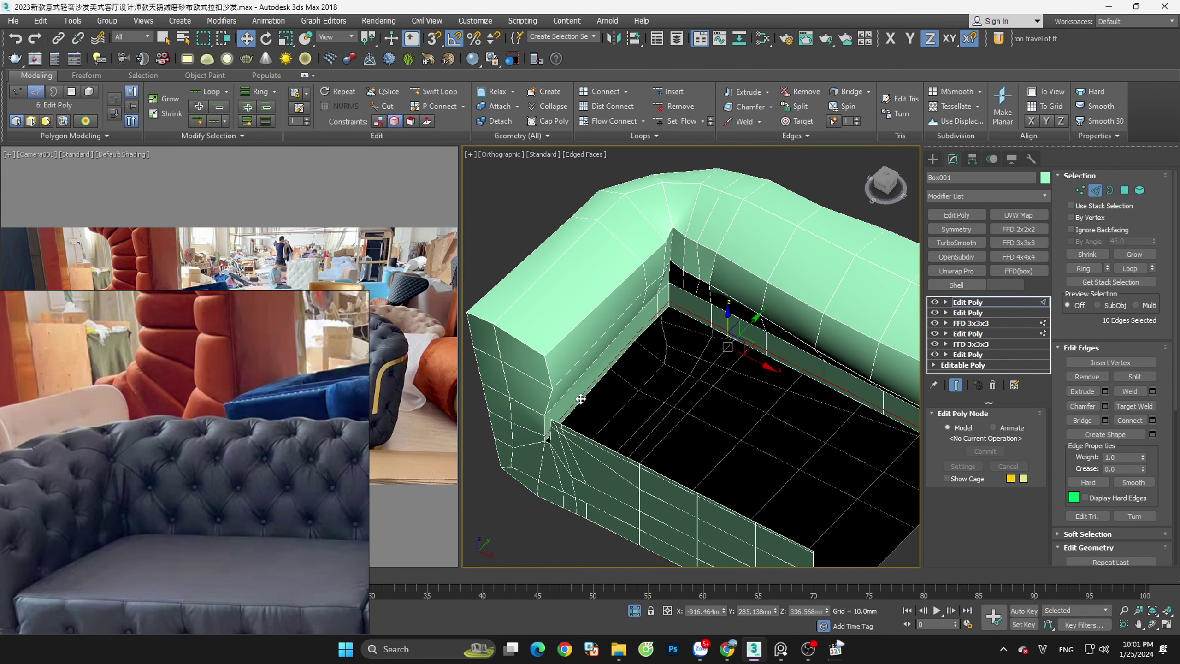
scroll(578, 404, "up", 1)
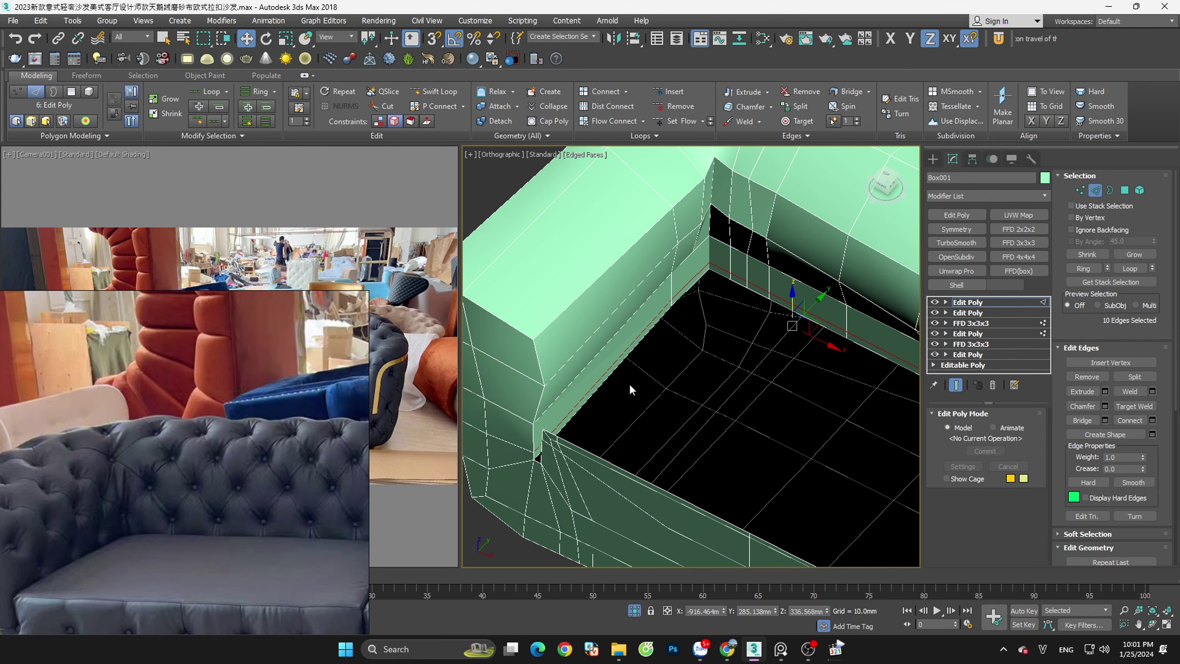
scroll(629, 383, "down", 3)
mouse_move(629, 384)
middle_mouse_down("alt")
mouse_move(764, 369)
mouse_move(776, 284)
mouse_move(793, 299)
middle_mouse_up("alt")
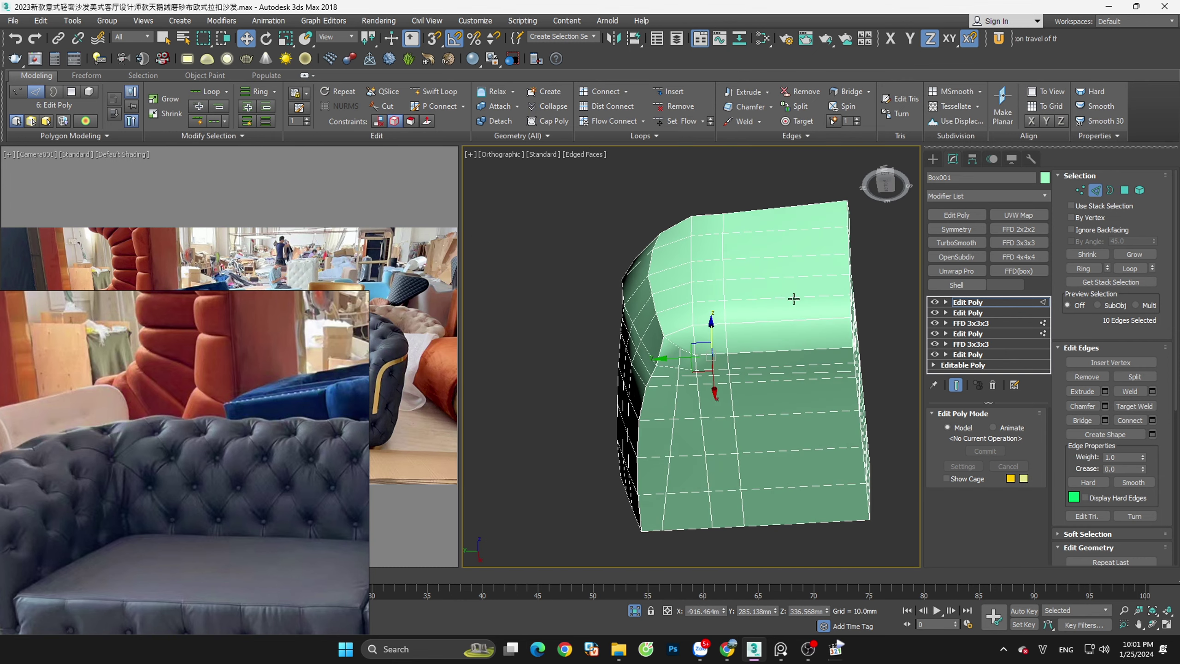
left_click(793, 299)
right_click(794, 317)
left_click(784, 363)
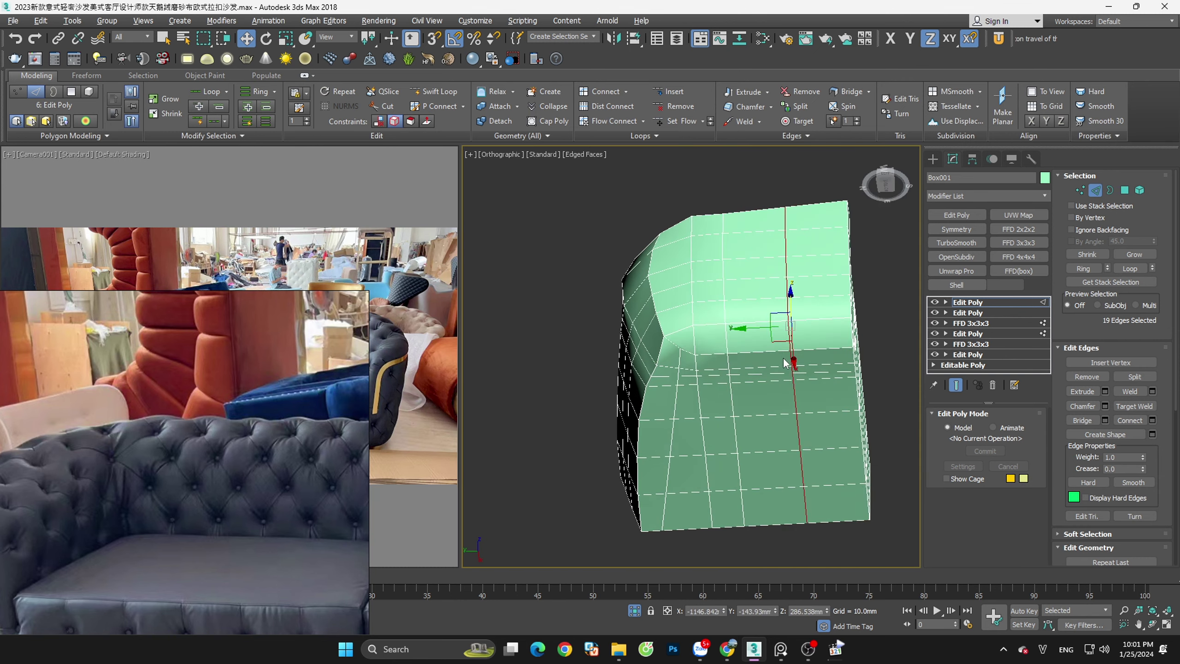
middle_click_drag(785, 363, 808, 335, "alt")
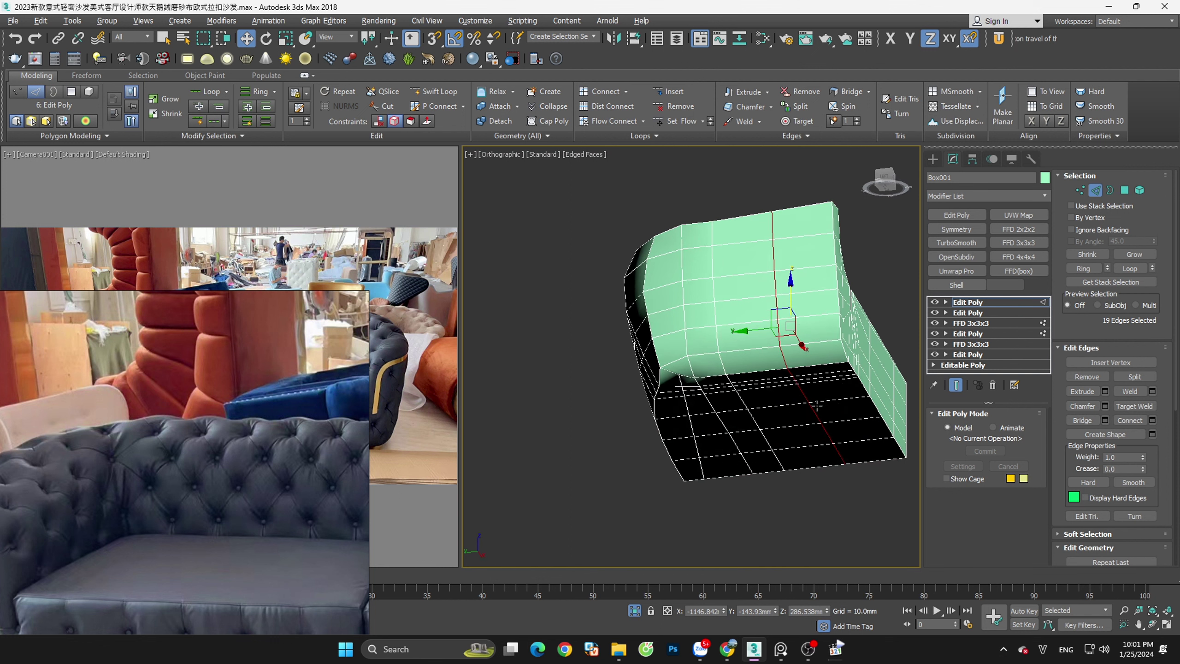
Slide the vertical edge loop along X in Left view
left_click(884, 176)
left_click_drag(823, 344, 865, 343)
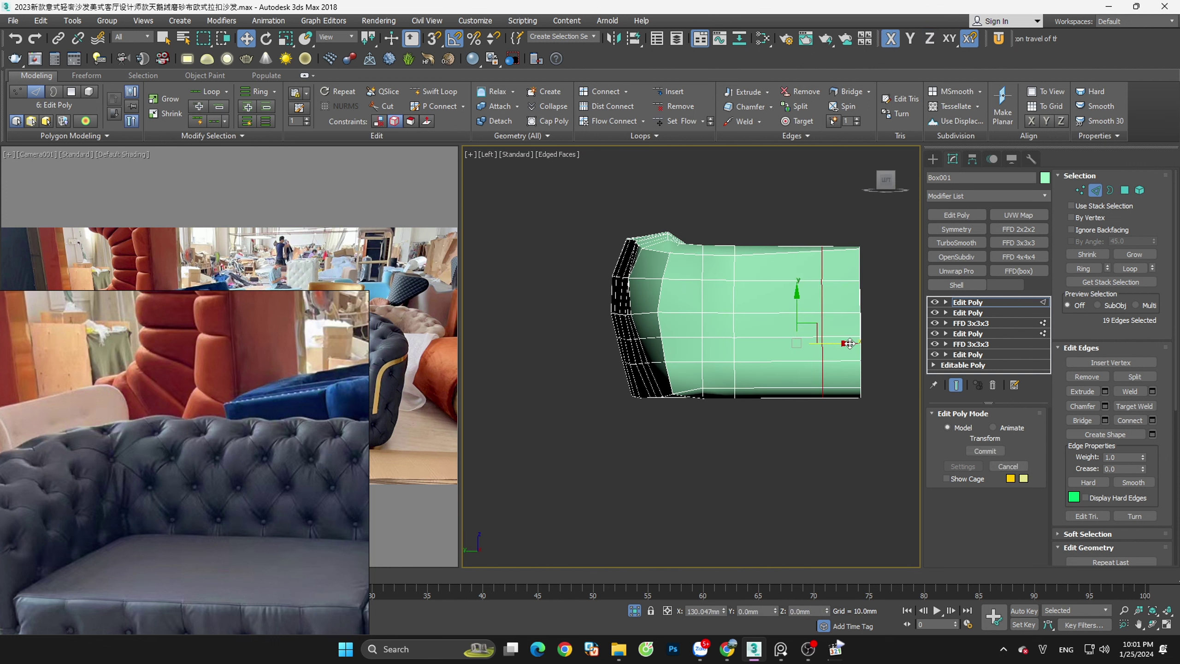
mouse_move(864, 343)
middle_mouse_down("alt")
mouse_move(716, 381)
mouse_move(660, 371)
mouse_move(732, 419)
middle_mouse_up("alt")
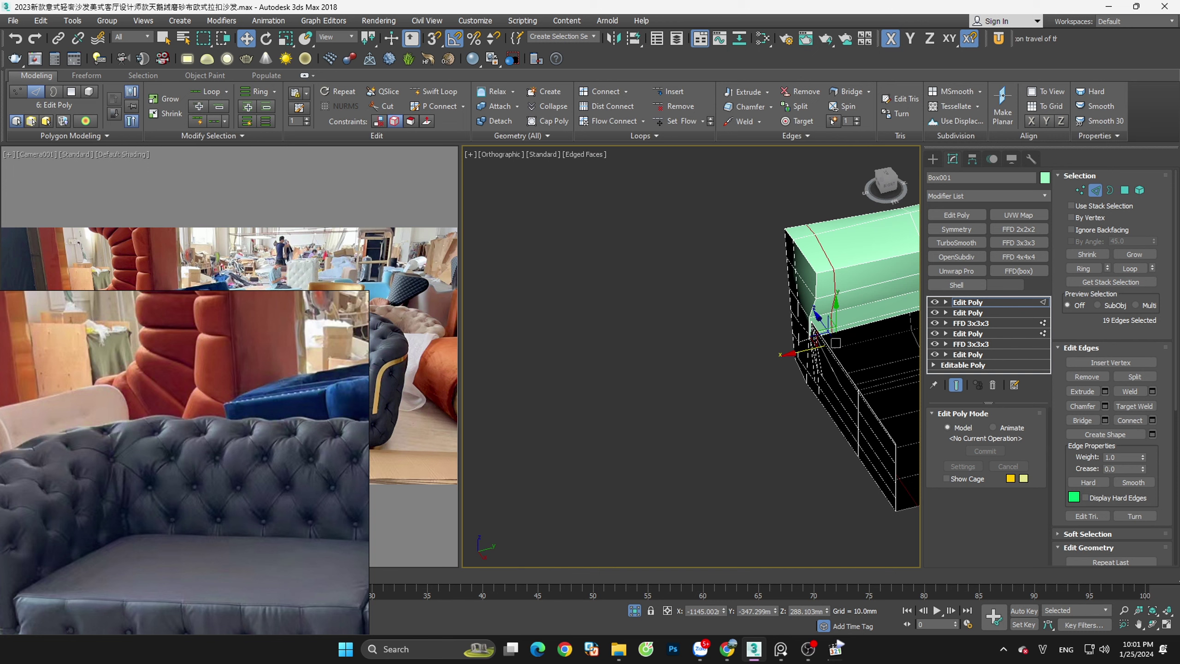
middle_click_drag(835, 342, 1049, 260, "alt")
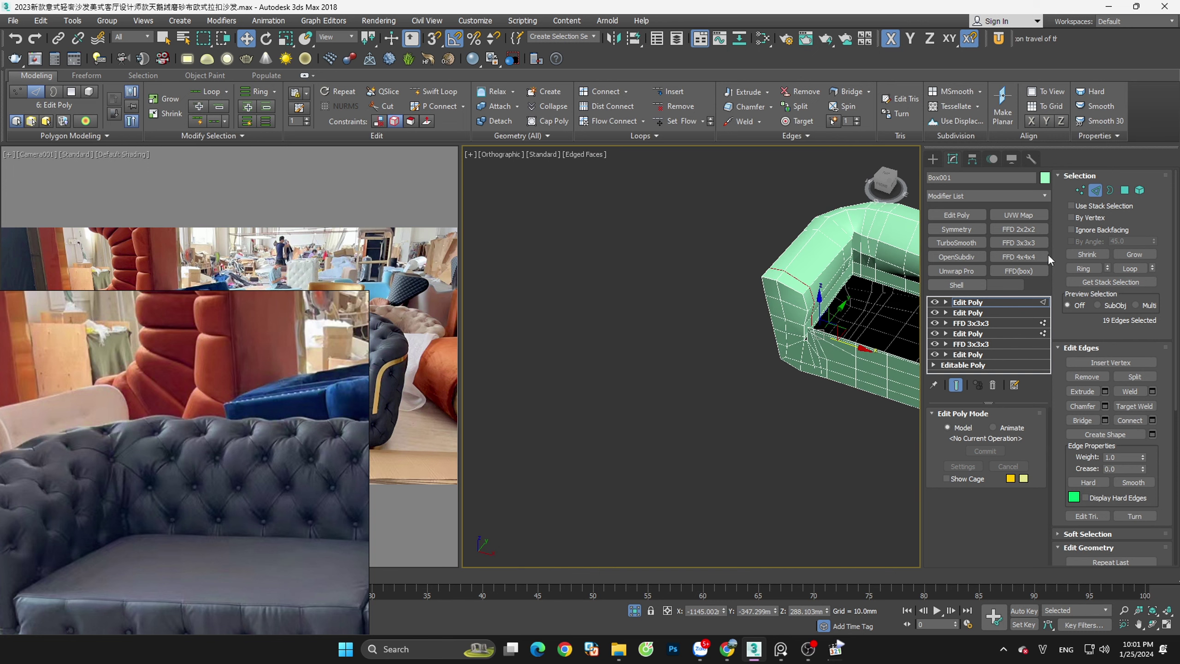
Preview the sofa with TurboSmooth from several angles, then delete the modifier
left_click(1095, 189)
left_click(956, 242)
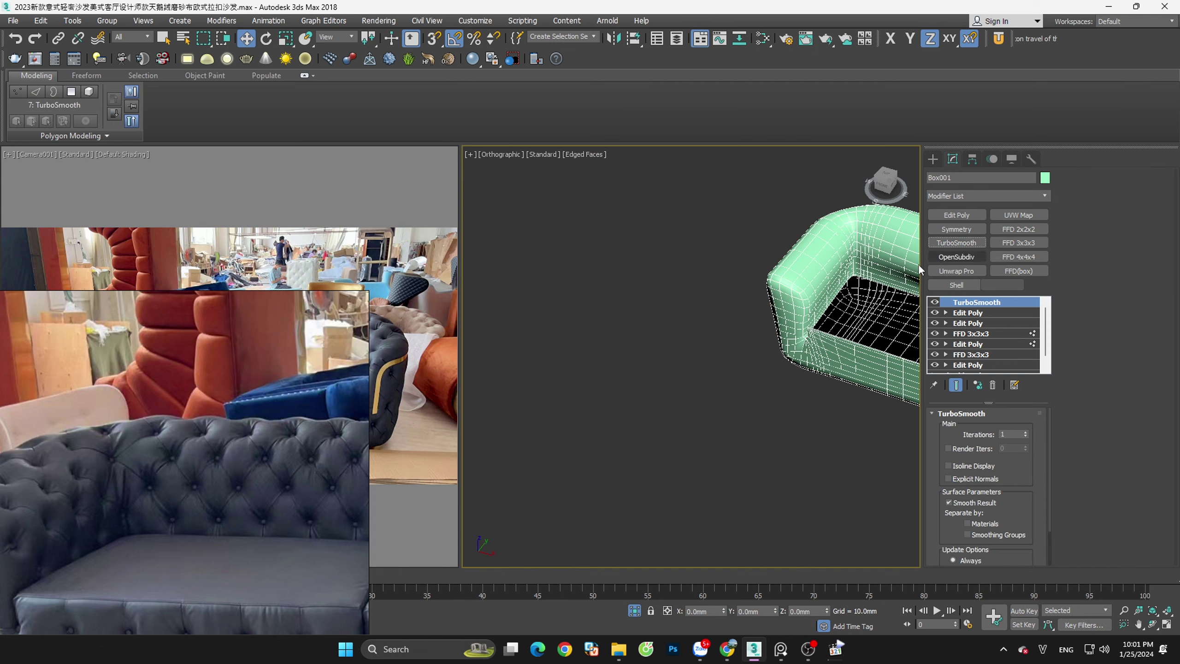
key("F4")
middle_click_drag(813, 348, 848, 330, "alt")
key("f")
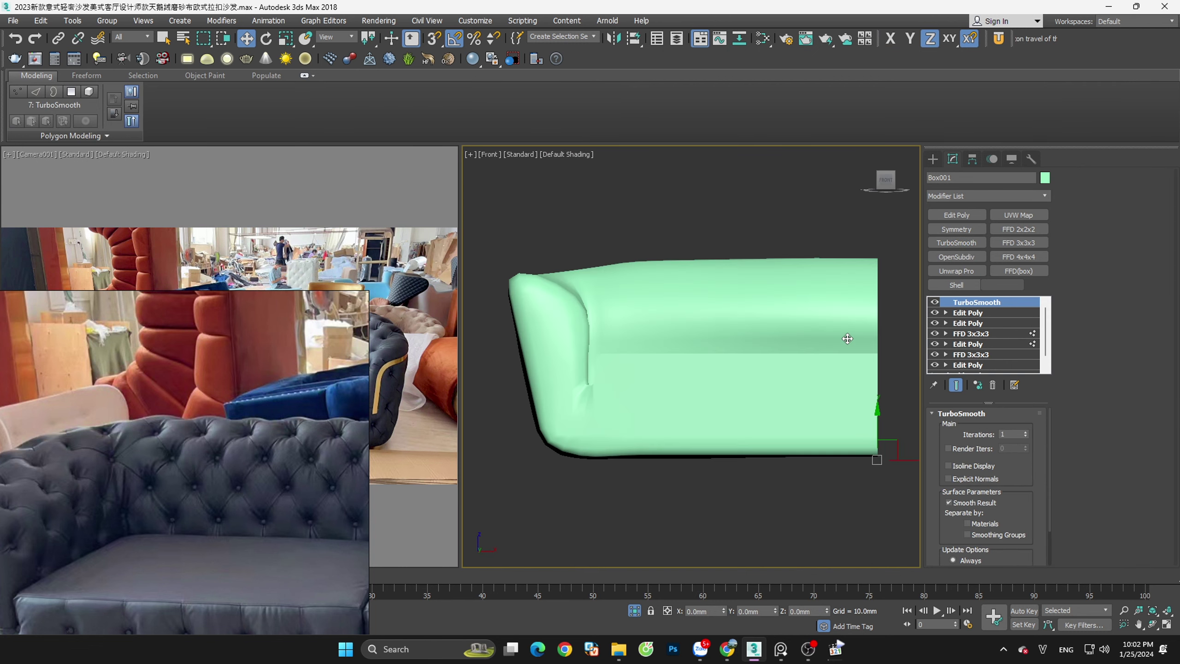
middle_click_drag(724, 364, 724, 413, "alt")
scroll(650, 419, "up", 5)
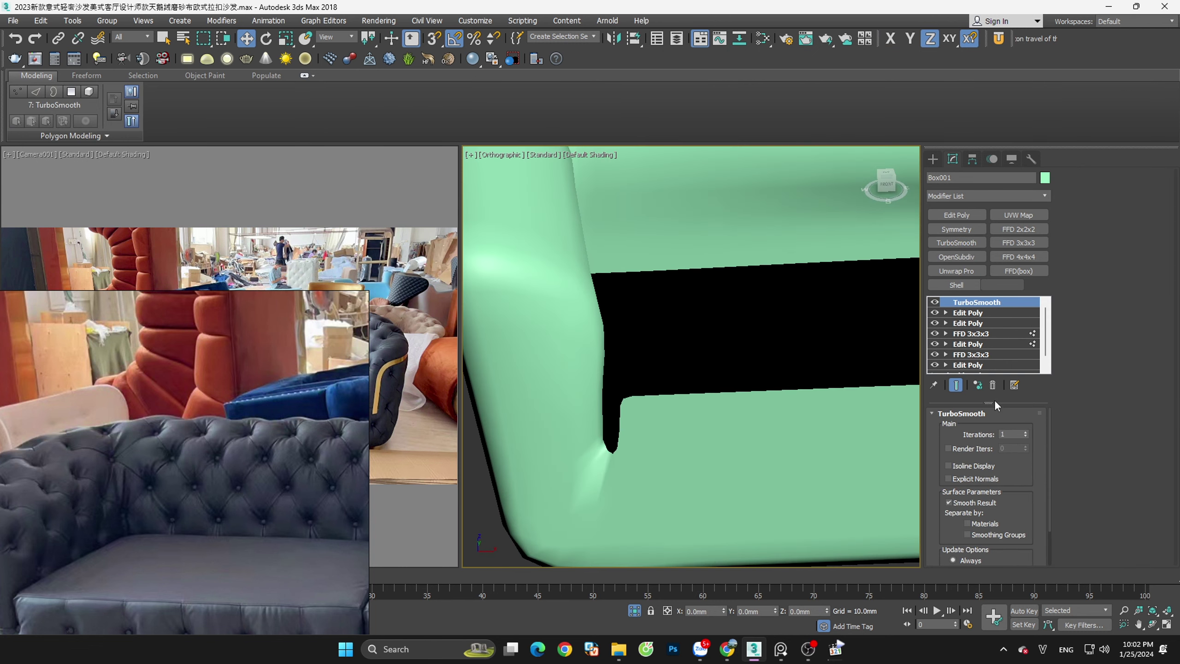
left_click(992, 384)
key("F4")
scroll(633, 391, "up", 3)
Toggle vertex level, orbit the sofa corner, and quit a background tray app
scroll(633, 391, "up", 2)
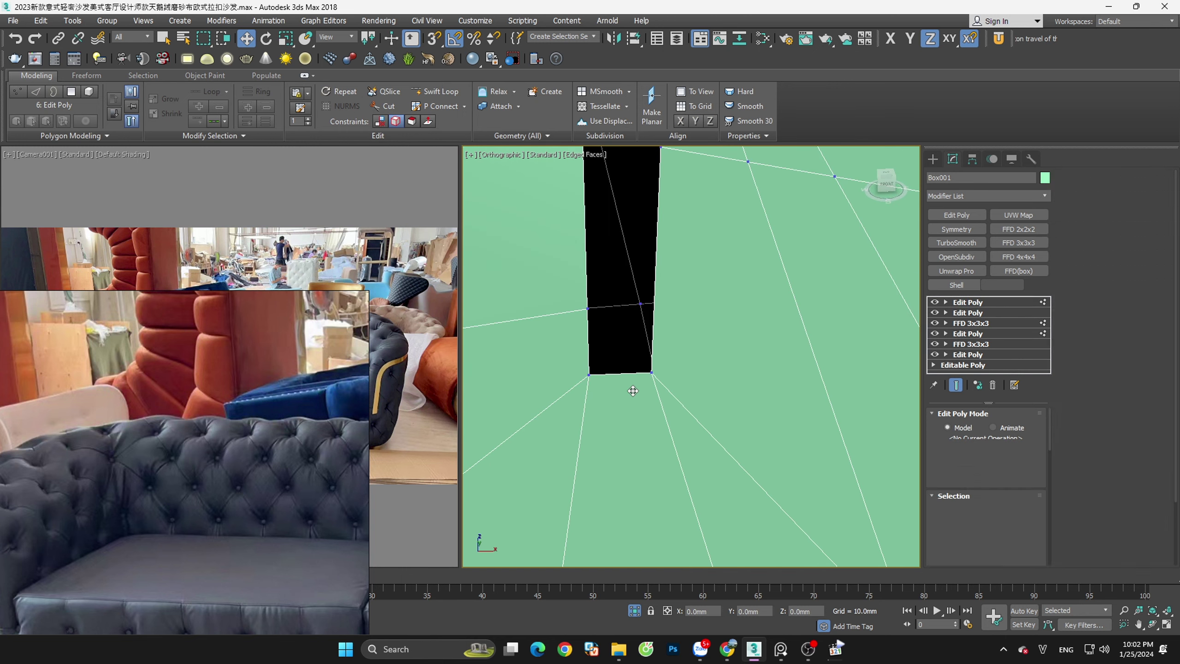
key("1")
scroll(633, 391, "down", 2)
scroll(648, 385, "down", 3)
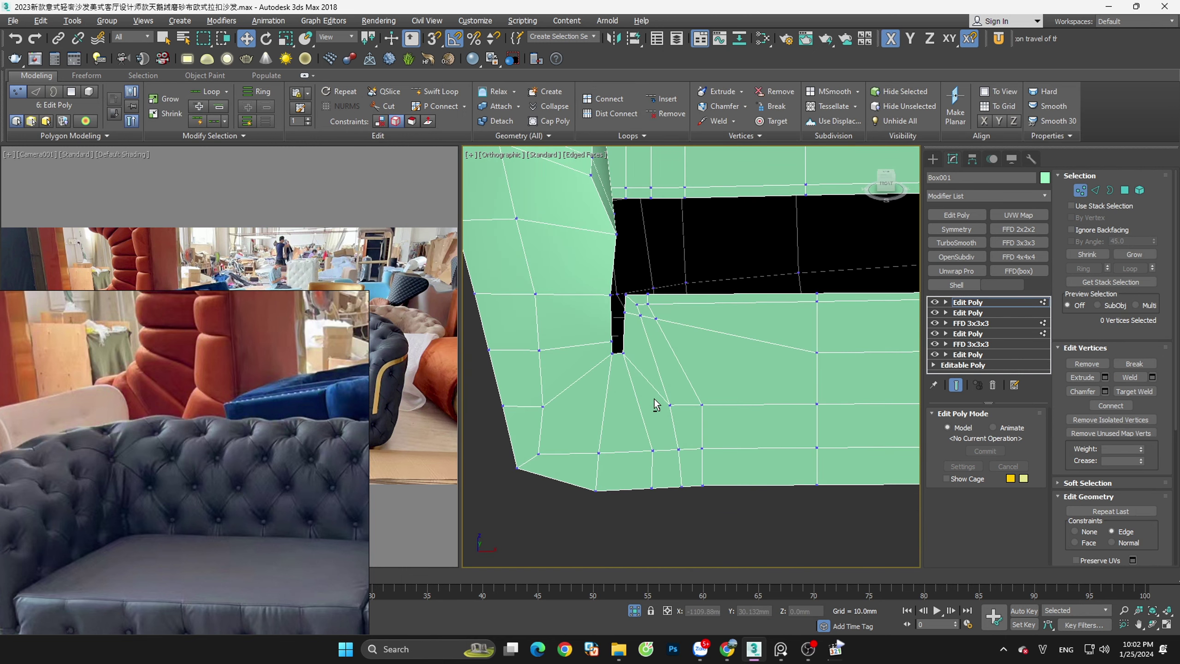
scroll(630, 335, "up", 3)
scroll(630, 336, "up", 2)
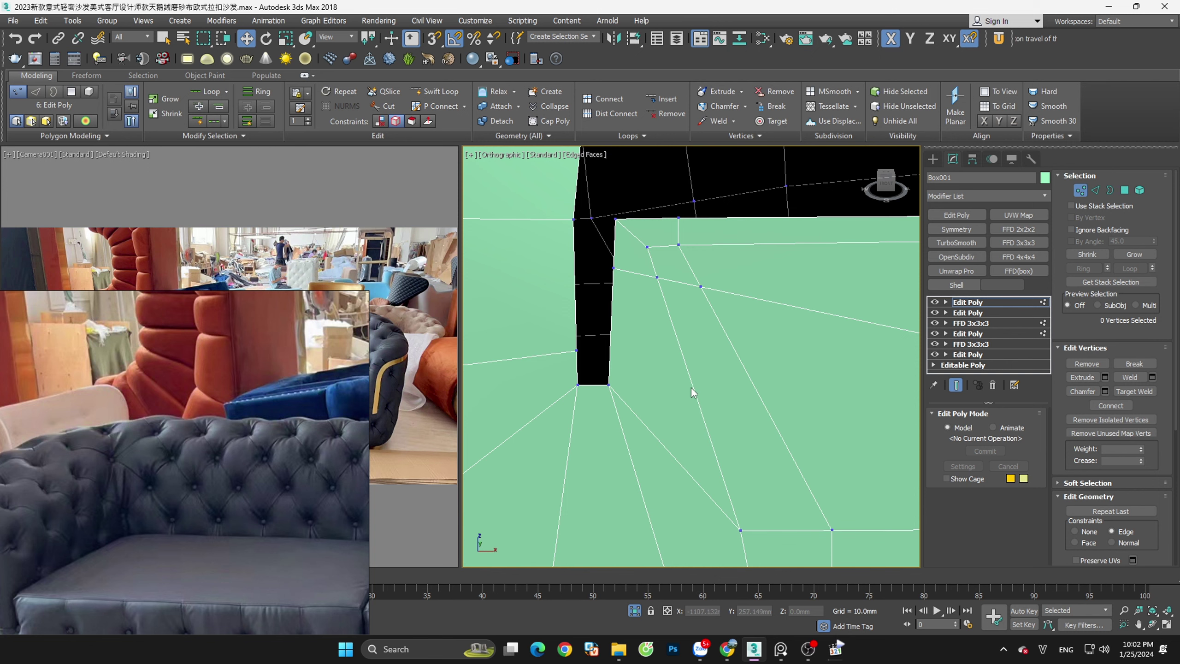
key("1")
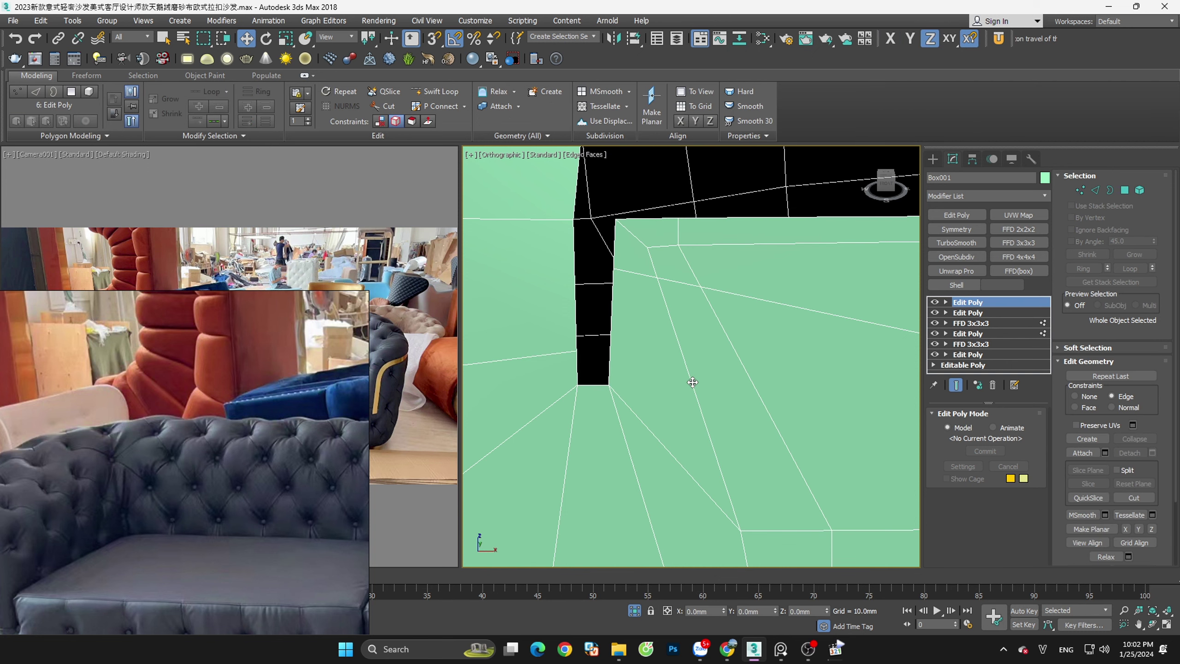
middle_click_drag(693, 382, 714, 398, "alt")
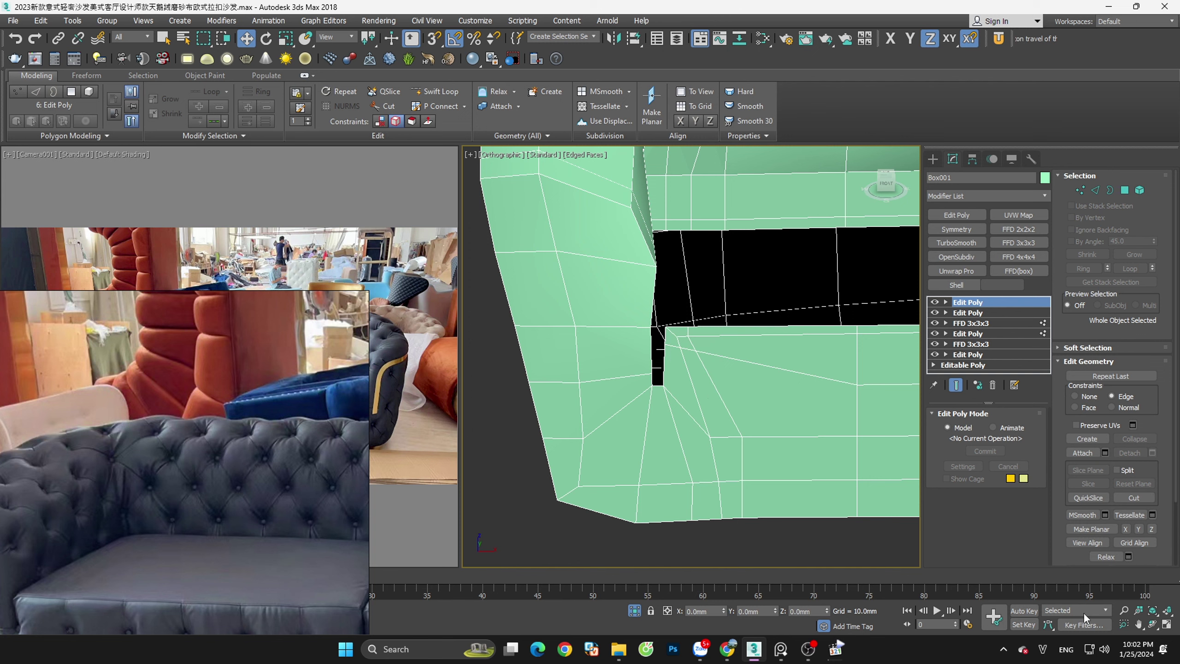
right_click(1042, 649)
left_click(905, 646)
left_click(751, 570)
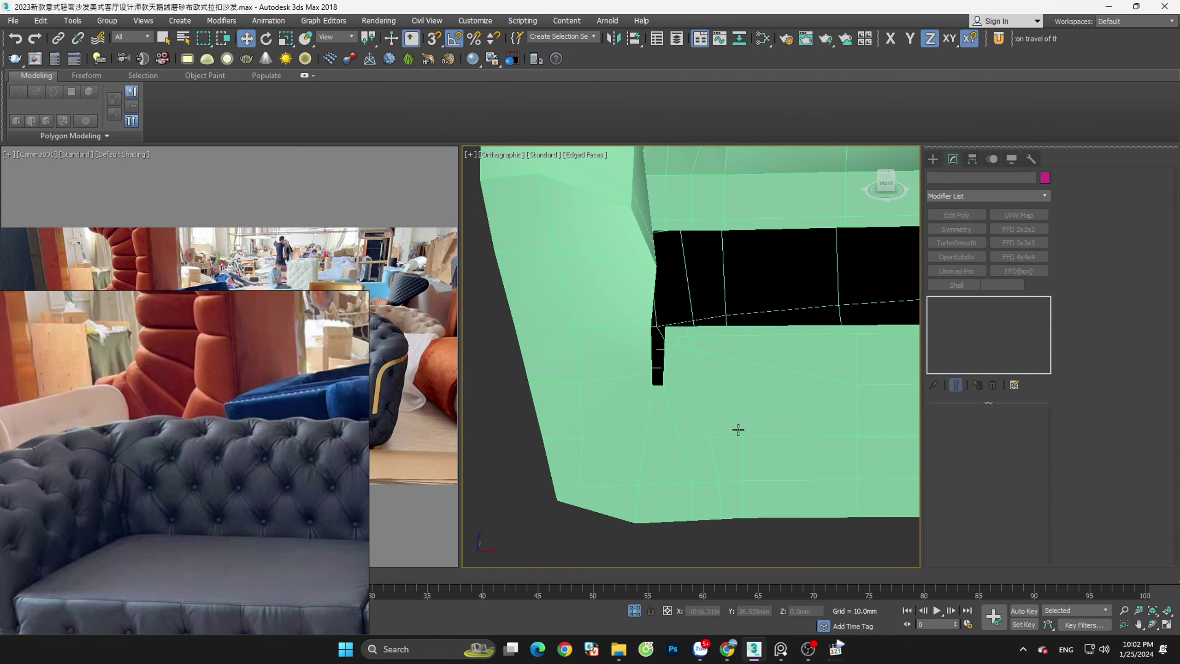
Switch to vertex Move mode and pick a vertex at the groove corner
key("alt+1")
scroll(704, 401, "up", 2)
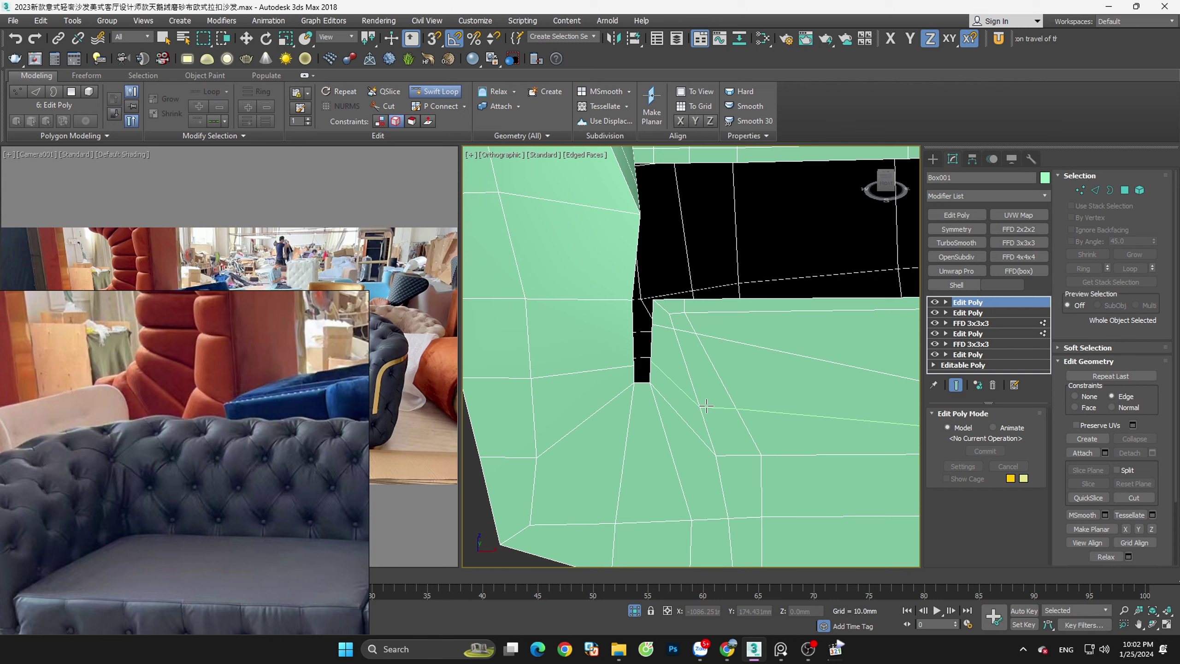
key("1")
scroll(640, 362, "up", 2)
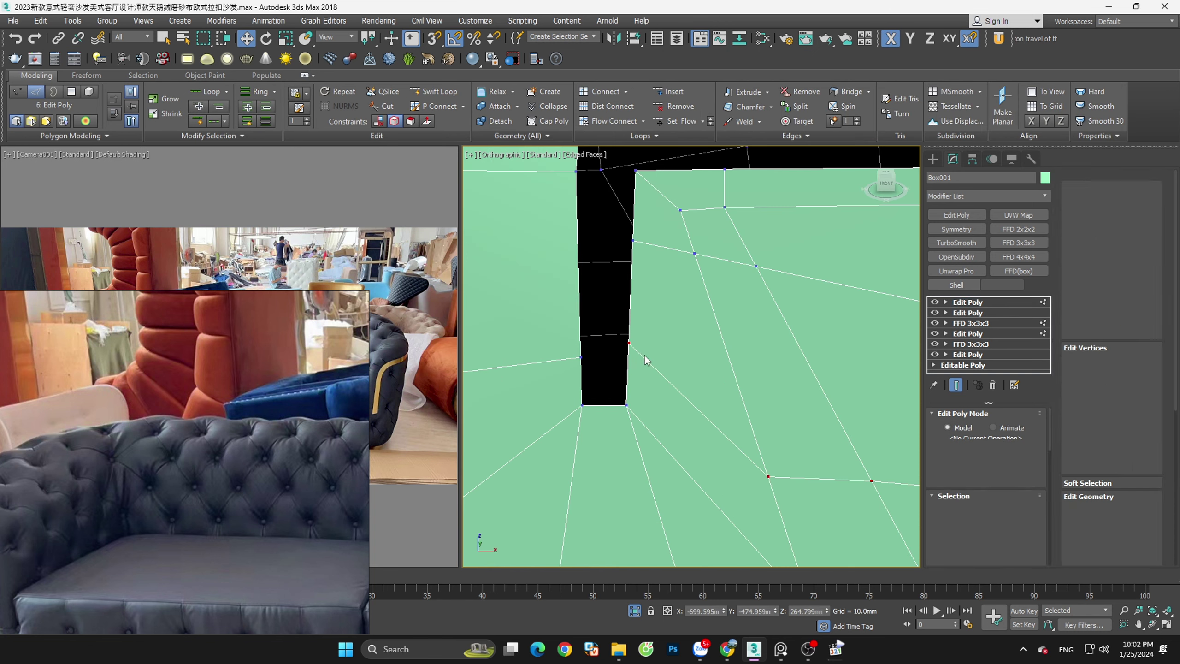
key("w")
left_click(635, 337)
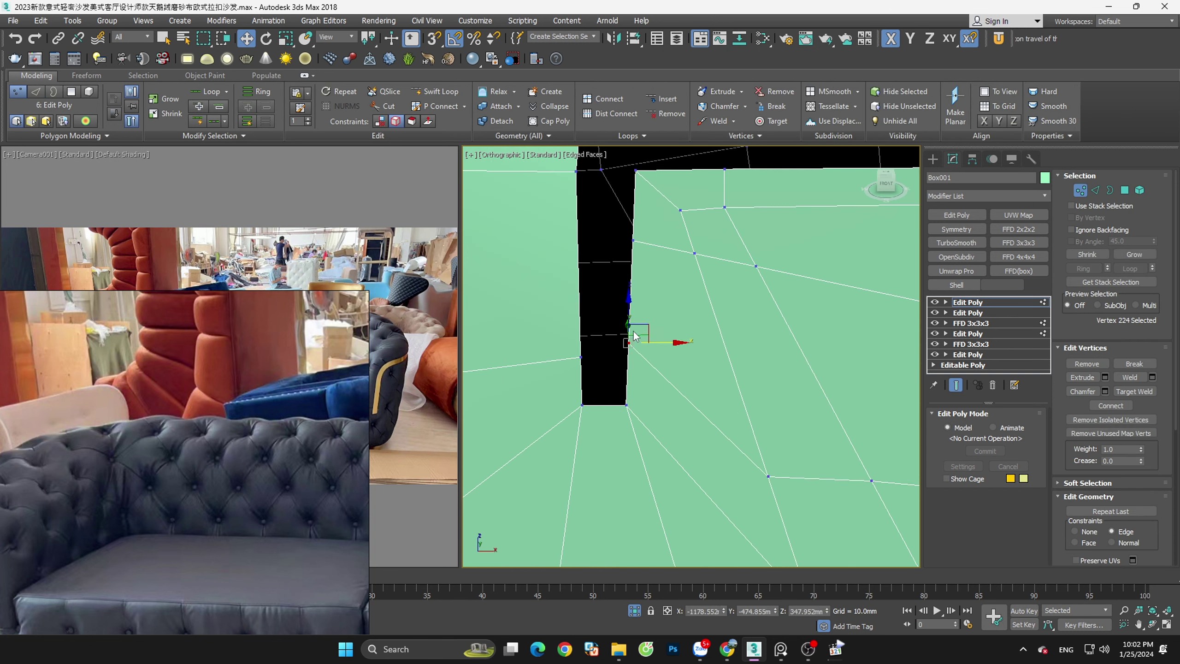
Select the groove's edge loop from its inner corner edge and drop unwanted edges
key("2")
left_click(628, 393)
middle_click_drag(627, 392, 667, 465, "alt")
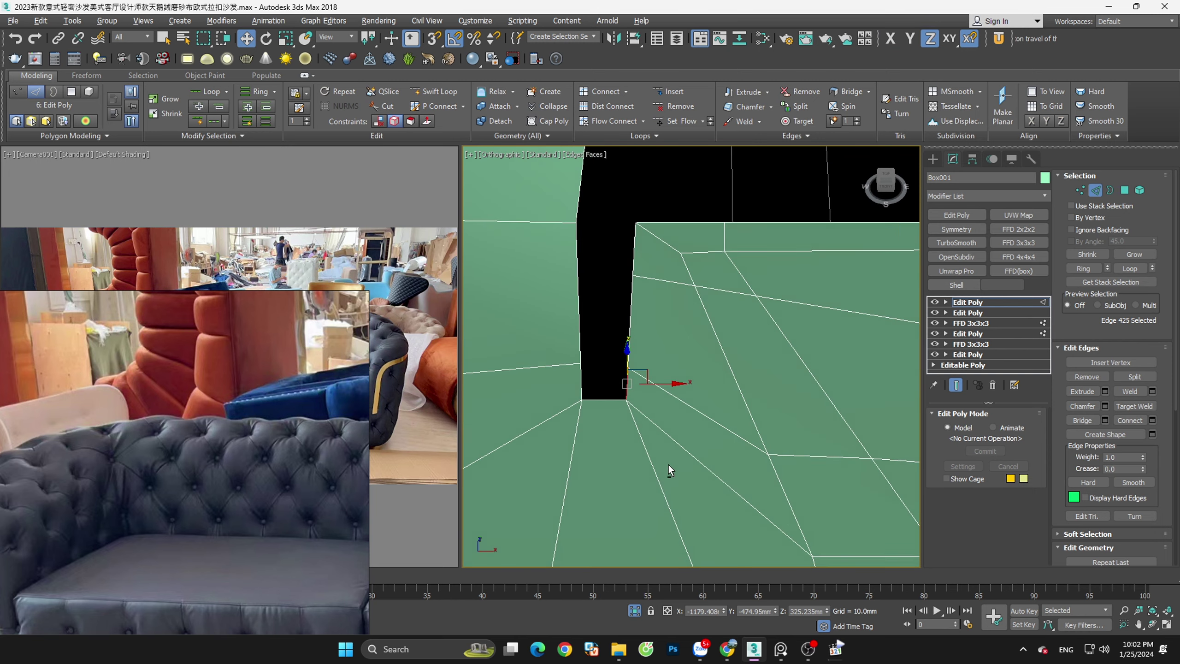
middle_click_drag(641, 416, 609, 403, "alt")
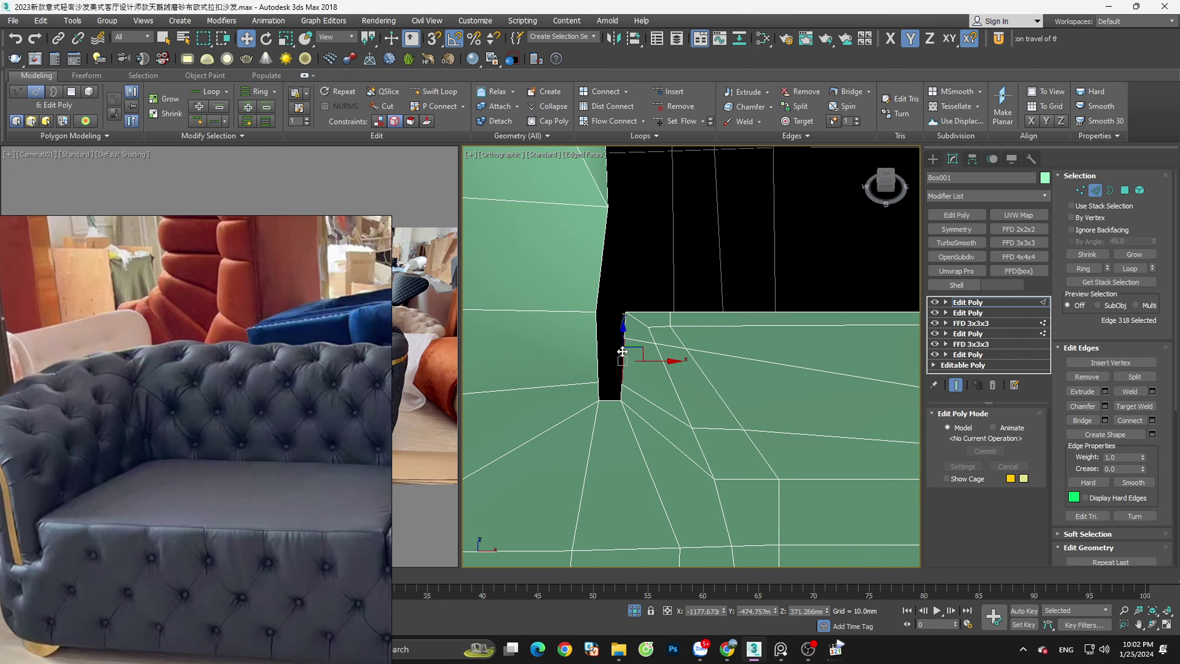
double_click(622, 347)
middle_click_drag(624, 344, 630, 398, "alt")
left_click_drag(712, 520, 604, 428, "alt")
Frame the sofa and deselect edges until eight remain along the seat's inner rim
key("z")
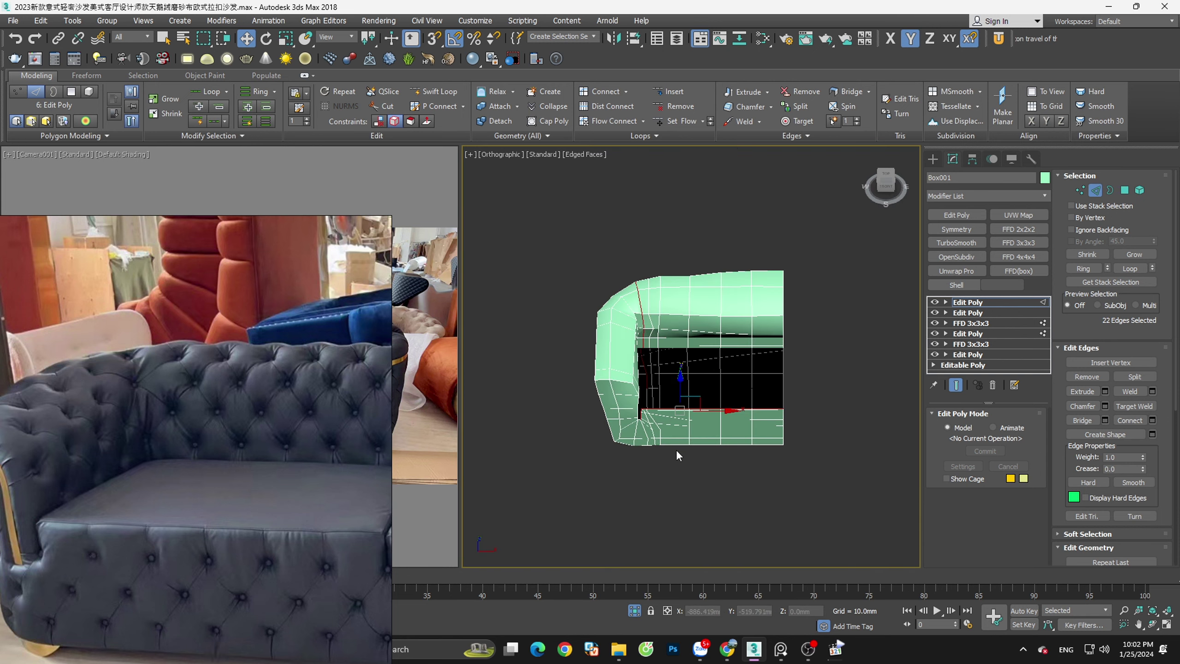
mouse_move(680, 453)
middle_mouse_down("alt")
mouse_move(723, 411)
mouse_move(678, 448)
mouse_move(586, 458)
middle_mouse_up("alt")
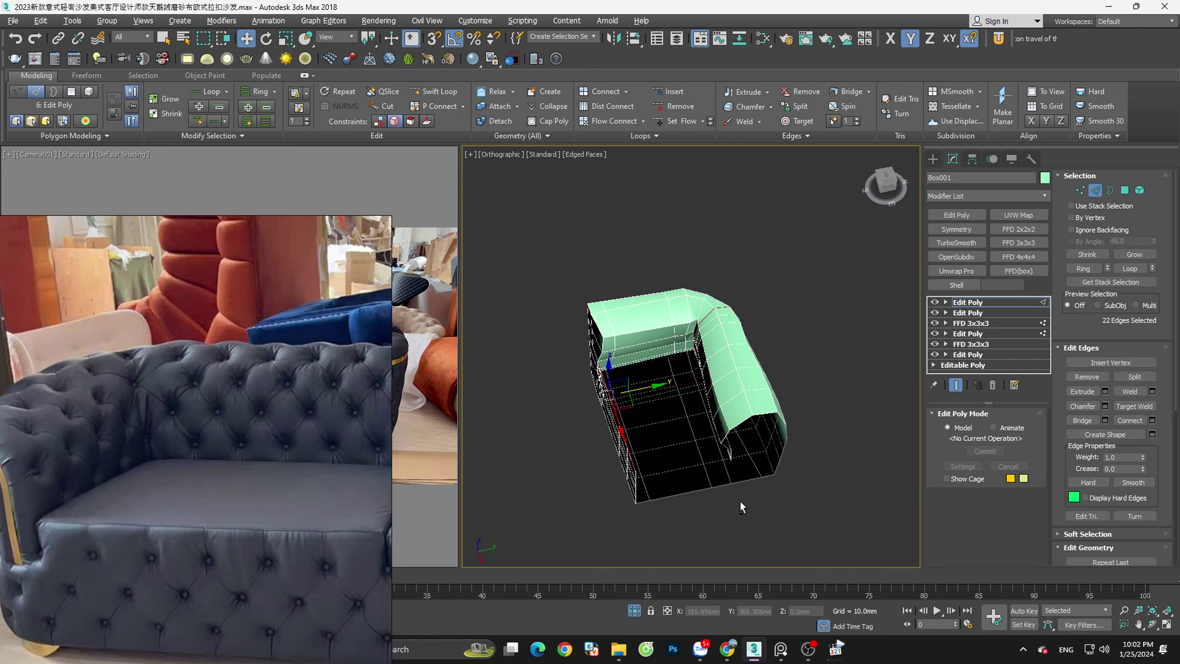
left_click_drag(868, 539, 665, 299, "alt")
mouse_move(665, 300)
middle_mouse_down("alt")
mouse_move(676, 354)
mouse_move(716, 346)
mouse_move(651, 389)
middle_mouse_up("alt")
scroll(613, 402, "up", 5)
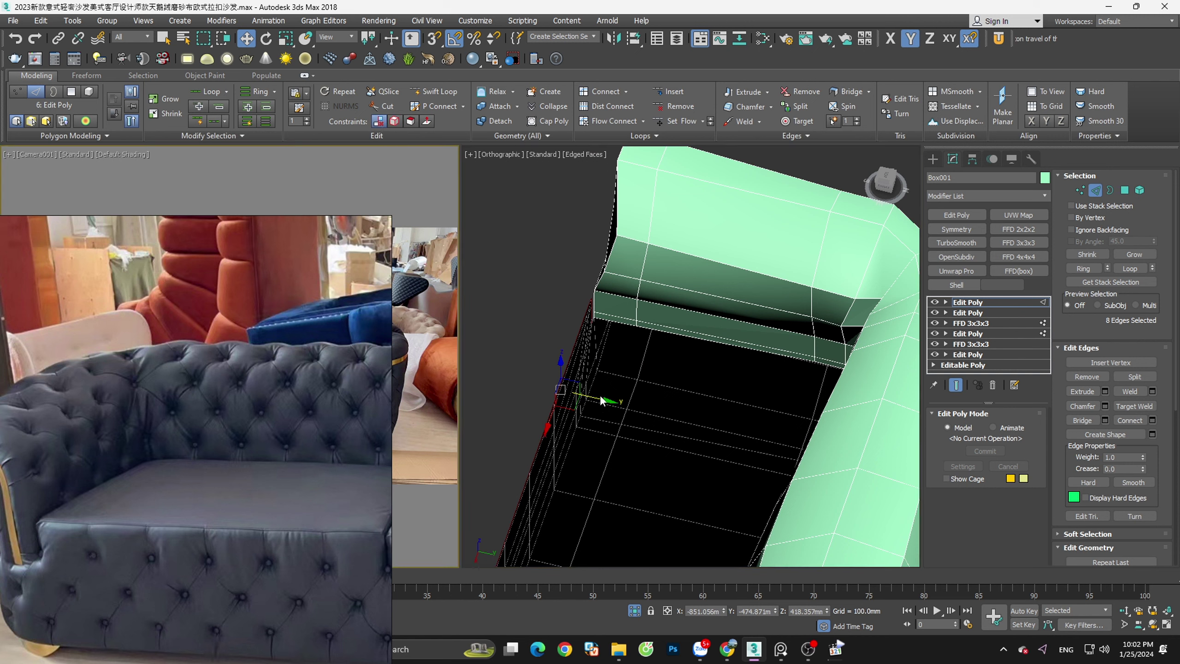
mouse_move(629, 415)
middle_mouse_down("alt")
mouse_move(704, 376)
mouse_move(754, 384)
mouse_move(640, 410)
mouse_move(623, 432)
mouse_move(571, 397)
middle_mouse_up("alt")
Preview the sofa with OpenSubdiv, then remove it and deselect Box001
left_click(1091, 189)
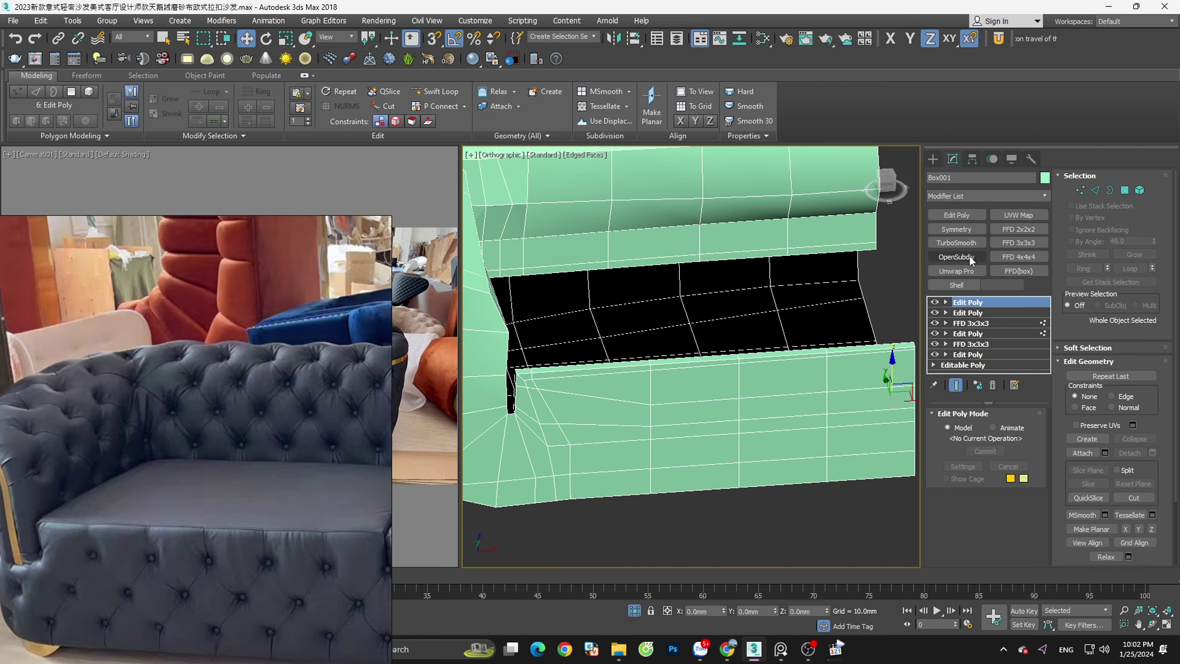
left_click(970, 257)
middle_click_drag(716, 338, 577, 407, "alt")
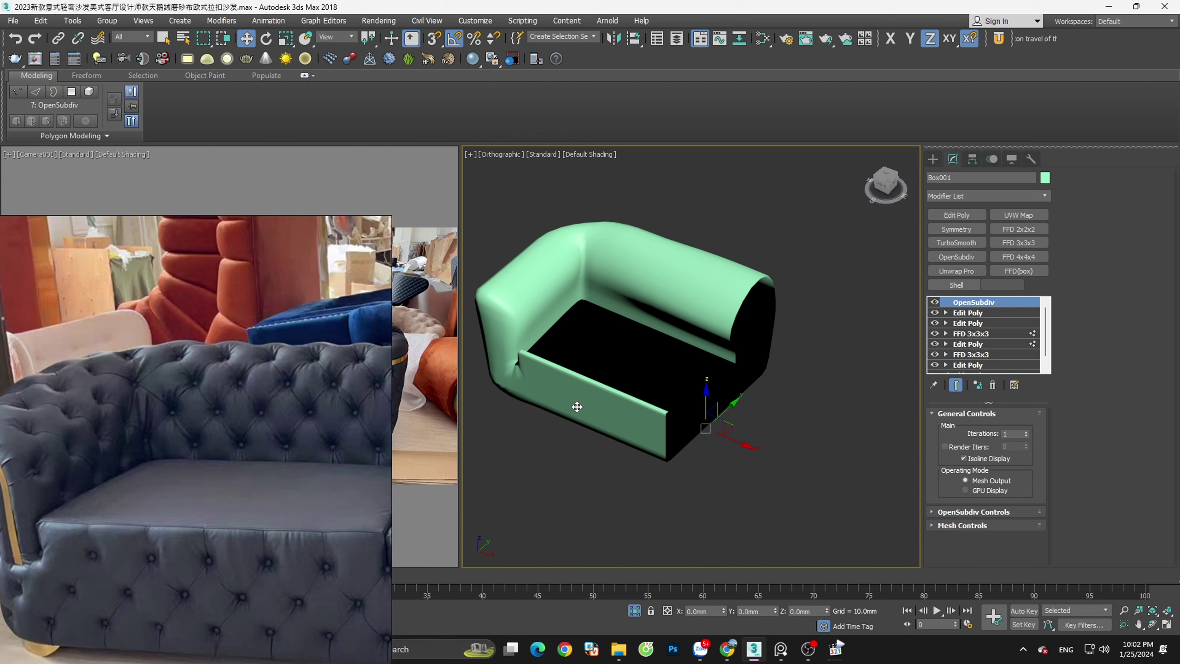
left_click(993, 385)
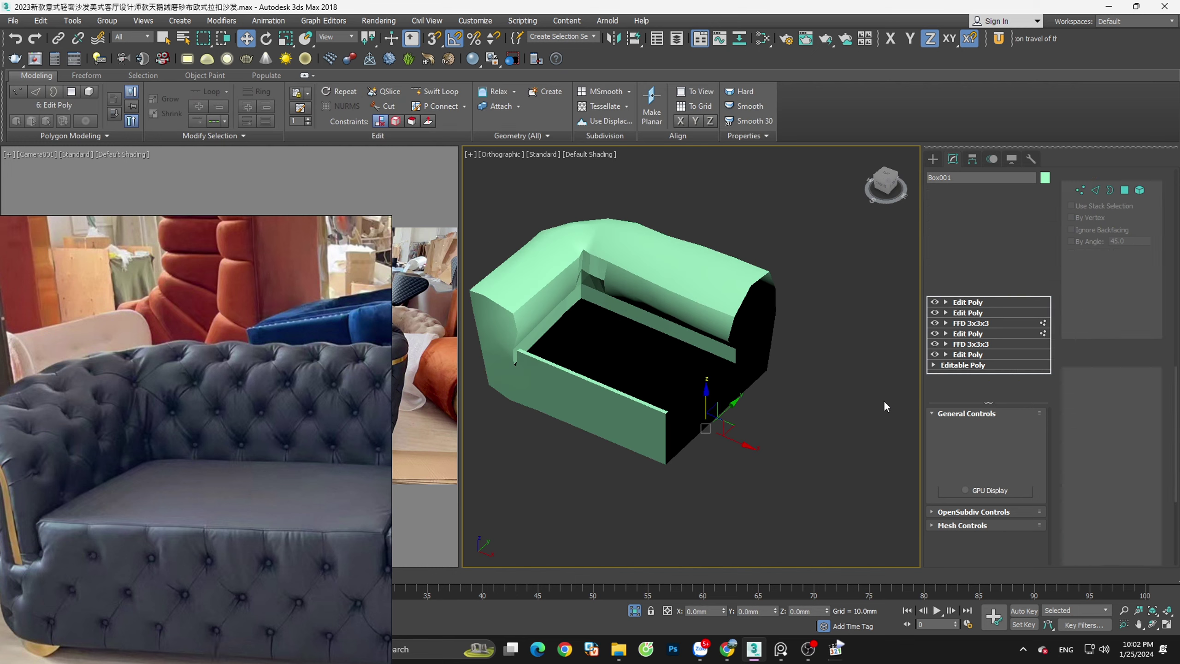
left_click(835, 400)
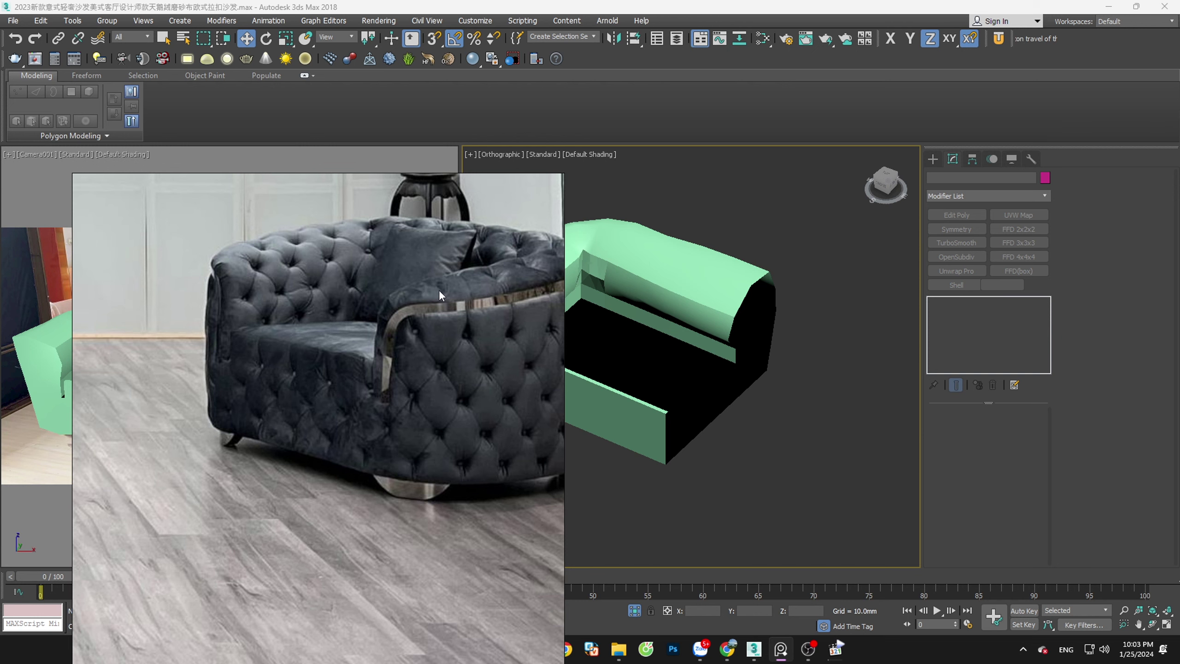
scroll(460, 372, "down", 3)
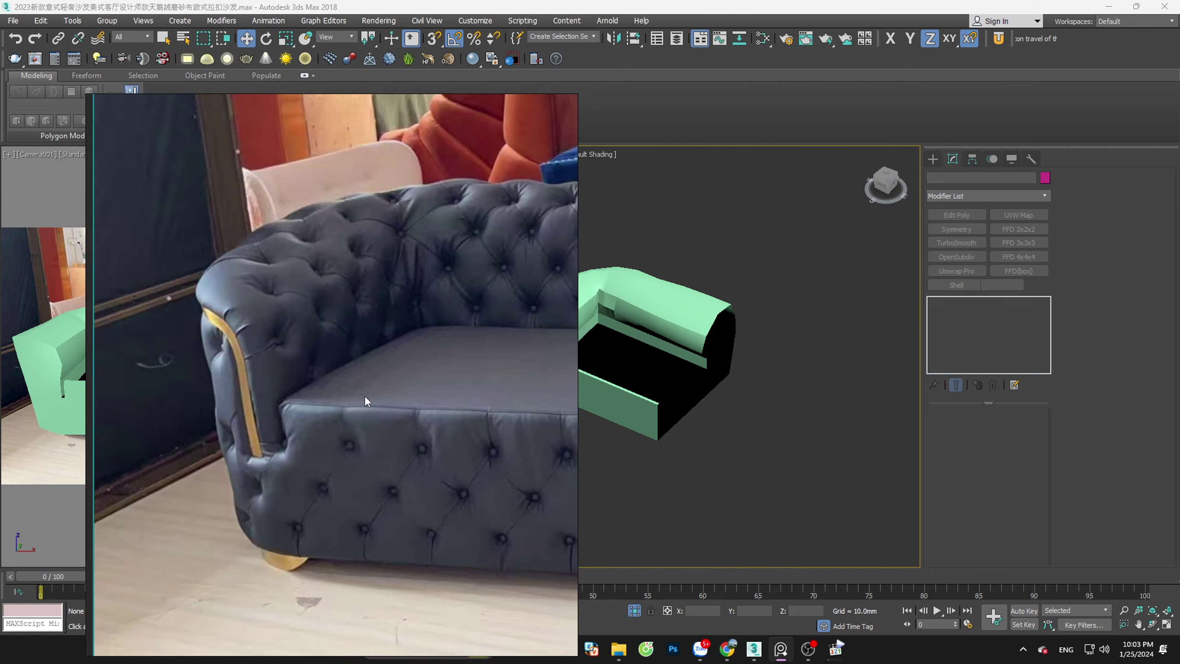
scroll(643, 455, "down", 5)
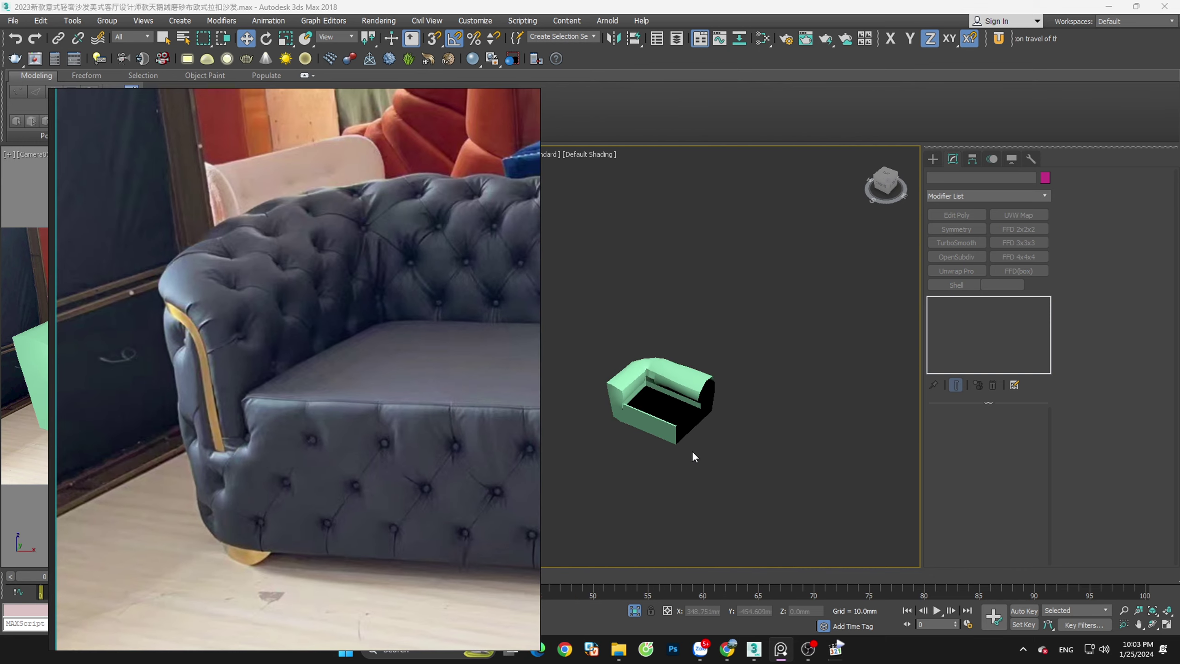
left_click(890, 197)
Show edged faces on Box001 and move the arm-front seam vertex down on Z
scroll(672, 388, "up", 5)
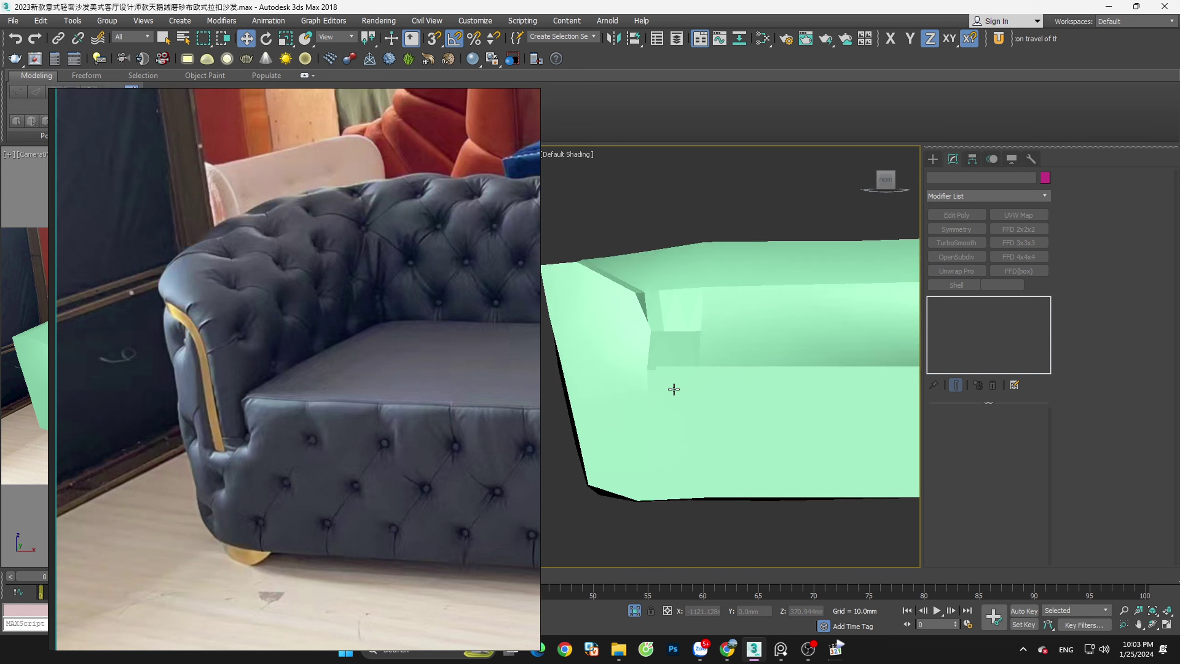
scroll(672, 389, "up", 3)
key("F4")
left_click(672, 390)
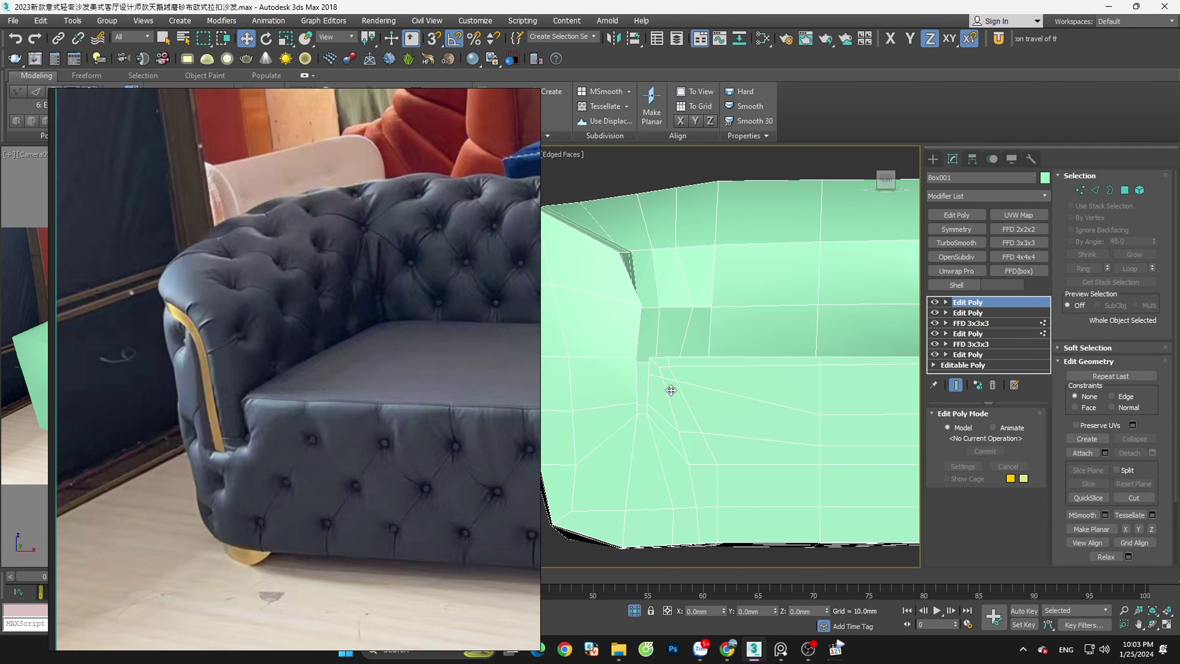
middle_click_drag(671, 391, 684, 409, "alt")
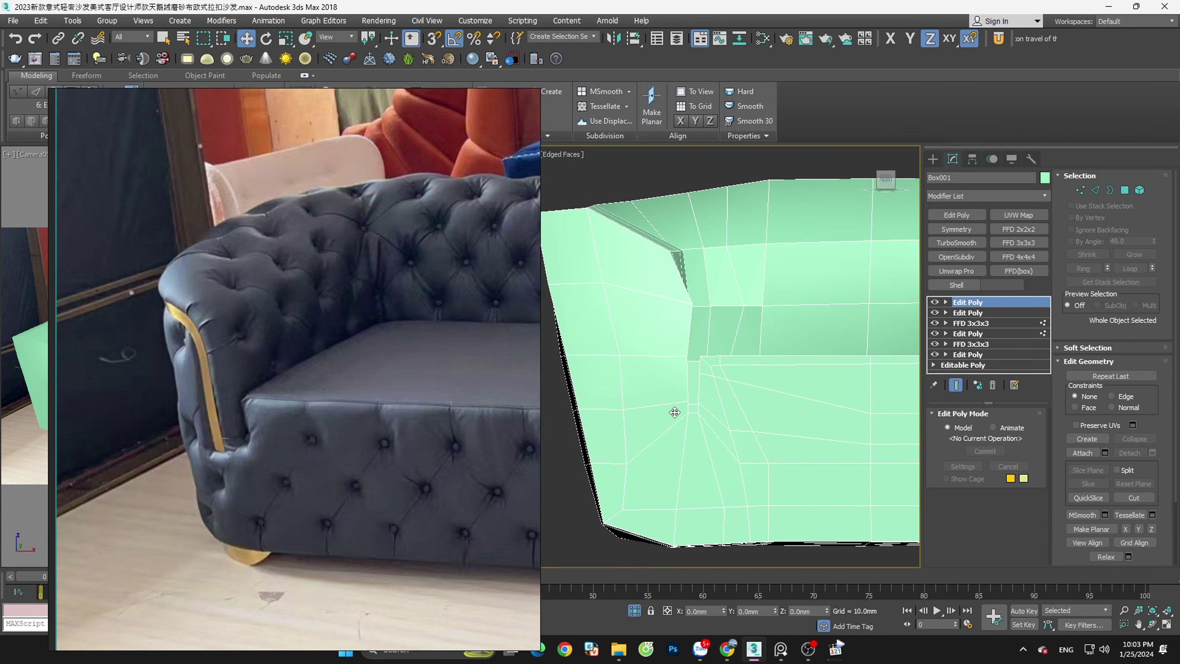
key("1")
left_click(690, 405)
scroll(695, 397, "up", 4)
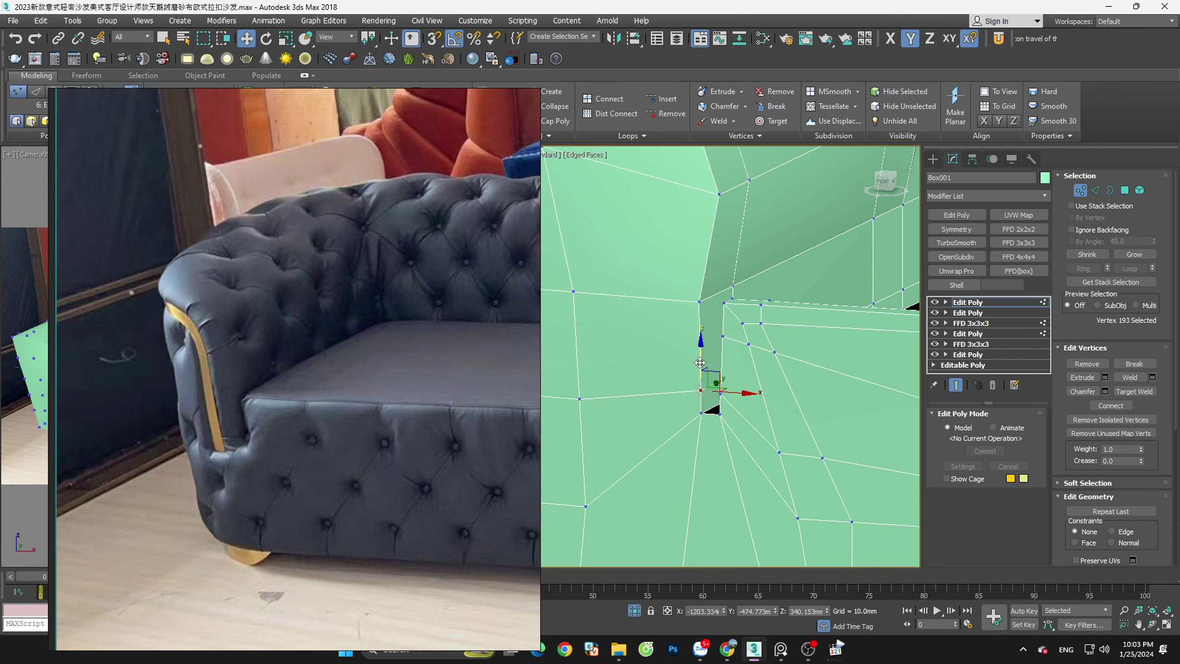
left_click_drag(699, 363, 707, 372)
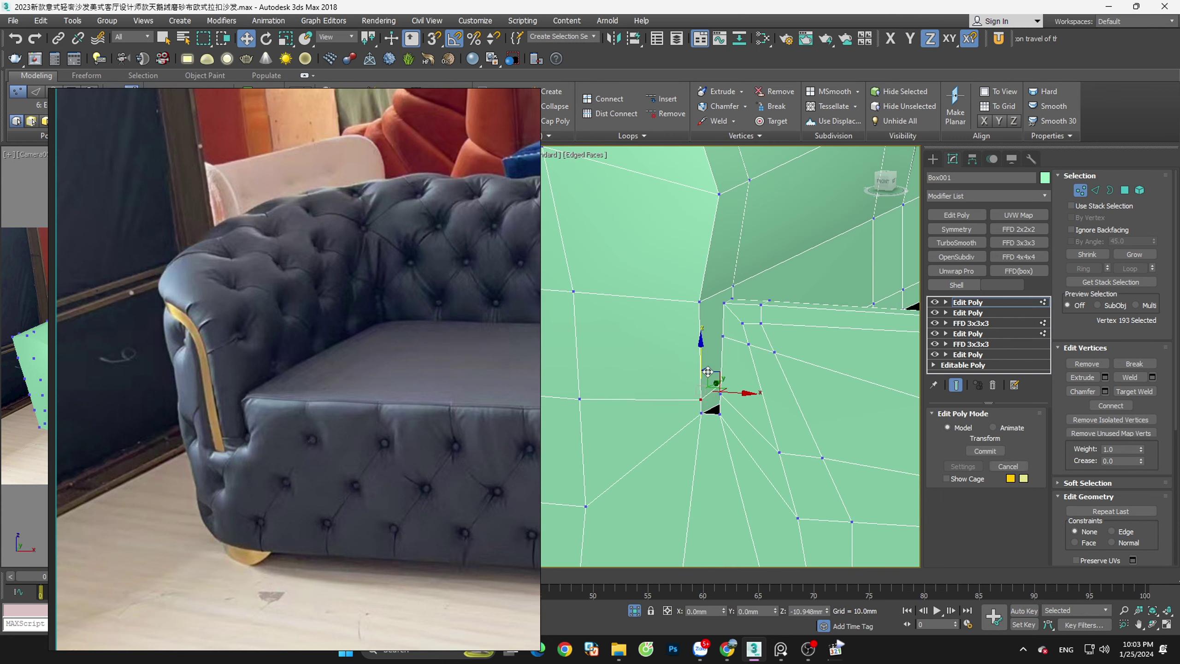
scroll(668, 392, "down", 5)
Insert a vertical Swift Loop edge loop running around the sofa arm
key("2")
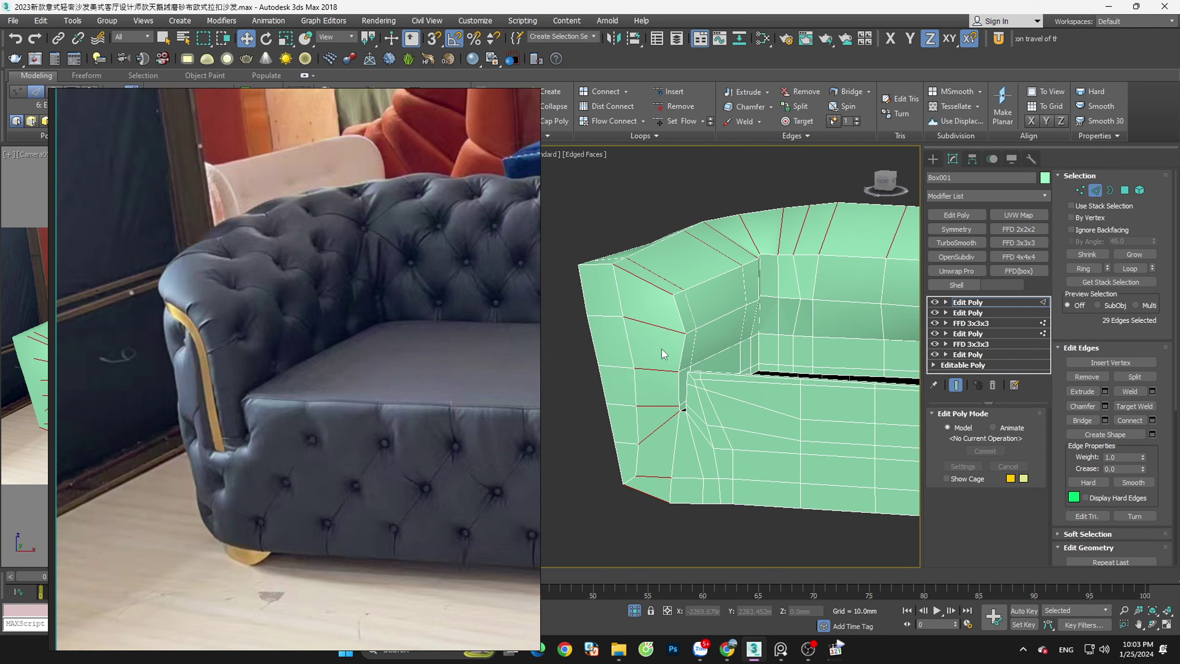
left_click(662, 355)
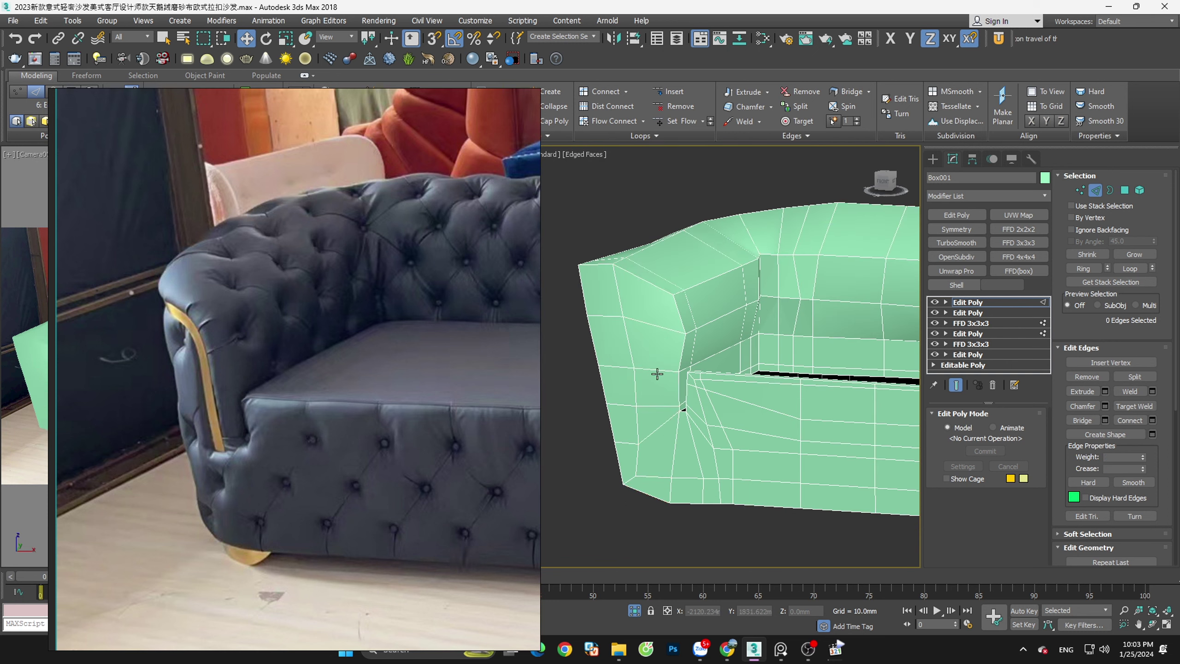
key("shift+alt+w")
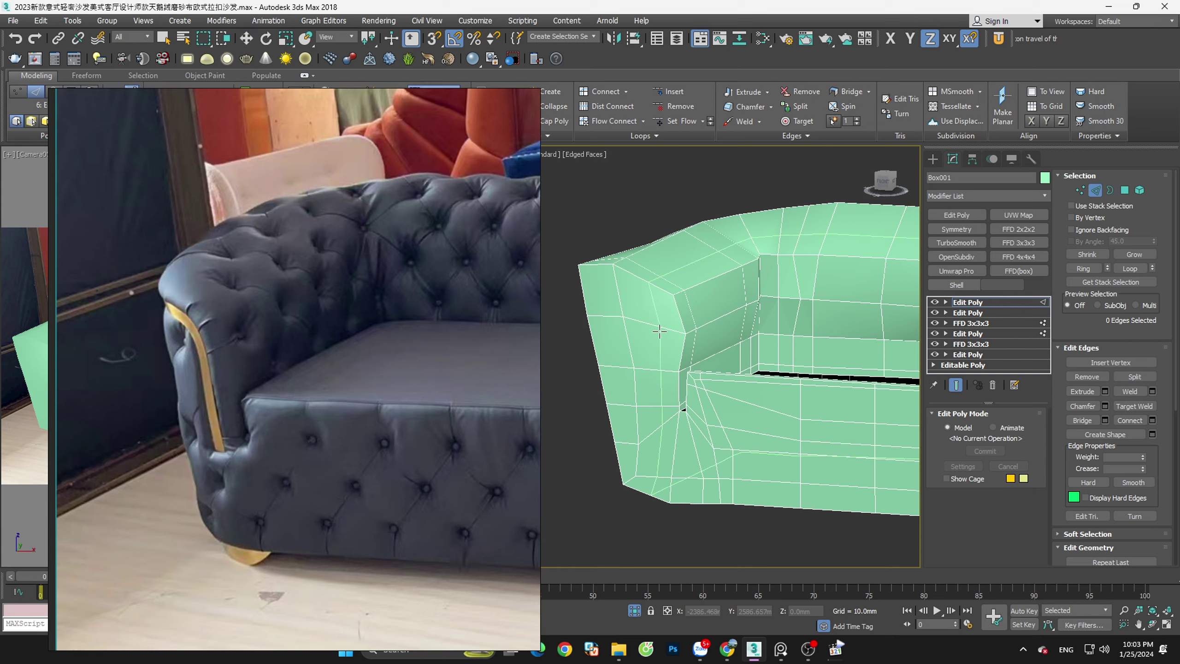
left_click(659, 331)
key("w")
mouse_move(659, 331)
middle_mouse_down("alt")
mouse_move(733, 336)
mouse_move(688, 404)
middle_mouse_up("alt")
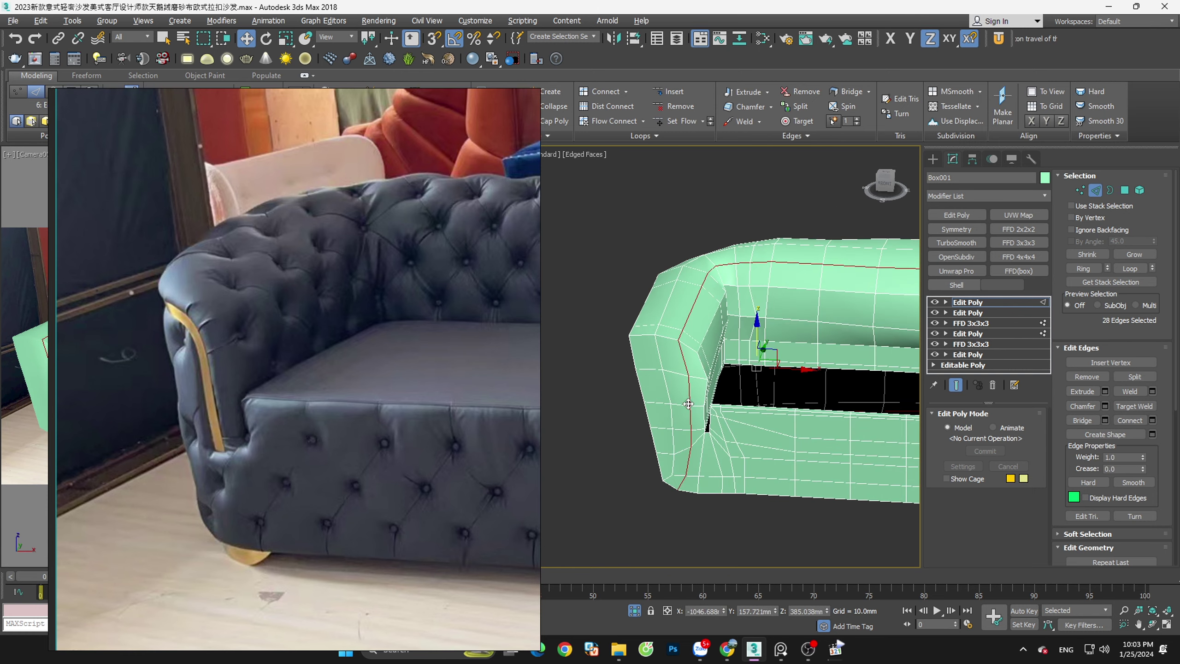
Stack a new Edit Poly modifier on the sofa body
middle_click_drag(767, 214, 684, 211, "alt")
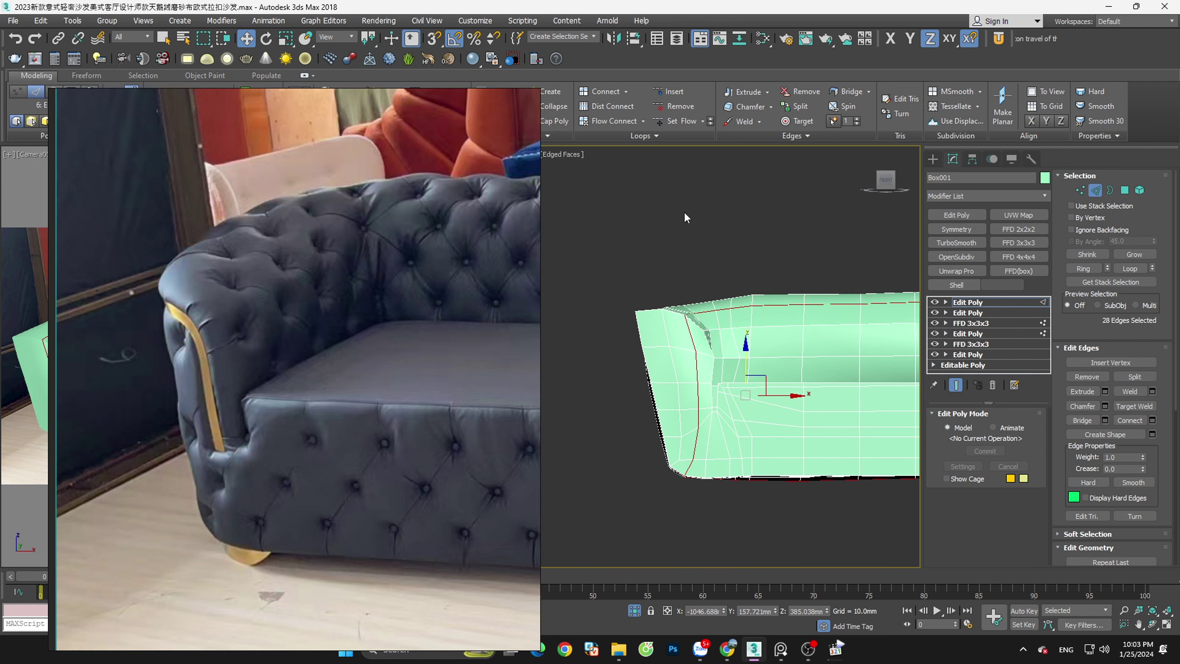
left_click(684, 211)
key("shift+alt+w")
left_click(1095, 190)
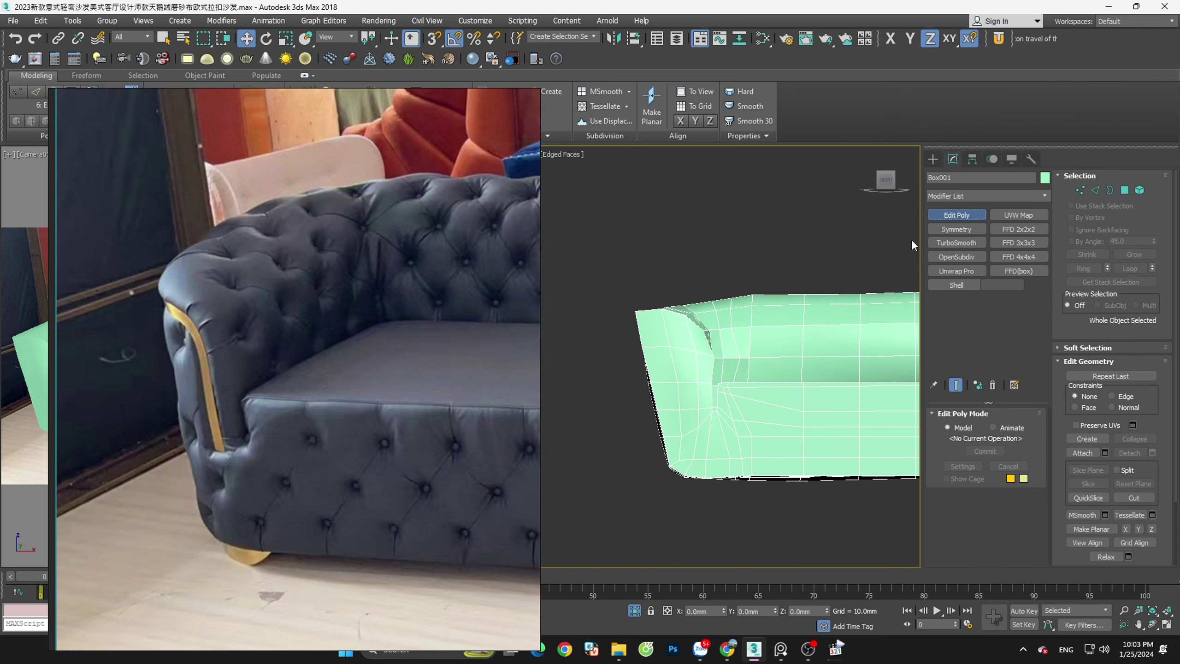
left_click(739, 244)
scroll(744, 409, "up", 2)
left_click(755, 415)
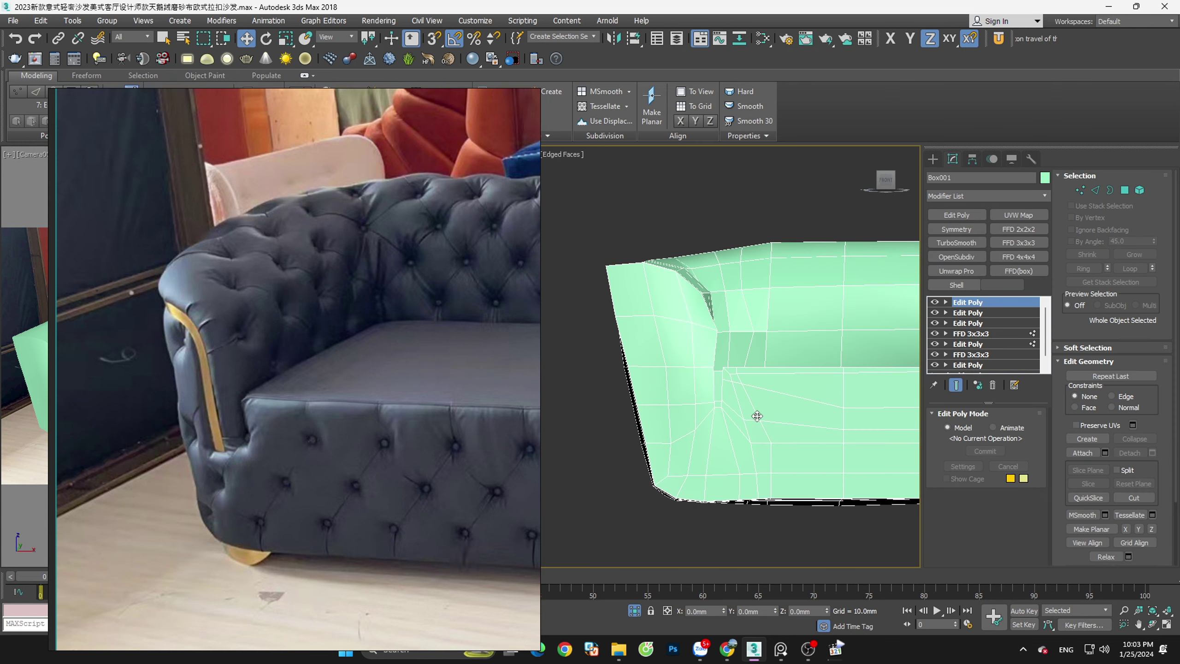
Frame the arm-front seam in a straight-on Front view
scroll(739, 427, "up", 2)
scroll(734, 432, "up", 1)
scroll(645, 424, "up", 1)
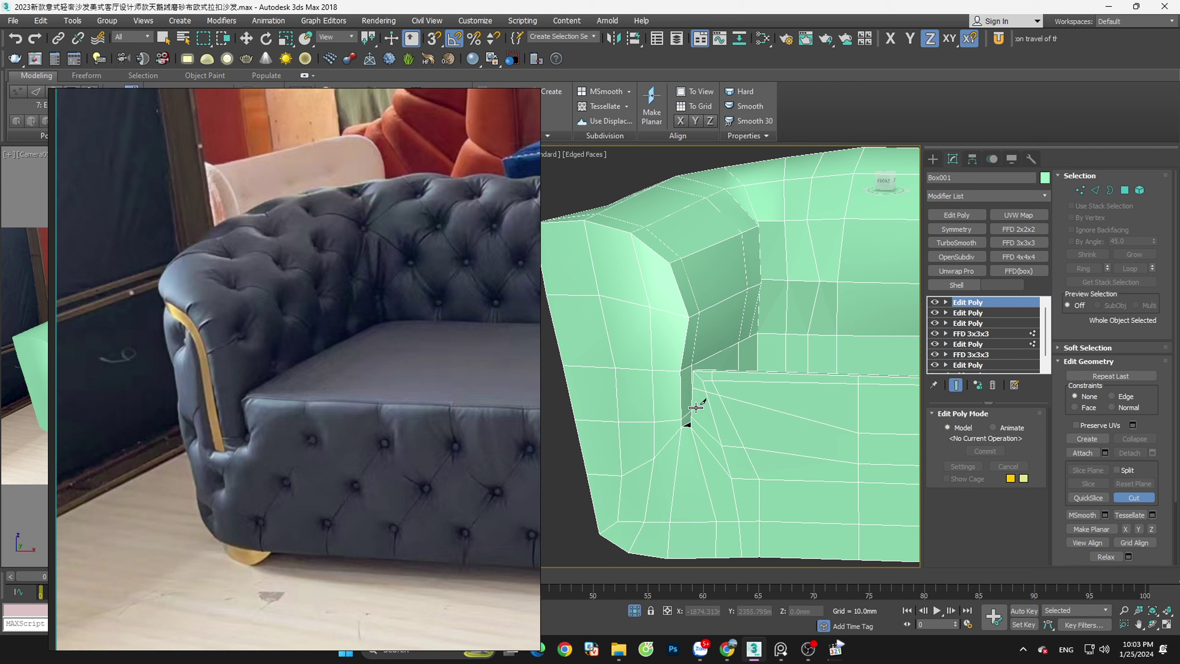
left_click_drag(885, 182, 681, 383)
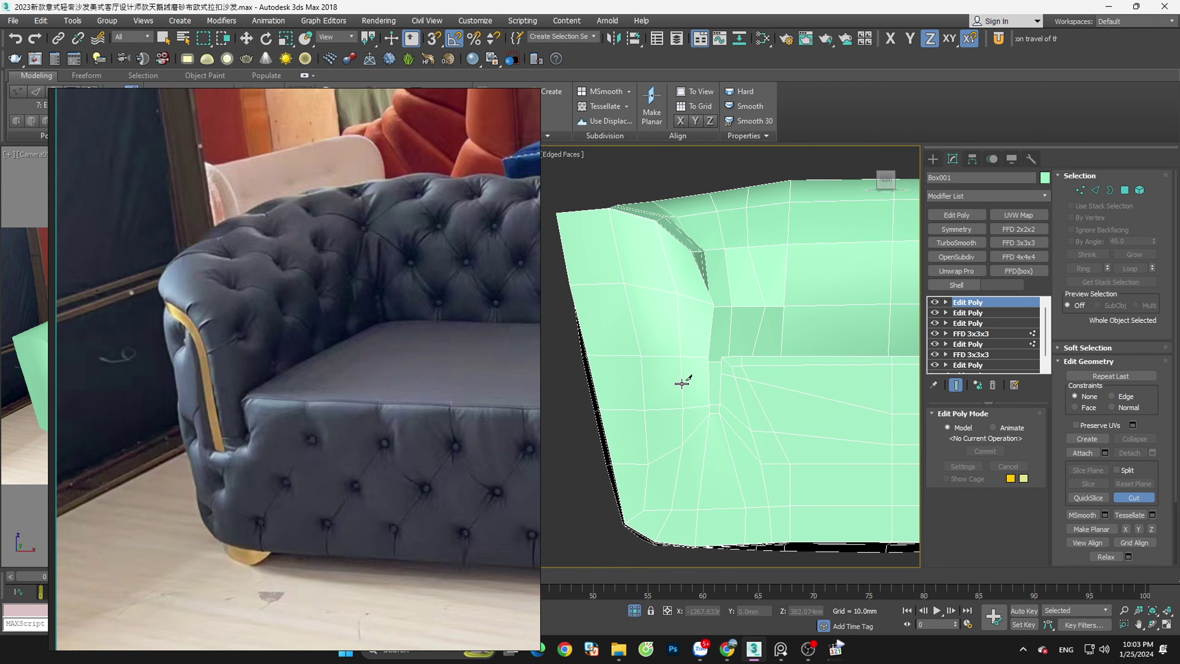
scroll(692, 337, "up", 1)
scroll(697, 335, "up", 2)
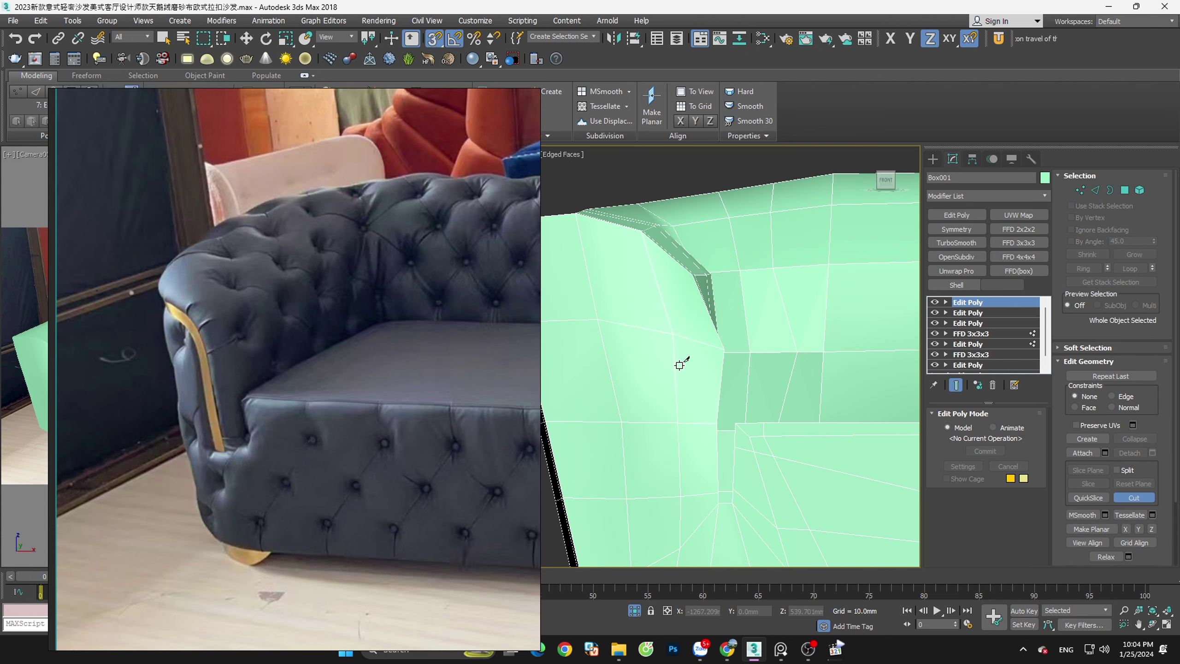
scroll(676, 349, "down", 2)
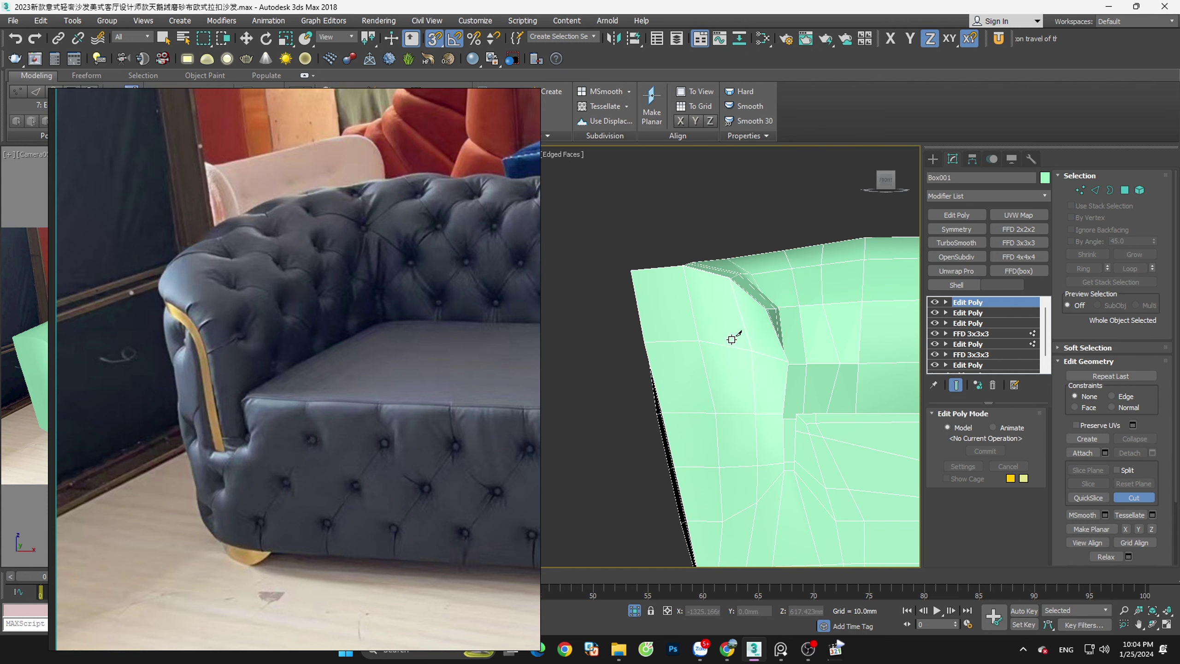
scroll(739, 353, "down", 2)
scroll(744, 367, "down", 1)
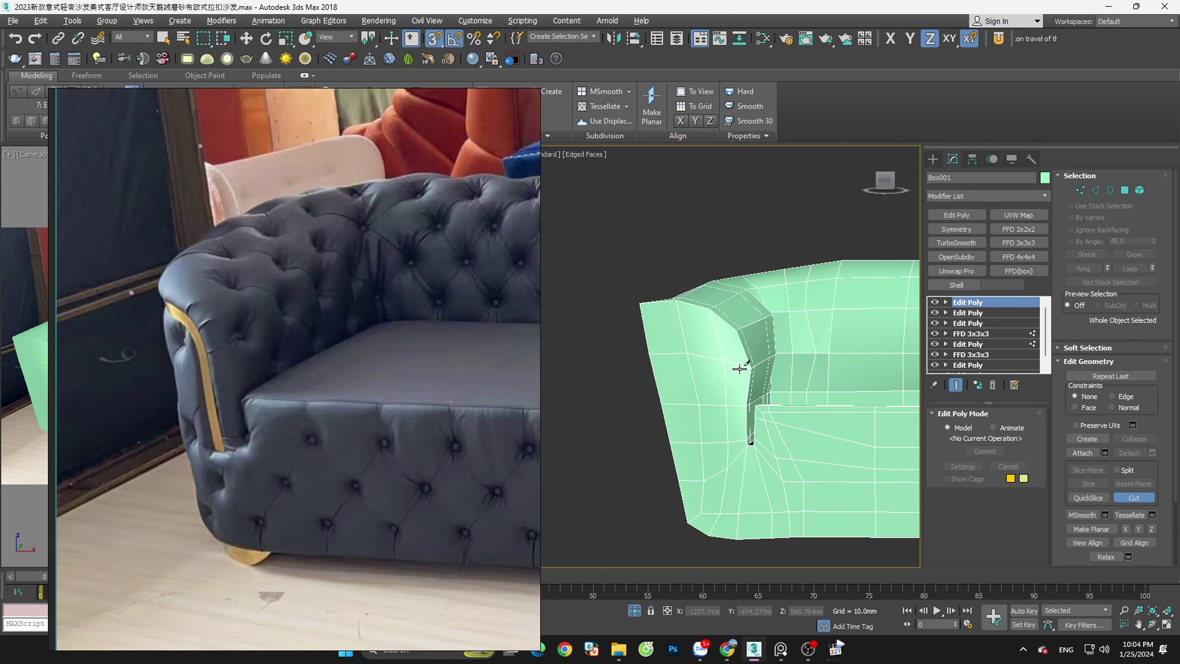
left_click(887, 186)
scroll(716, 429, "up", 1)
scroll(745, 363, "up", 1)
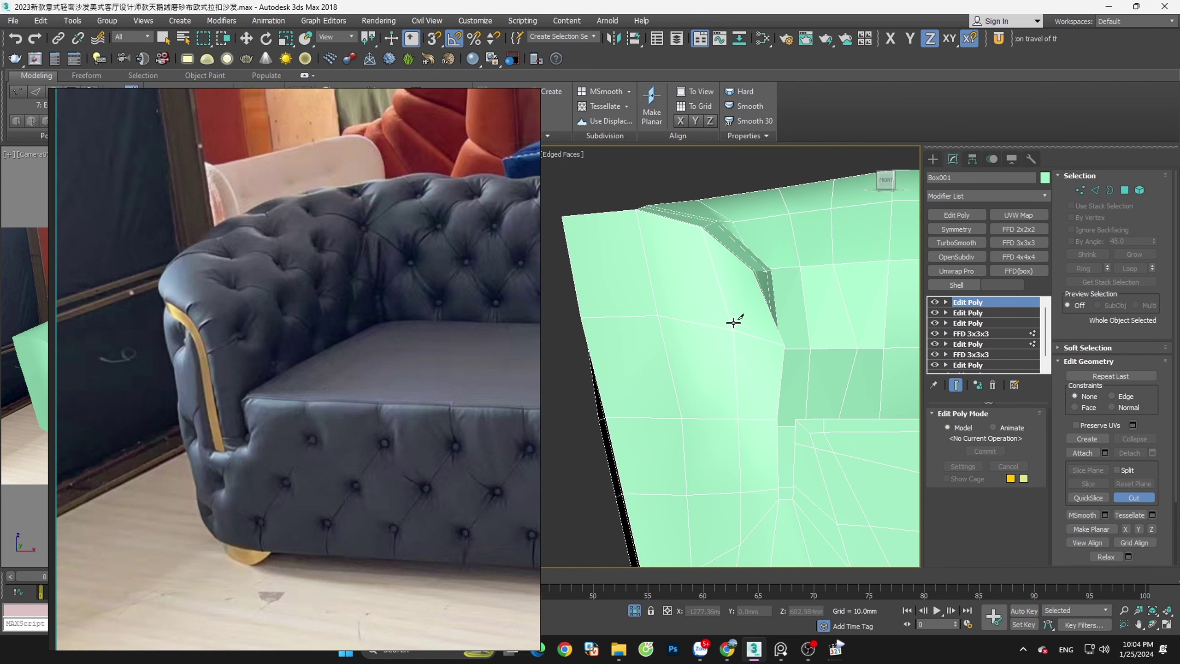
With snaps on, cut new edges across the arm front, placing points along the arm
key("s")
scroll(734, 331, "up", 1)
middle_click_drag(734, 332, 723, 320)
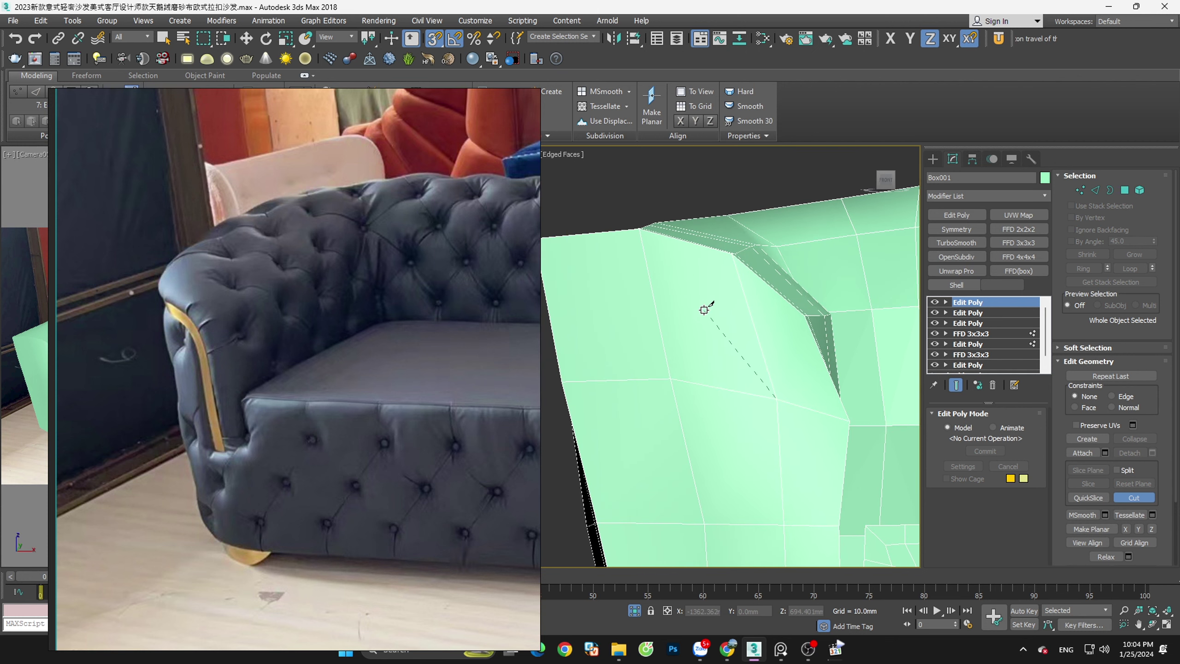
left_click(704, 311)
scroll(634, 305, "down", 2)
middle_click_drag(635, 306, 699, 325)
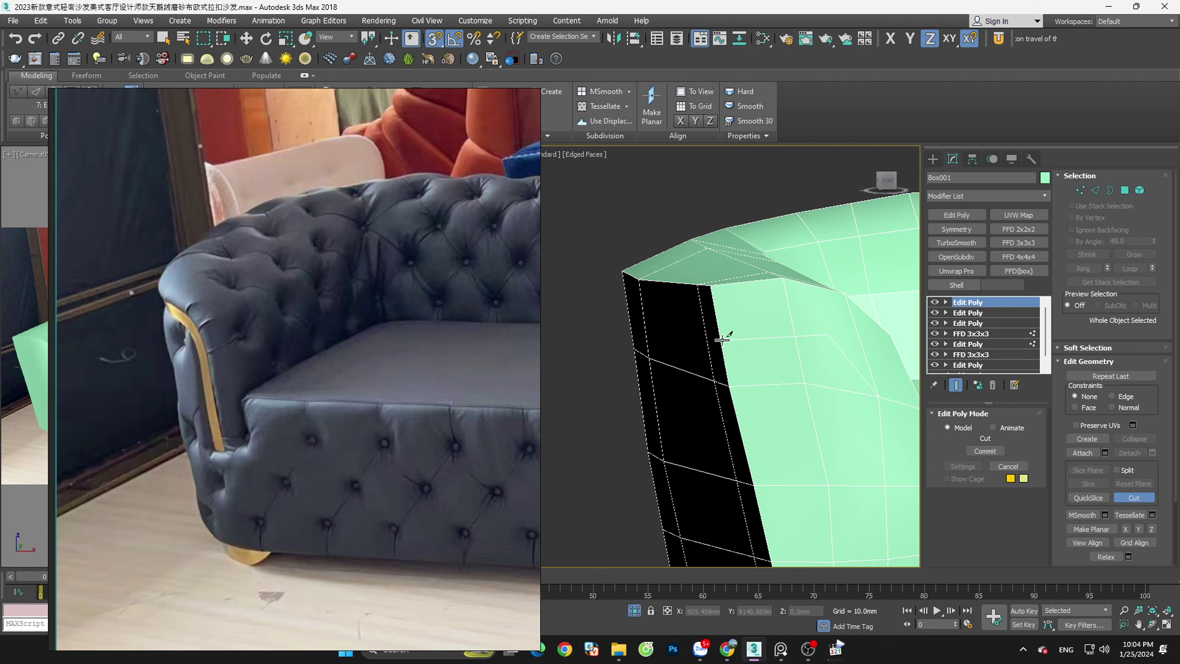
scroll(861, 309, "up", 2)
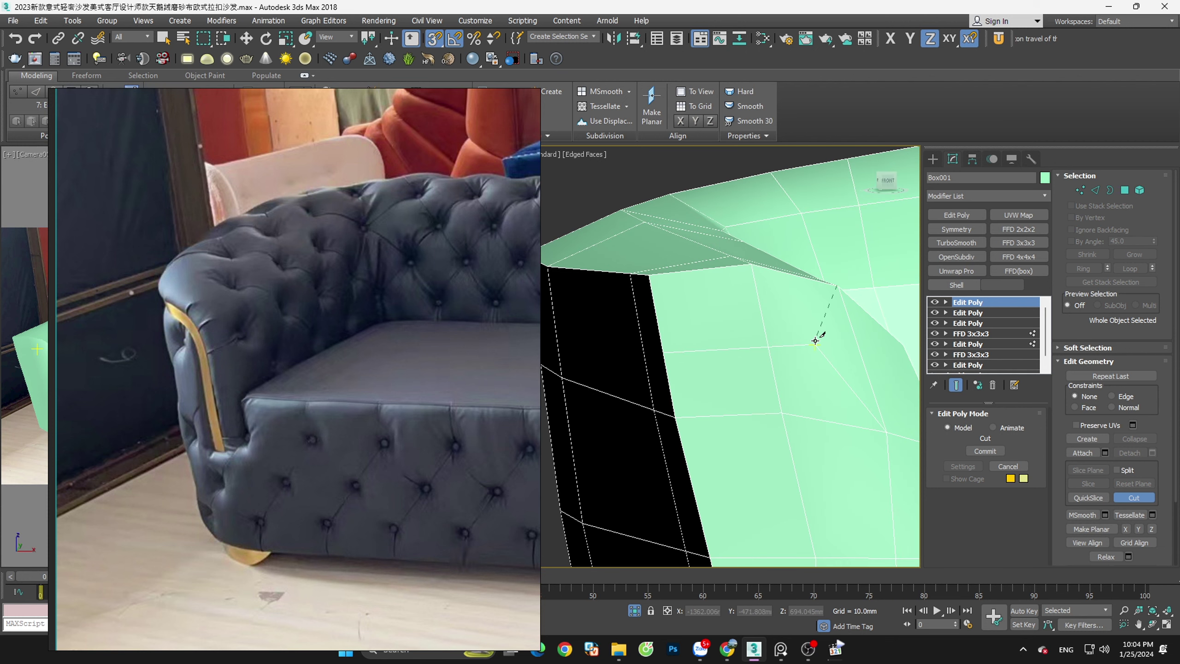
left_click(665, 352)
scroll(760, 371, "down", 3)
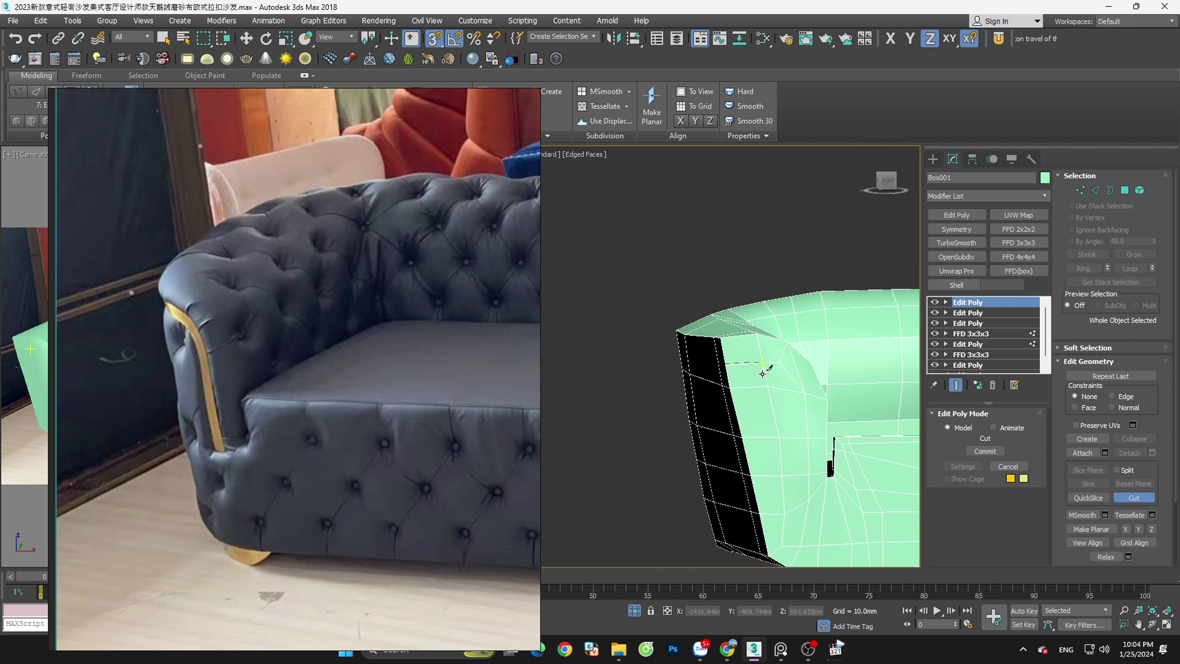
middle_click_drag(751, 374, 776, 372, "alt")
scroll(730, 364, "up", 2)
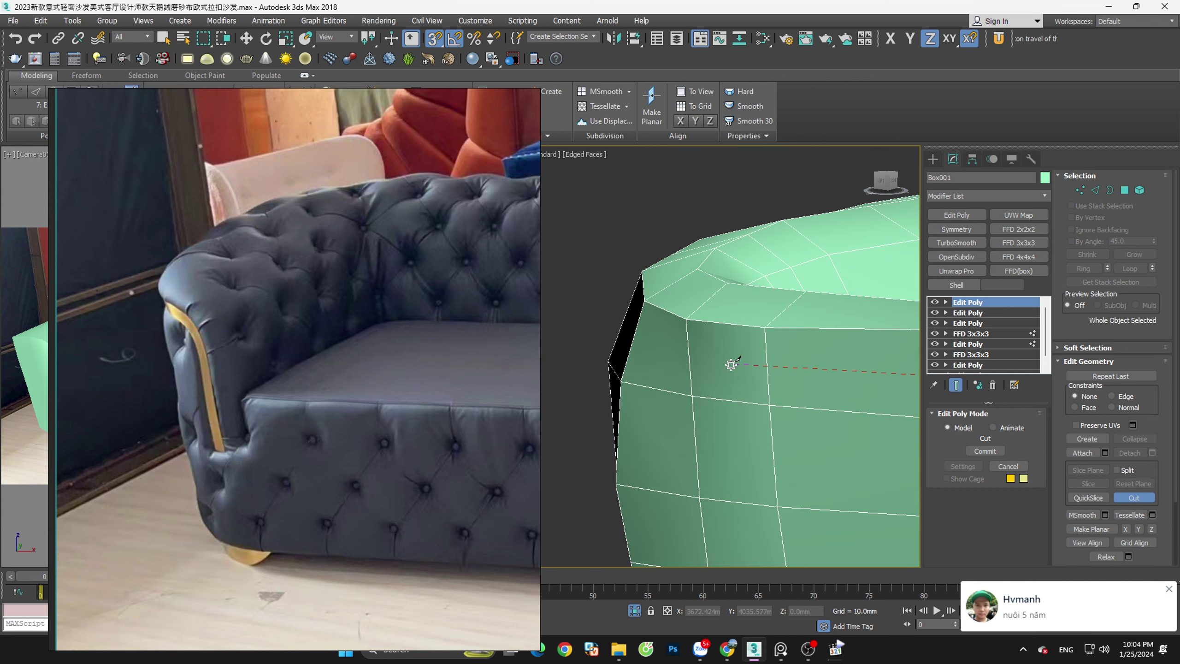
Finish the cut and apply Connect to the selected edges
scroll(732, 366, "down", 2)
key("2")
key("w")
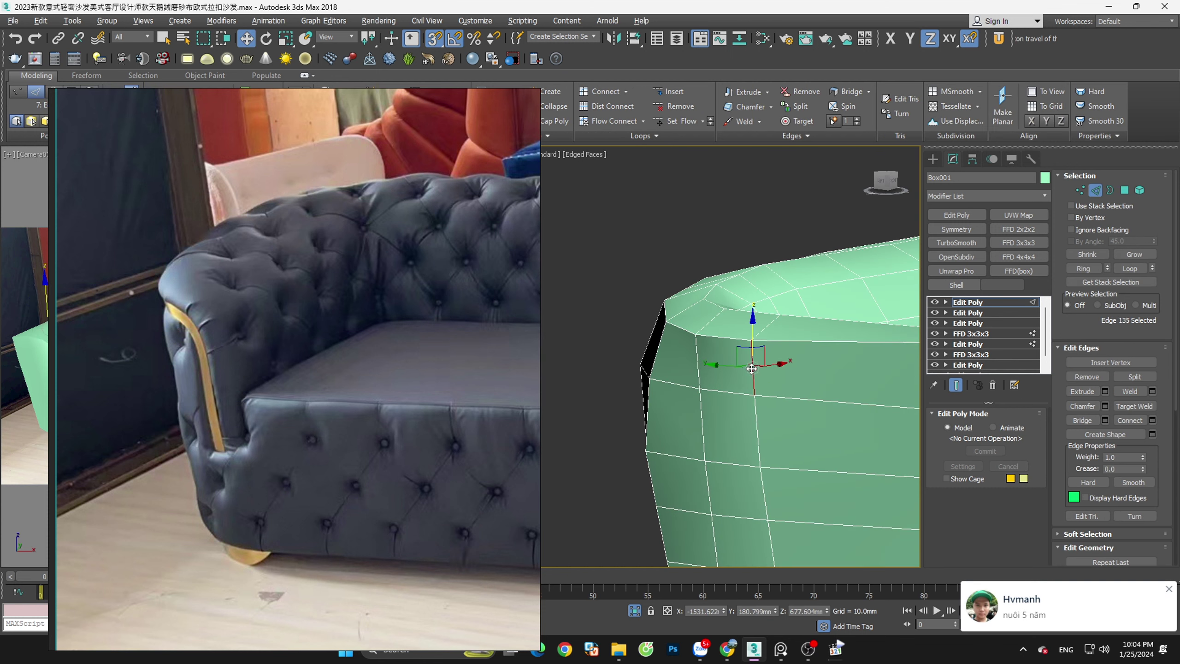
scroll(751, 372, "down", 2)
mouse_move(752, 372)
middle_mouse_down("alt")
mouse_move(753, 408)
mouse_move(837, 401)
mouse_move(809, 387)
middle_mouse_up("alt")
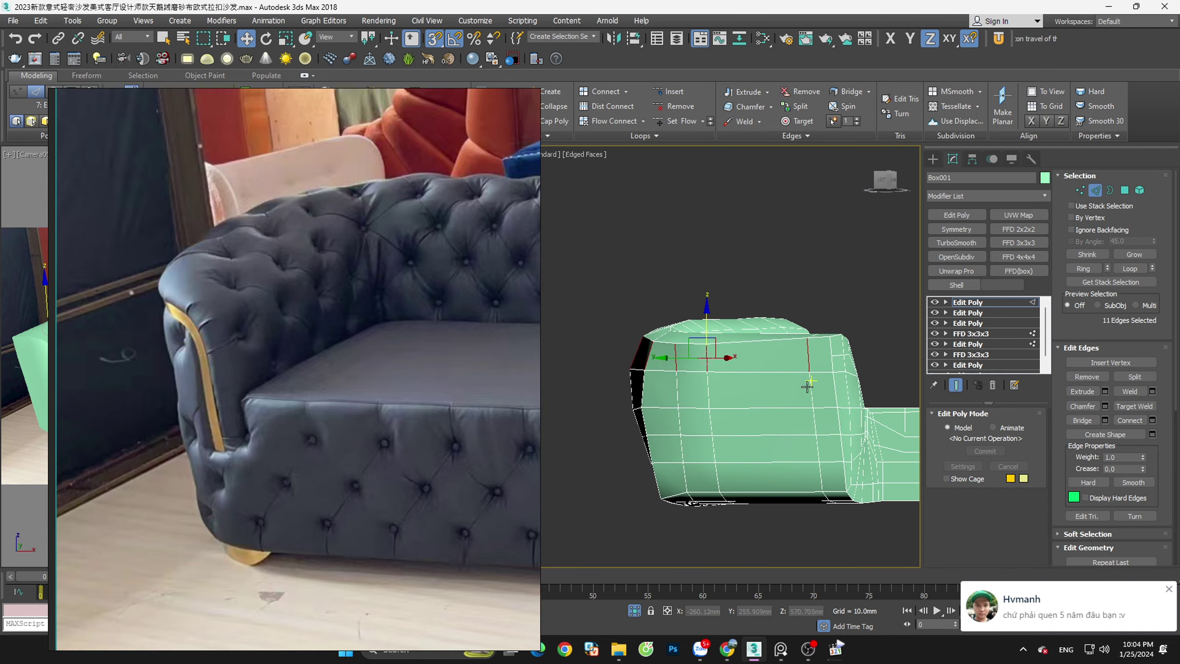
scroll(825, 369, "up", 3)
right_click(774, 329)
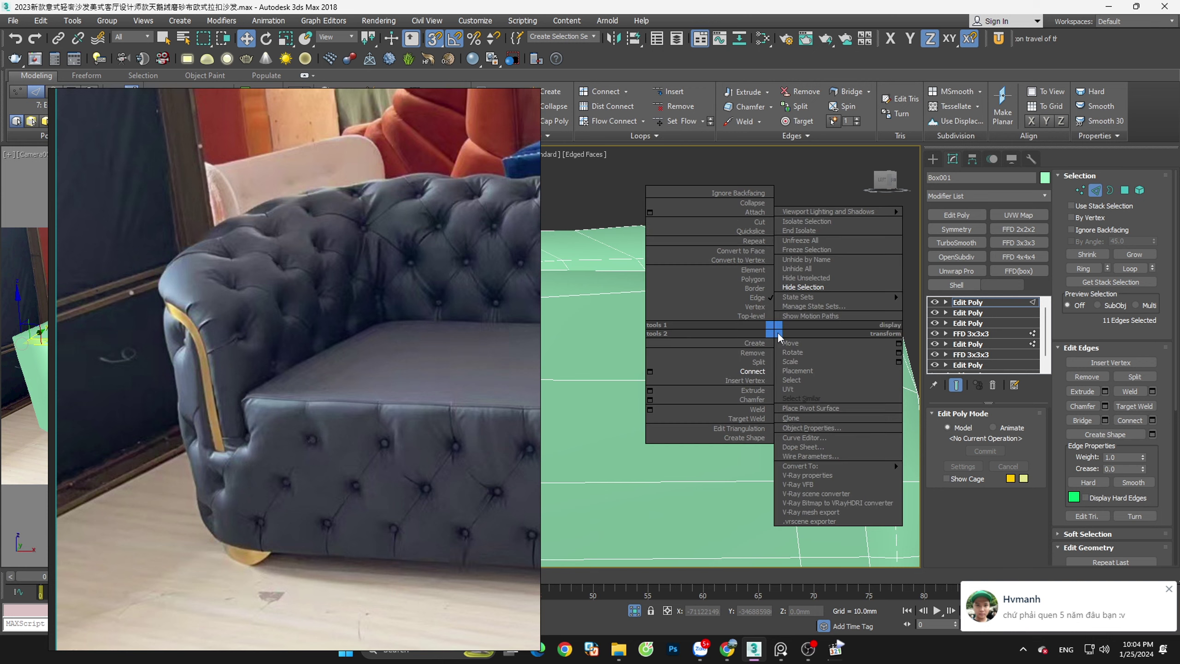
left_click(757, 371)
Select two vertices on top of the sofa arm
key("1")
left_click(777, 332)
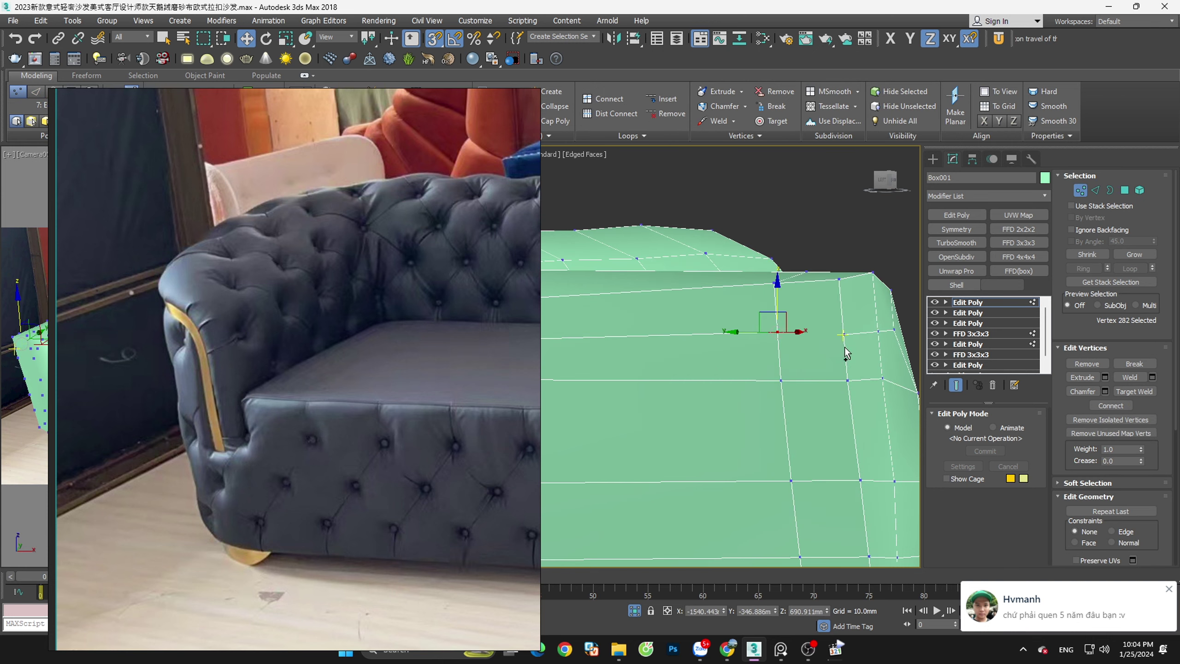
left_click(845, 336, "ctrl")
scroll(771, 374, "down", 3)
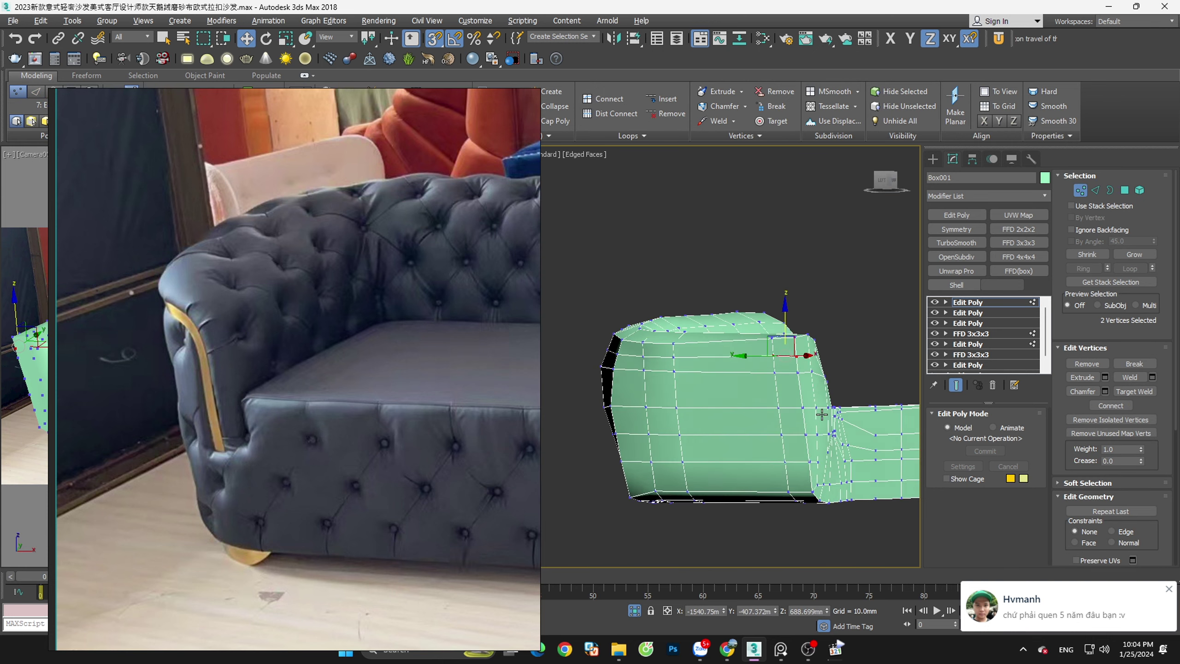
middle_click_drag(771, 375, 714, 460, "alt")
Select the arm-front edge loop and trim it to the six seam edges
key("2")
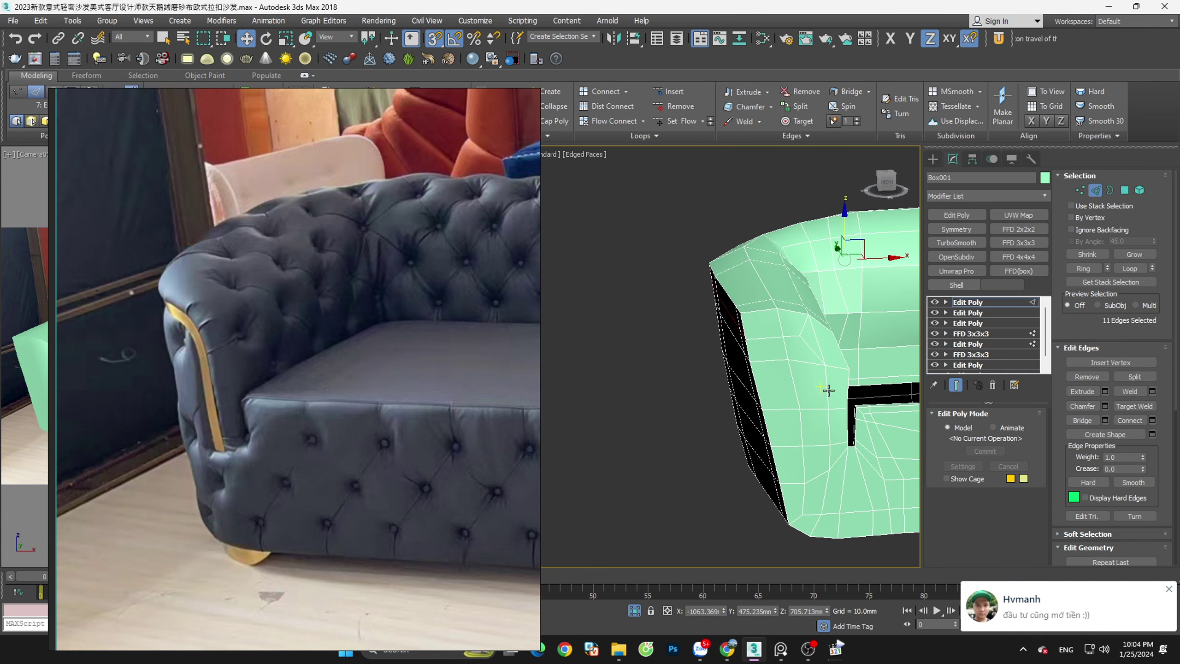
double_click(829, 390)
mouse_move(842, 425)
middle_mouse_down("alt")
mouse_move(843, 401)
mouse_move(832, 403)
middle_mouse_up("alt")
middle_click_drag(800, 473, 791, 480)
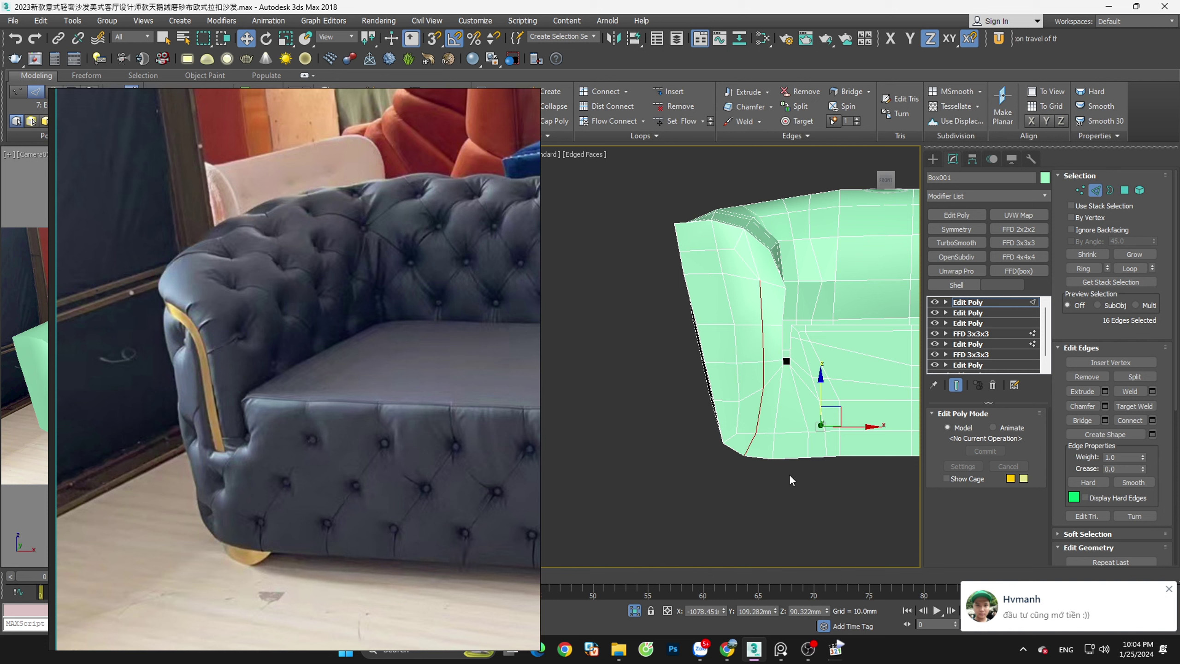
left_click_drag(698, 428, 699, 427)
scroll(789, 371, "up", 3)
scroll(789, 409, "up", 3)
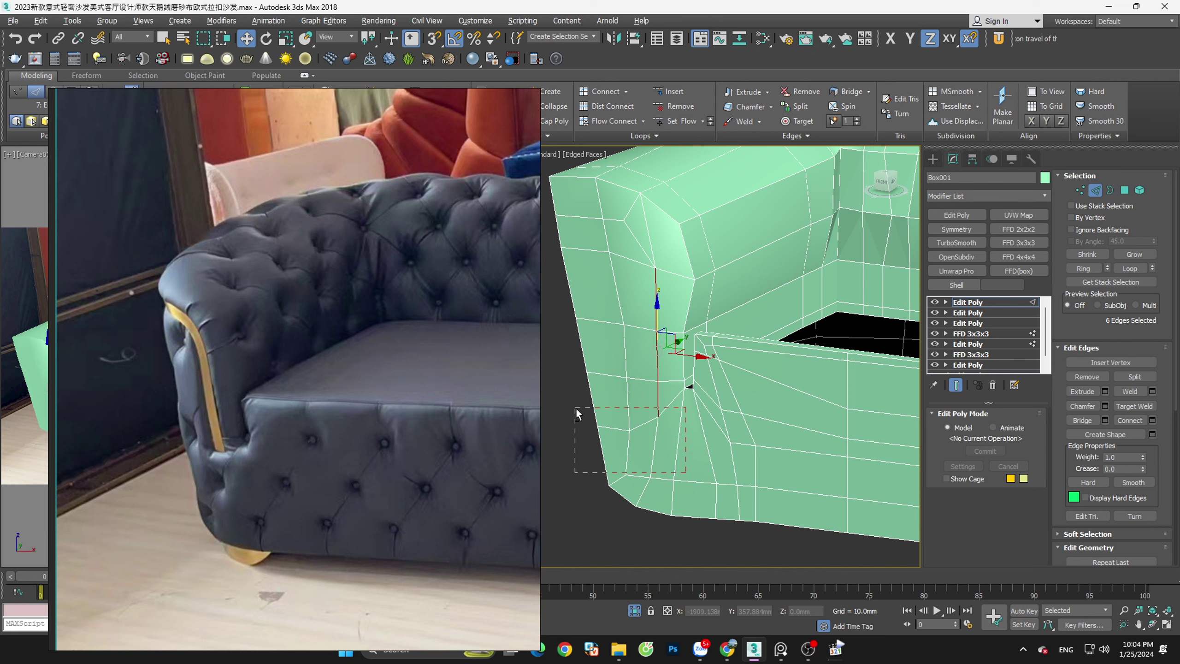
Drop a stray edge and add the missing edge loop to the seam selection
left_click_drag(576, 408, 576, 409, "alt")
left_click(638, 241, "ctrl")
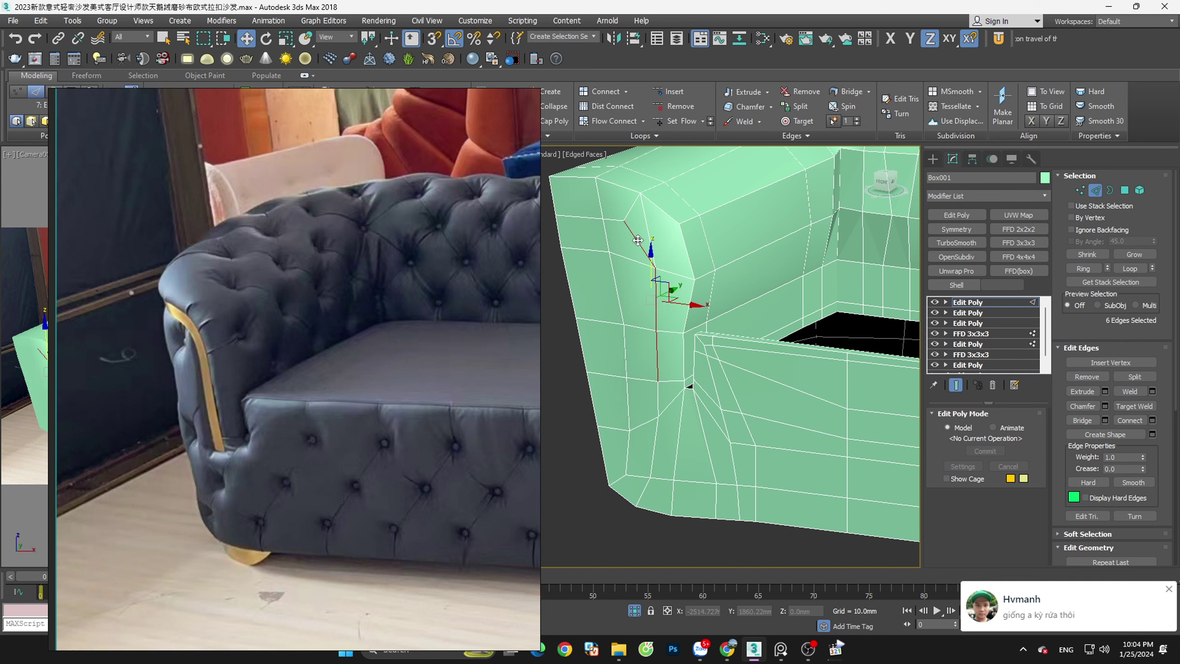
double_click(584, 221)
scroll(856, 184, "down", 5)
mouse_move(857, 185)
middle_mouse_down("alt")
mouse_move(899, 304)
mouse_move(722, 281)
middle_mouse_up("alt")
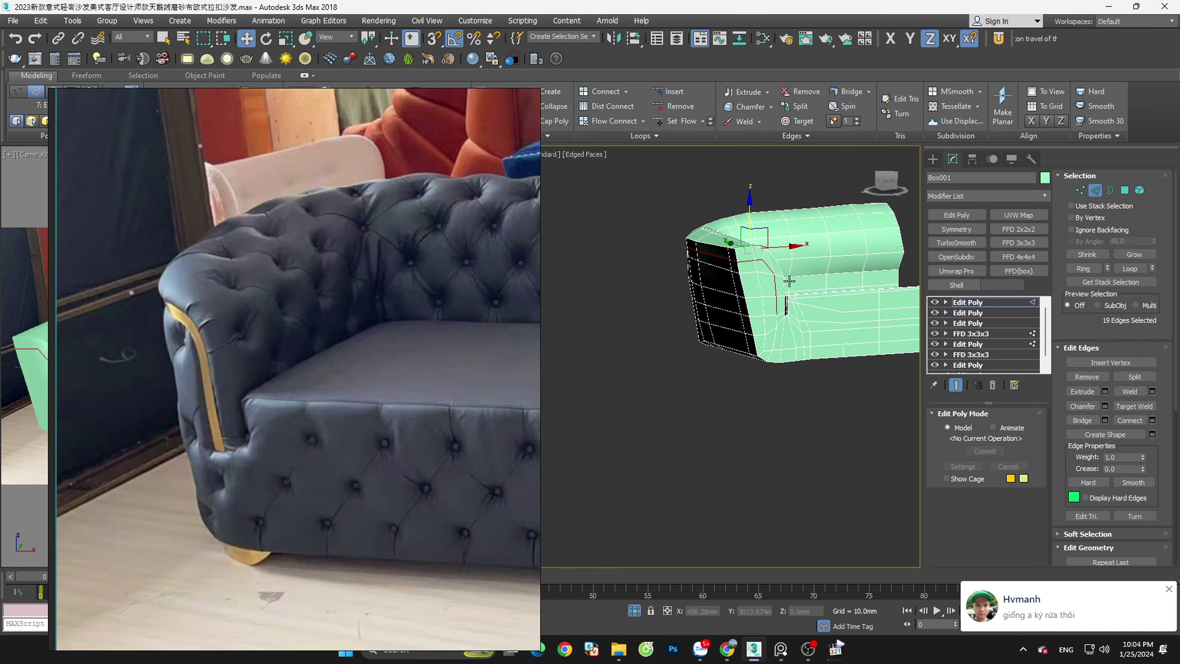
scroll(788, 281, "up", 3)
scroll(770, 289, "up", 2)
scroll(770, 288, "up", 2)
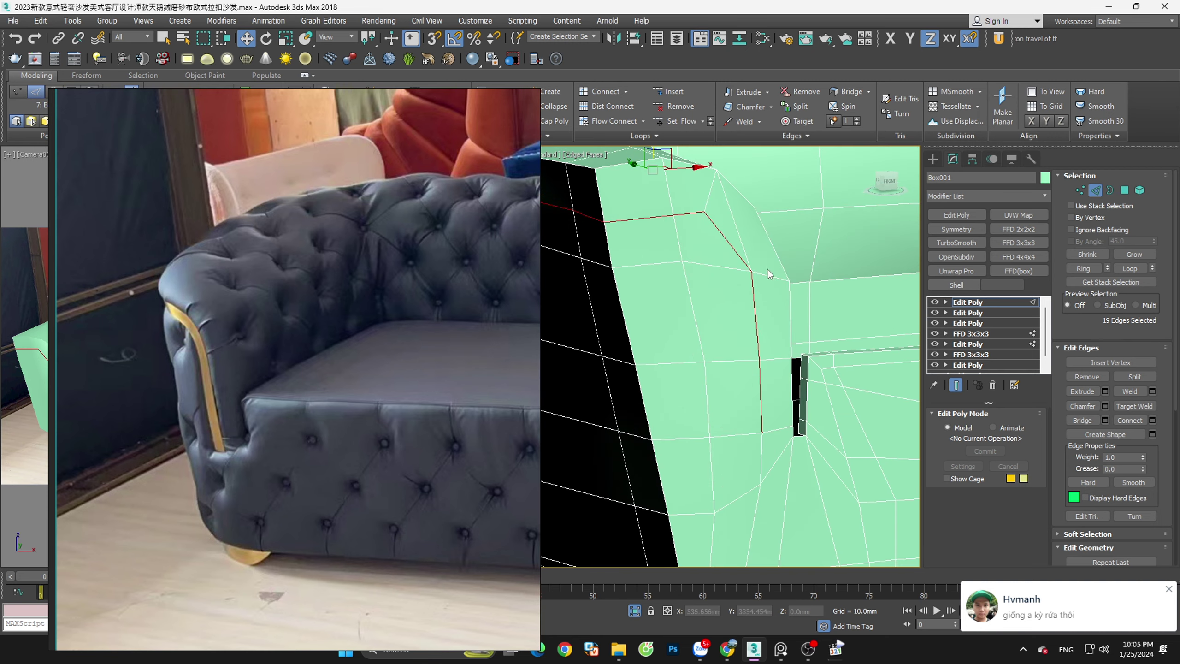
mouse_move(770, 289)
middle_mouse_down("alt")
mouse_move(744, 325)
mouse_move(670, 339)
mouse_move(704, 327)
mouse_move(680, 313)
mouse_move(700, 311)
middle_mouse_up("alt")
scroll(619, 306, "up", 2)
scroll(619, 306, "up", 2)
scroll(680, 320, "up", 1)
scroll(700, 312, "up", 2)
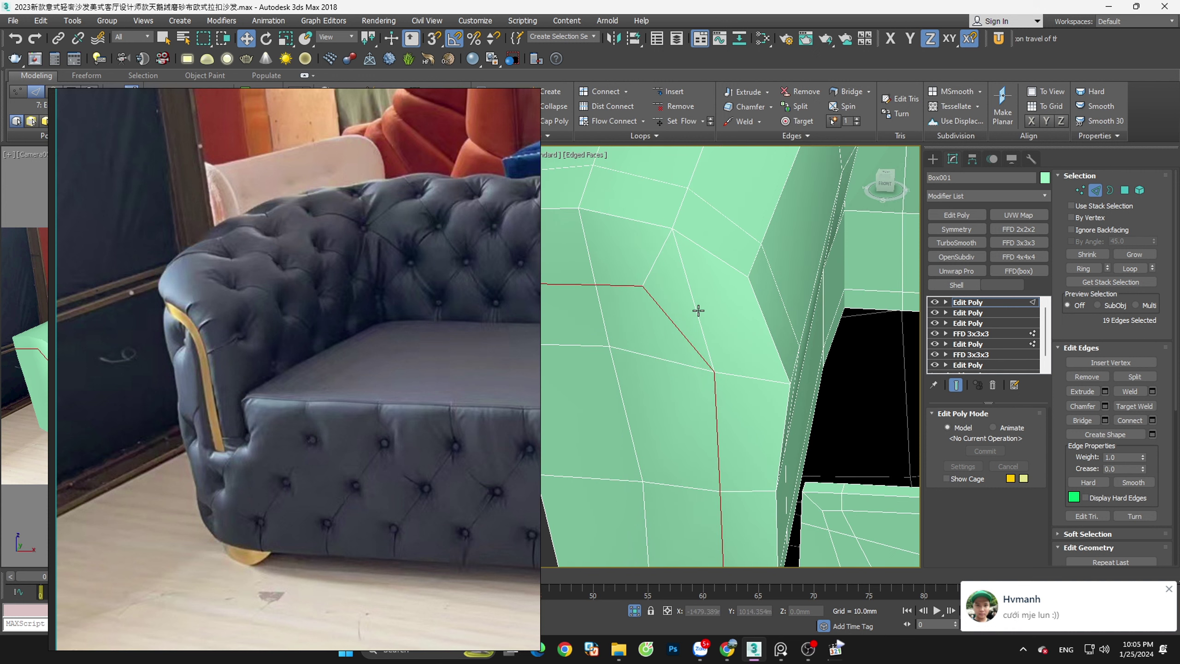
Toggle Edge mode and test single-edge picks on the arm front
key("2")
key("2")
left_click(699, 313)
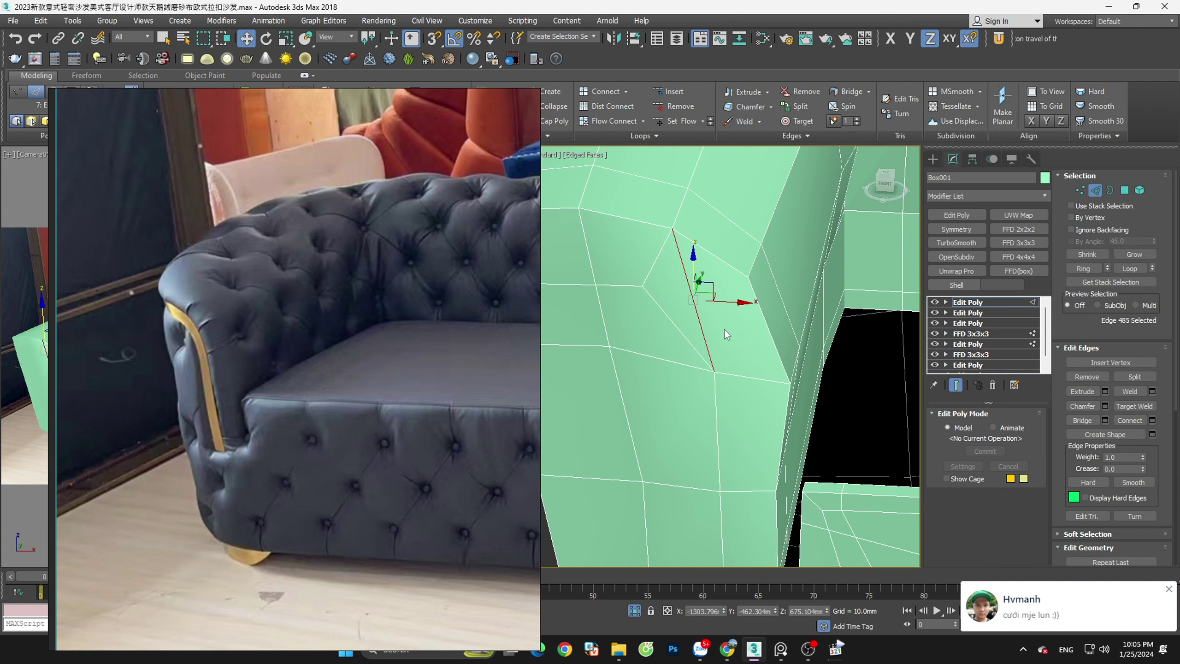
left_click(724, 329)
scroll(723, 329, "down", 1)
key("2")
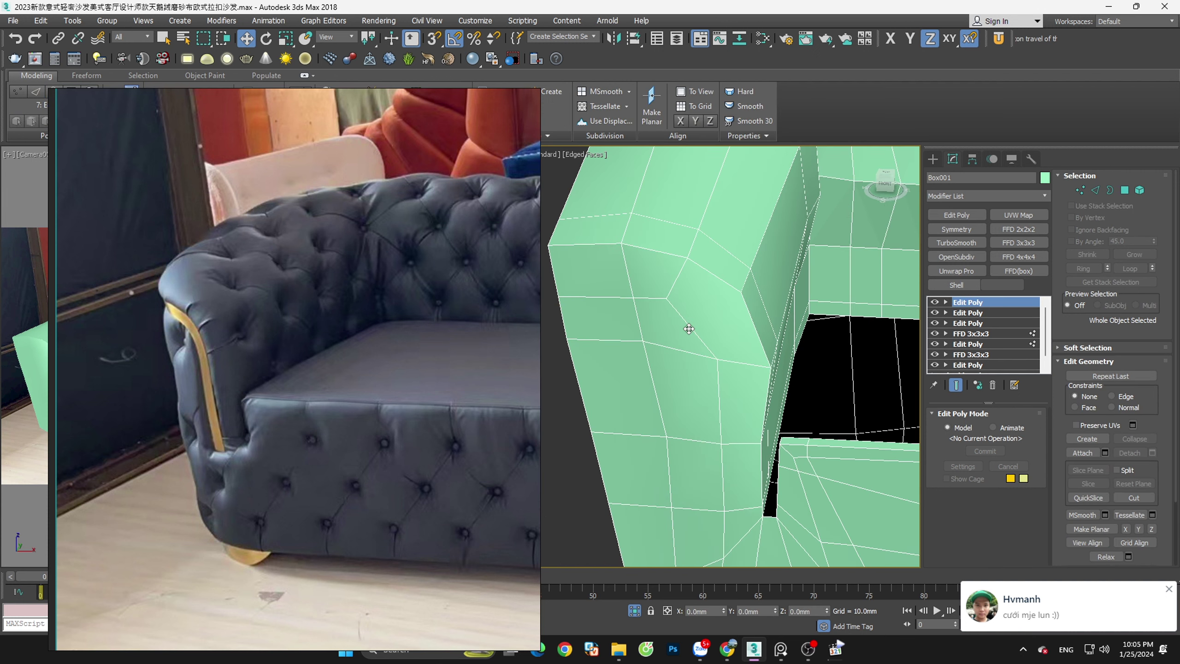
key("2")
scroll(678, 329, "down", 2)
scroll(671, 328, "down", 1)
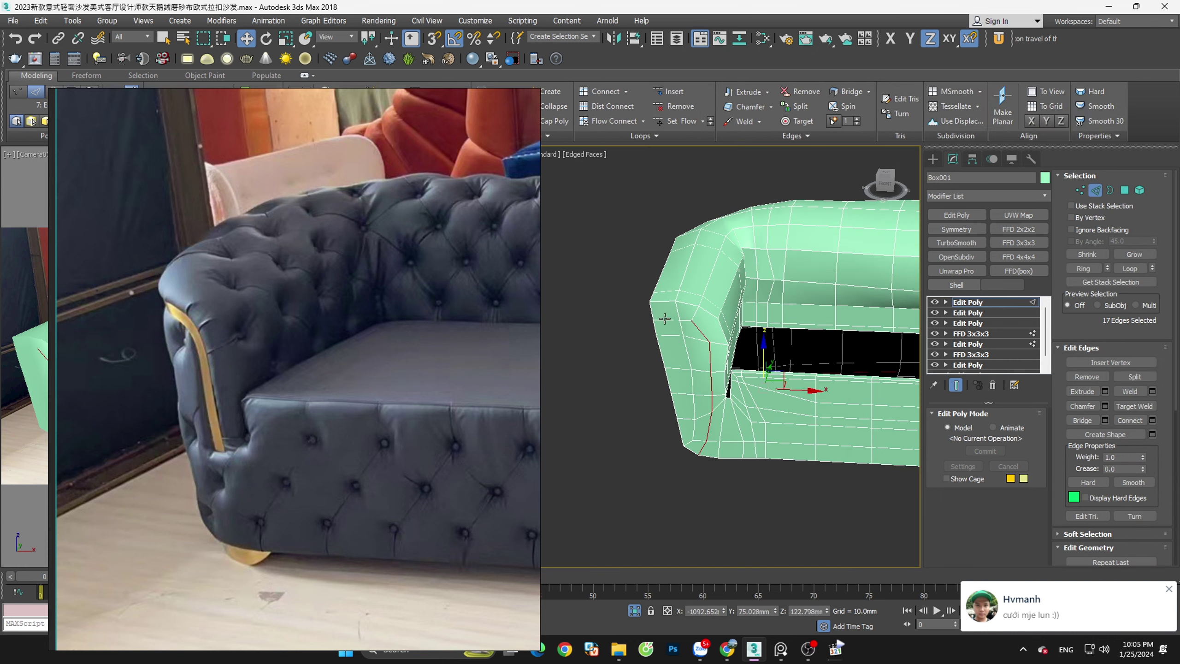
Add the arm's bottom loop, then deselect the bottom edges, leaving 17 seam edges
double_click(664, 319, "ctrl")
middle_click_drag(699, 338, 763, 336, "alt")
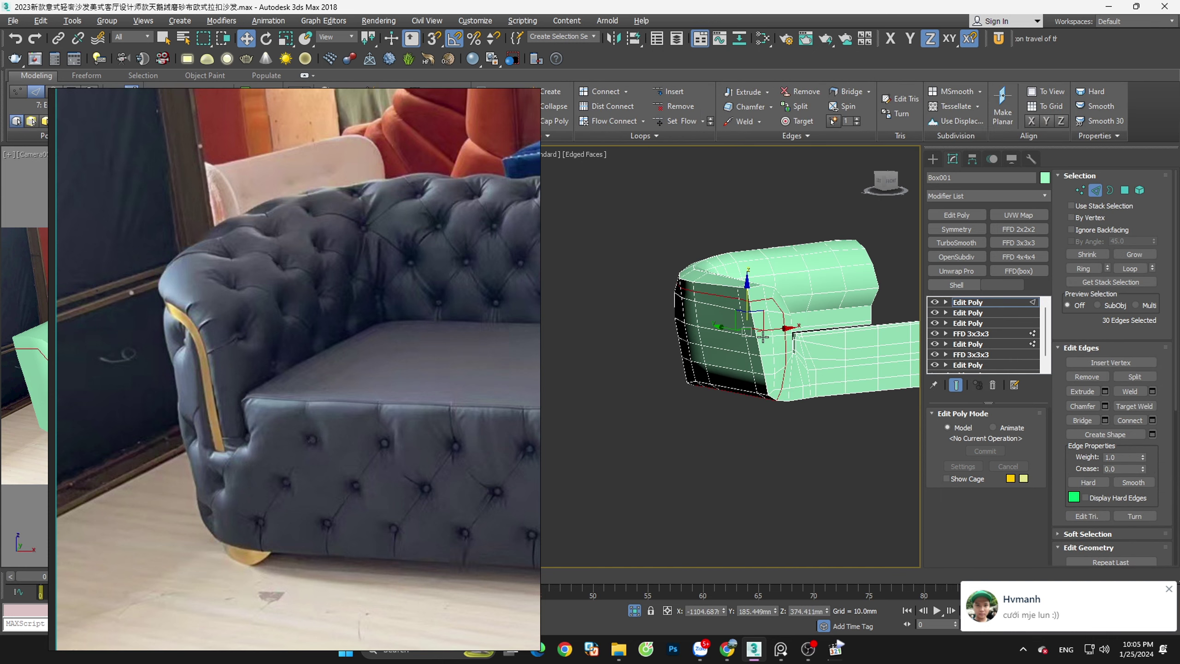
left_click_drag(820, 443, 636, 375, "alt")
scroll(720, 408, "up", 2)
scroll(718, 404, "up", 2)
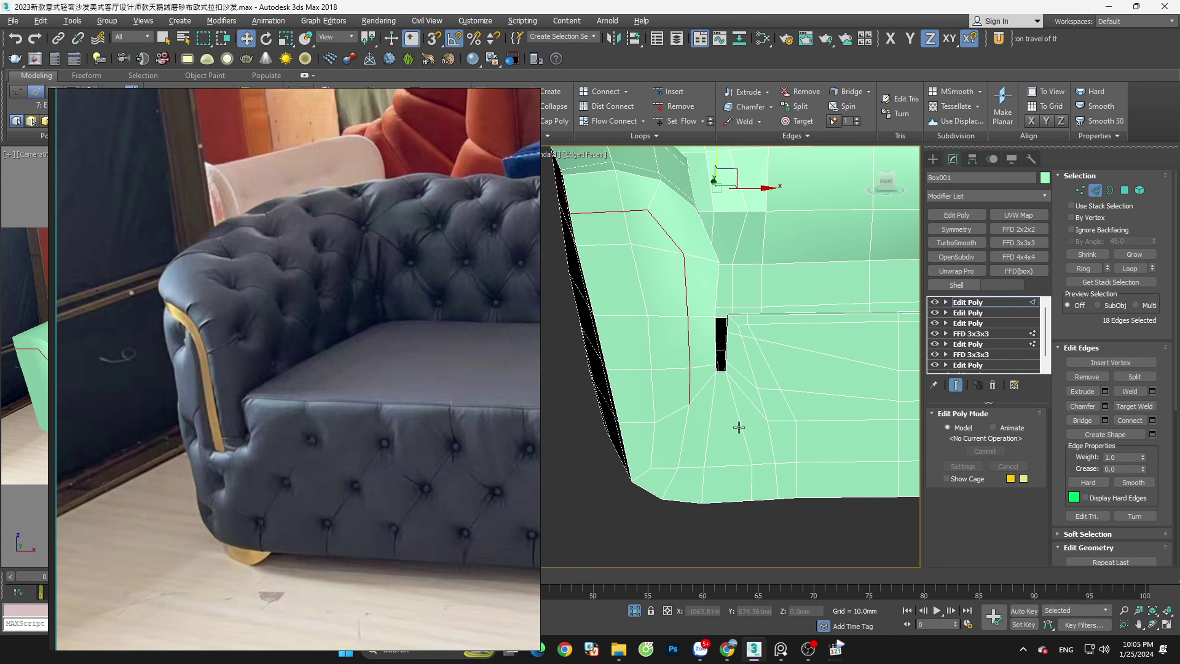
scroll(713, 401, "up", 1)
middle_click_drag(713, 401, 733, 390, "alt")
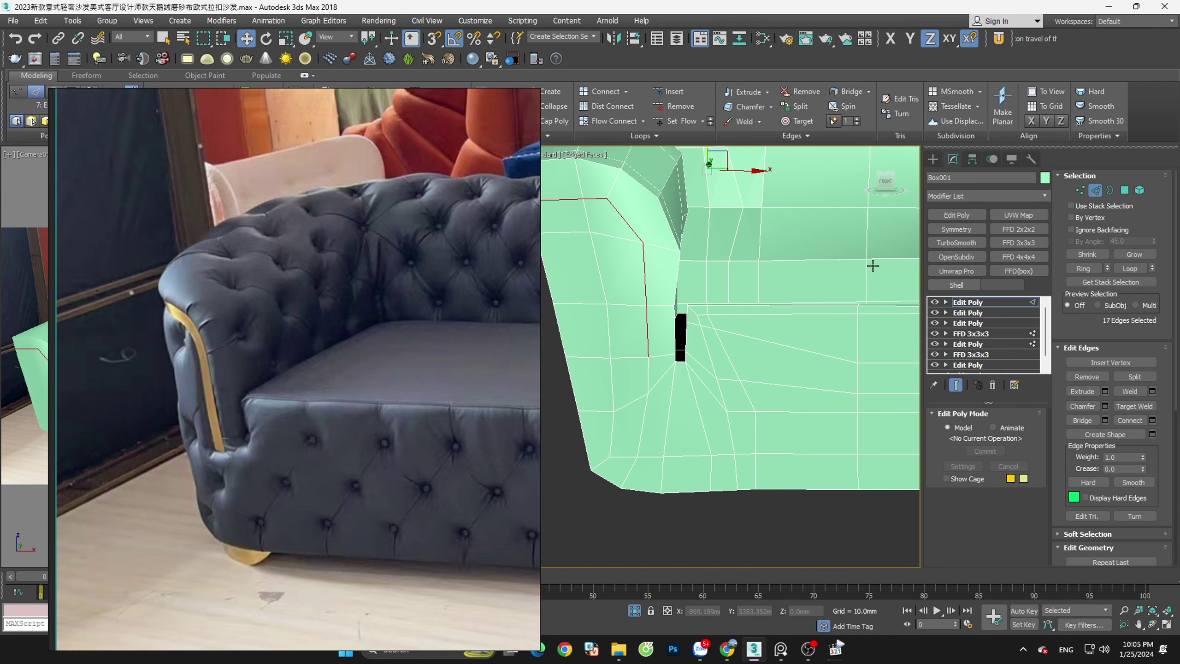
Preview a 1-segment chamfer of 25.643 mm on the 17 seam edges
left_click(1104, 406)
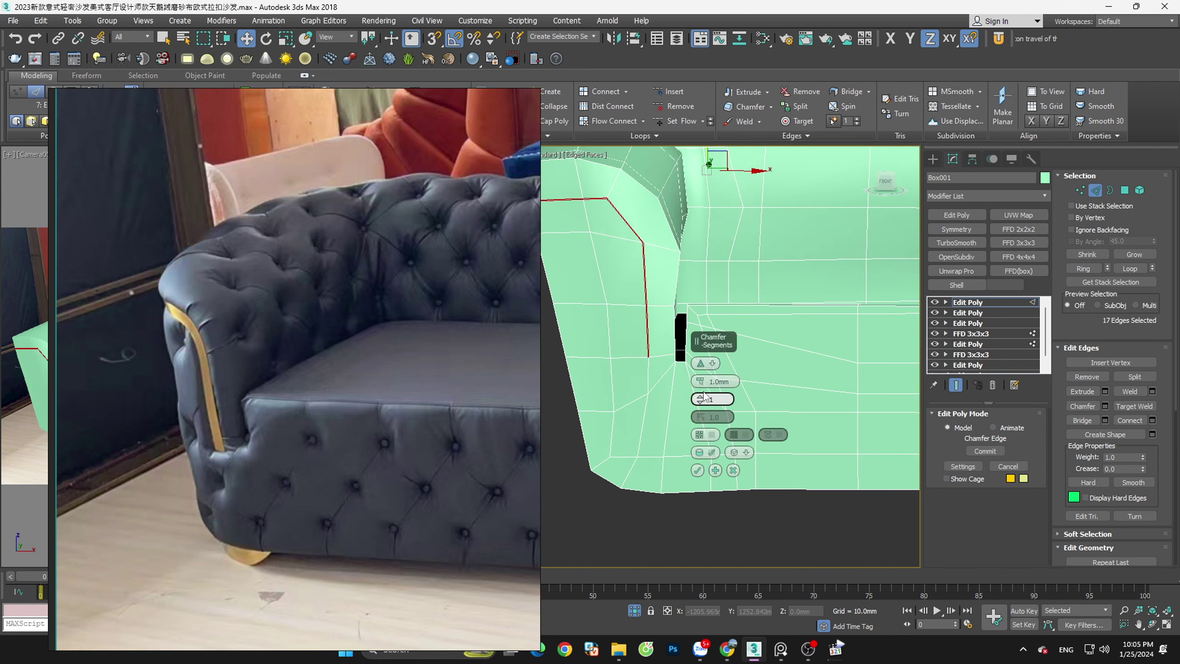
left_click_drag(702, 384, 701, 369)
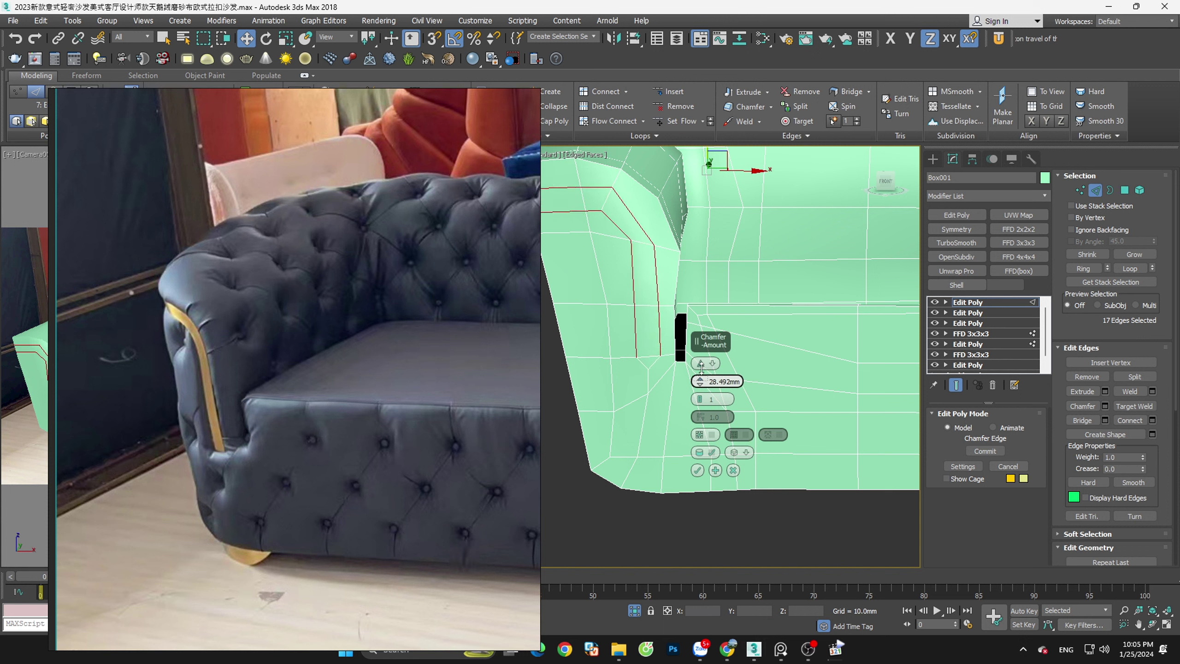
left_click_drag(701, 369, 702, 372)
scroll(657, 375, "down", 5)
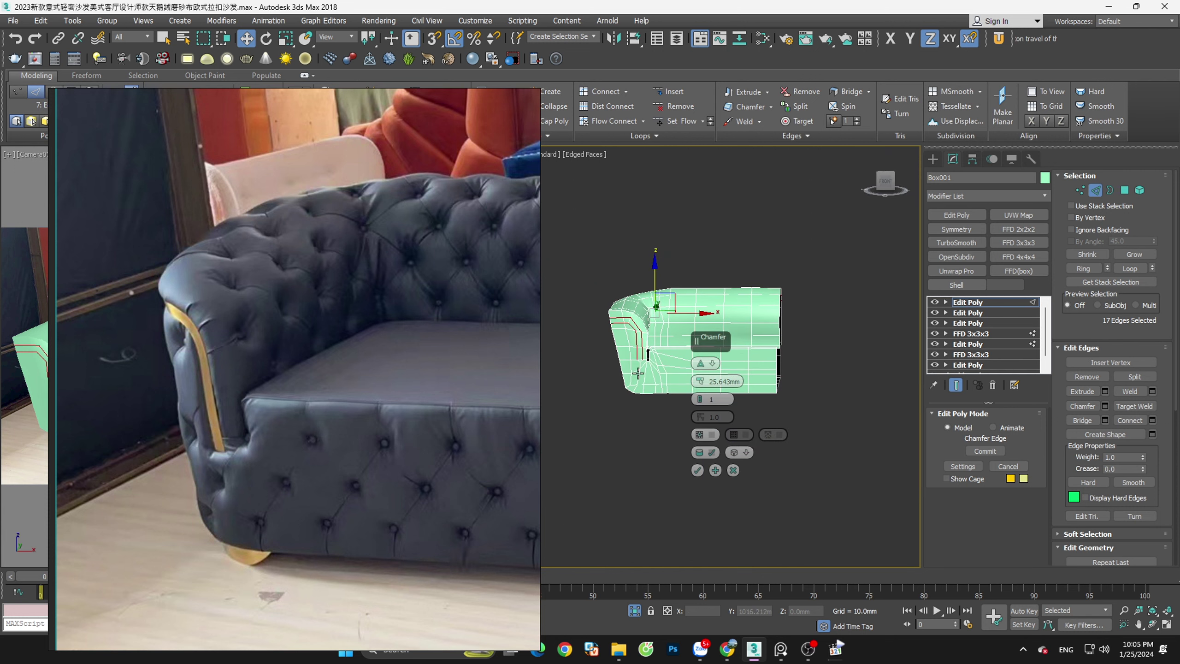
scroll(702, 304, "up", 2)
scroll(688, 312, "up", 3)
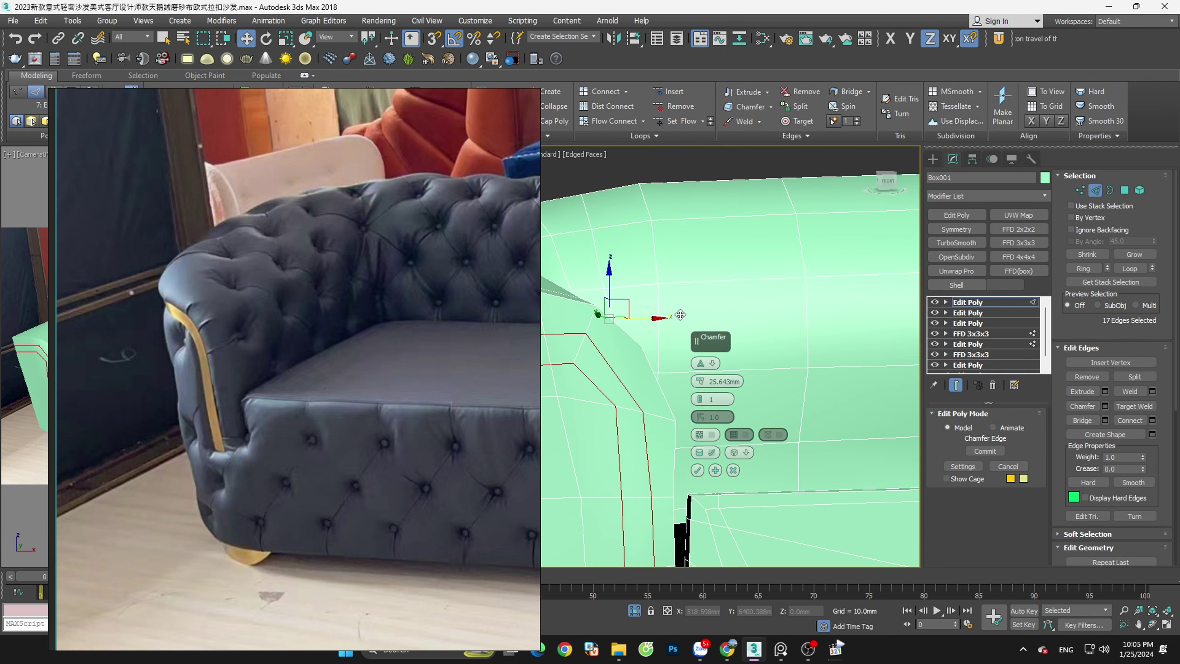
scroll(686, 314, "down", 2)
scroll(681, 320, "down", 1)
scroll(706, 307, "up", 3)
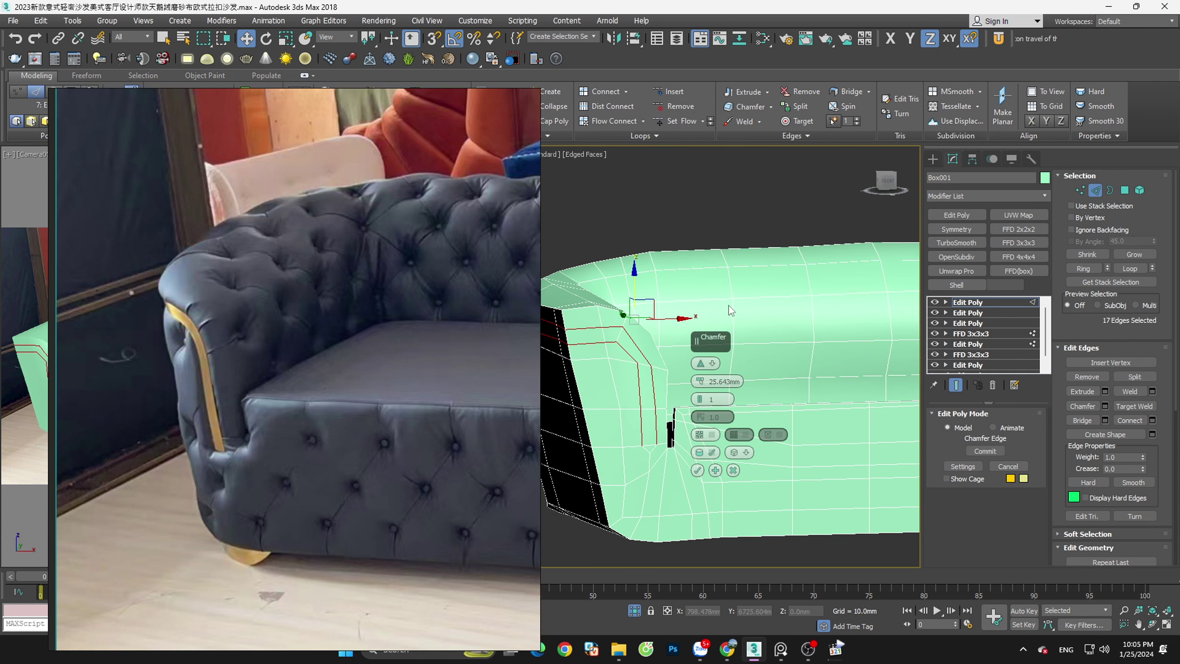
scroll(729, 304, "down", 1)
scroll(728, 314, "up", 1)
scroll(727, 314, "down", 2)
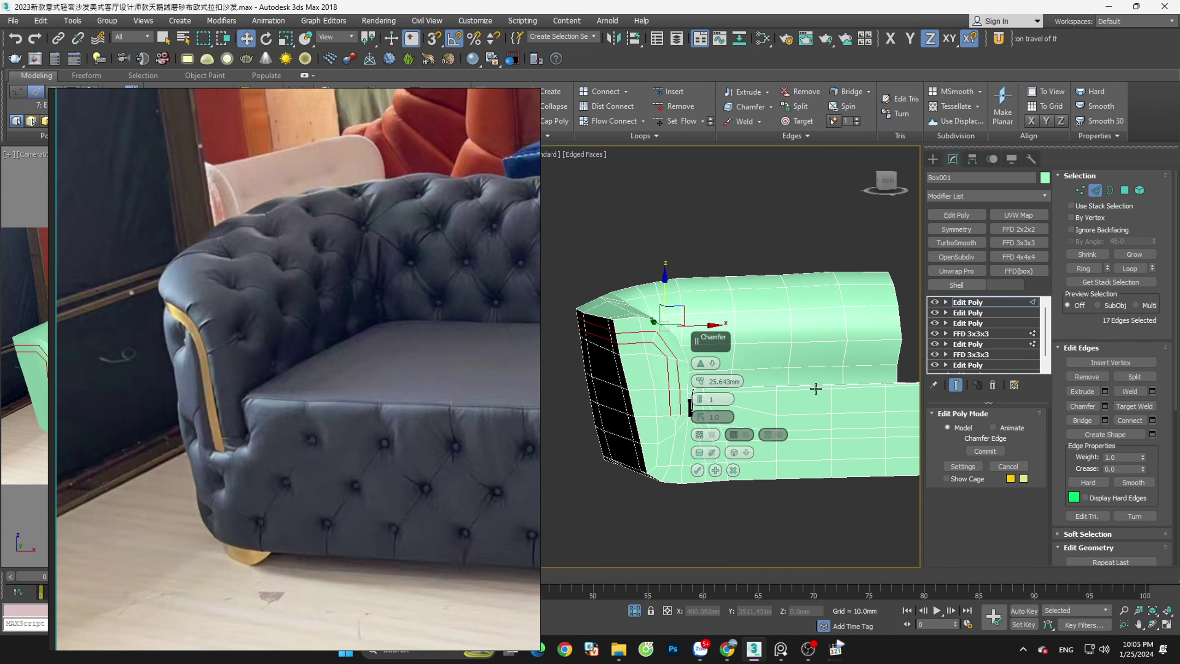
Zoom in on the arm's front seam and fine-tune the chamfer width
mouse_move(727, 314)
middle_mouse_down("alt")
mouse_move(649, 439)
mouse_move(664, 416)
middle_mouse_up("alt")
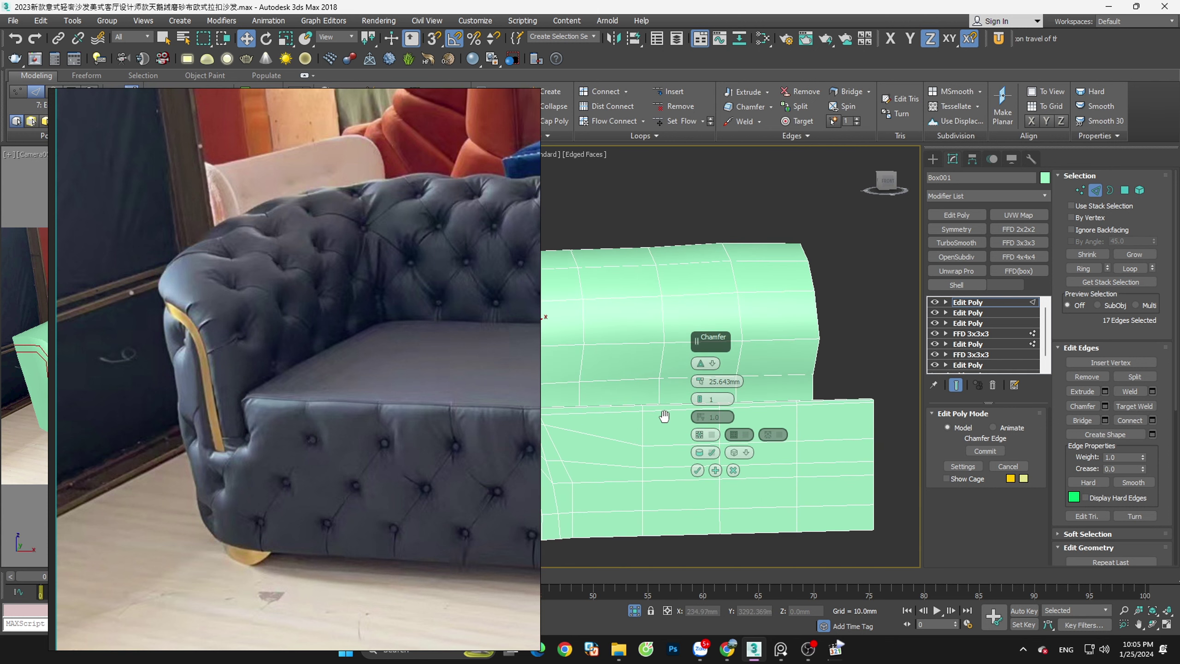
scroll(632, 428, "up", 1)
scroll(631, 440, "up", 2)
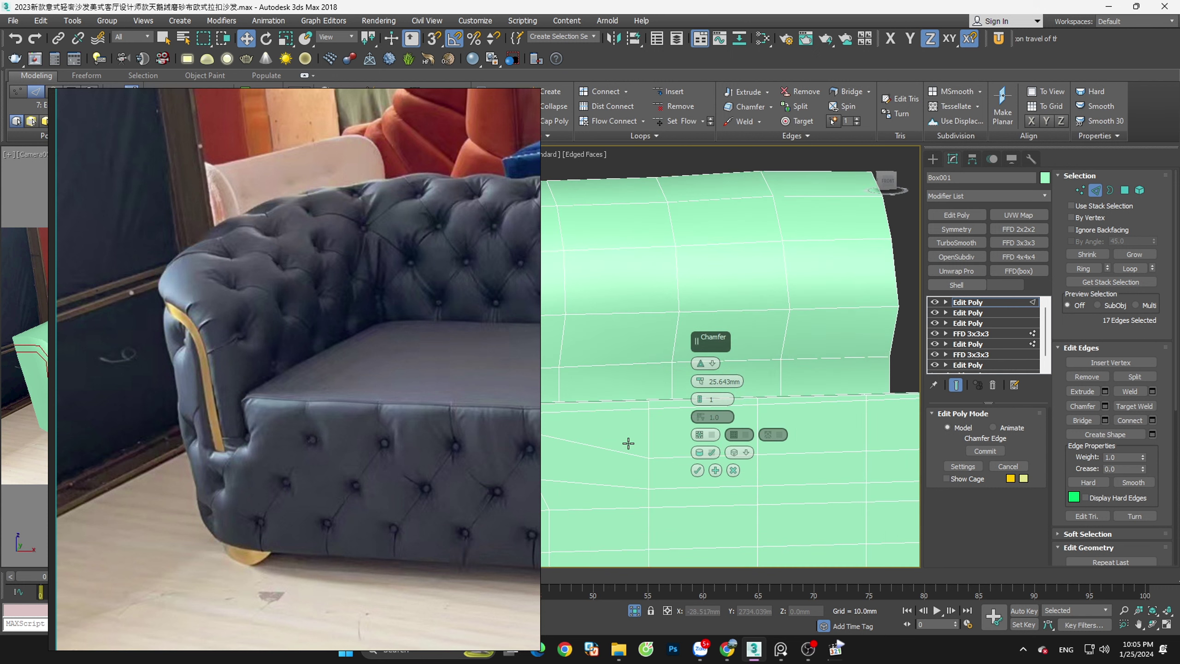
scroll(632, 439, "up", 2)
scroll(636, 435, "down", 2)
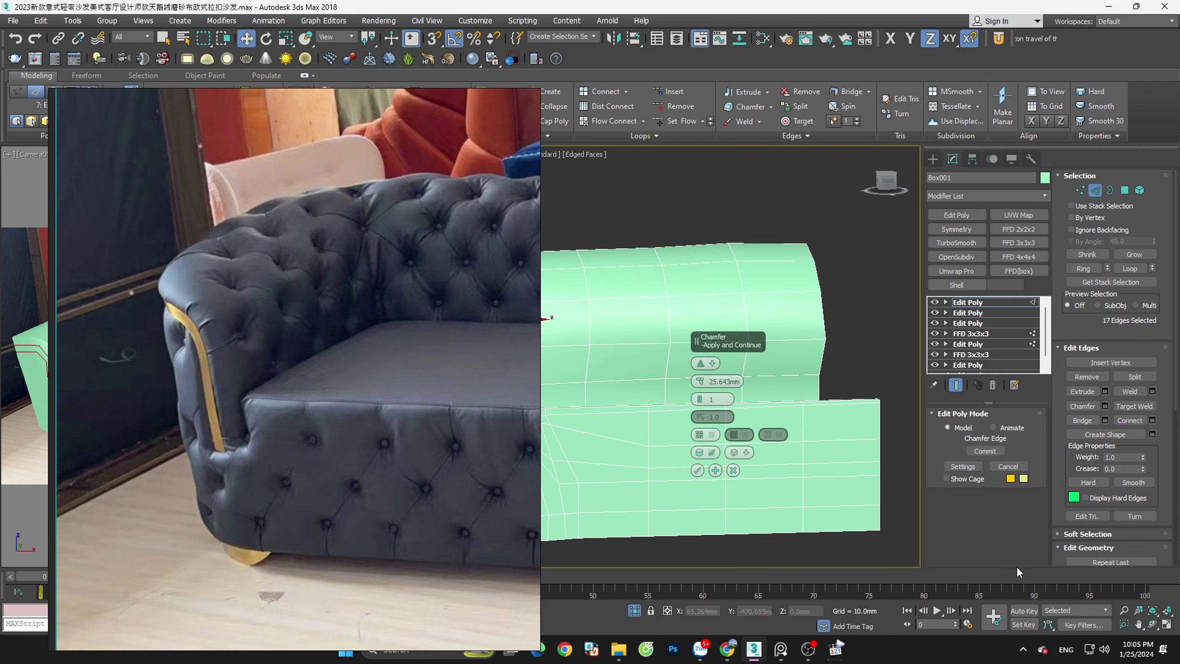
left_click(1124, 624)
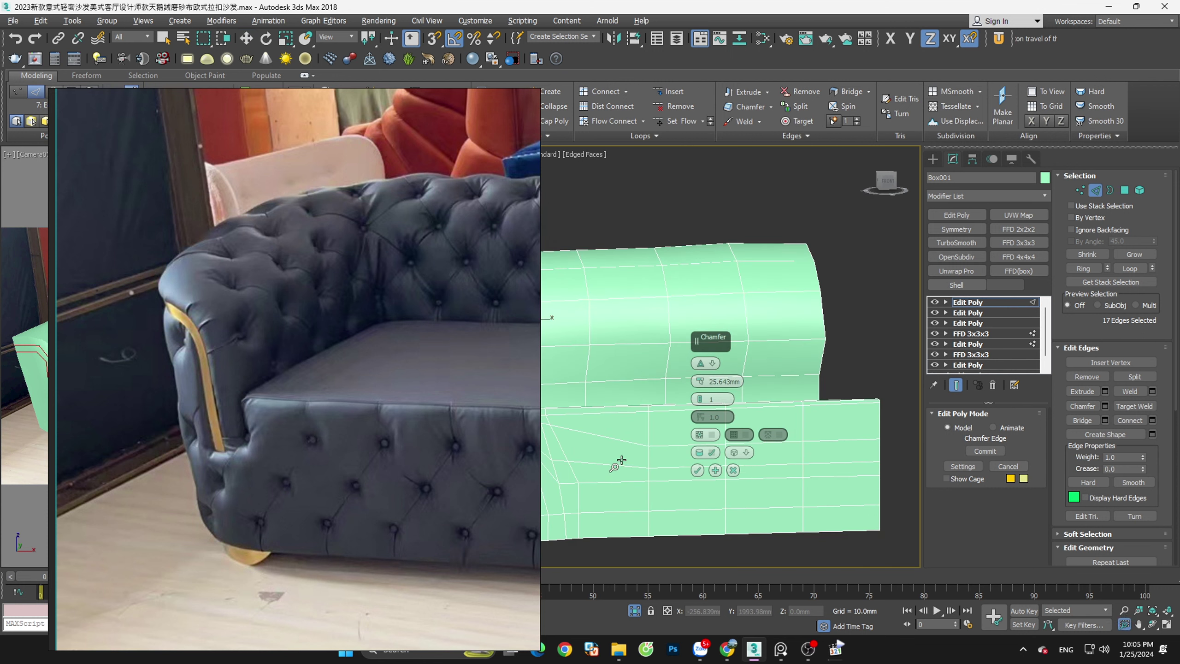
right_click(640, 457)
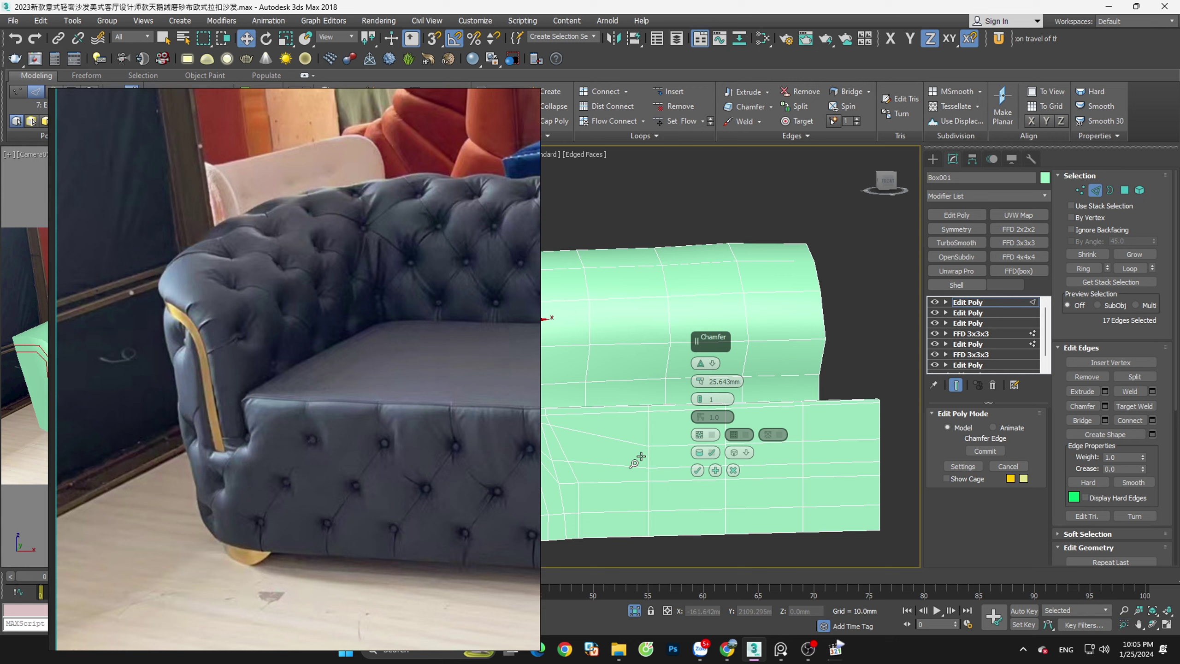
left_click(1123, 610)
mouse_move(668, 479)
left_mouse_down()
mouse_move(610, 413)
mouse_move(625, 453)
left_mouse_up()
mouse_move(595, 461)
middle_mouse_down("alt")
mouse_move(711, 482)
mouse_move(701, 419)
middle_mouse_up("alt")
left_click_drag(700, 381, 699, 386)
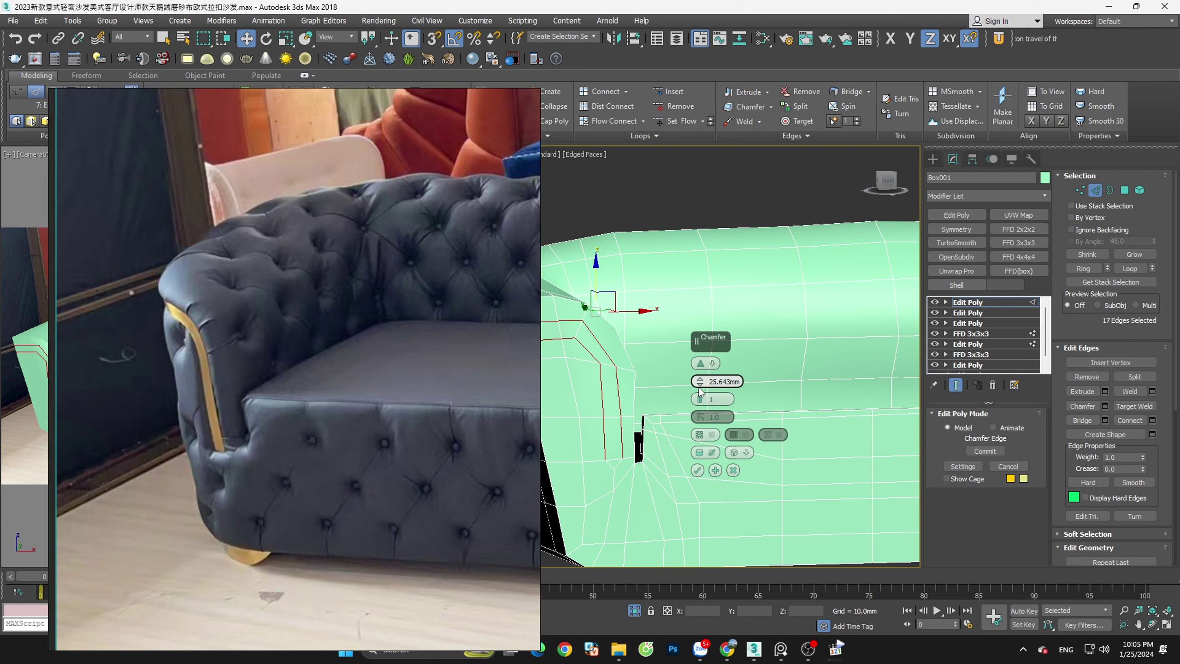
Discard the chamfer and extrude the seam edges 25 mm instead, committing it
left_click(733, 469)
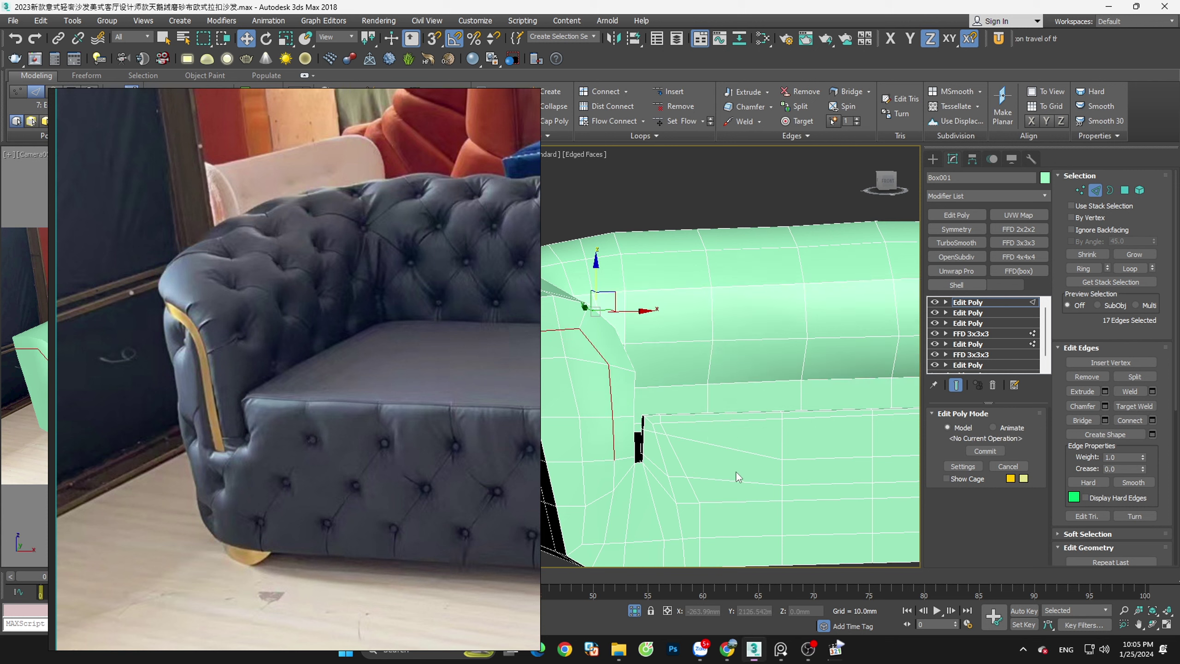
left_click(1105, 390)
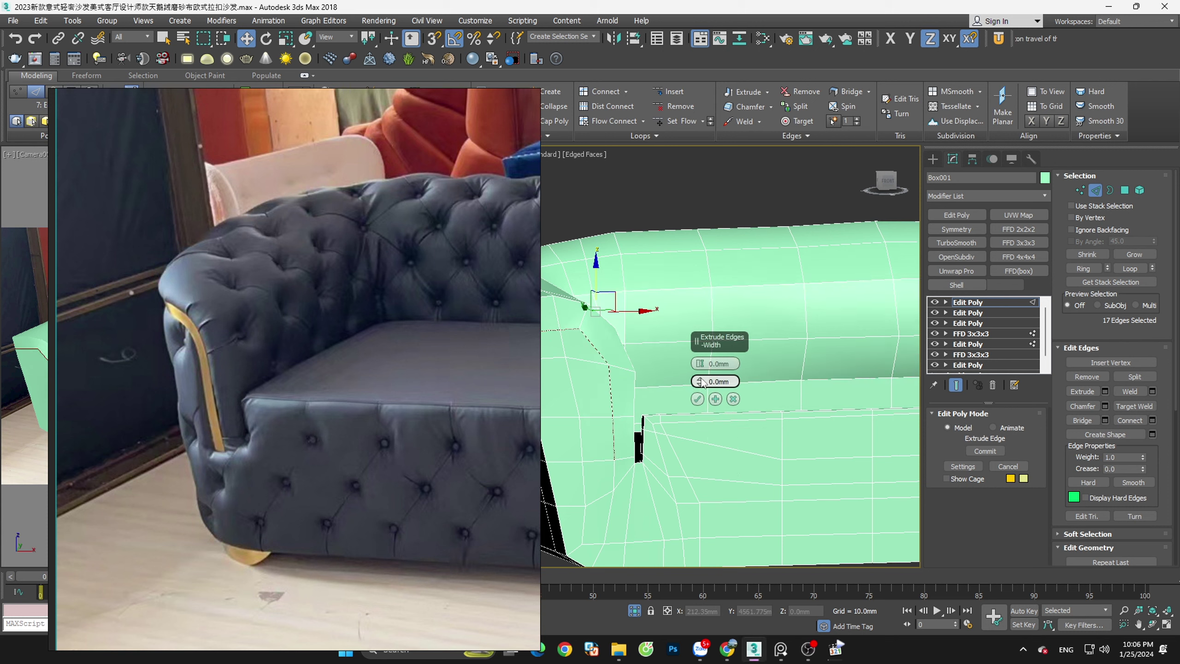
left_click_drag(702, 383, 701, 367)
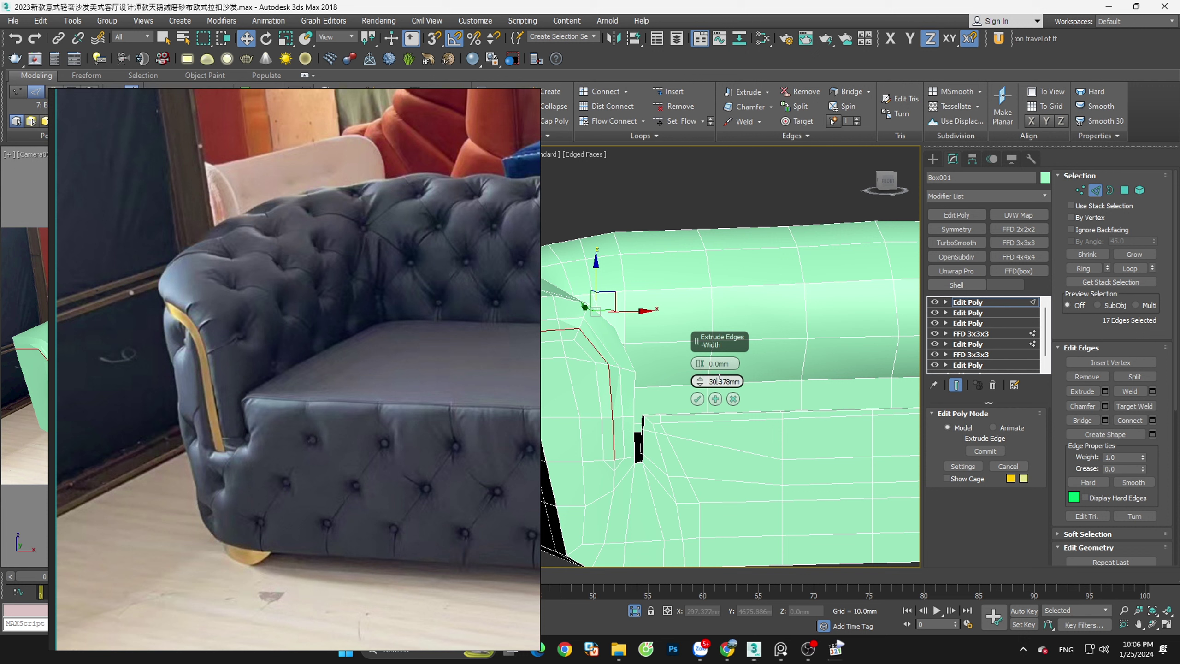
double_click(737, 382)
type("25")
key("Return")
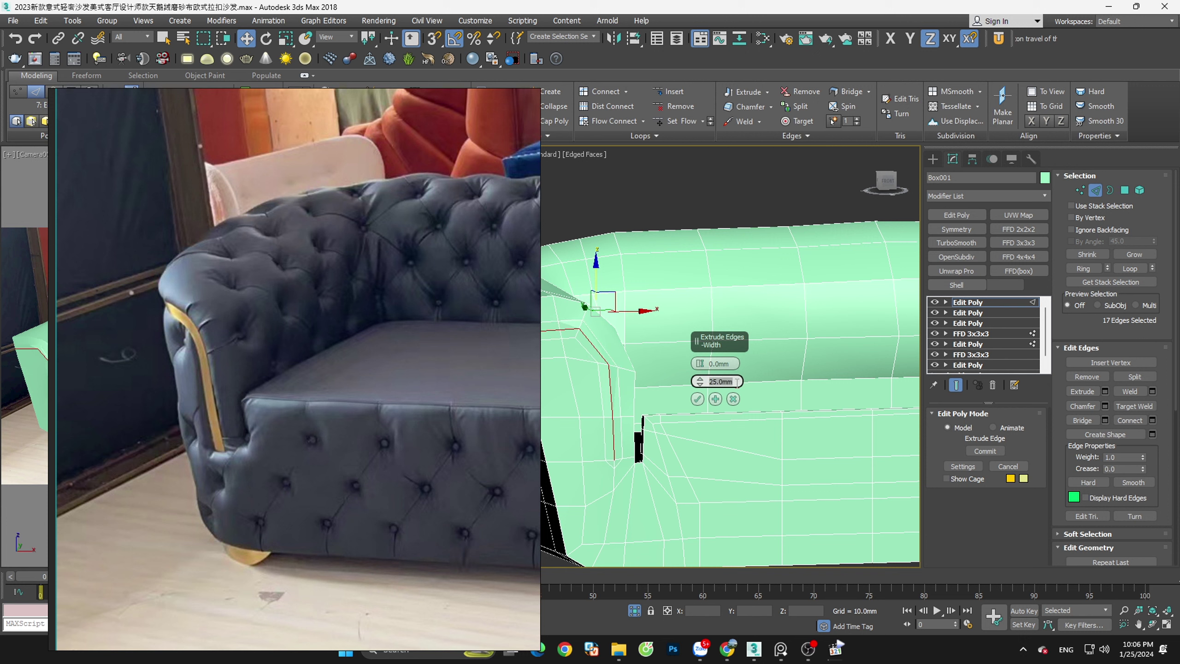
scroll(623, 380, "up", 3)
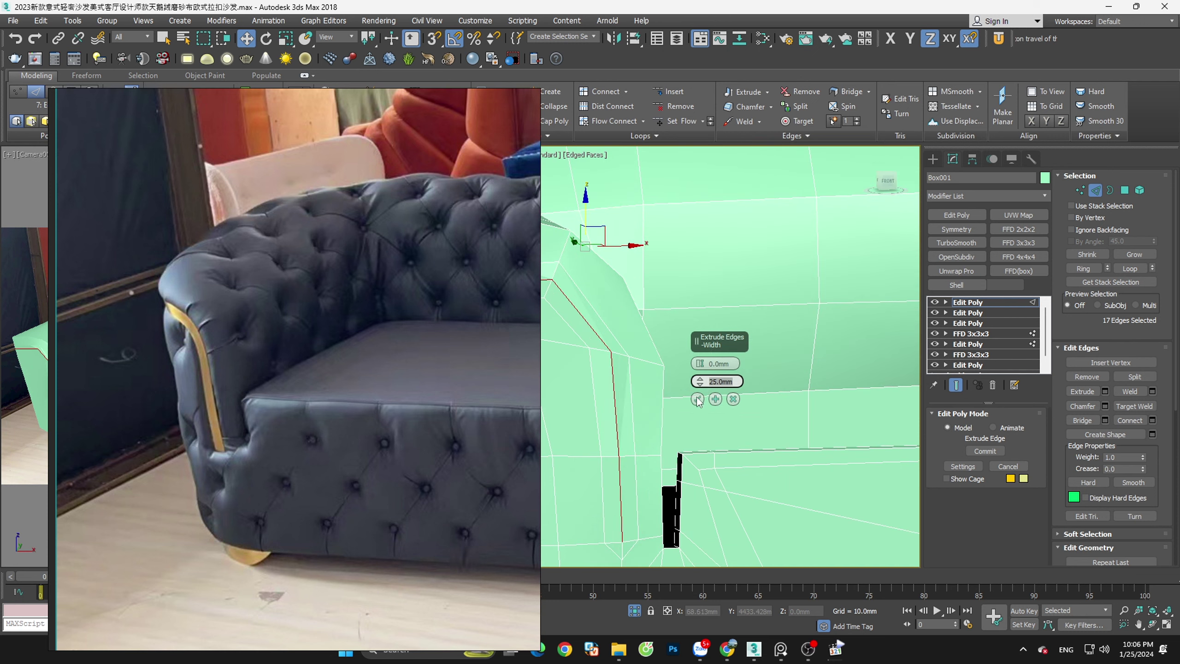
left_click(697, 400)
middle_click_drag(698, 401, 677, 369)
Select the vertex at the groove's inner corner
key("1")
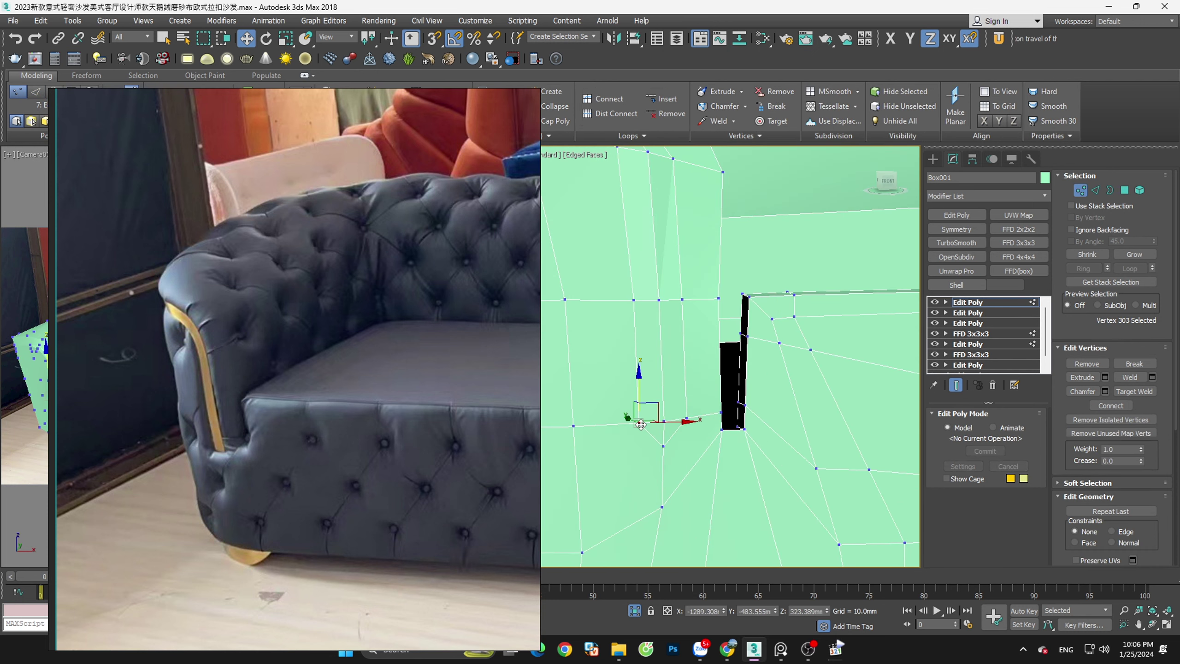
mouse_move(655, 467)
middle_mouse_down("alt")
mouse_move(625, 459)
mouse_move(655, 483)
mouse_move(699, 409)
mouse_move(661, 385)
mouse_move(655, 406)
middle_mouse_up("alt")
left_click(697, 404)
left_click(668, 369)
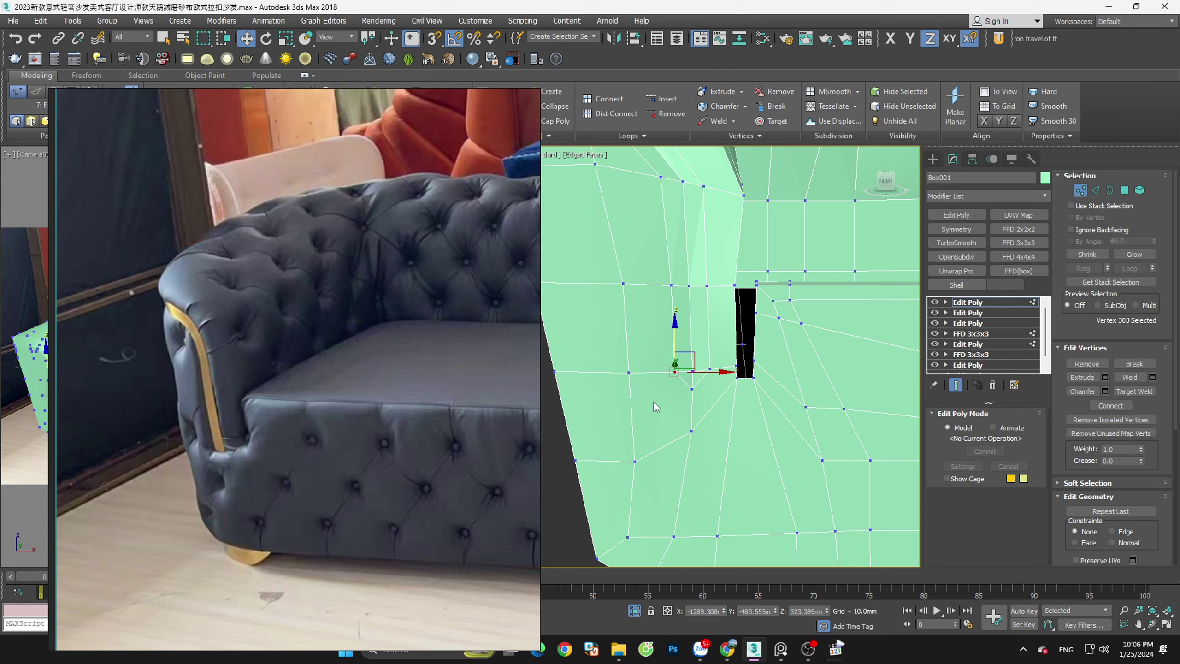
At Polygon level, select the single face left of the groove corner
scroll(671, 393, "down", 5)
middle_click_drag(671, 393, 727, 411, "alt")
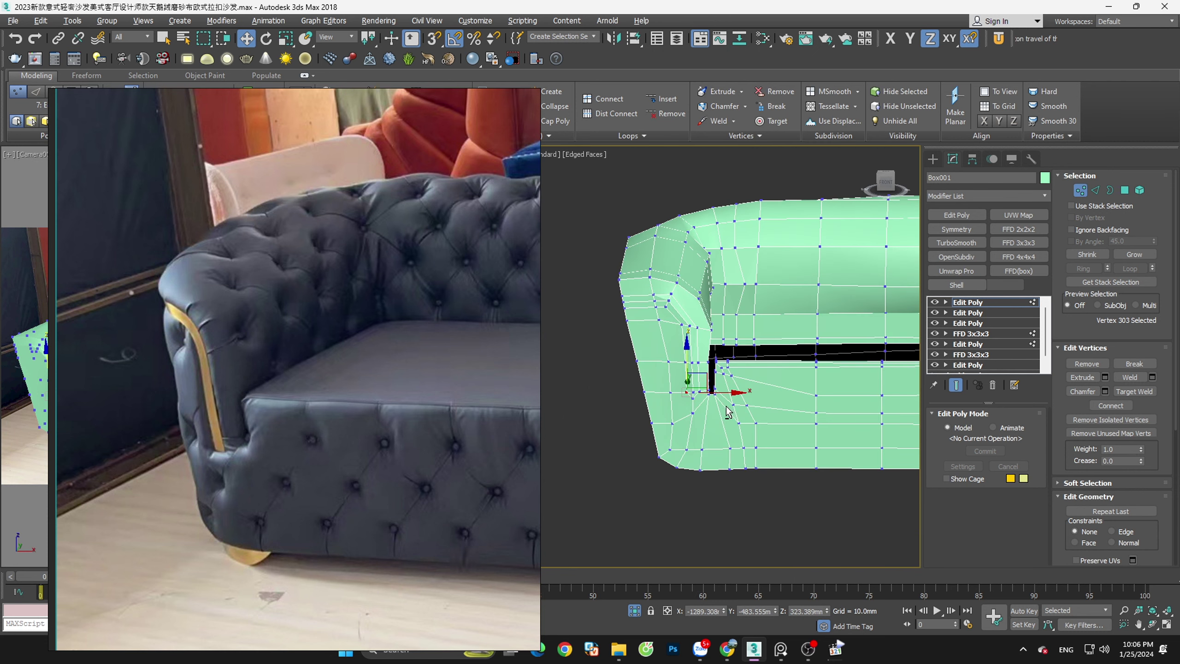
scroll(727, 411, "up", 3)
scroll(748, 378, "up", 3)
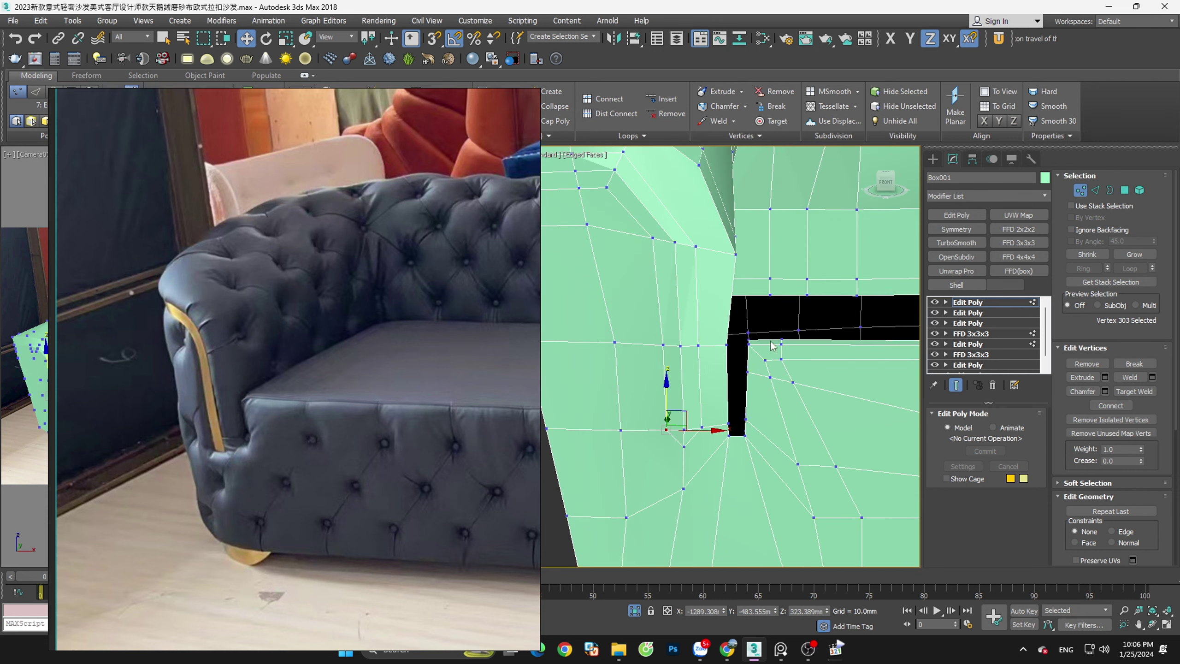
left_click(1124, 191)
left_click(674, 391)
Select the 32-face strip running along the arm's front edge
left_click(666, 335)
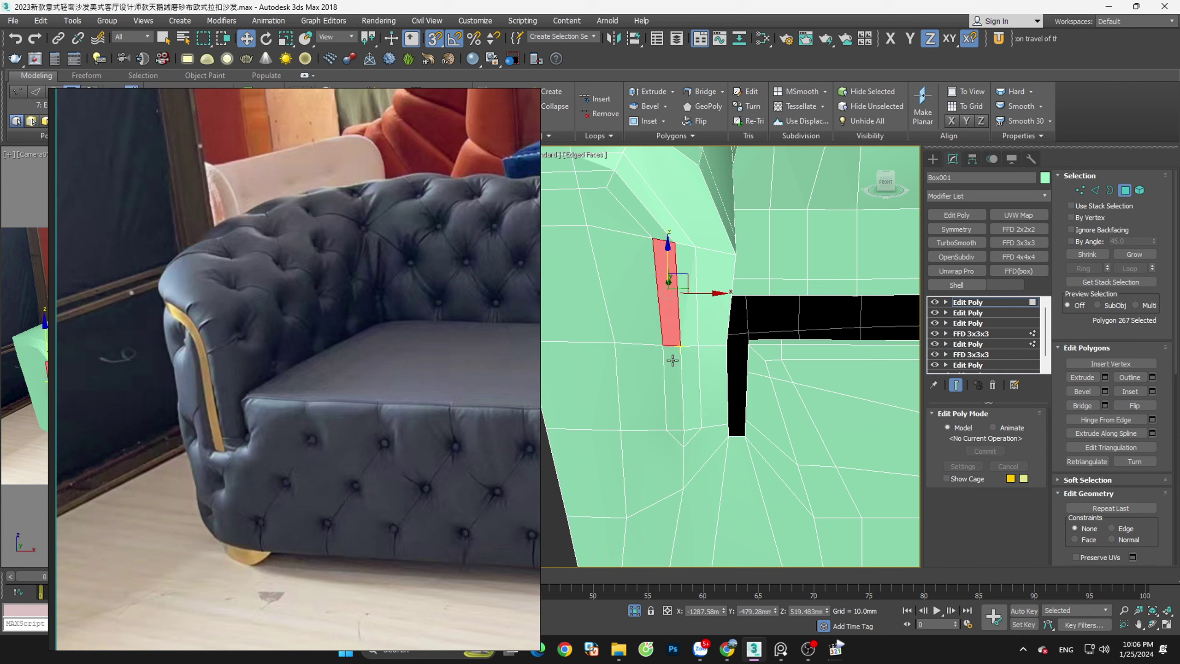
left_click(673, 372, "ctrl")
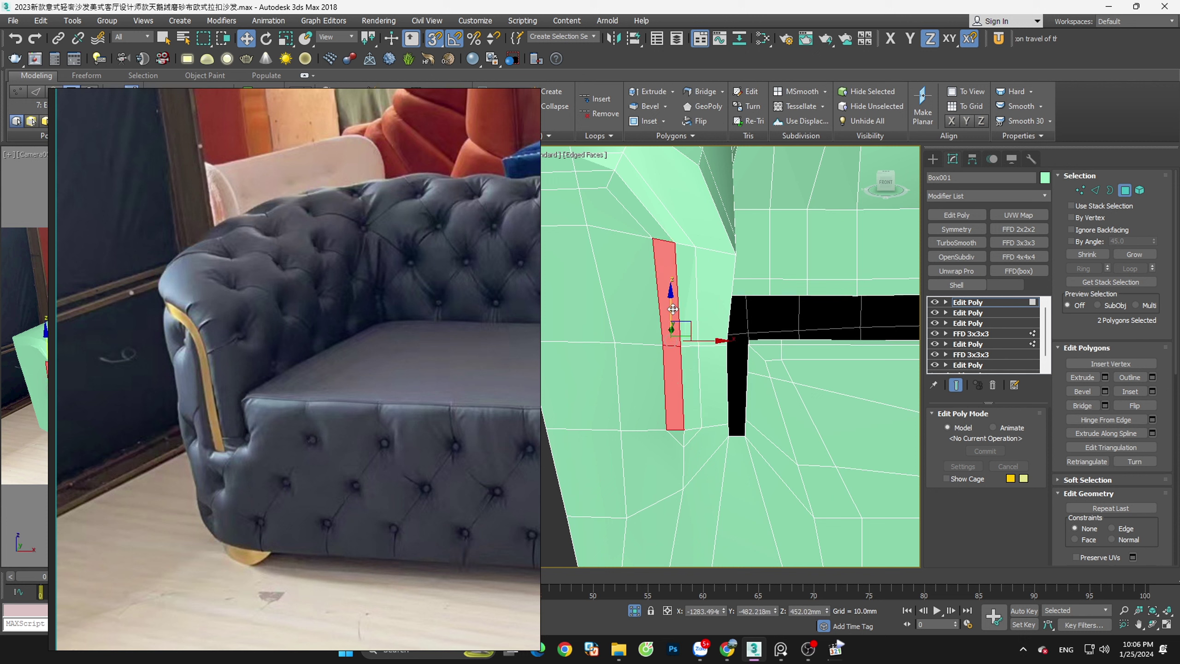
left_click(656, 228, "shift")
left_click(681, 306, "shift")
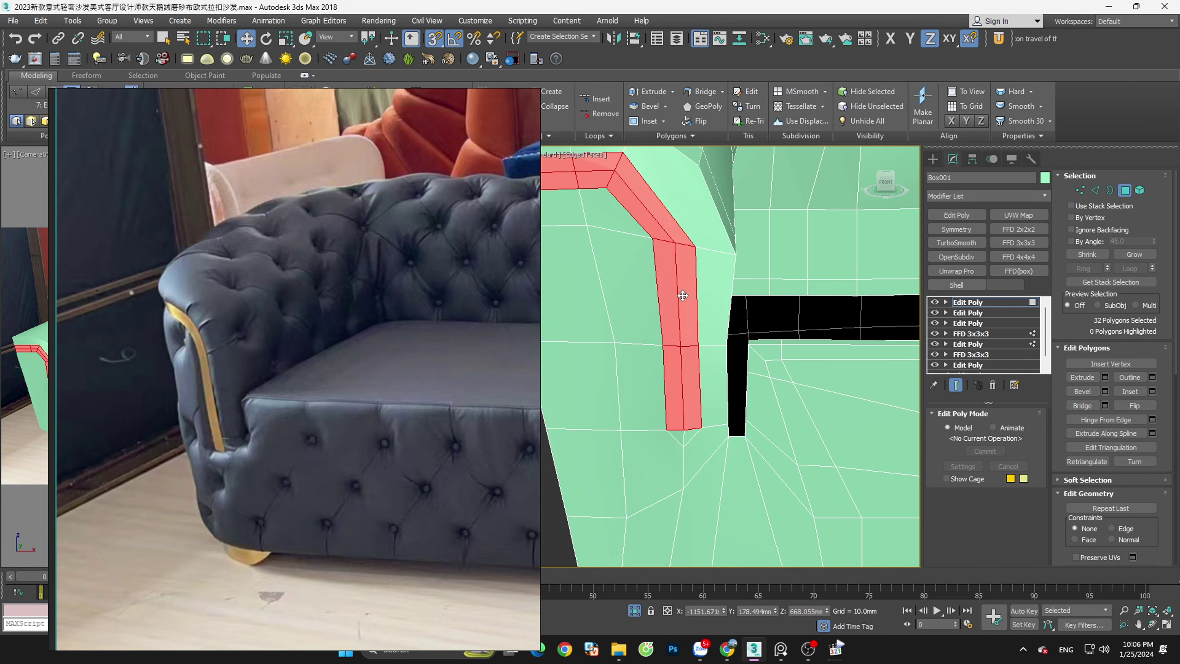
scroll(681, 394, "down", 2)
middle_click_drag(682, 394, 758, 383, "alt")
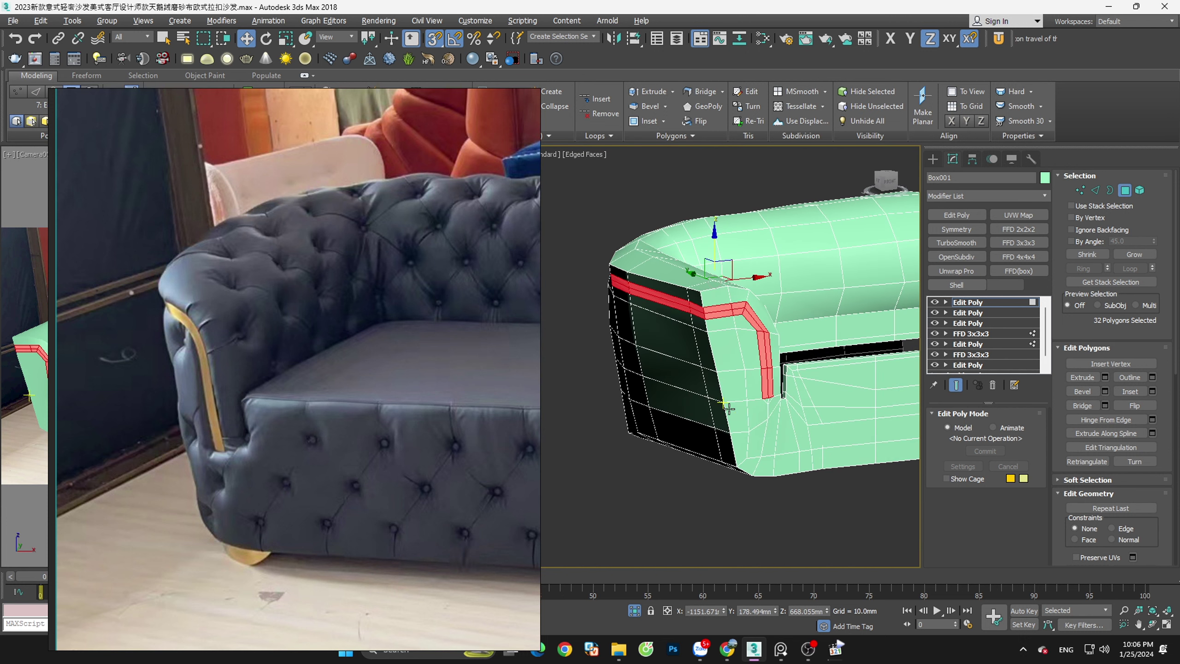
scroll(758, 382, "up", 1)
Extrude the selected faces inward by about -12.13 mm to form a groove
left_click(1105, 377)
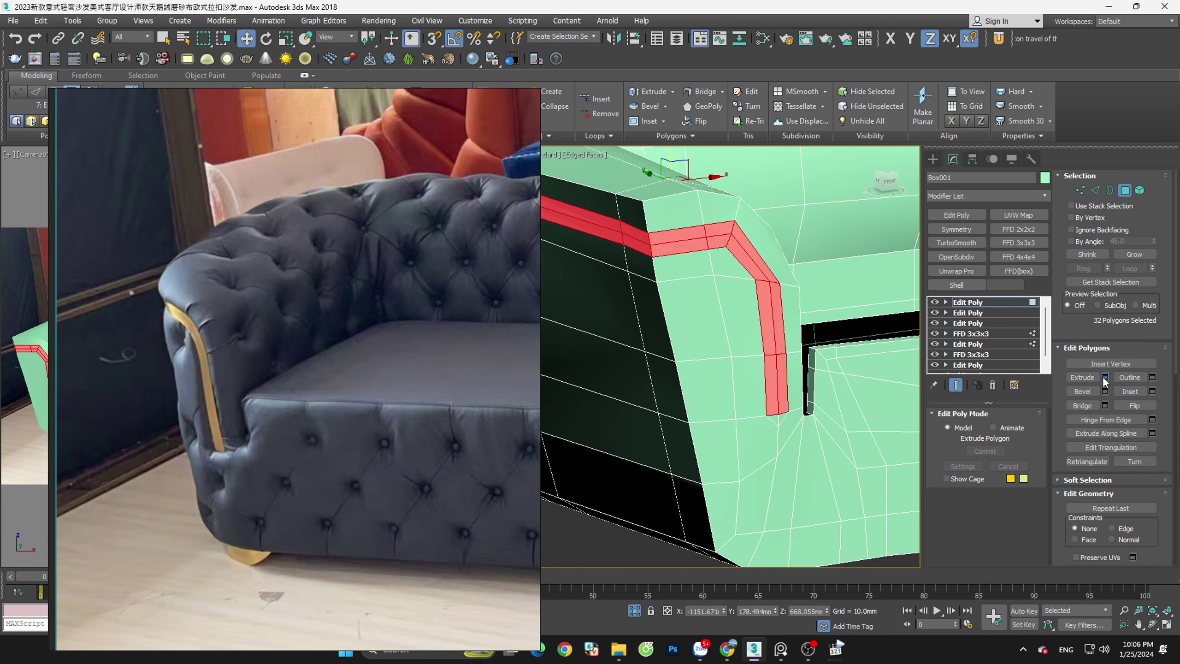
left_click(700, 363)
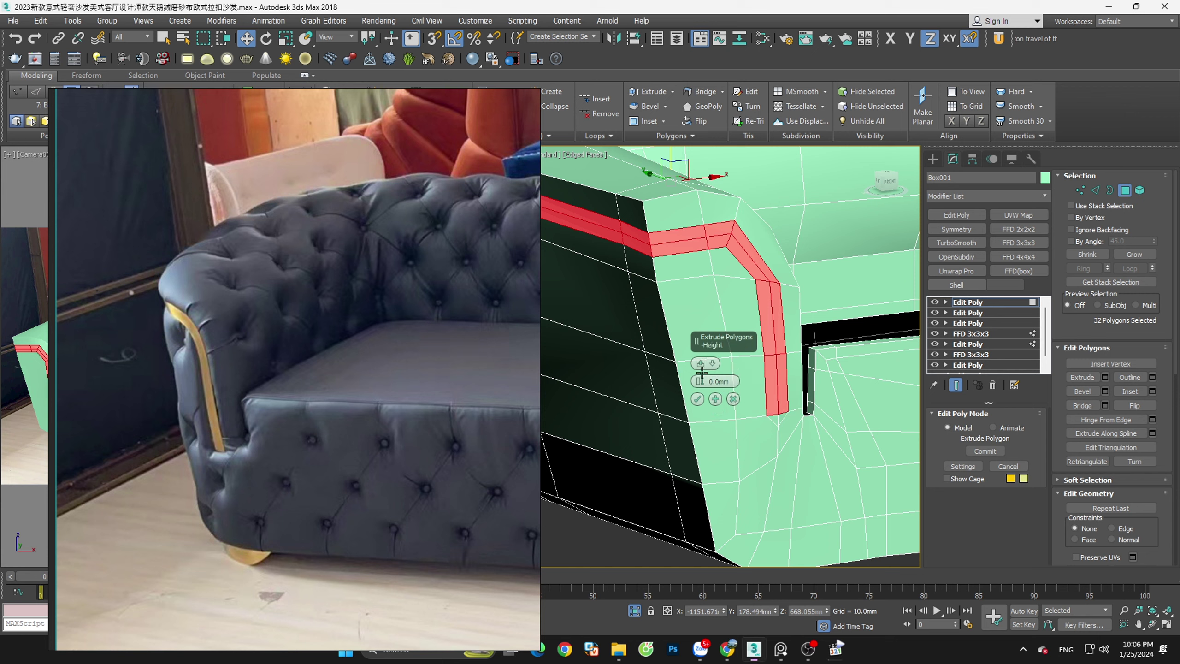
left_click_drag(700, 381, 700, 386)
left_click_drag(700, 388, 700, 388)
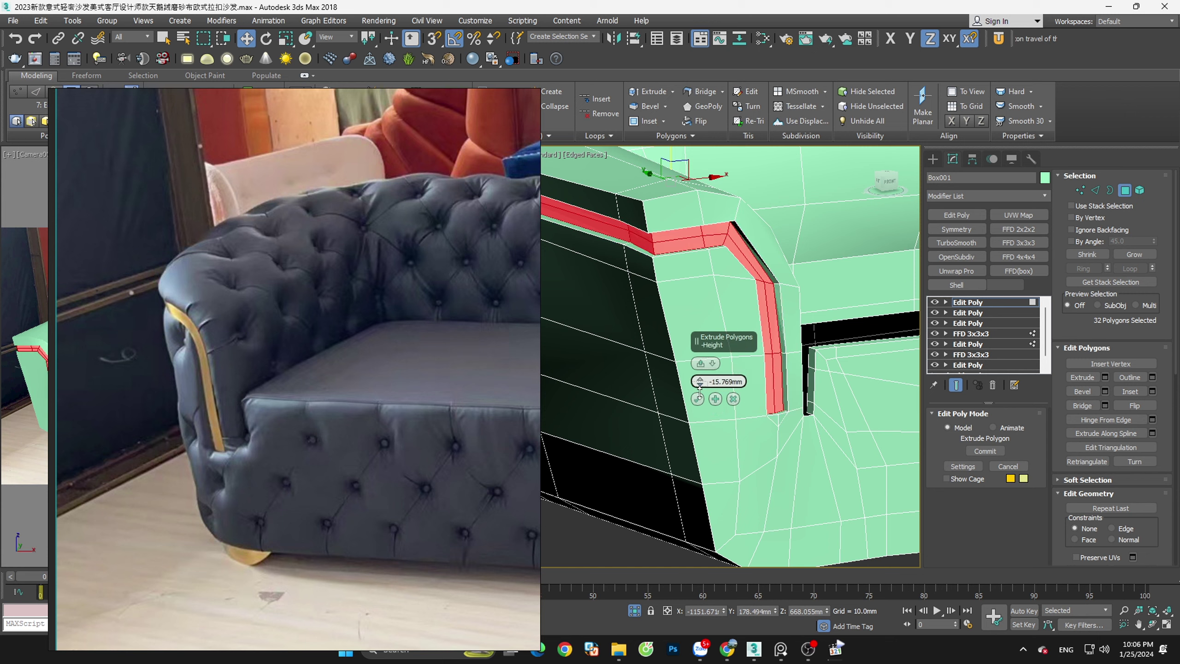
scroll(702, 414, "up", 1)
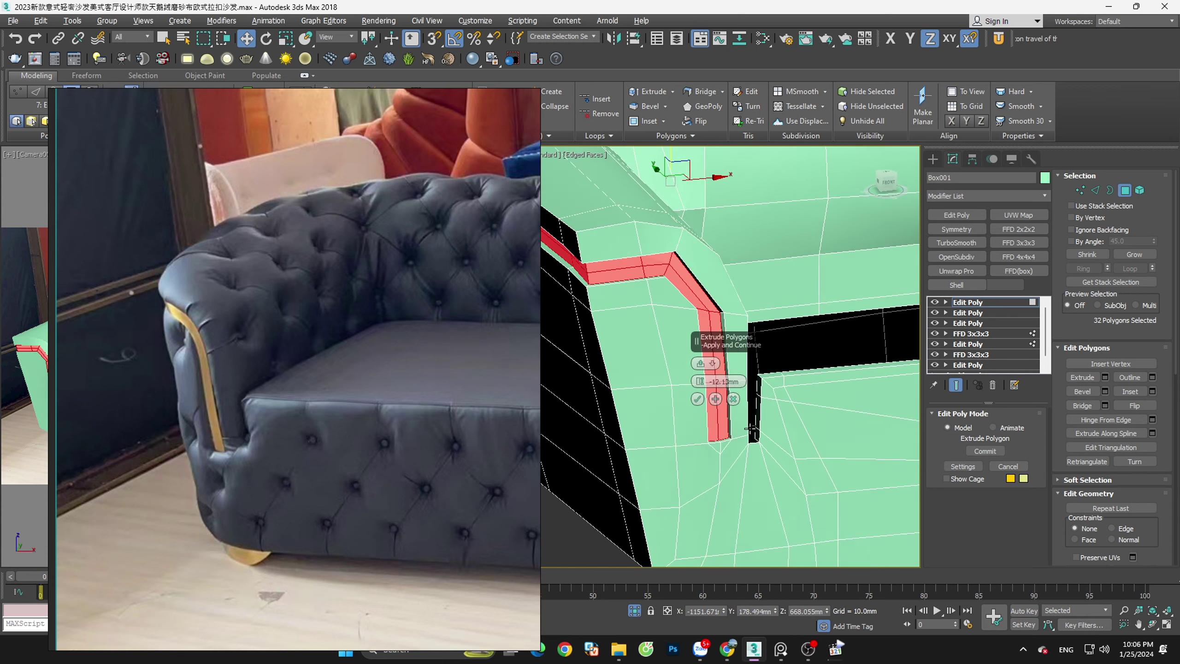
scroll(702, 413, "up", 1)
scroll(702, 414, "up", 1)
left_click(698, 399)
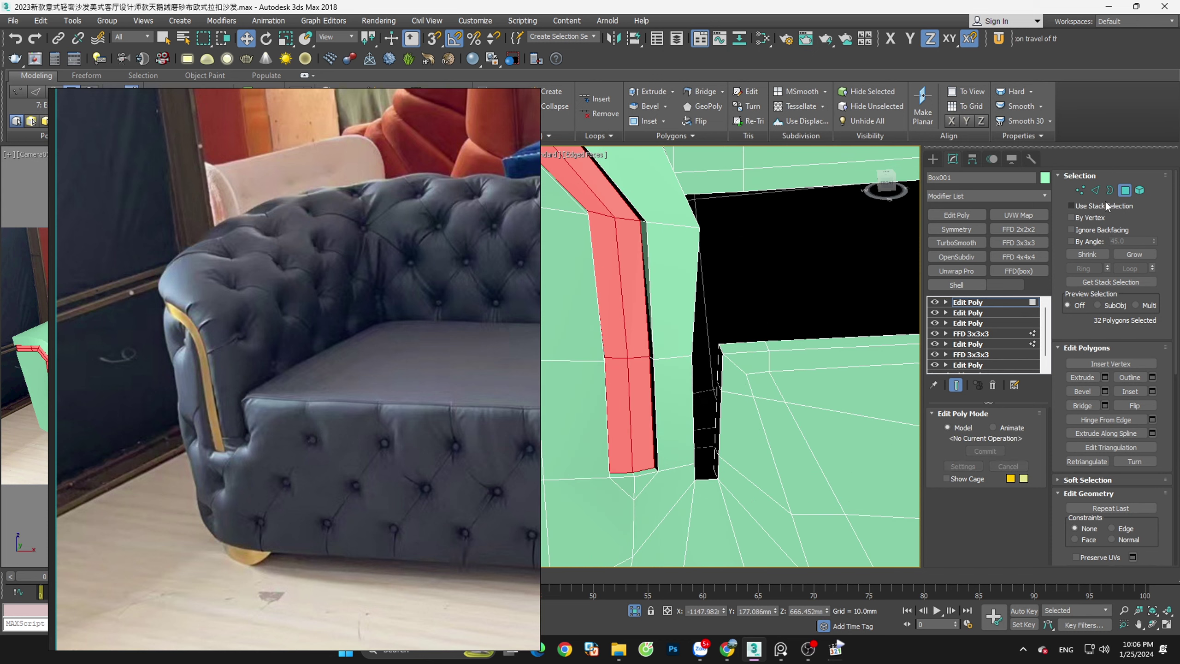
Add TurboSmooth to the sofa body and toggle Edged Faces with F4
key("4")
left_click(975, 246)
key("F4")
scroll(705, 421, "down", 3)
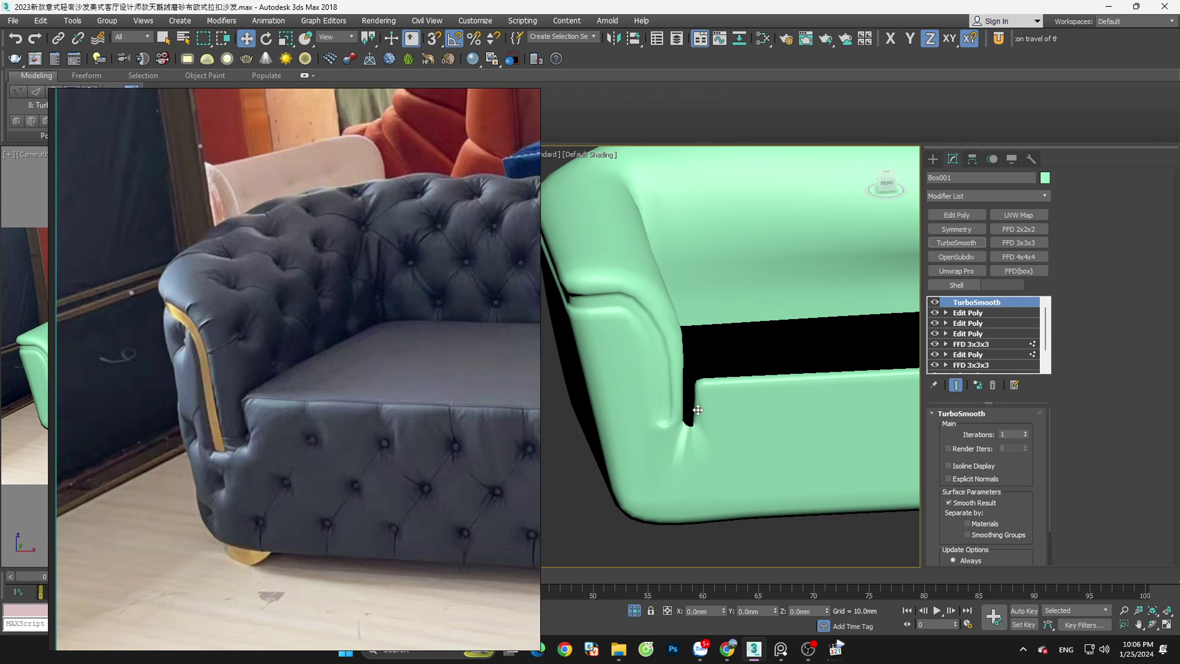
scroll(711, 418, "down", 2)
key("F4")
Orbit around the smoothed arm to inspect the recessed seam groove
scroll(715, 411, "up", 2)
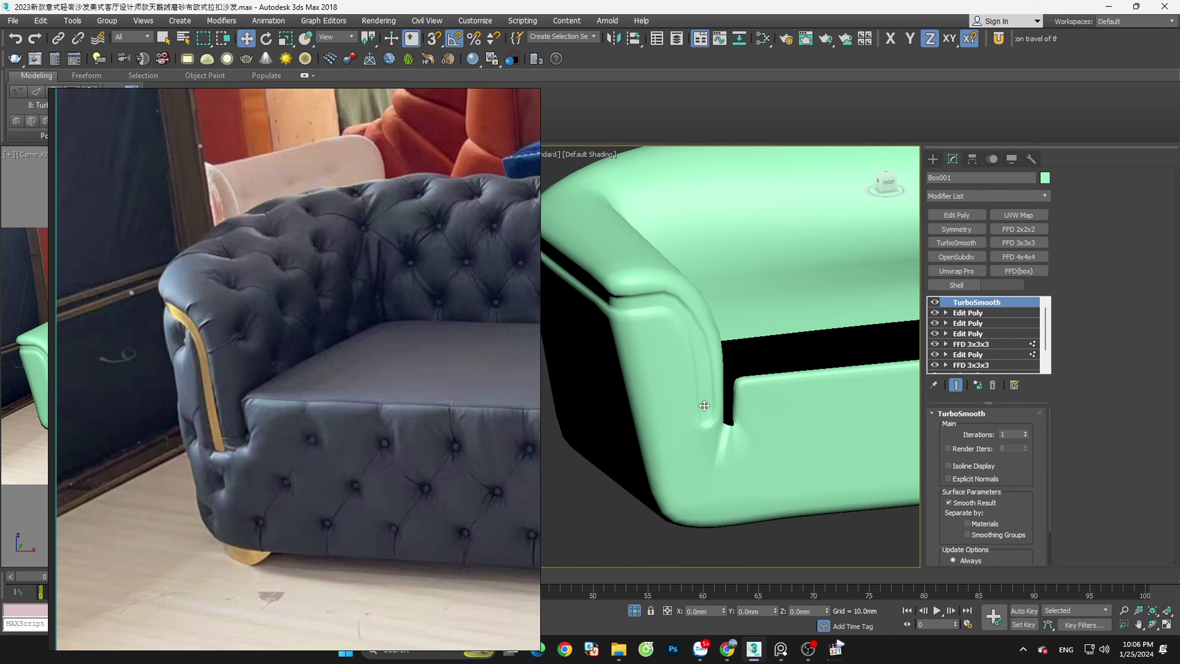
scroll(710, 408, "up", 2)
scroll(704, 404, "up", 1)
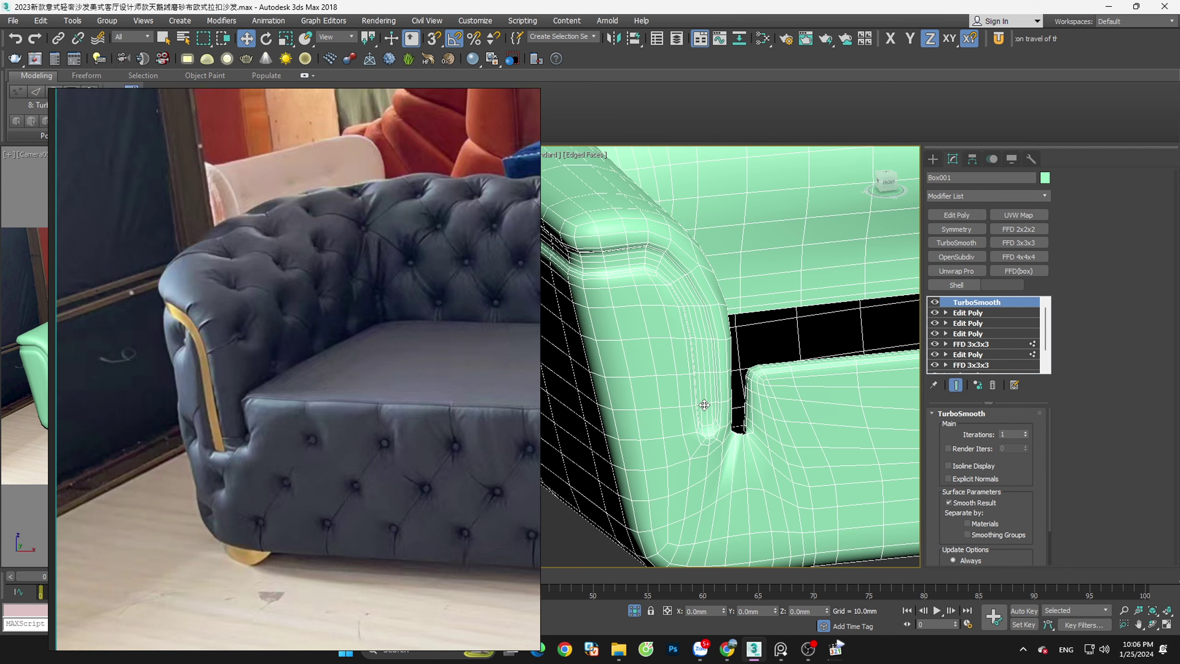
scroll(704, 391, "down", 5)
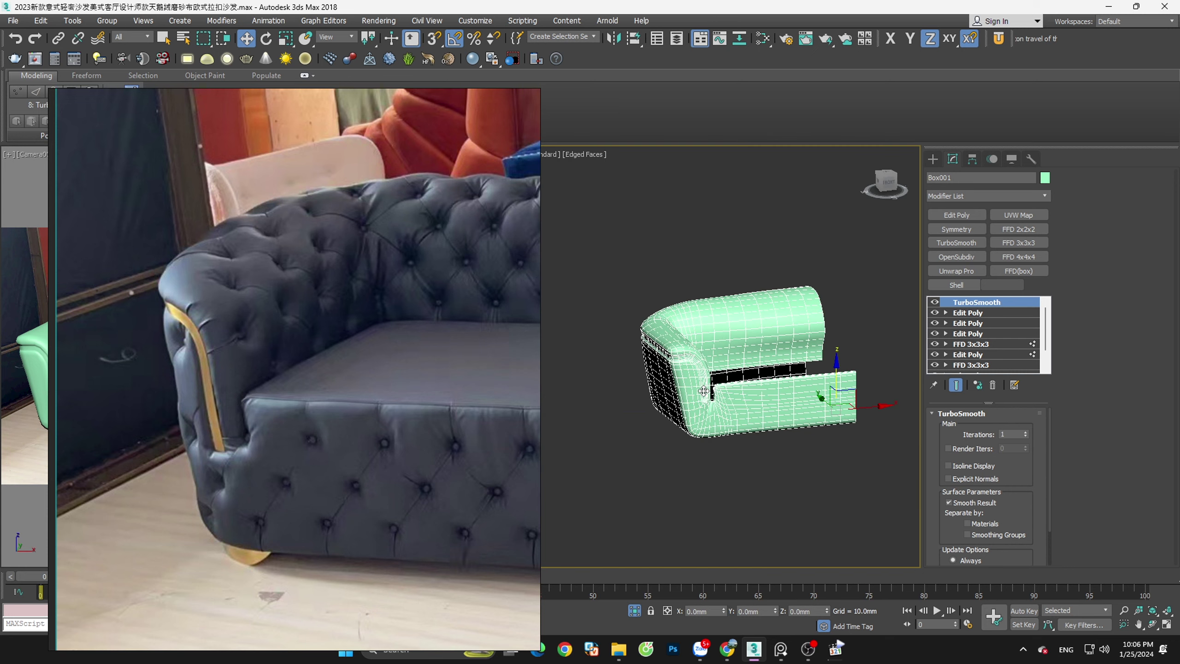
middle_click_drag(704, 391, 752, 405, "alt")
scroll(752, 405, "up", 4)
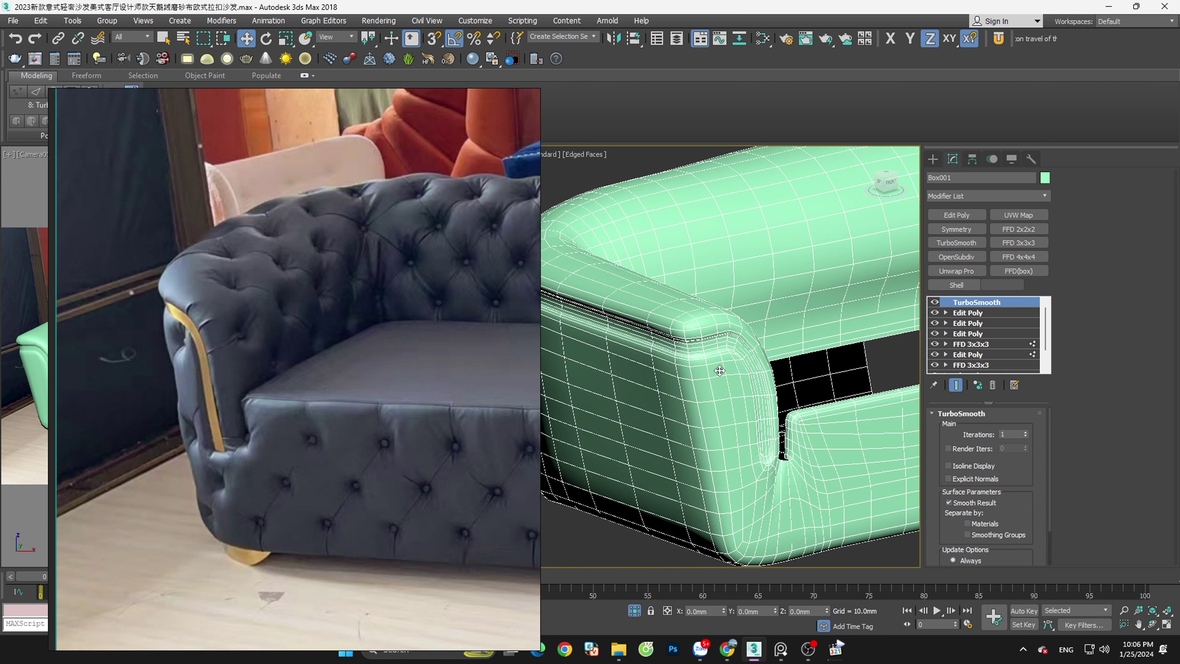
key("F4")
scroll(692, 381, "down", 3)
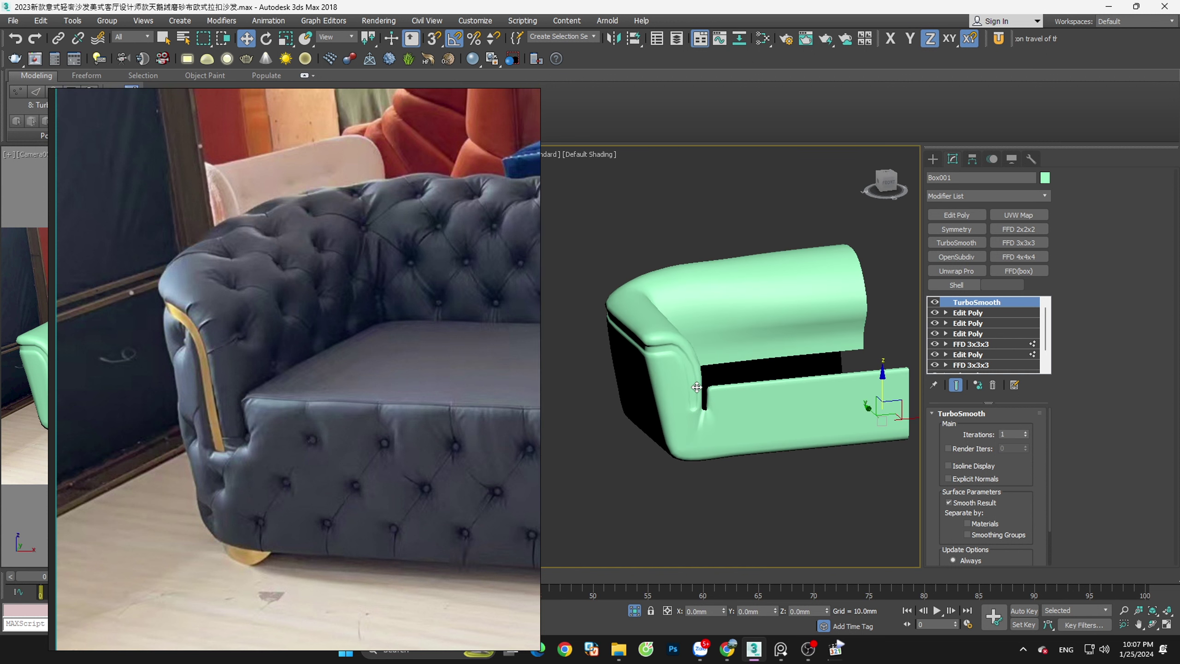
mouse_move(697, 387)
middle_mouse_down("alt")
mouse_move(678, 388)
mouse_move(736, 367)
mouse_move(740, 289)
mouse_move(738, 369)
mouse_move(723, 378)
middle_mouse_up("alt")
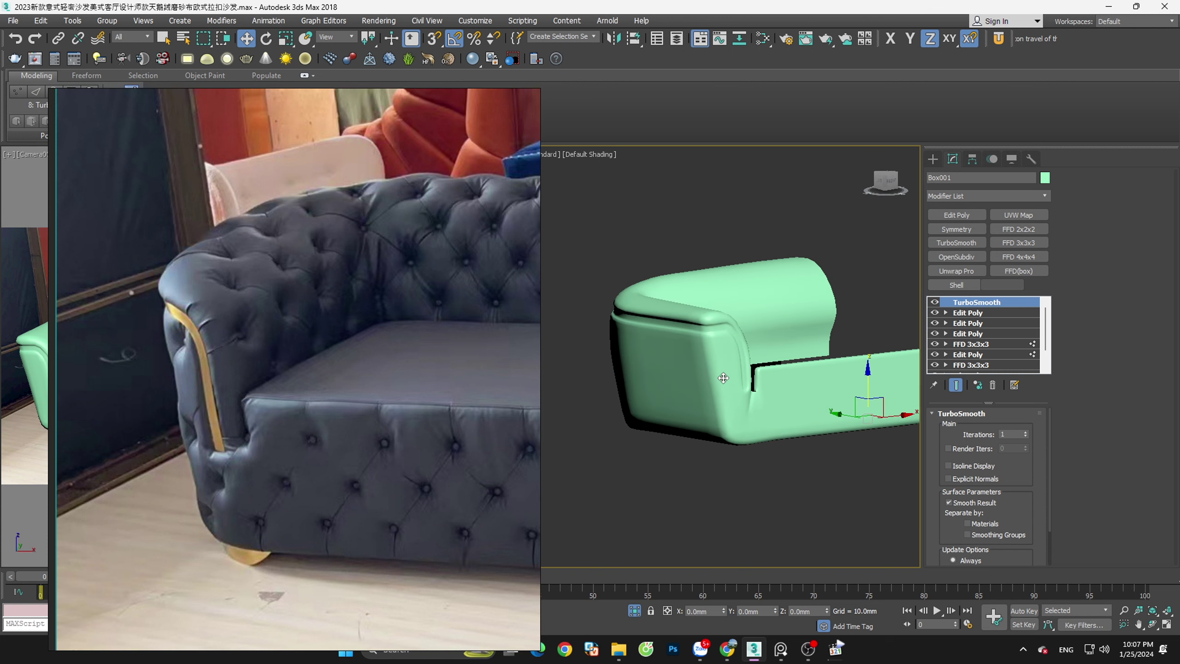
Return to Edit Poly below TurboSmooth in Vertex mode, viewing the arm front
left_click(992, 385)
key("F4")
scroll(742, 357, "up", 5)
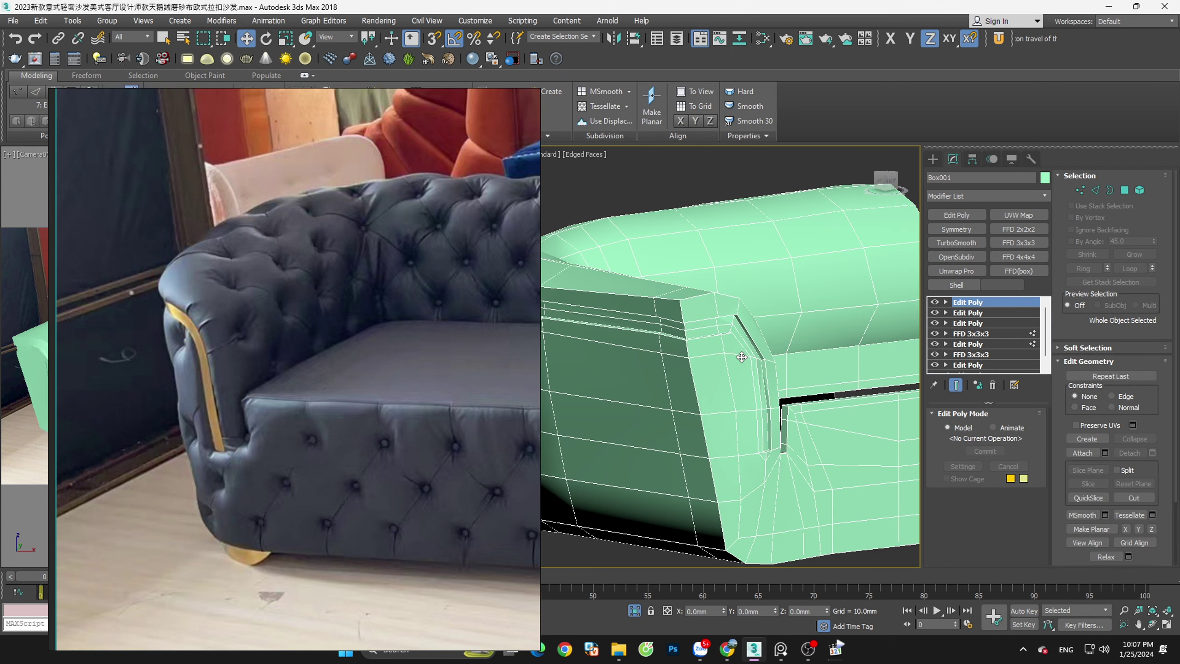
key("ctrl+z")
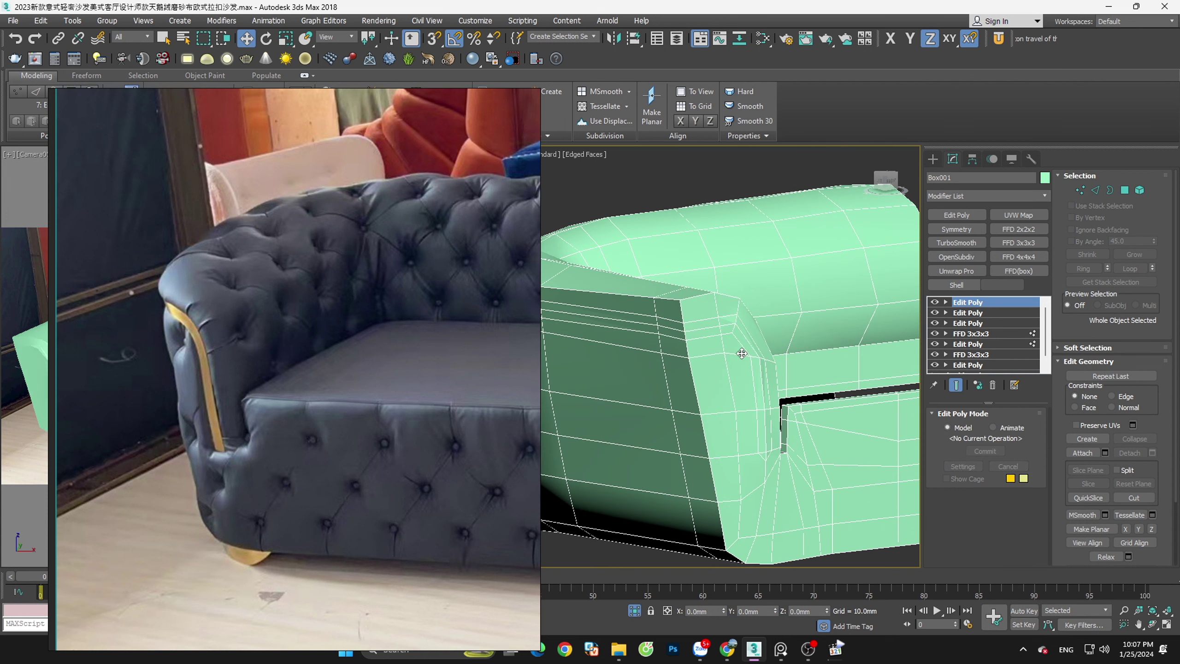
key("shift+e")
scroll(742, 353, "down", 3)
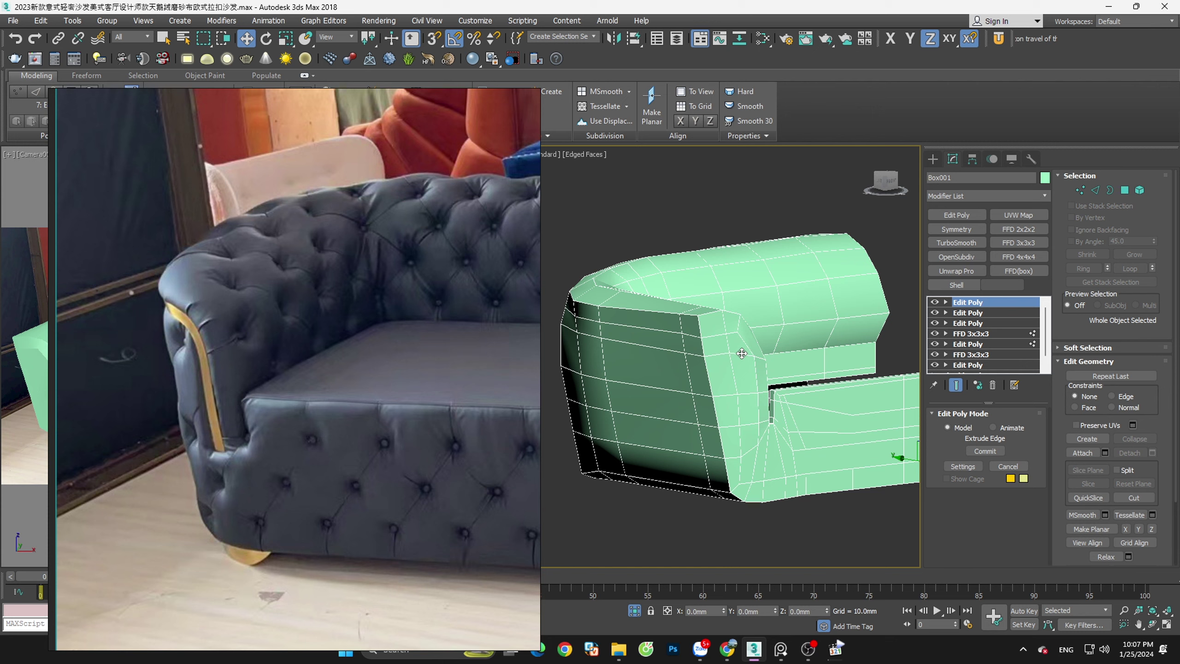
key("1")
scroll(750, 365, "up", 5)
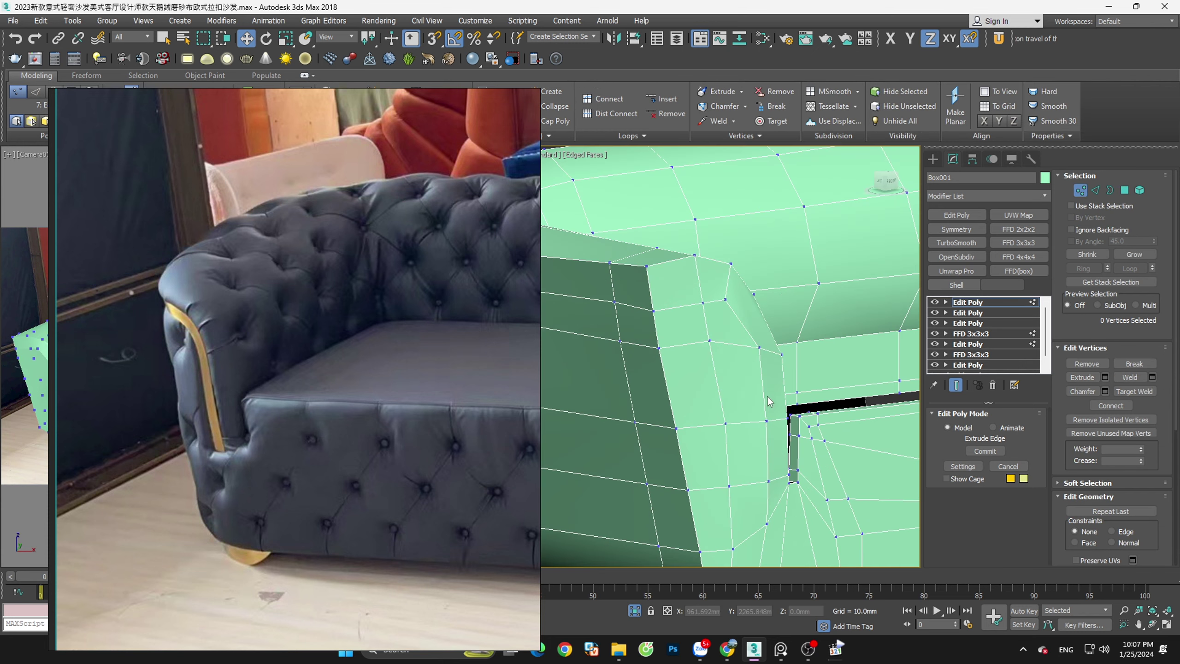
mouse_move(767, 394)
middle_mouse_down("alt")
mouse_move(743, 407)
mouse_move(762, 400)
middle_mouse_up("alt")
left_click(884, 182)
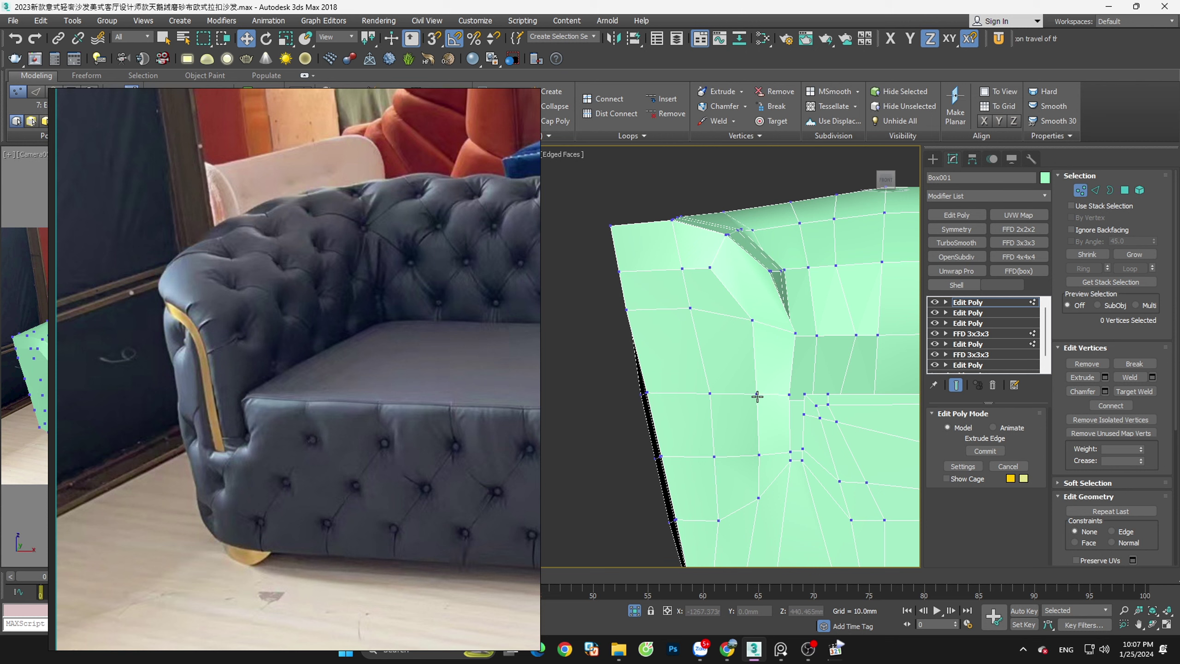
Cut a new edge across the arm front below the groove and select a vertex beside it
key("alt+c")
key("s")
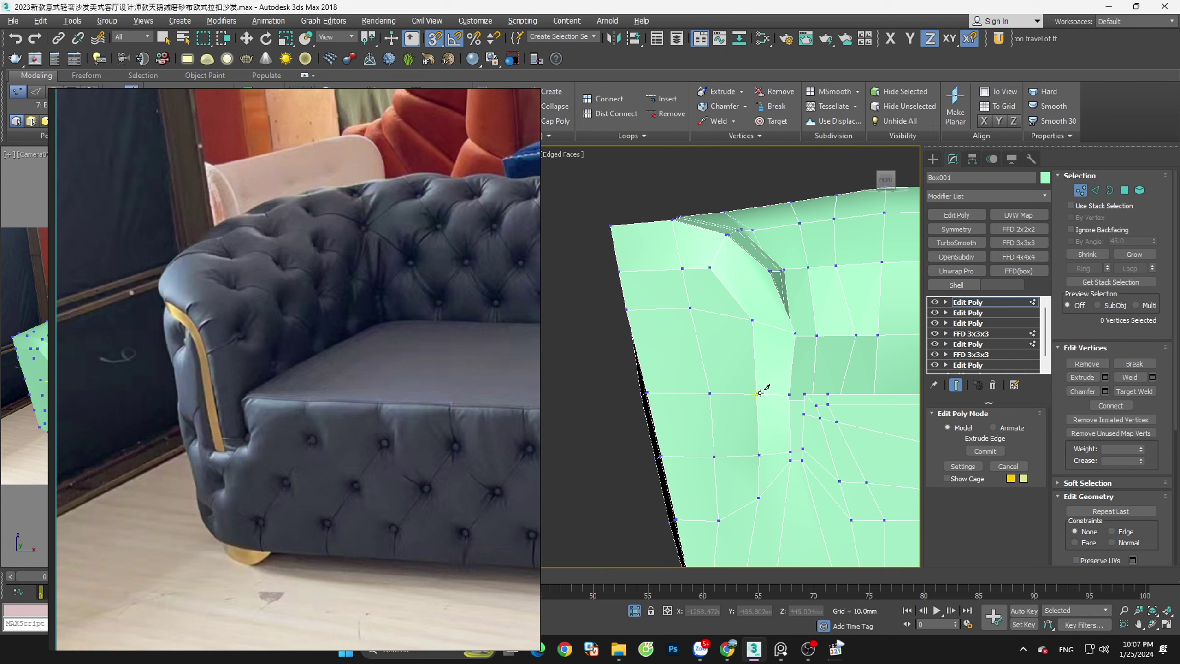
left_click(759, 393)
scroll(752, 324, "up", 2)
key("s")
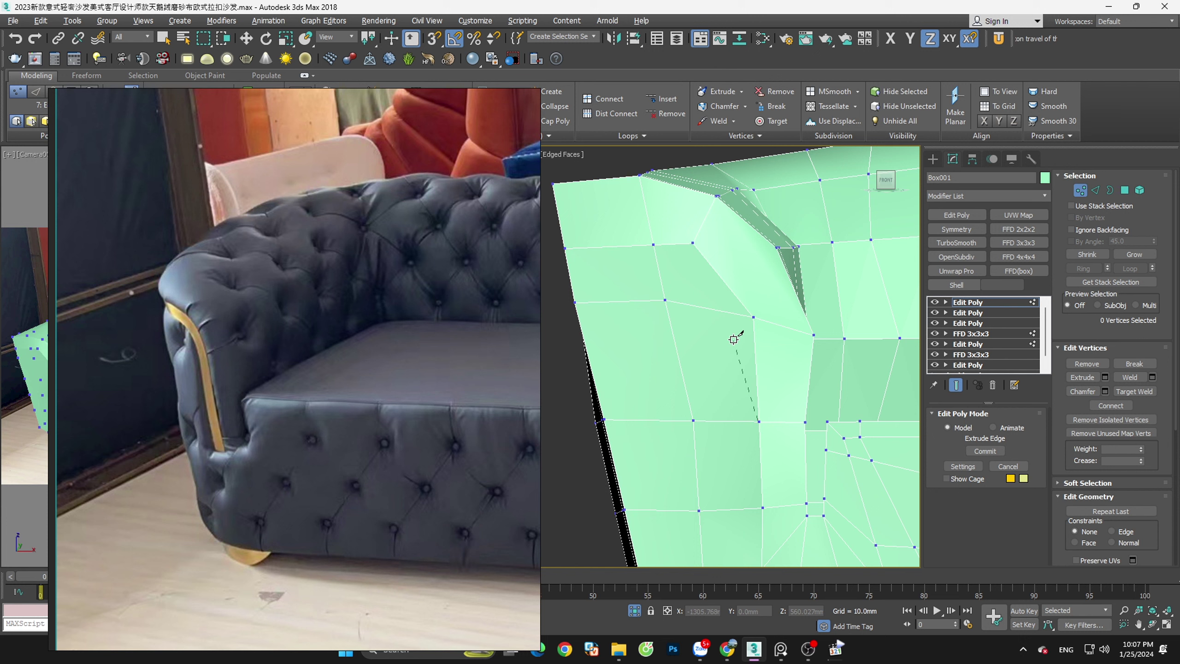
left_click(733, 341)
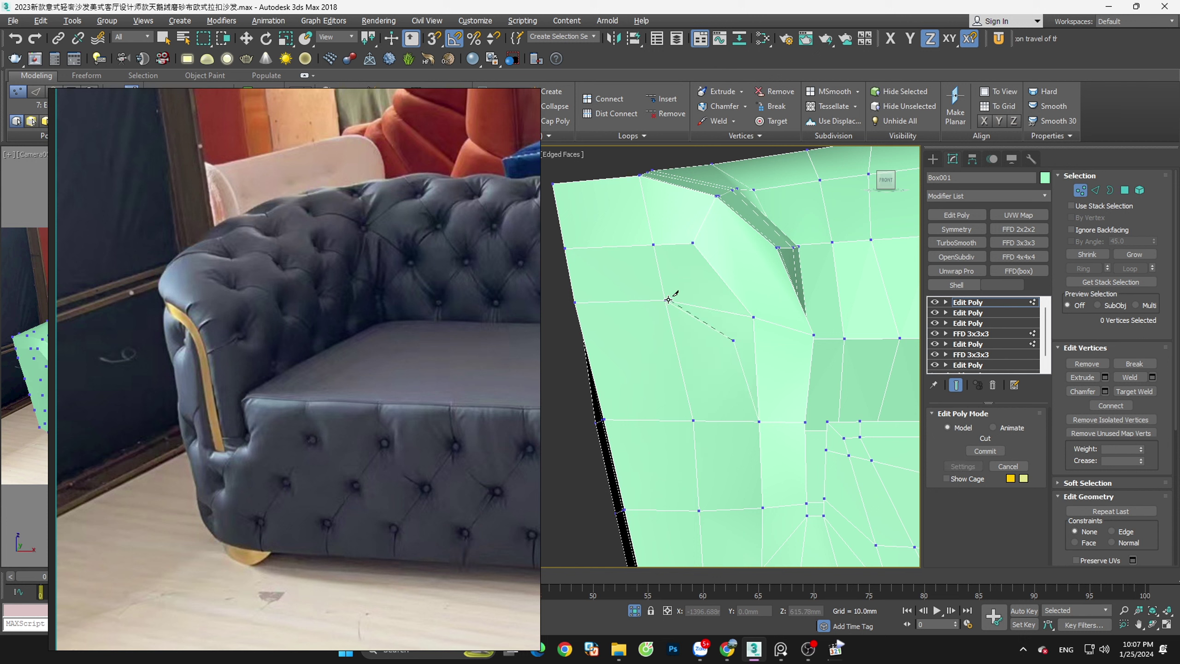
right_click(769, 311)
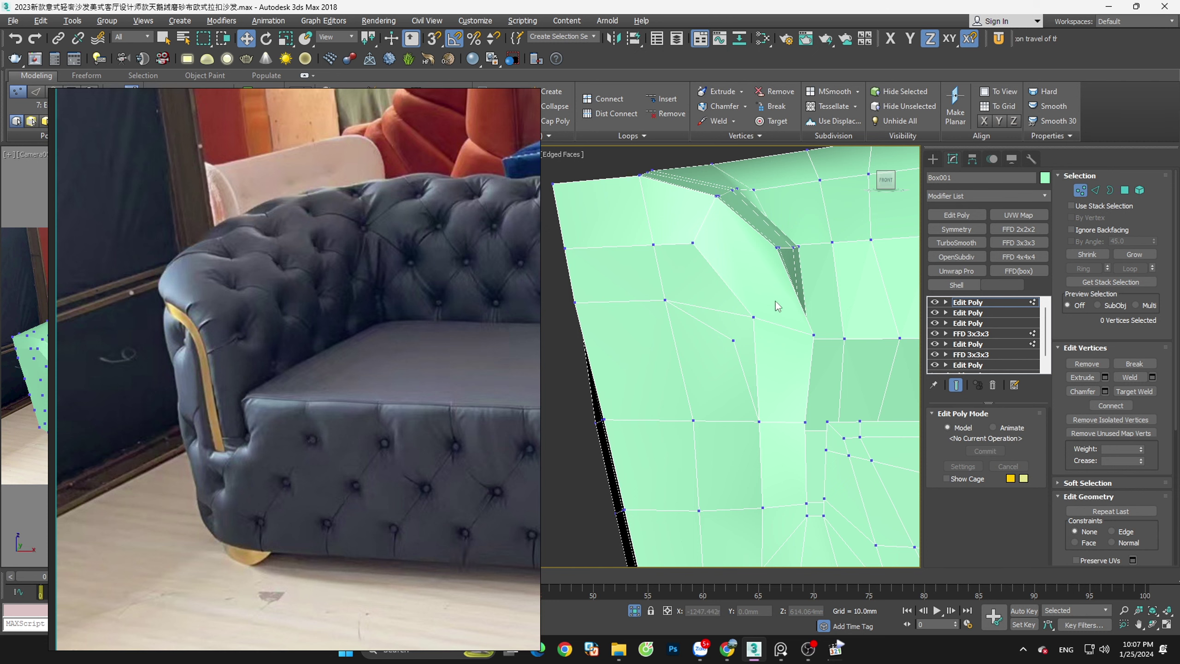
left_click(753, 318)
Cut a new edge from the arm front to the groove vertex with snapping on
left_click(733, 342, "ctrl")
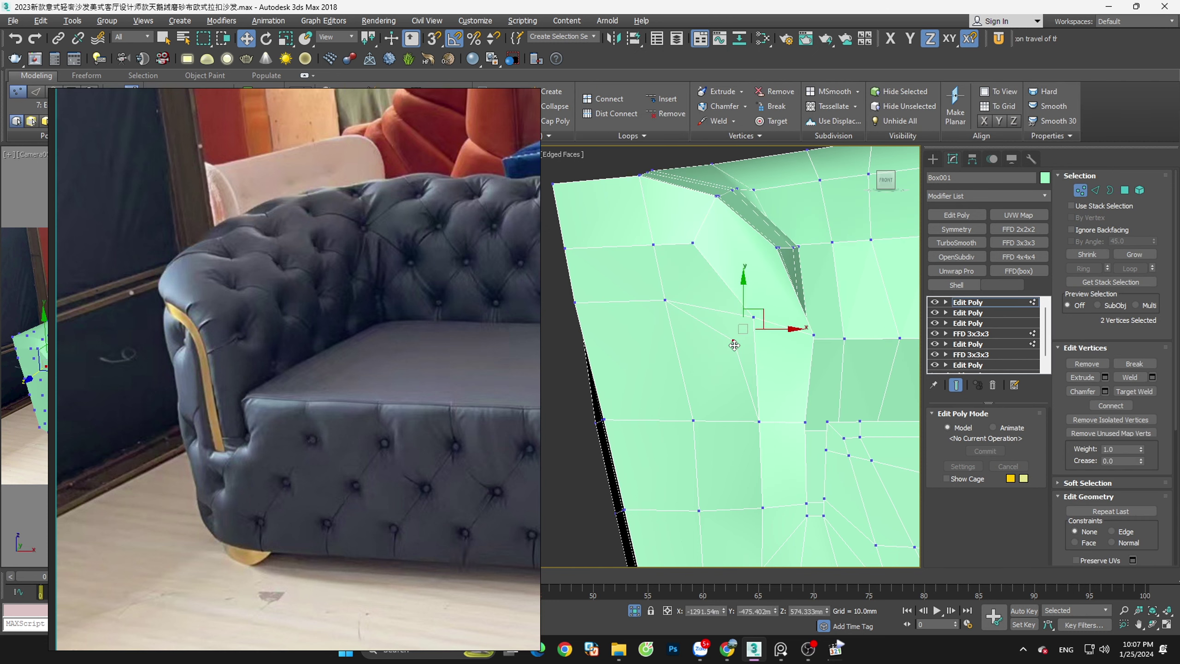
left_click(776, 352)
scroll(754, 343, "up", 2)
key("alt+c")
key("s")
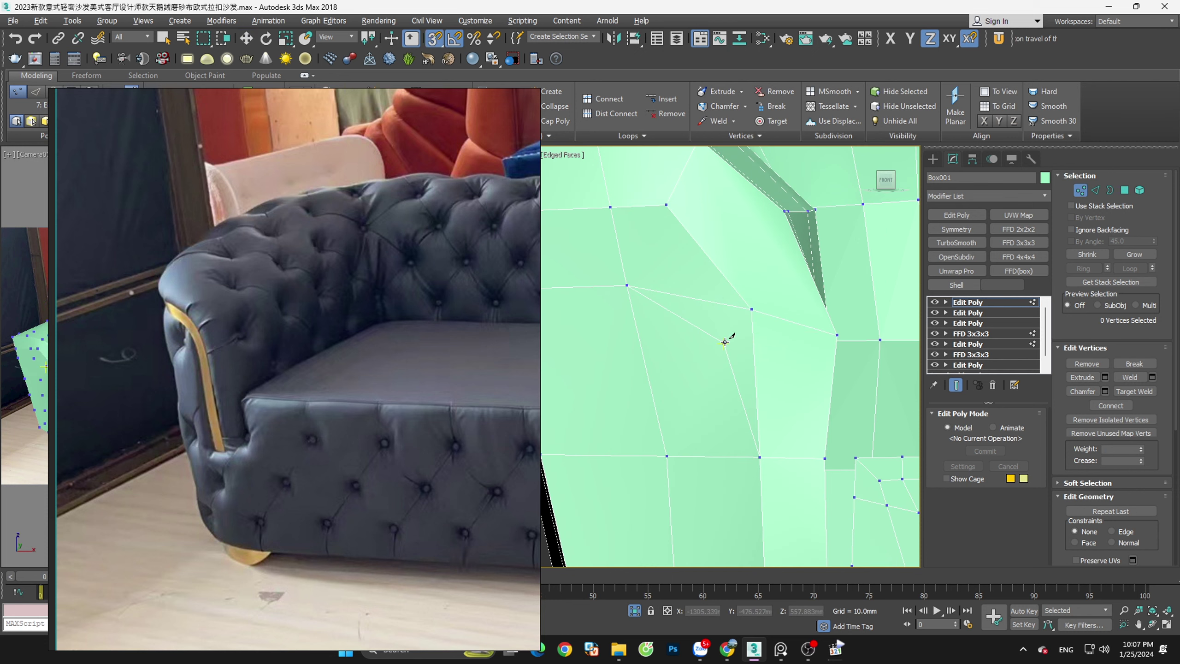
left_click(752, 311)
right_click(784, 335)
Select the stray diagonal edge and remove it
key("2")
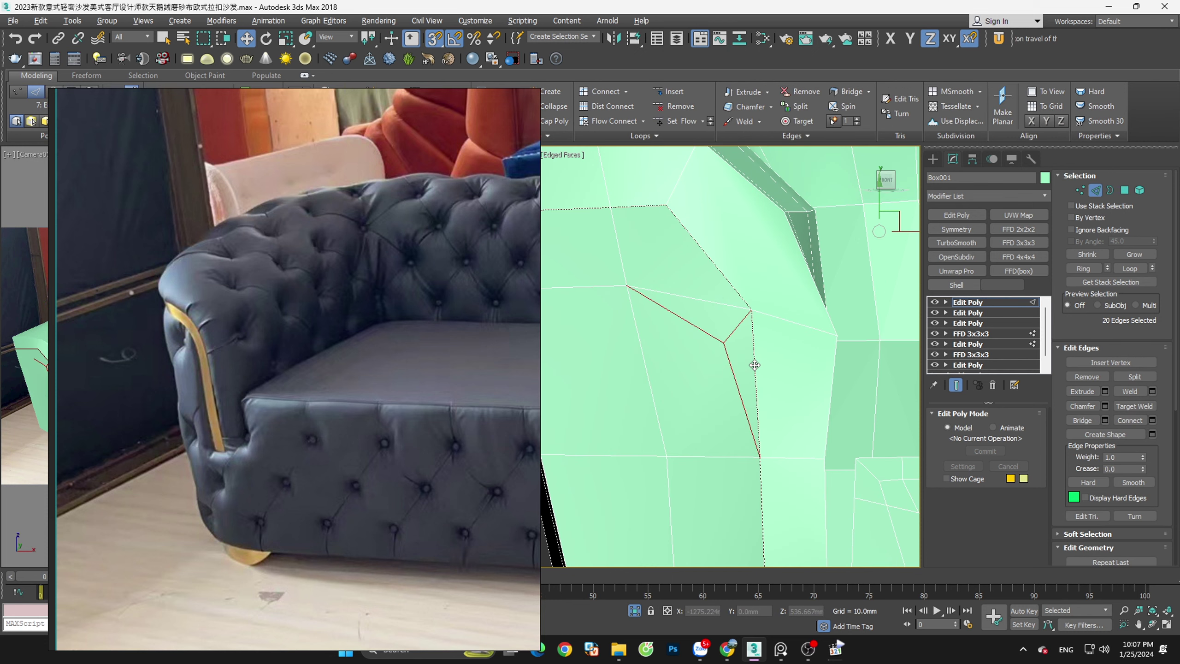
left_click(767, 370)
scroll(778, 375, "down", 3)
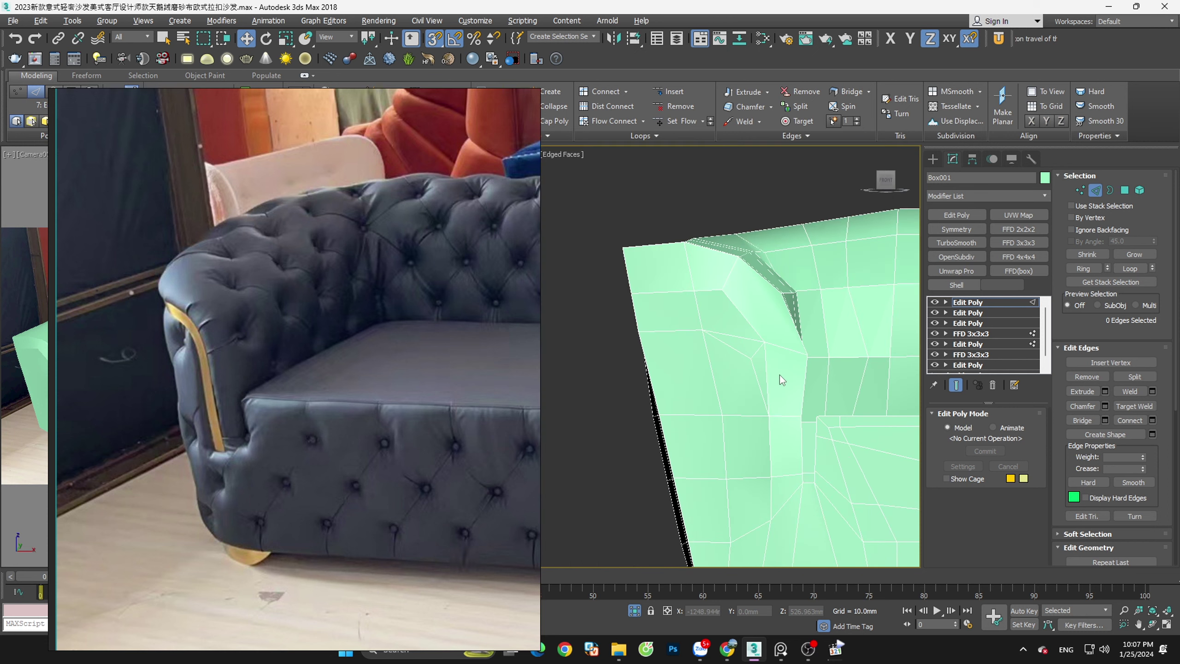
scroll(751, 324, "up", 2)
left_click(749, 325)
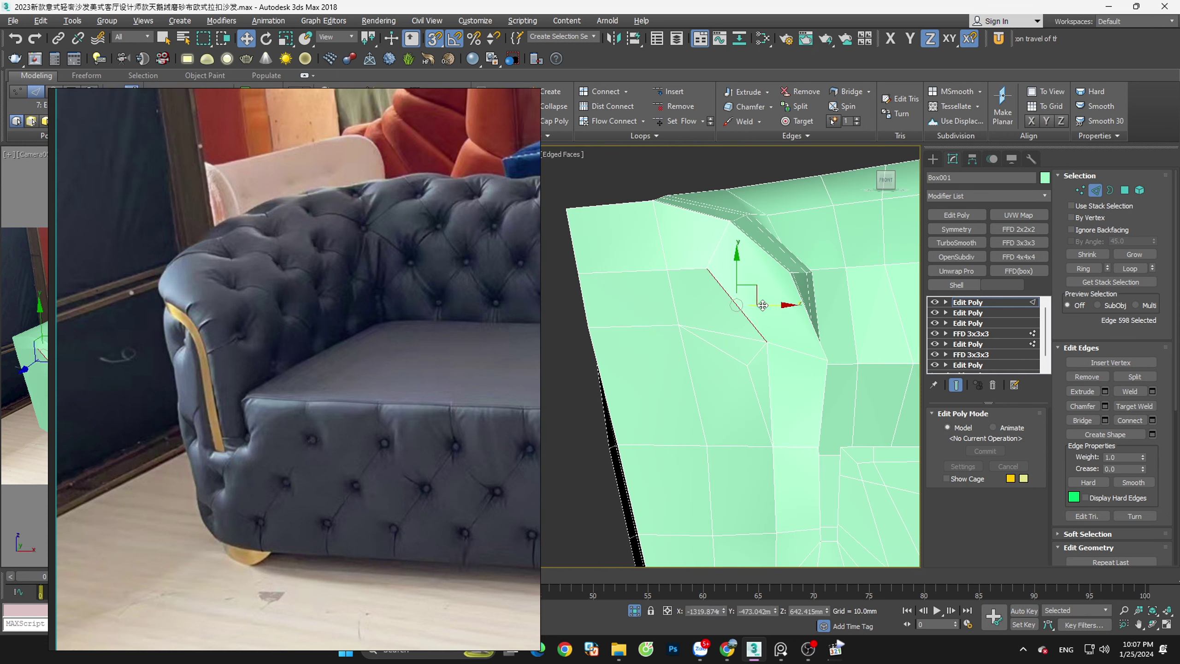
key("Delete")
key("ctrl+z")
key("BackSpace")
Preview a chamfer on the 17-edge seam loop, cancel it, and clear the edge selection
key("ctrl+z")
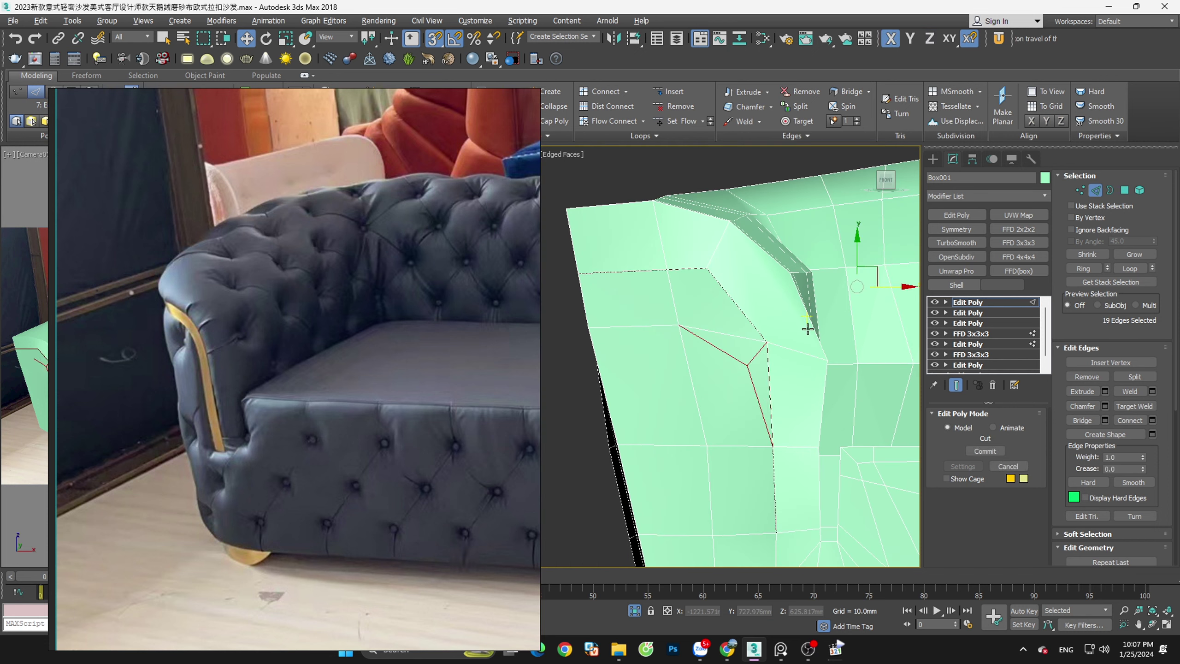
key("ctrl+z")
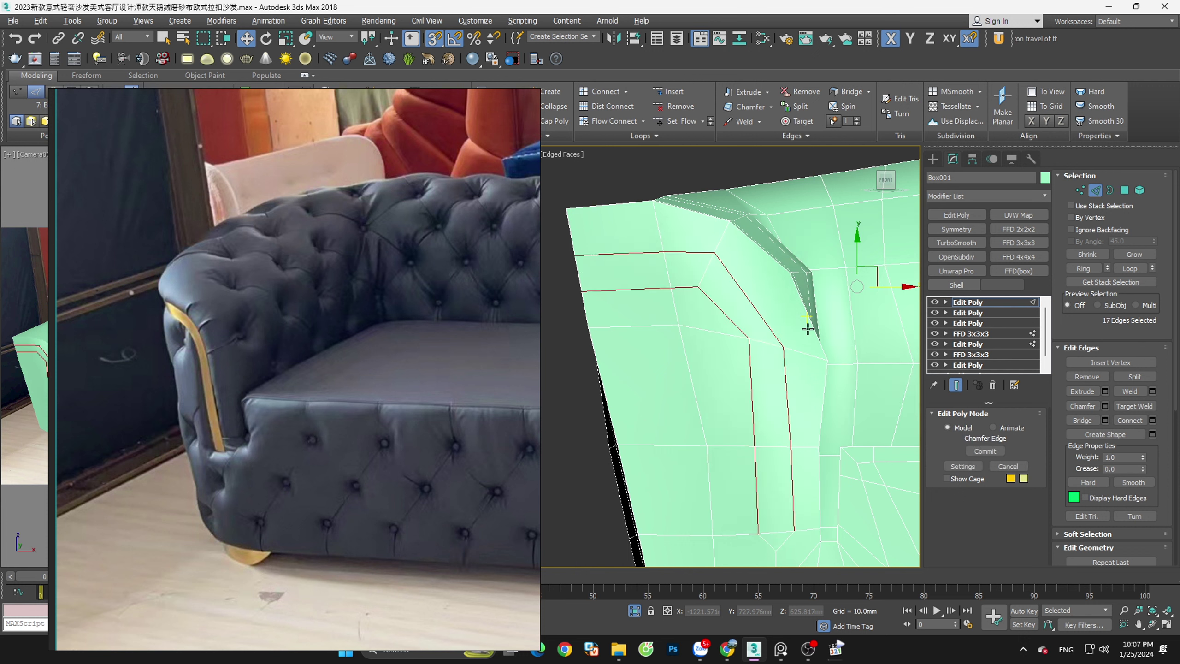
key("ctrl+z")
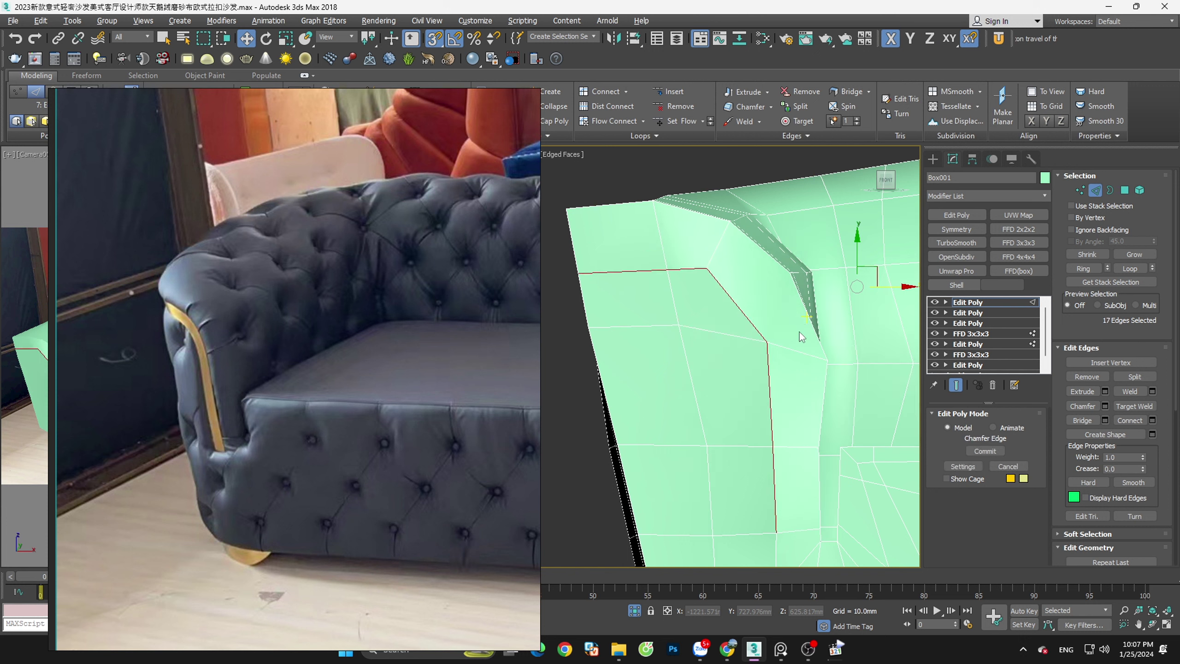
key("ctrl+z")
key("ctrl+z")
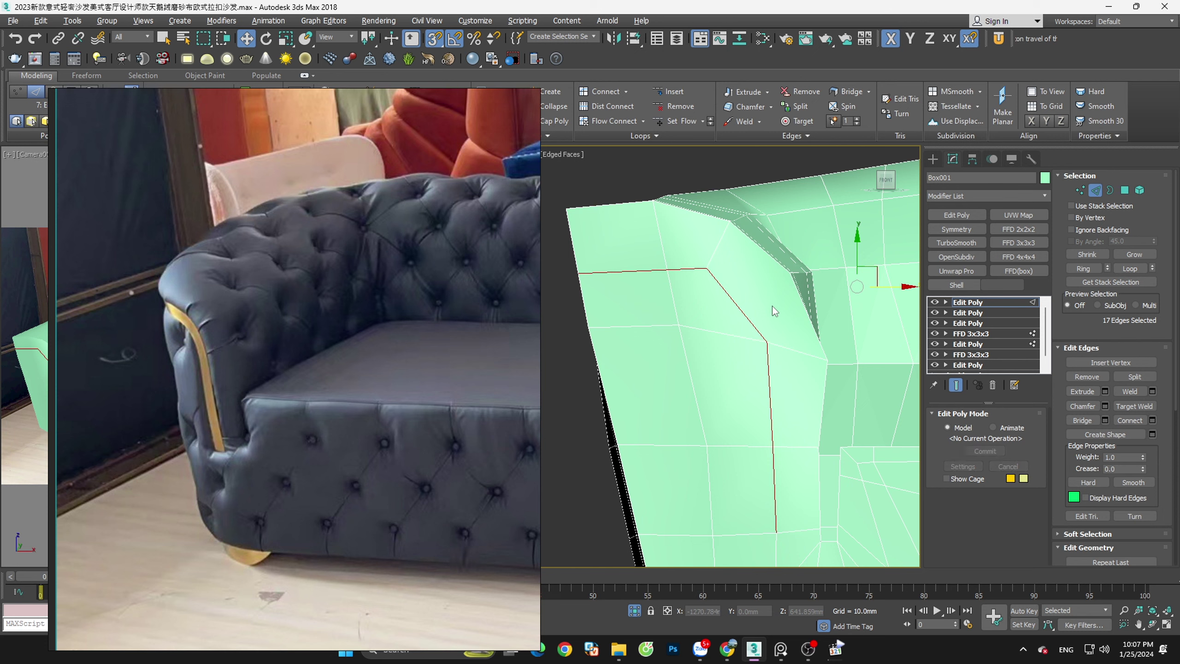
left_click(765, 335)
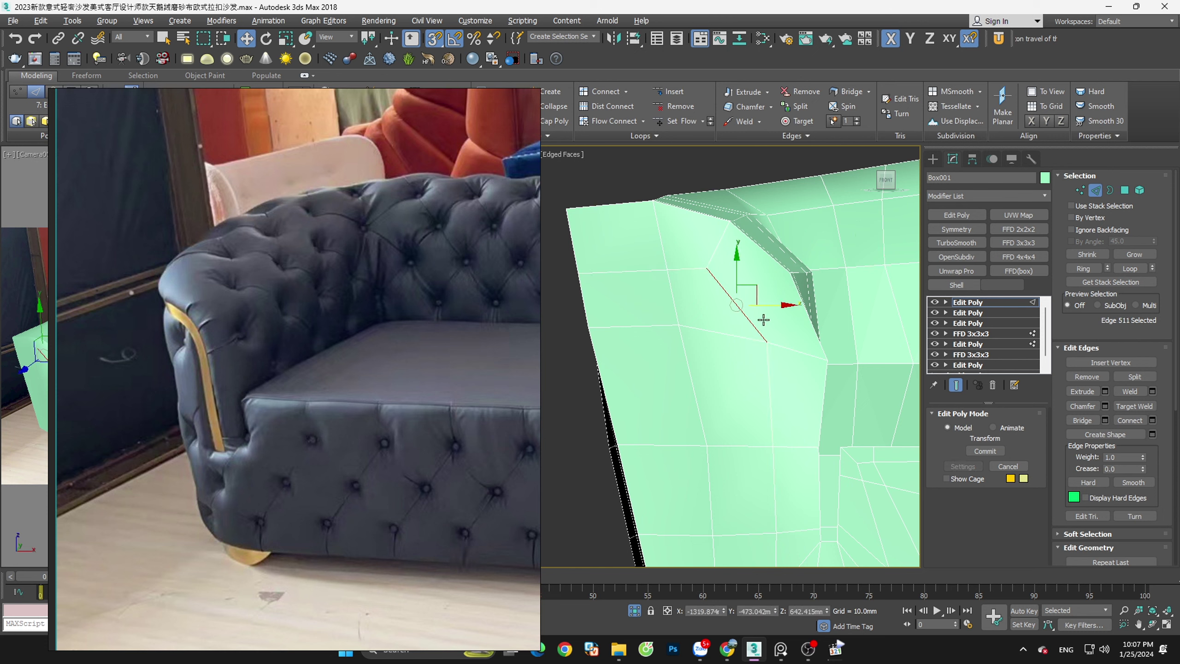
left_click(793, 337)
scroll(792, 334, "down", 3)
Move vertex 256 down and left on XY into line beside the groove
scroll(792, 334, "down", 3)
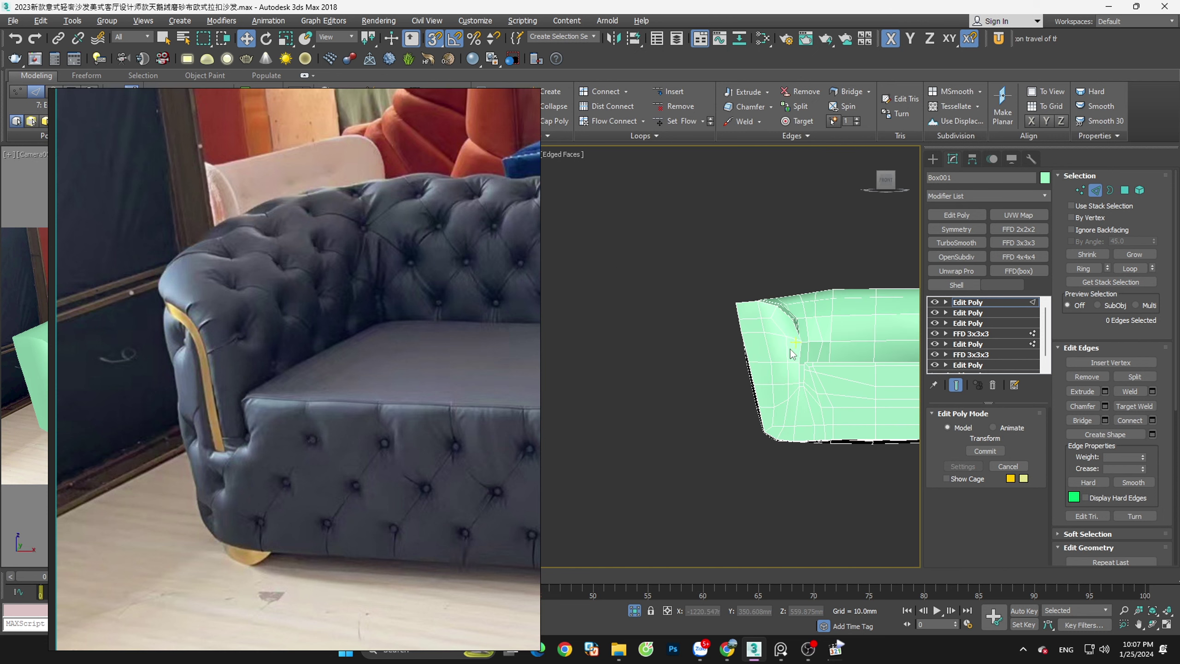
scroll(789, 349, "down", 3)
middle_click_drag(775, 366, 790, 358, "alt")
scroll(804, 358, "up", 3)
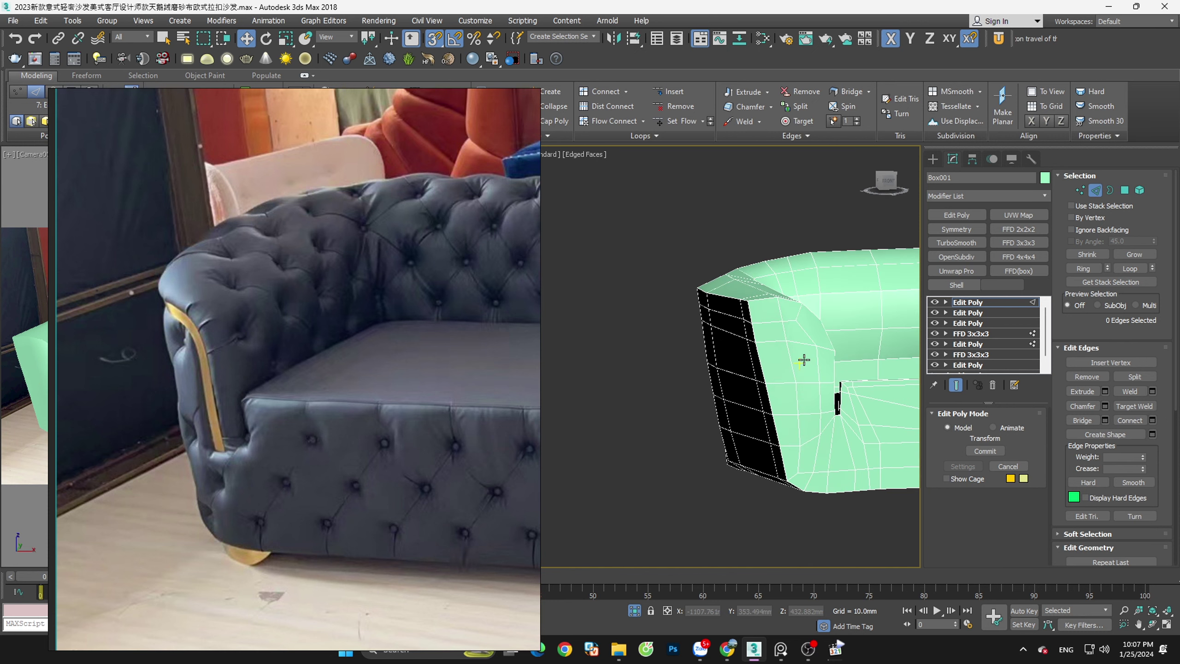
scroll(813, 353, "up", 4)
key("1")
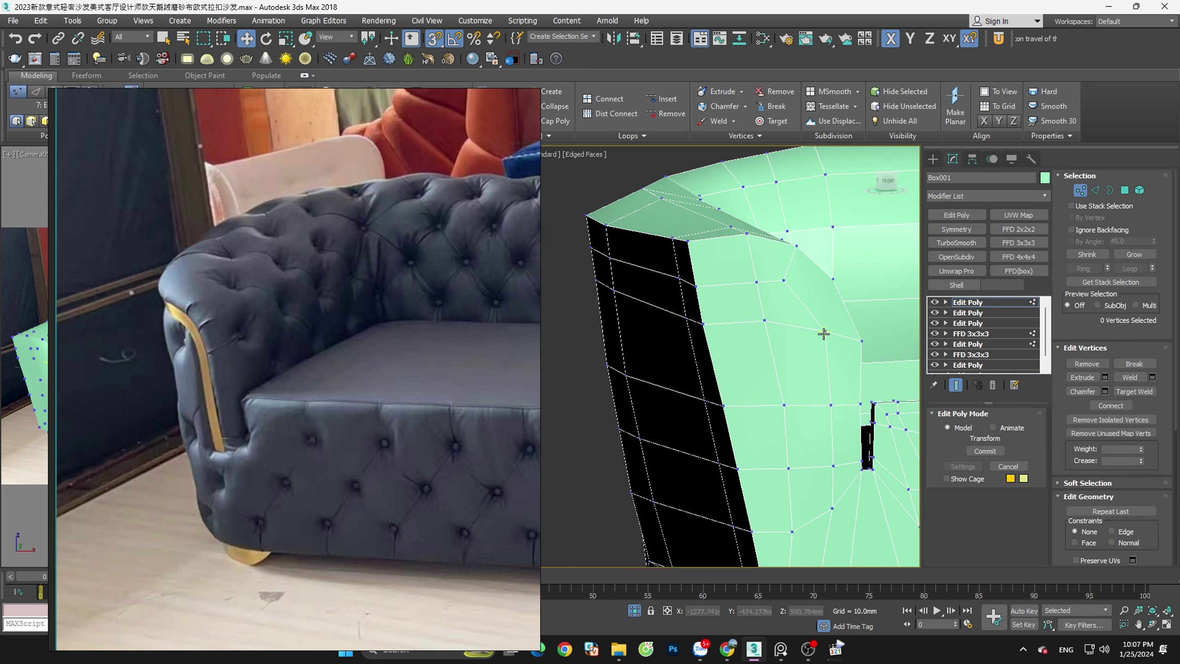
left_click(825, 330)
mouse_move(825, 332)
middle_mouse_down("alt")
mouse_move(849, 325)
mouse_move(800, 279)
middle_mouse_up("alt")
scroll(792, 265, "up", 2)
scroll(792, 265, "up", 2)
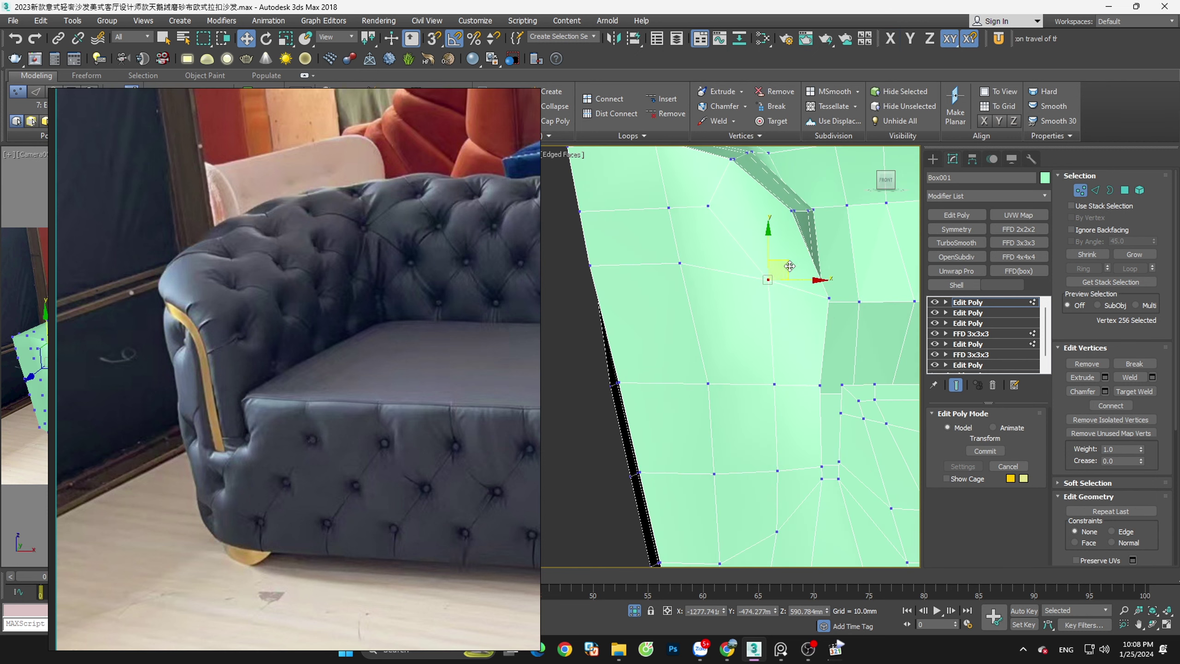
left_click_drag(792, 265, 773, 277)
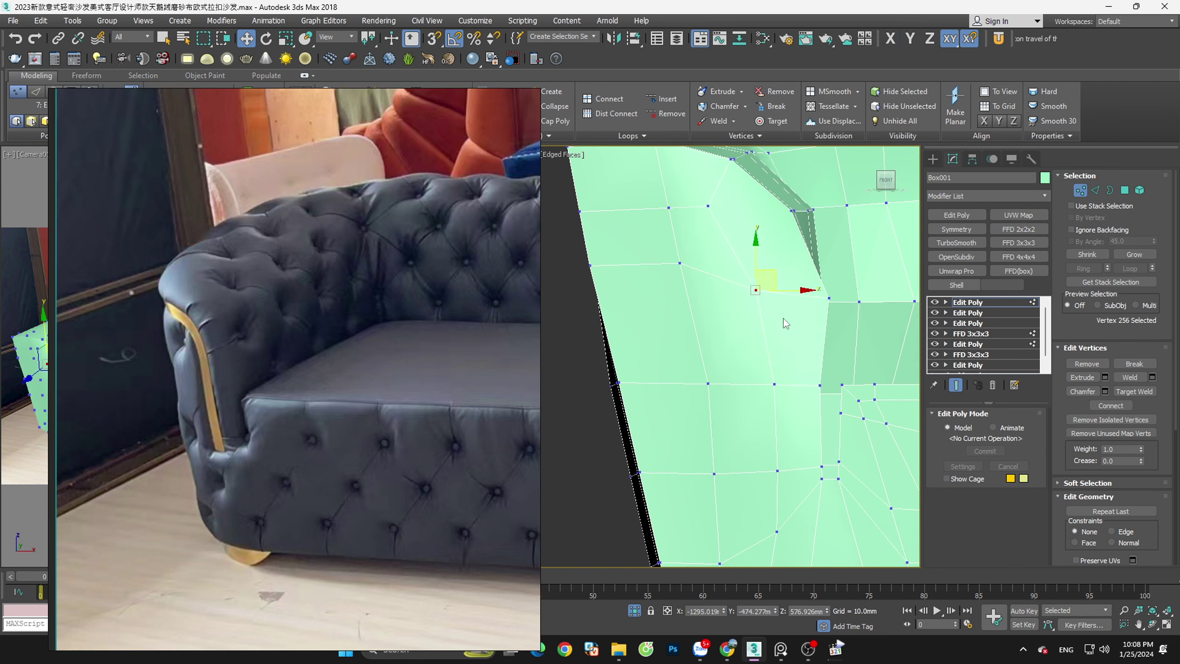
Select the horizontal and vertical edge loops across the arm front
key("2")
double_click(724, 279)
scroll(690, 318, "down", 2)
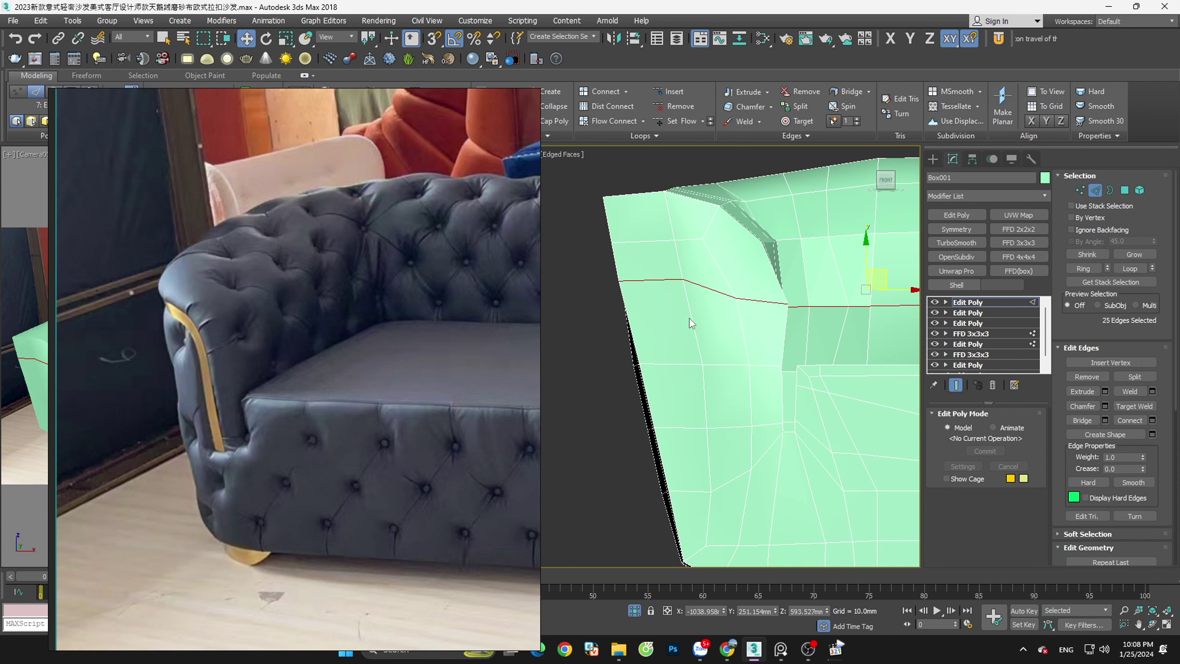
double_click(745, 329)
scroll(745, 328, "down", 3)
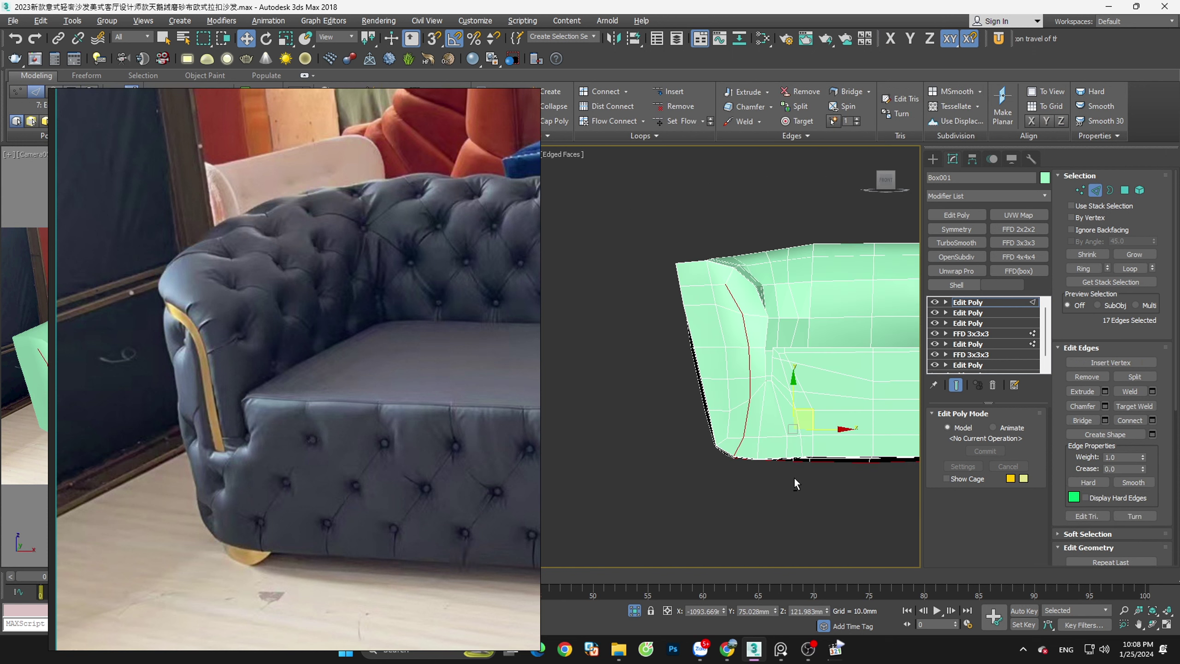
scroll(706, 297, "up", 3)
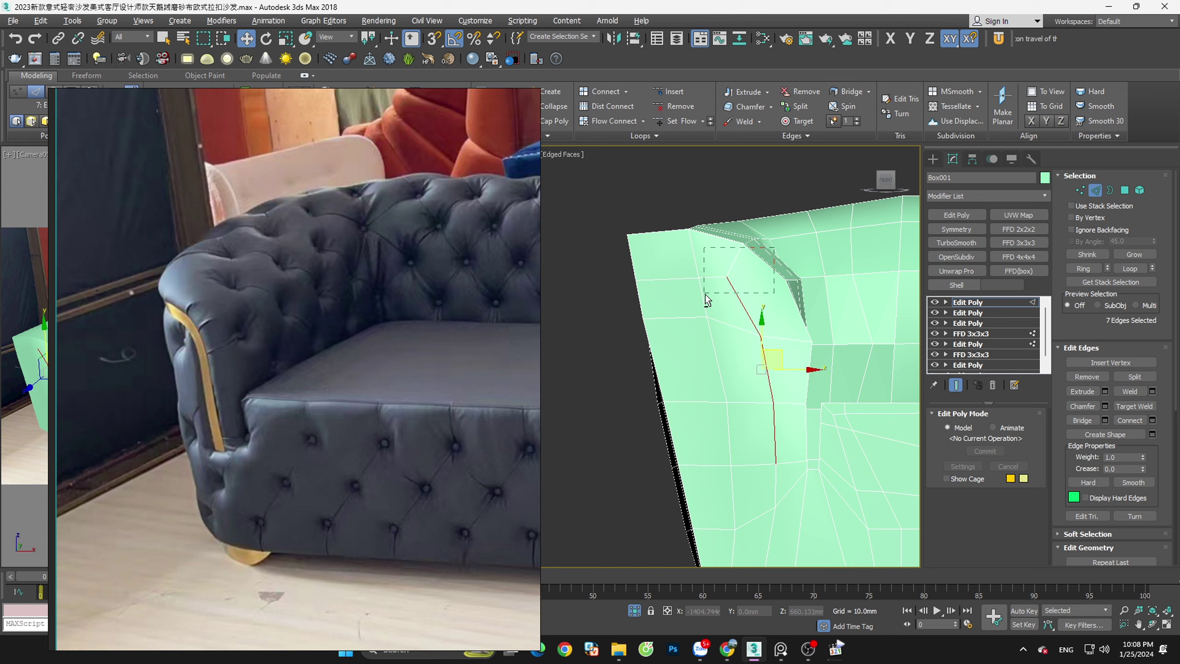
double_click(693, 319, "ctrl")
scroll(694, 319, "down", 3)
Deselect extra edges, trimming the 31-edge selection to a 15-edge loop down the arm
middle_click_drag(785, 356, 746, 431, "alt")
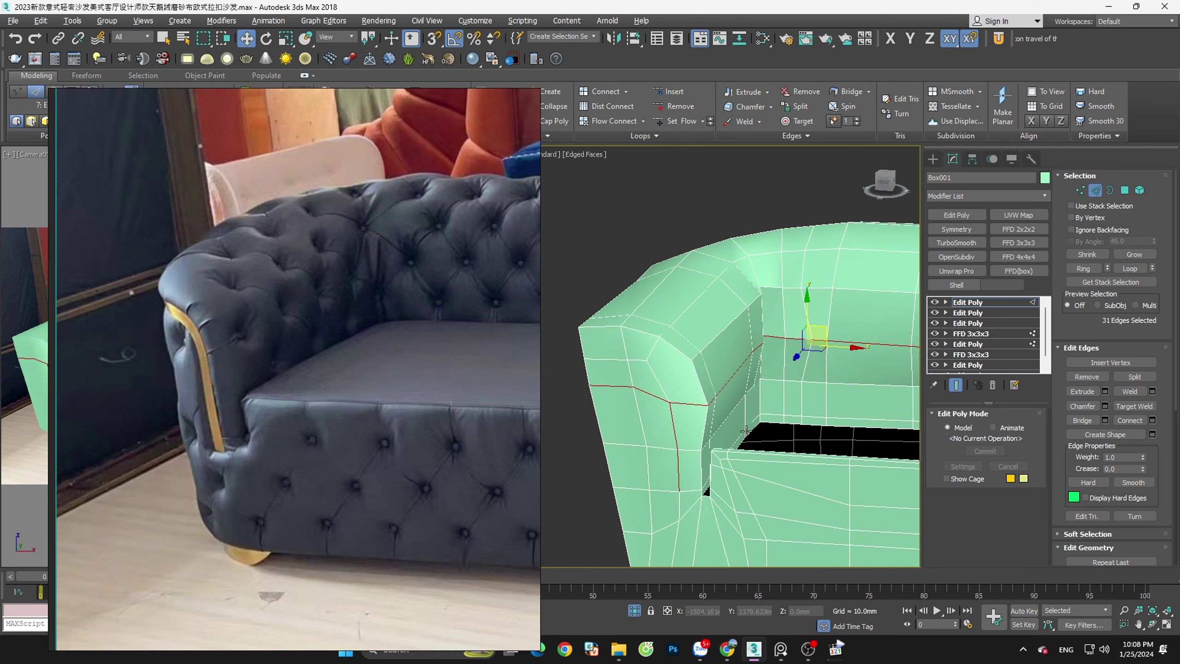
left_click(717, 367, "alt")
mouse_move(718, 367)
middle_mouse_down("alt")
mouse_move(693, 393)
mouse_move(711, 400)
middle_mouse_up("alt")
left_click(842, 442, "alt")
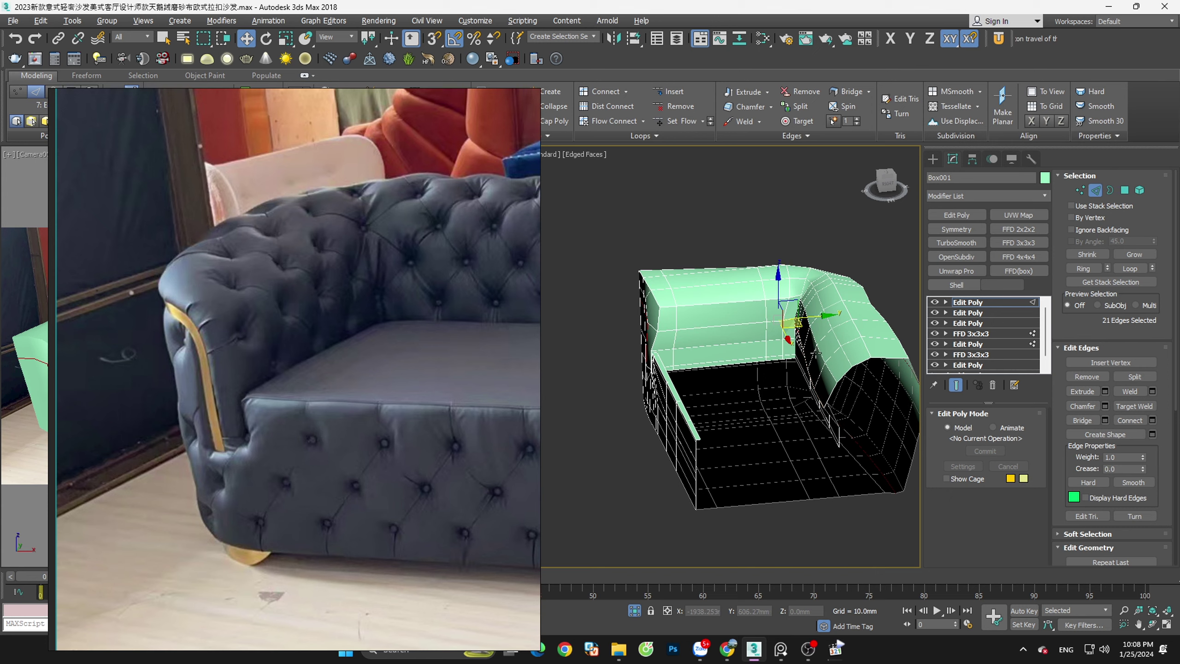
left_click(780, 318, "alt")
mouse_move(779, 318)
middle_mouse_down("alt")
mouse_move(918, 272)
mouse_move(892, 479)
middle_mouse_up("alt")
left_click_drag(892, 479, 743, 426, "alt")
mouse_move(743, 426)
middle_mouse_down("alt")
mouse_move(847, 431)
mouse_move(702, 445)
middle_mouse_up("alt")
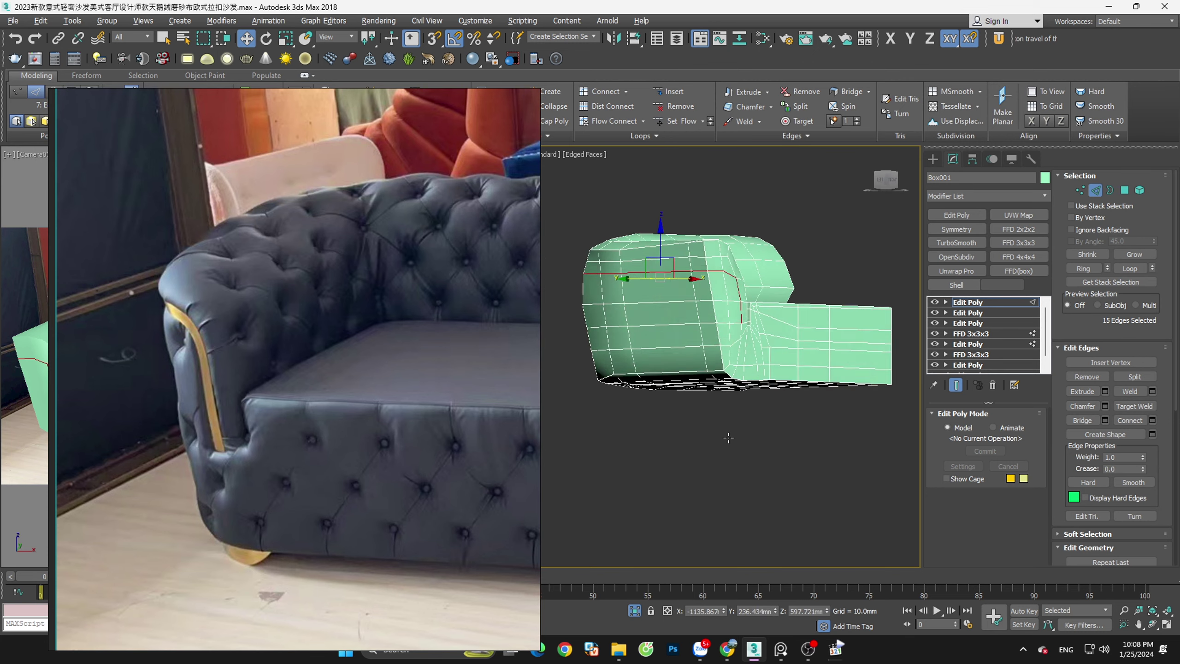
scroll(681, 320, "up", 5)
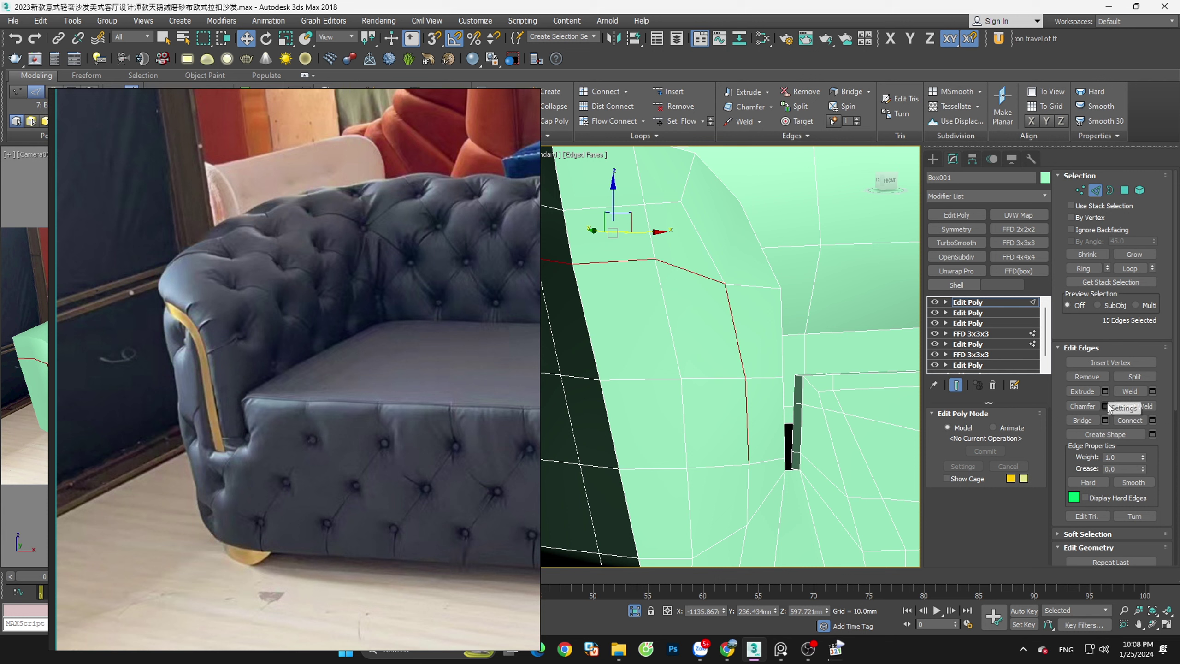
Extrude the arm's 15-edge loop into a groove strip about 23 mm wide
left_click(1102, 391)
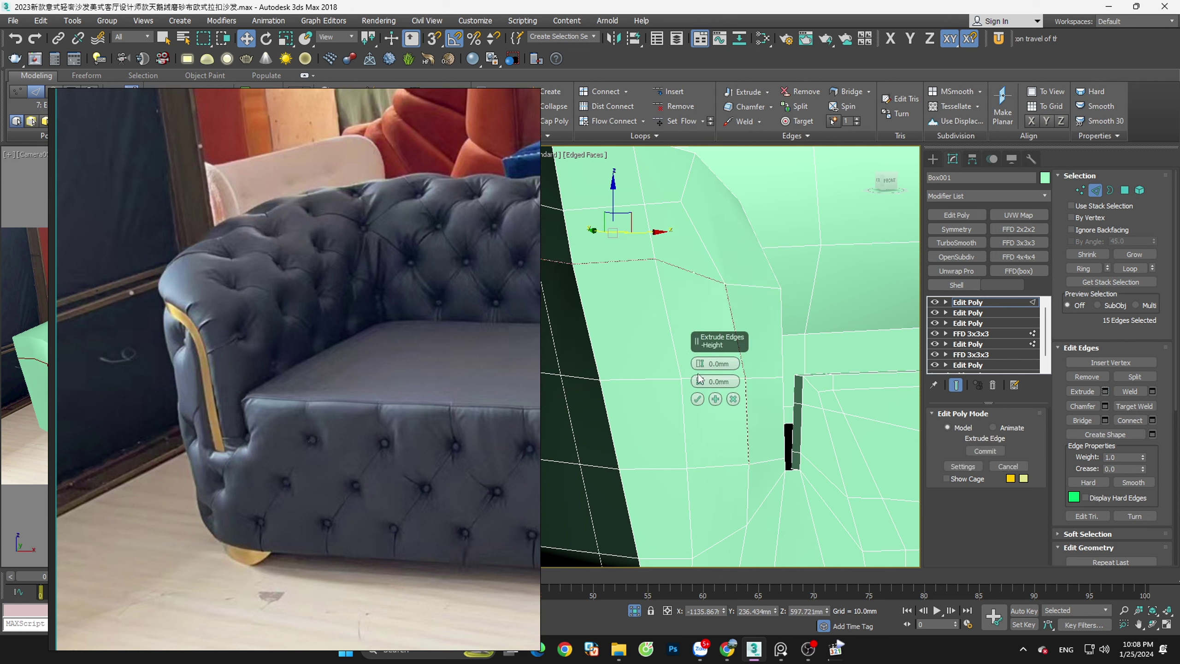
left_click_drag(700, 379, 704, 363)
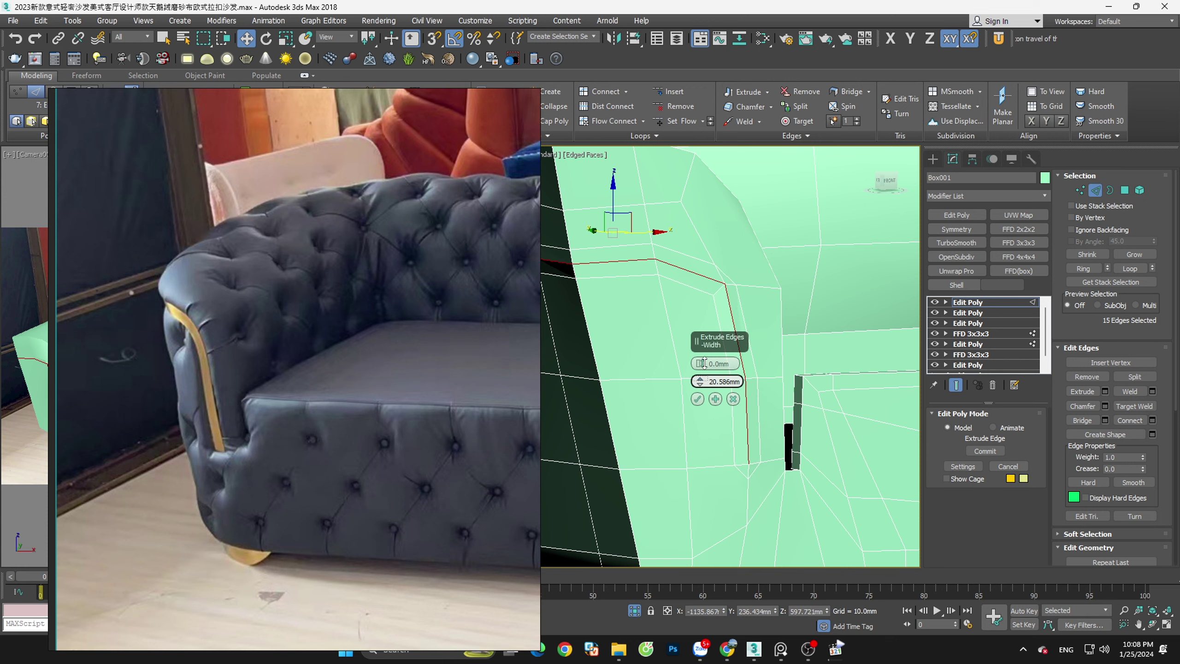
scroll(857, 379, "down", 5)
middle_click_drag(848, 385, 828, 375, "alt")
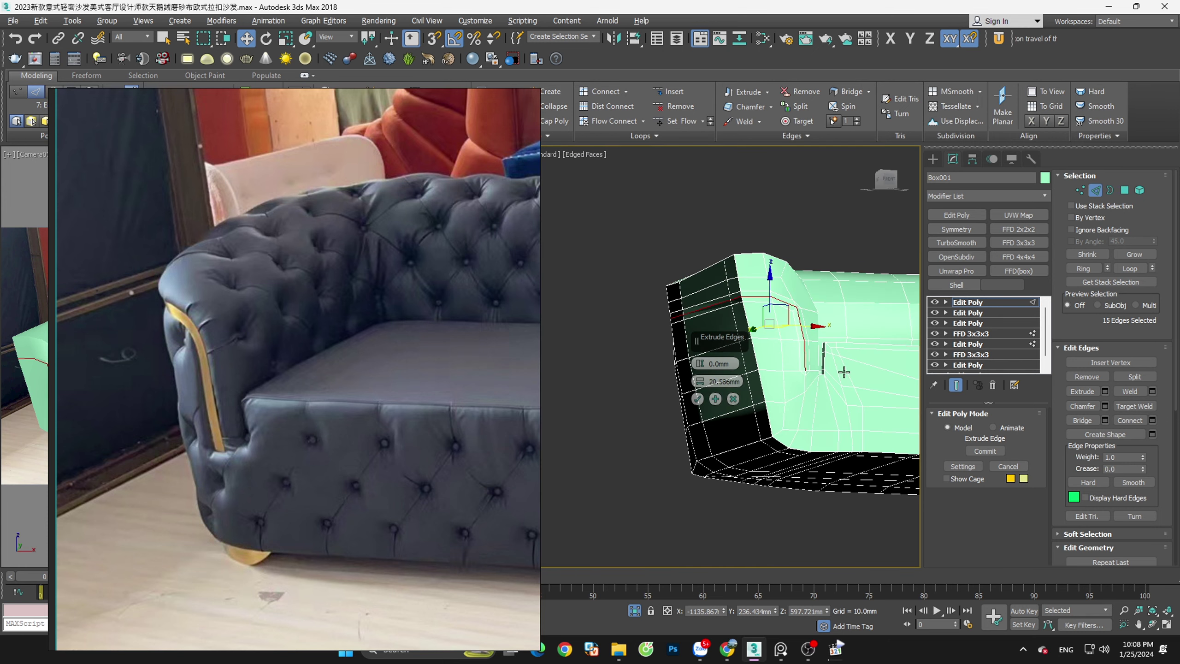
scroll(752, 334, "up", 3)
scroll(752, 334, "up", 2)
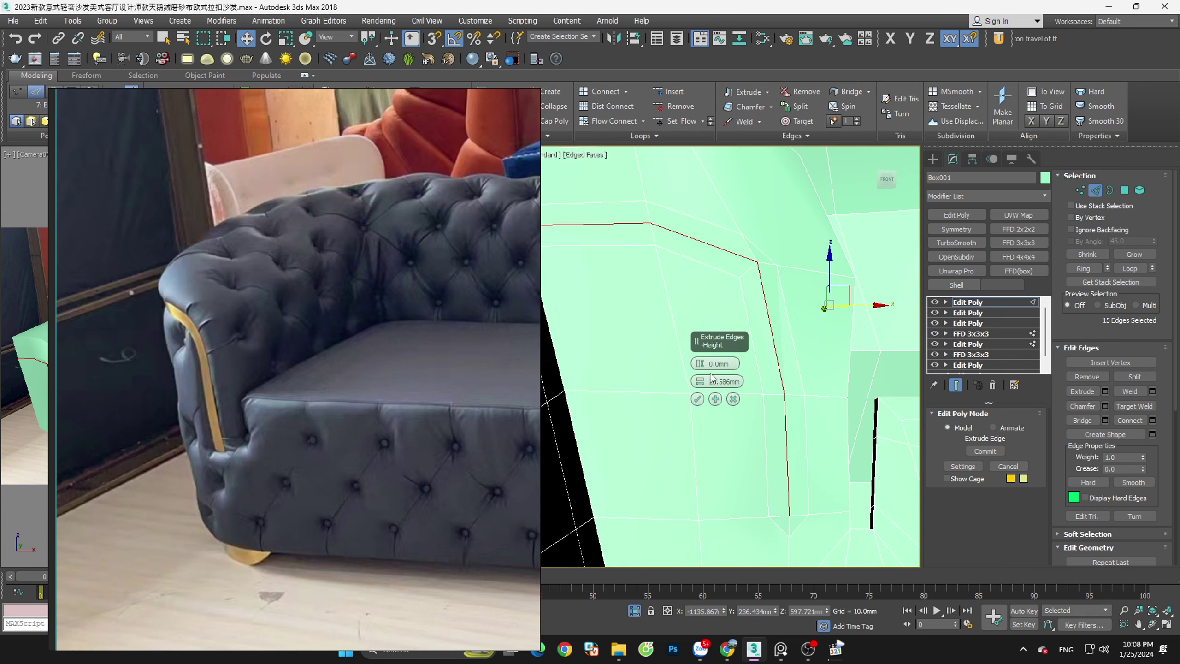
left_click_drag(700, 380, 701, 373)
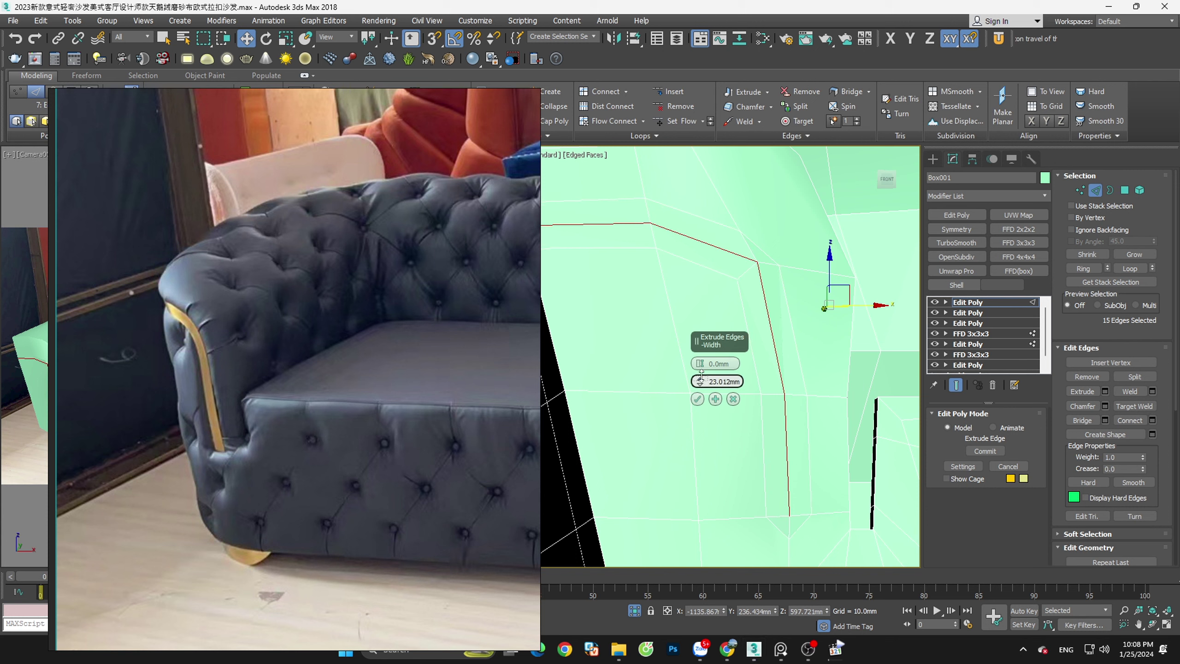
left_click(697, 399)
Collapse the two neighbouring vertices at the top of the groove into one
key("1")
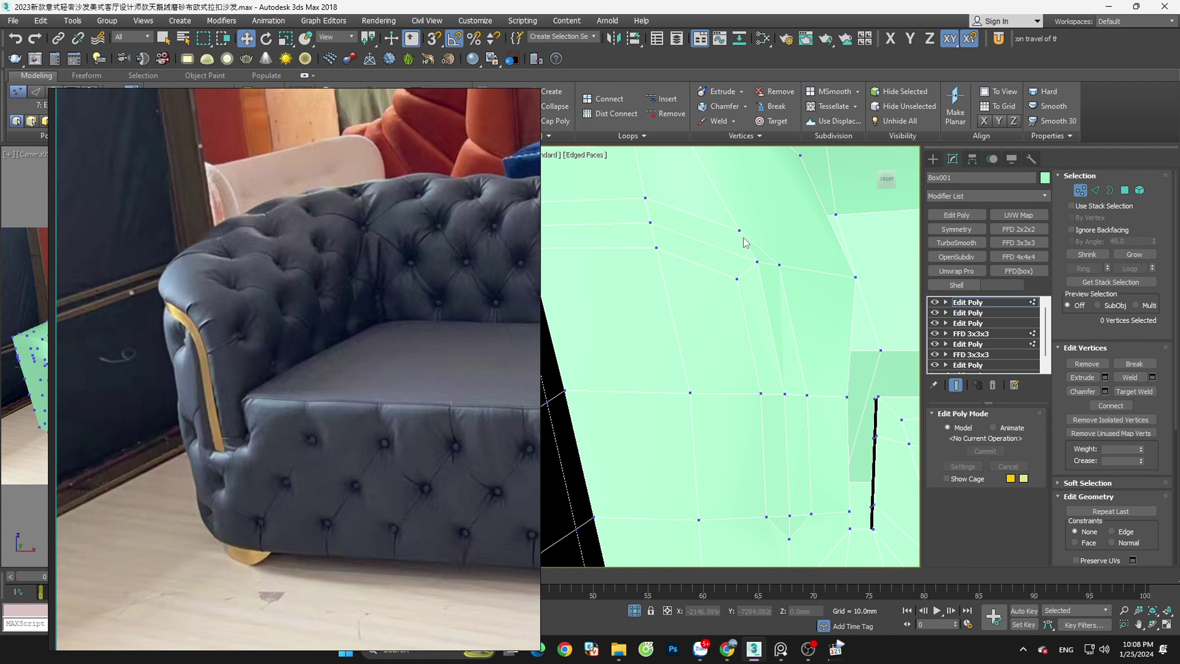
left_click(740, 230)
left_click(779, 265, "ctrl")
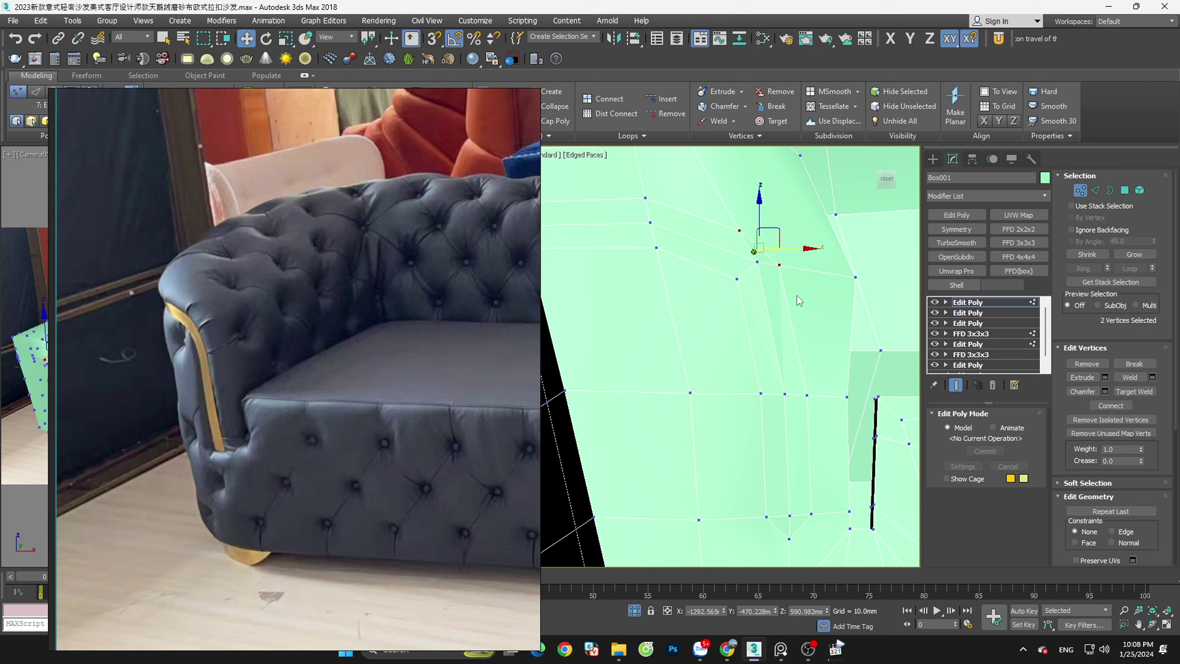
key("ctrl+alt+c")
Move the merged vertex into place on the arm and clear the vertex selection
middle_click_drag(785, 250, 772, 308)
scroll(772, 309, "up", 2)
scroll(763, 334, "up", 2)
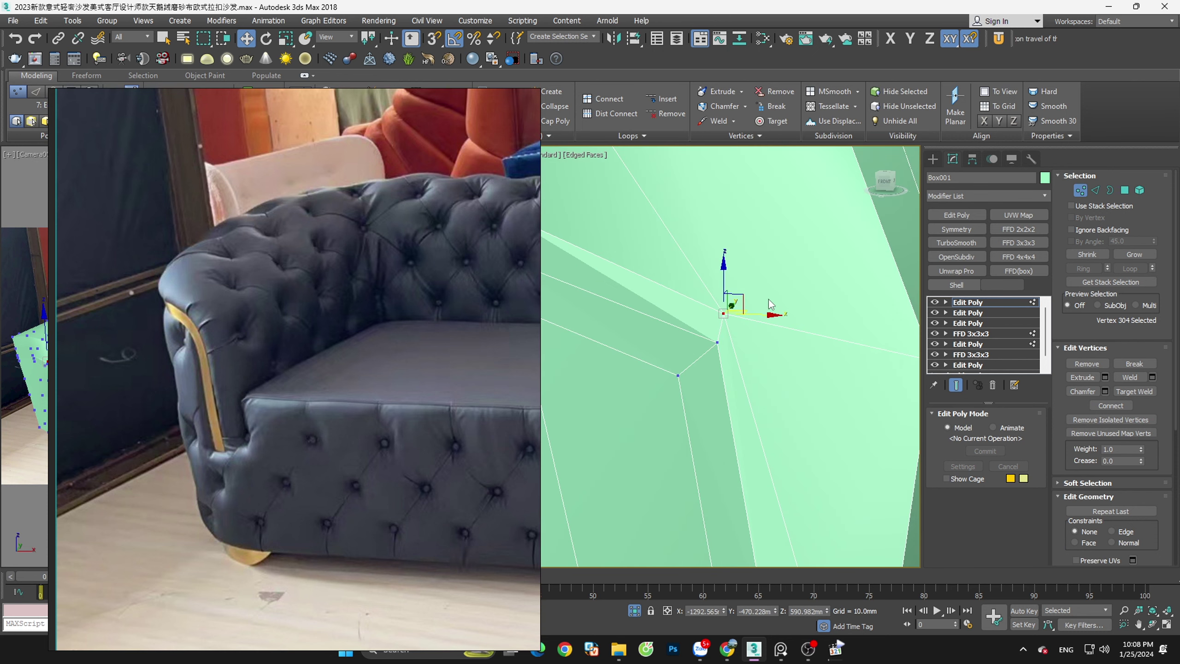
left_click_drag(744, 305, 757, 295)
scroll(757, 297, "down", 2)
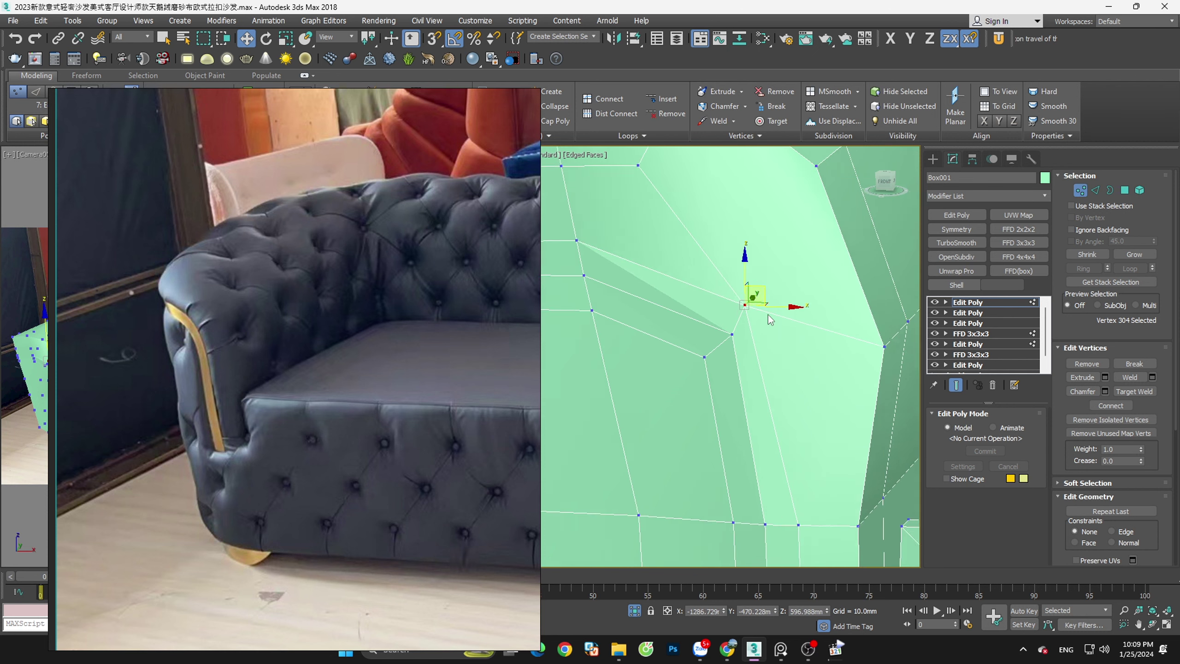
scroll(762, 297, "down", 2)
left_click(801, 214, "ctrl")
left_click(838, 287)
scroll(839, 289, "down", 3)
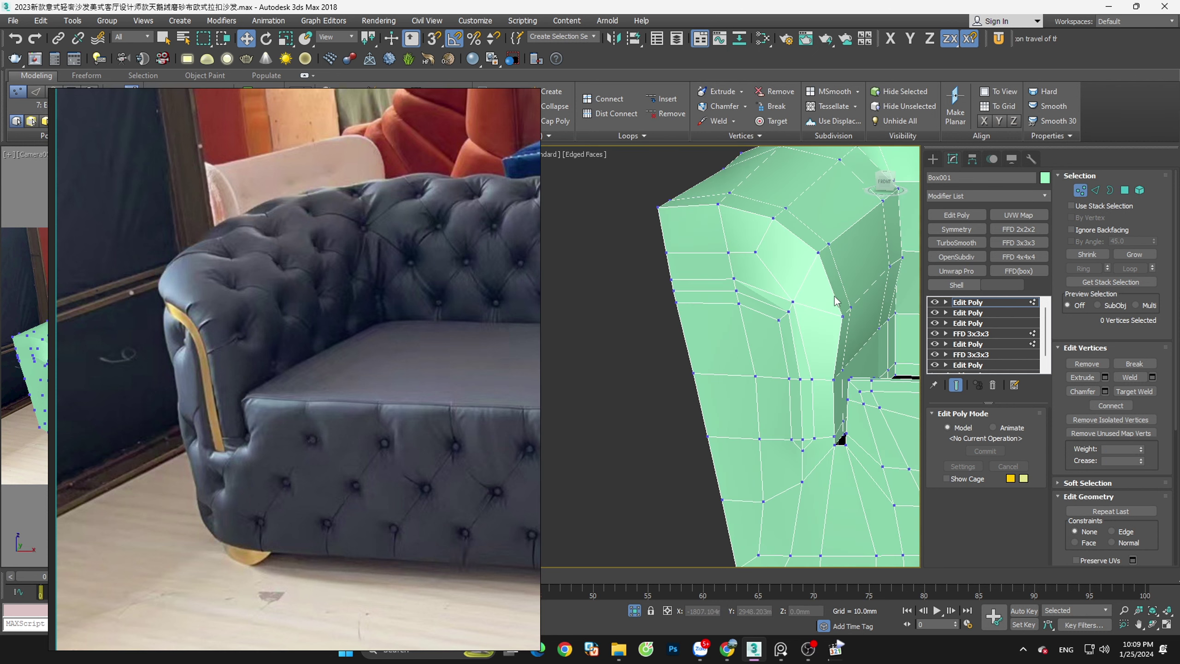
scroll(822, 331, "up", 2)
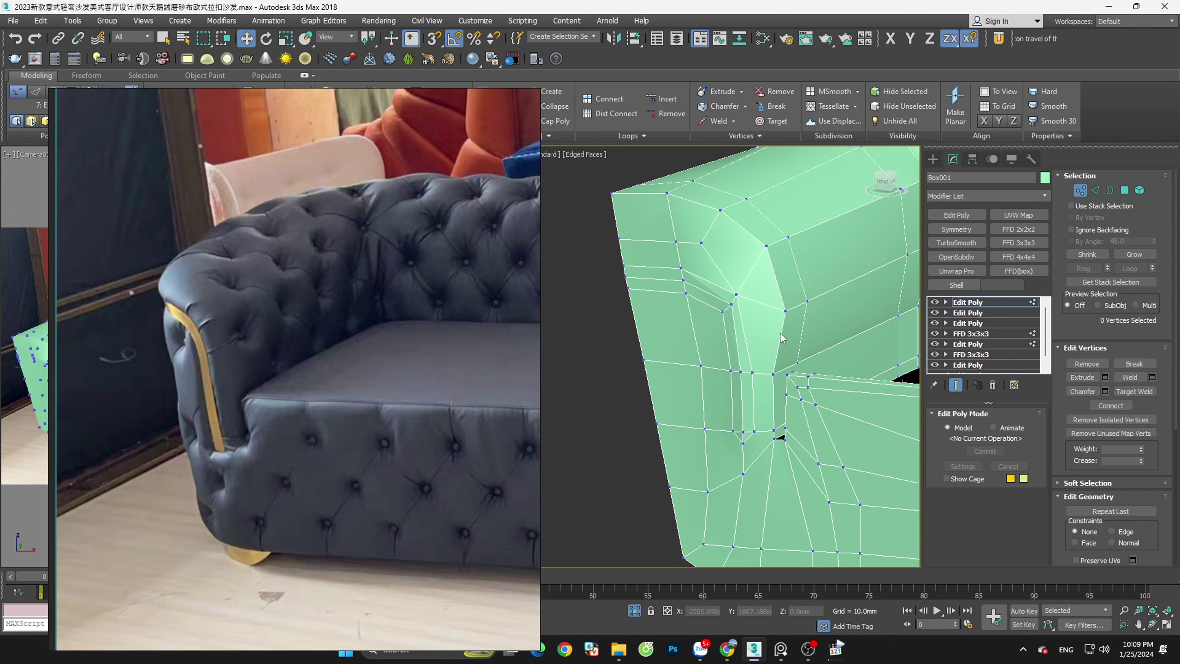
scroll(780, 332, "up", 1)
scroll(764, 316, "up", 1)
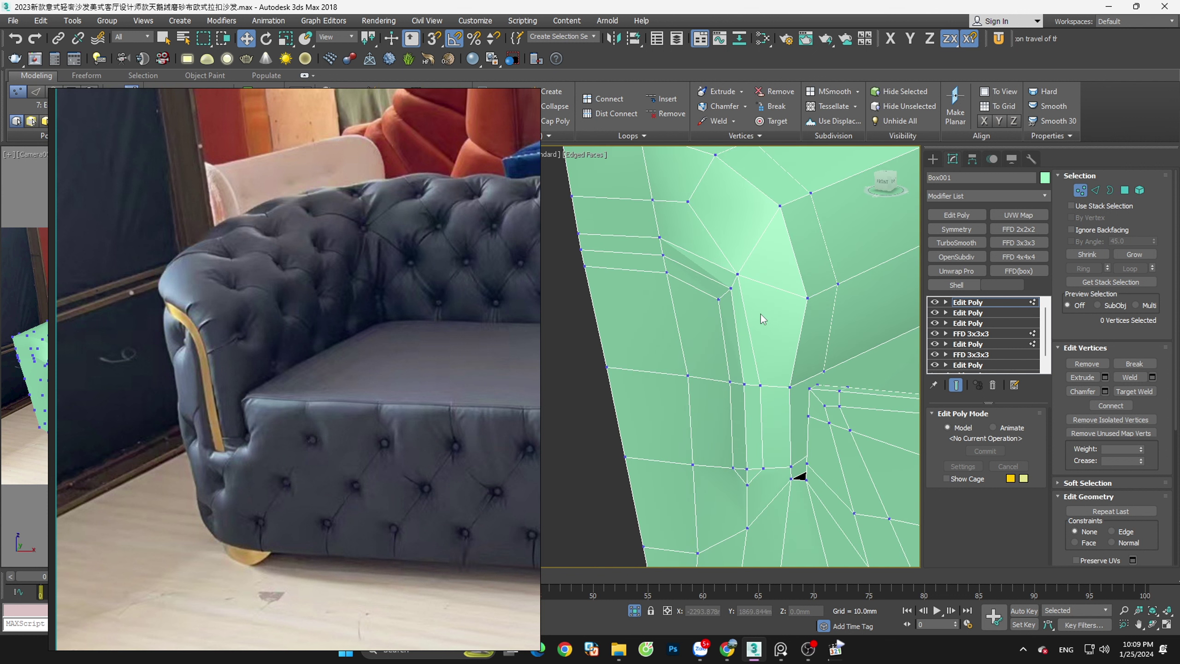
Remove the ring of short crosswise edges across the groove strip
key("2")
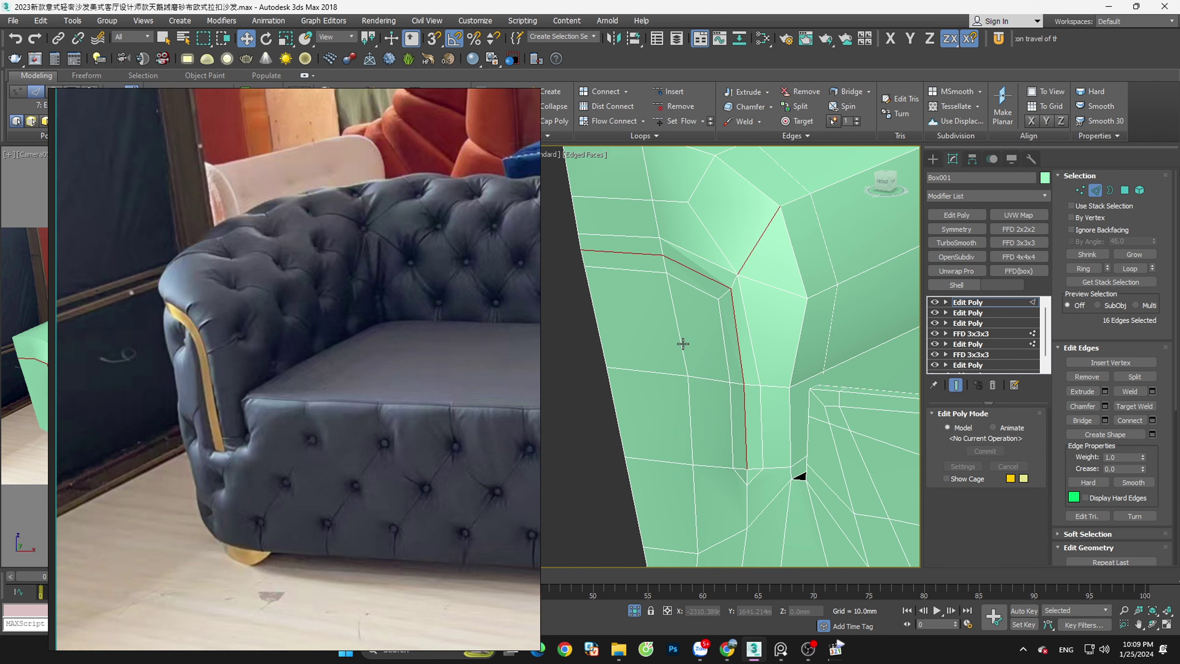
left_click(680, 343)
left_click(724, 343, "shift")
scroll(784, 338, "down", 3)
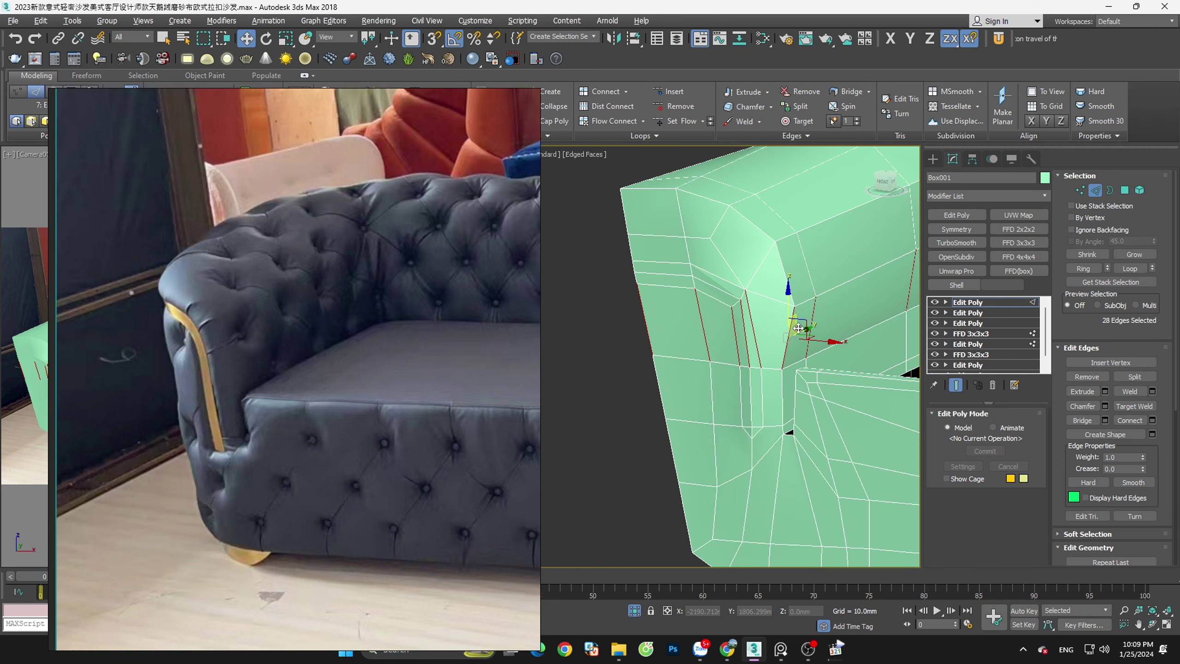
key("ctrl+BackSpace")
scroll(768, 317, "up", 3)
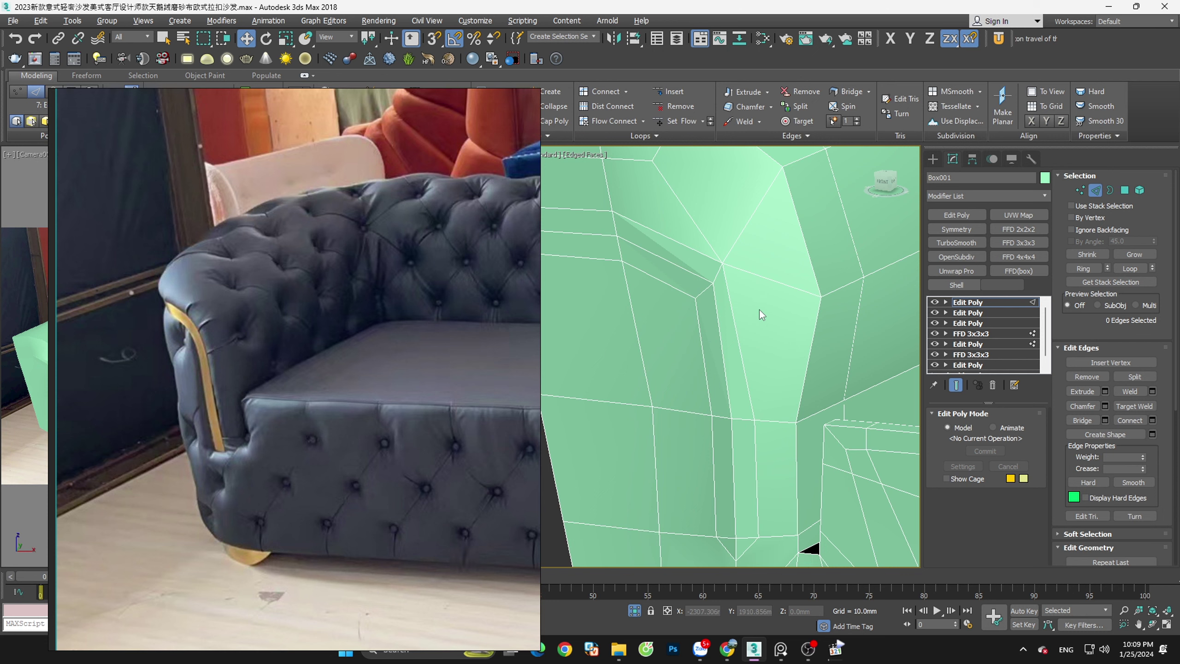
scroll(760, 310, "down", 2)
scroll(772, 335, "down", 1)
scroll(723, 311, "down", 2)
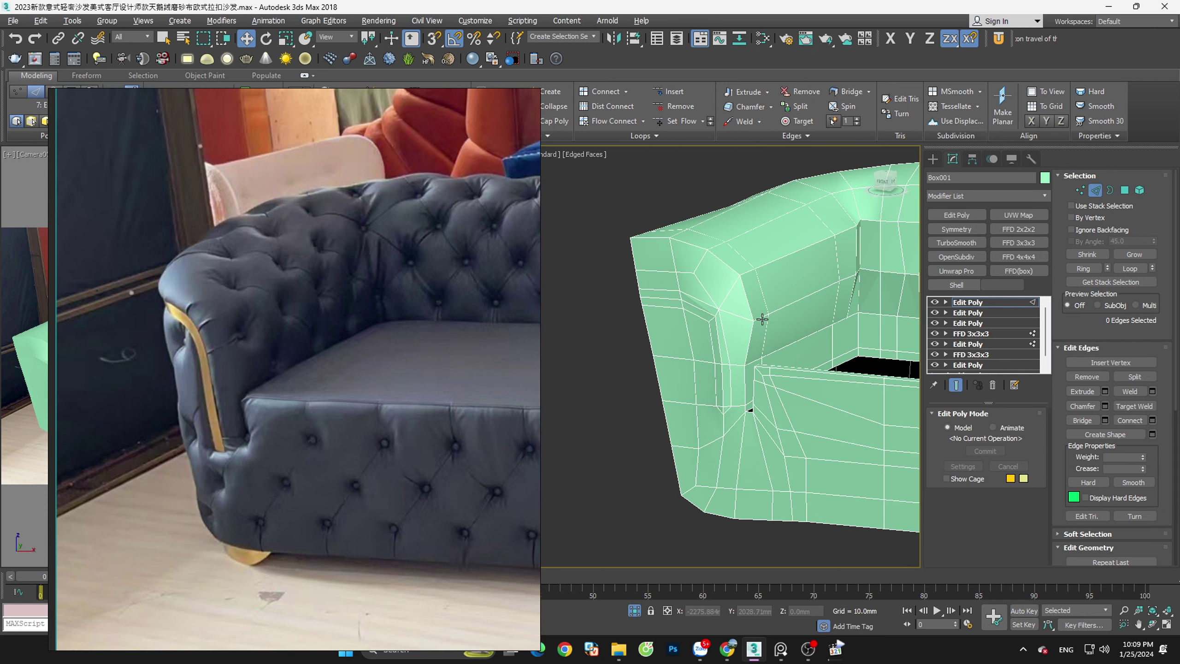
Select a horizontal edge loop and the ring of vertical edges around the arm
mouse_move(762, 320)
middle_mouse_down()
mouse_move(697, 347)
mouse_move(746, 343)
middle_mouse_up()
double_click(698, 311)
scroll(698, 312, "down", 3)
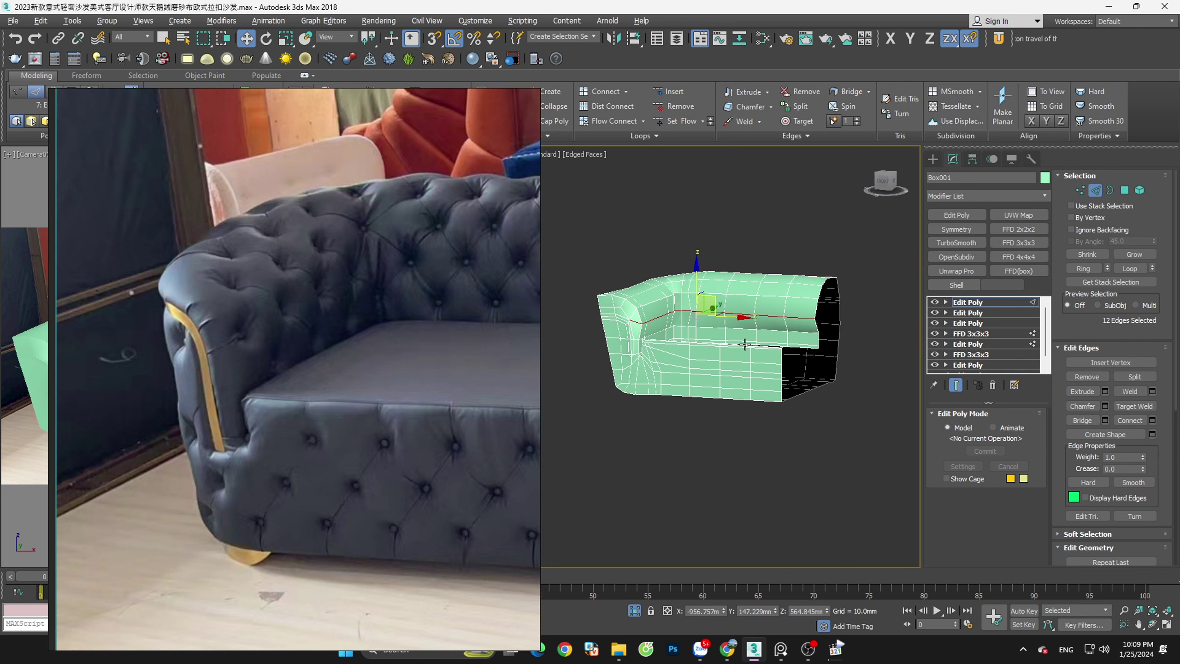
scroll(651, 333, "up", 4)
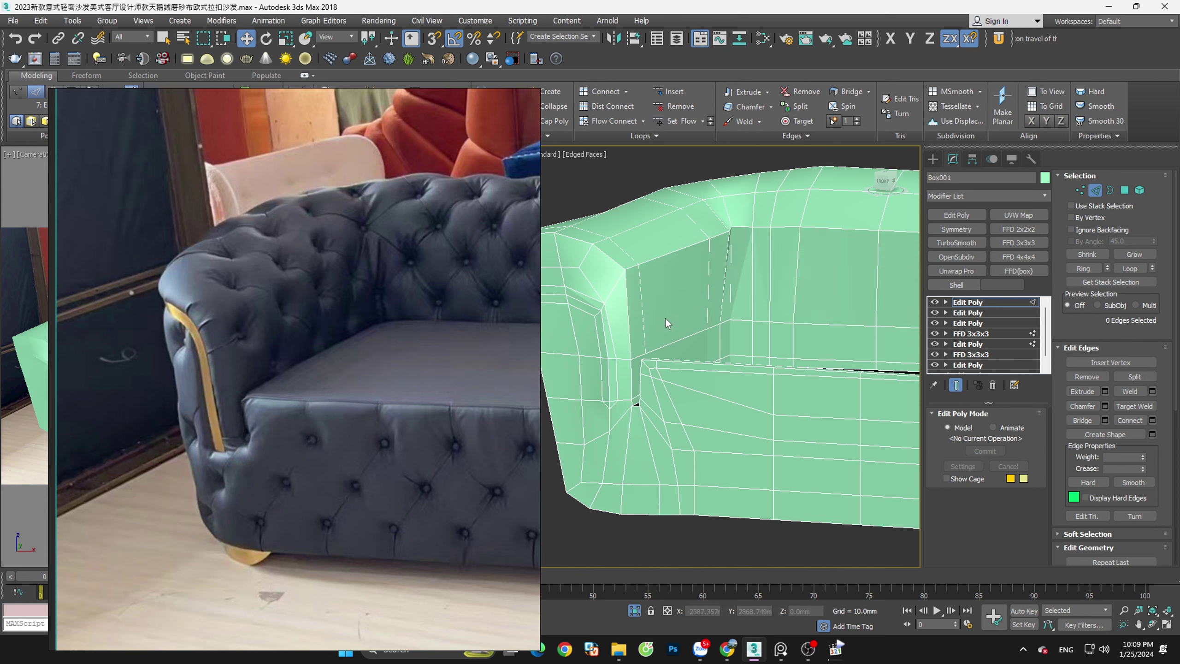
left_click(604, 338)
left_click(649, 338, "shift")
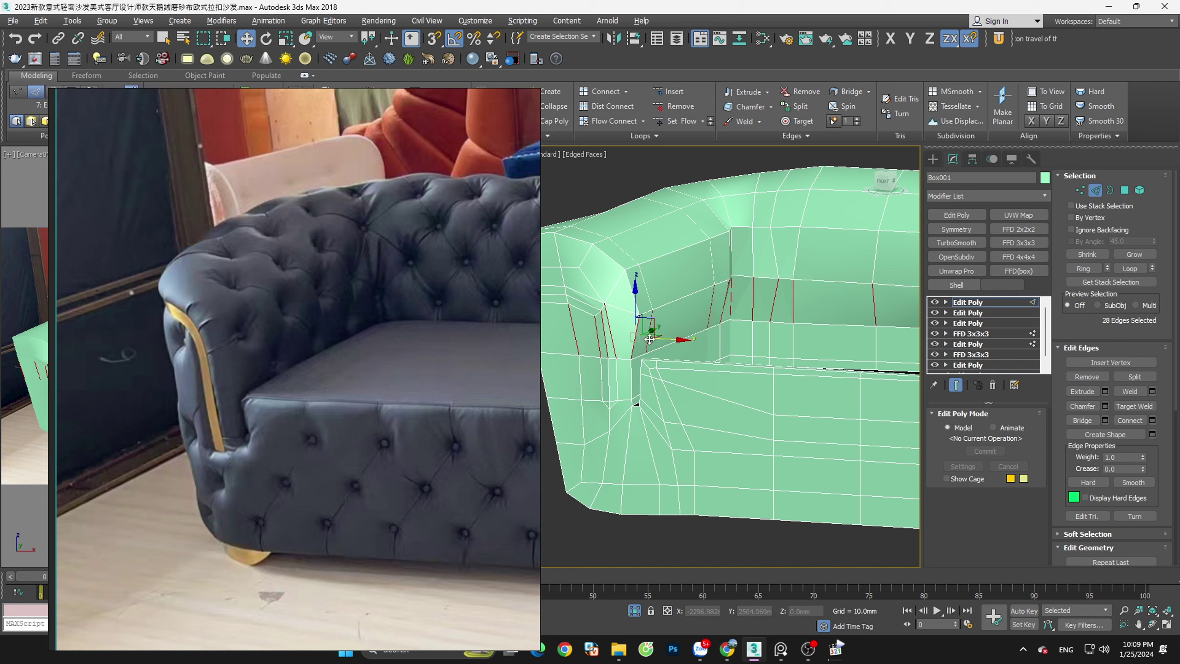
scroll(649, 337, "down", 3)
Drop edges on the inner seat side and arm corner from the ring selection
middle_click_drag(903, 360, 806, 402, "alt")
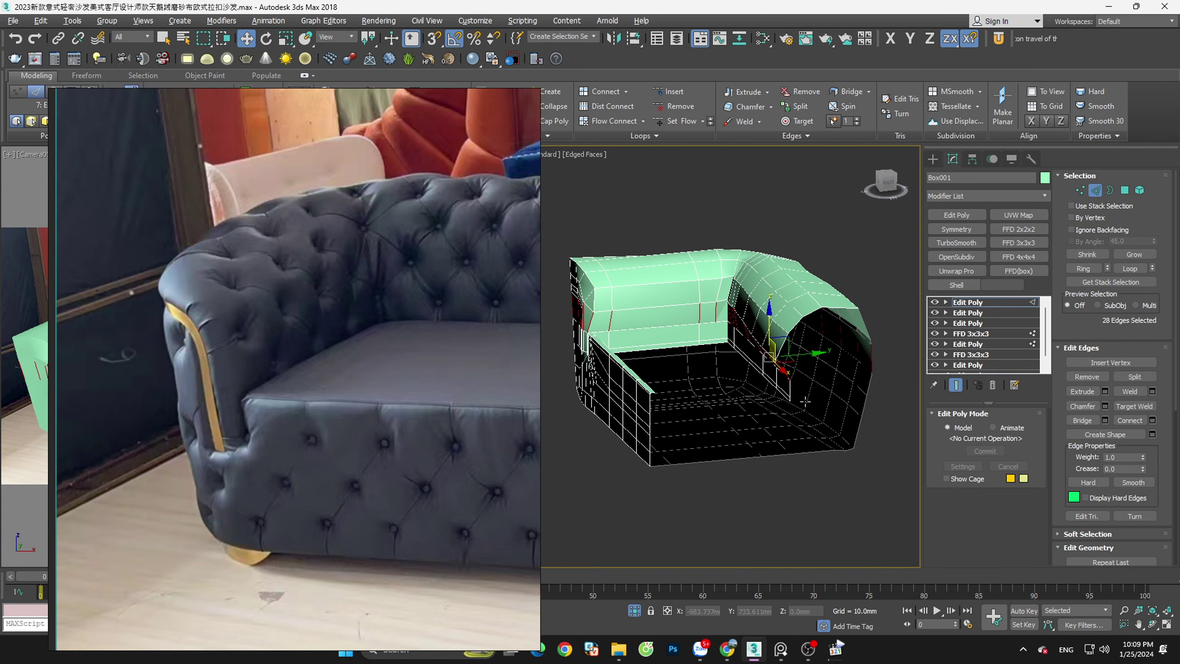
left_click(705, 342)
scroll(715, 346, "up", 2)
scroll(739, 353, "up", 2)
middle_click_drag(743, 355, 757, 359, "alt")
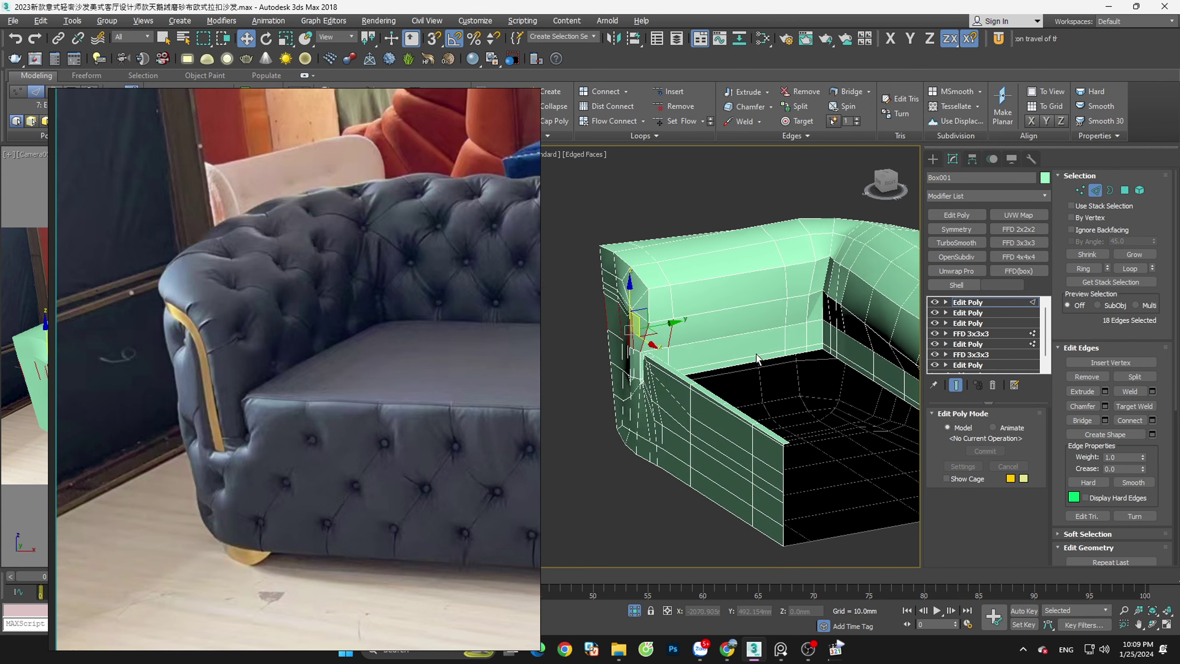
scroll(748, 358, "up", 2)
scroll(706, 365, "up", 2)
left_click(679, 374, "alt")
scroll(683, 370, "up", 2)
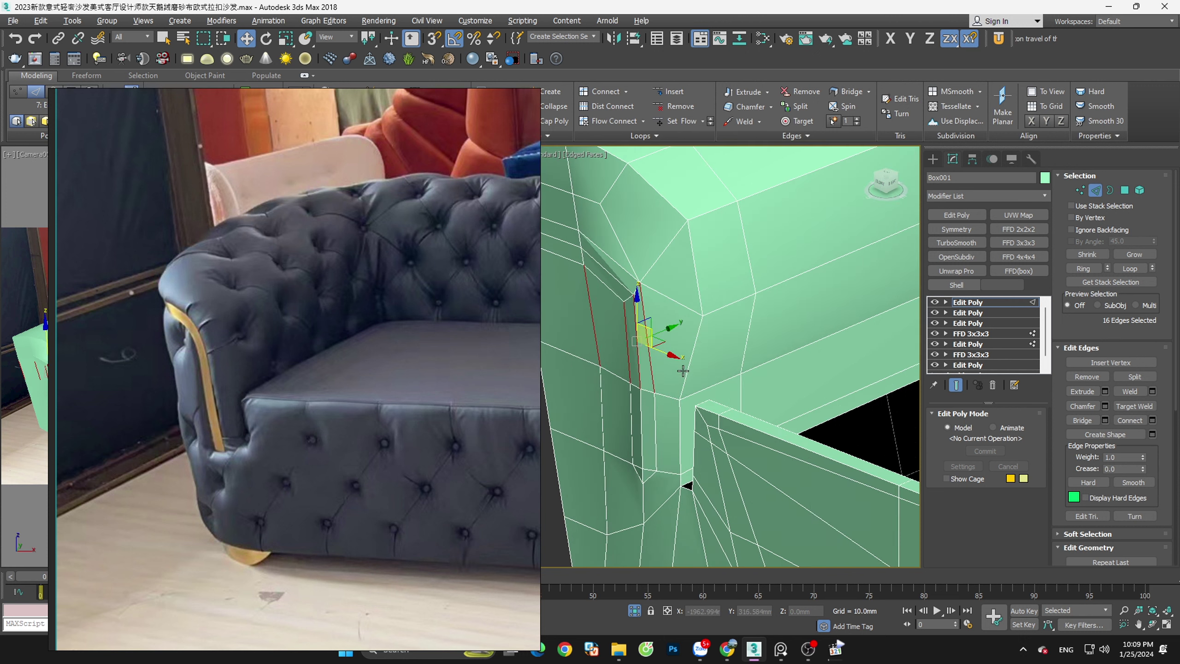
middle_click_drag(683, 370, 690, 365, "alt")
right_click(677, 345)
Return to edge level and add TurboSmooth at 1 iteration to preview the rounded groove
left_click(664, 391)
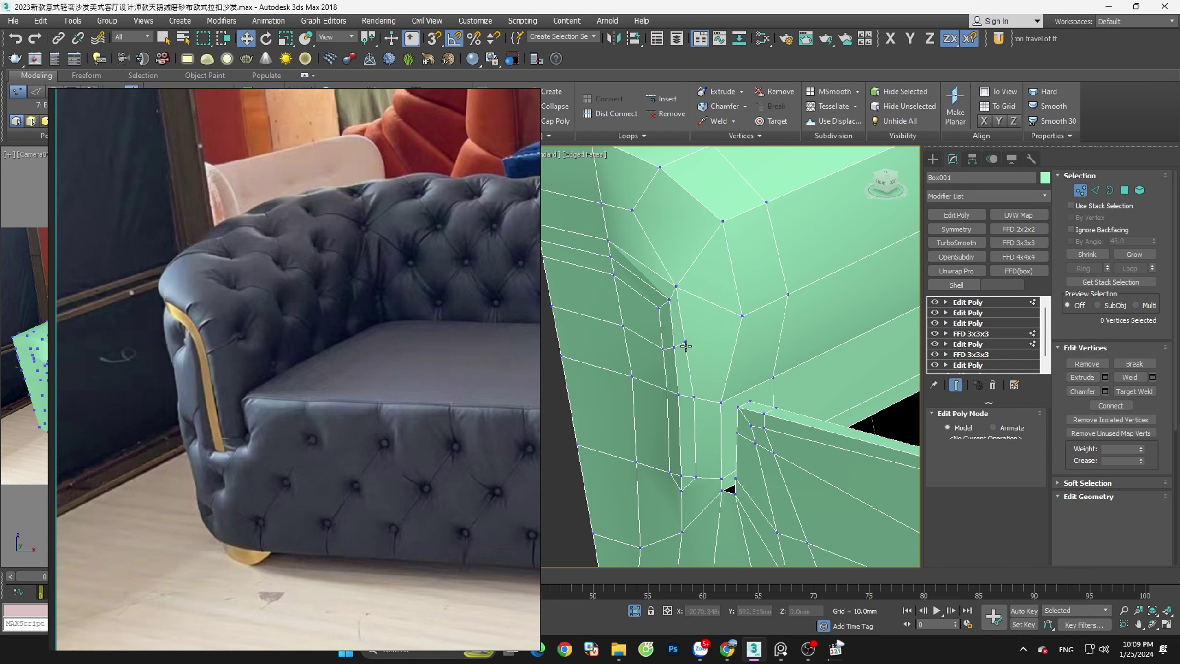
left_click(685, 346)
key("2")
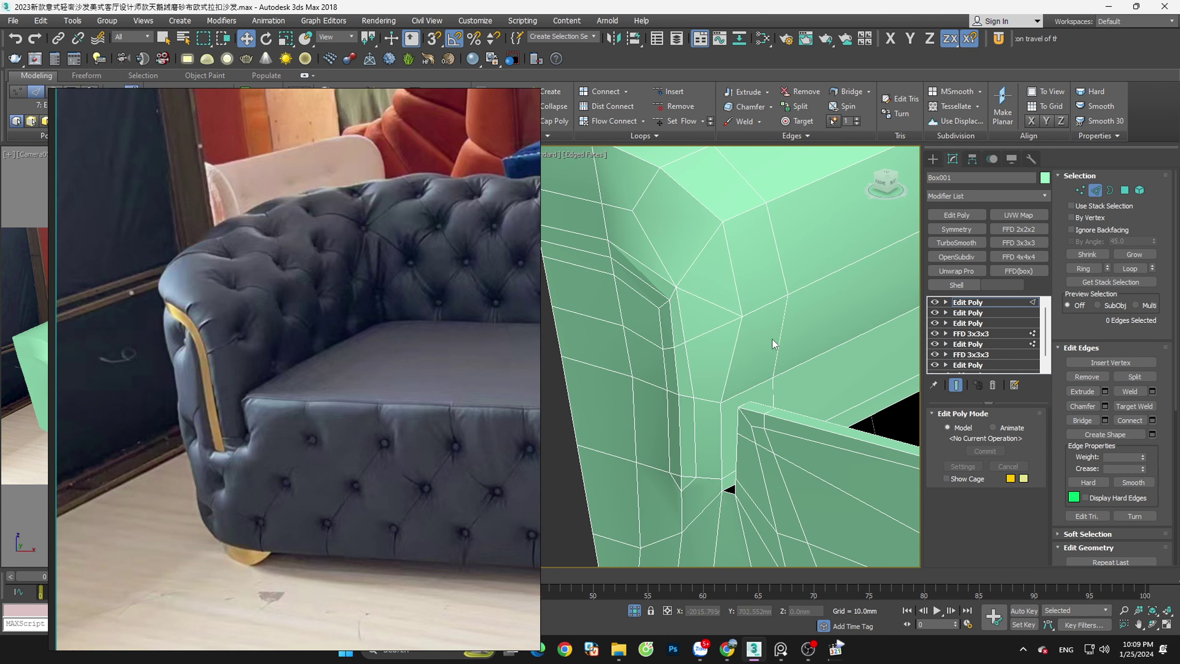
left_click(714, 307)
scroll(718, 304, "down", 5)
middle_click_drag(725, 312, 749, 323, "alt")
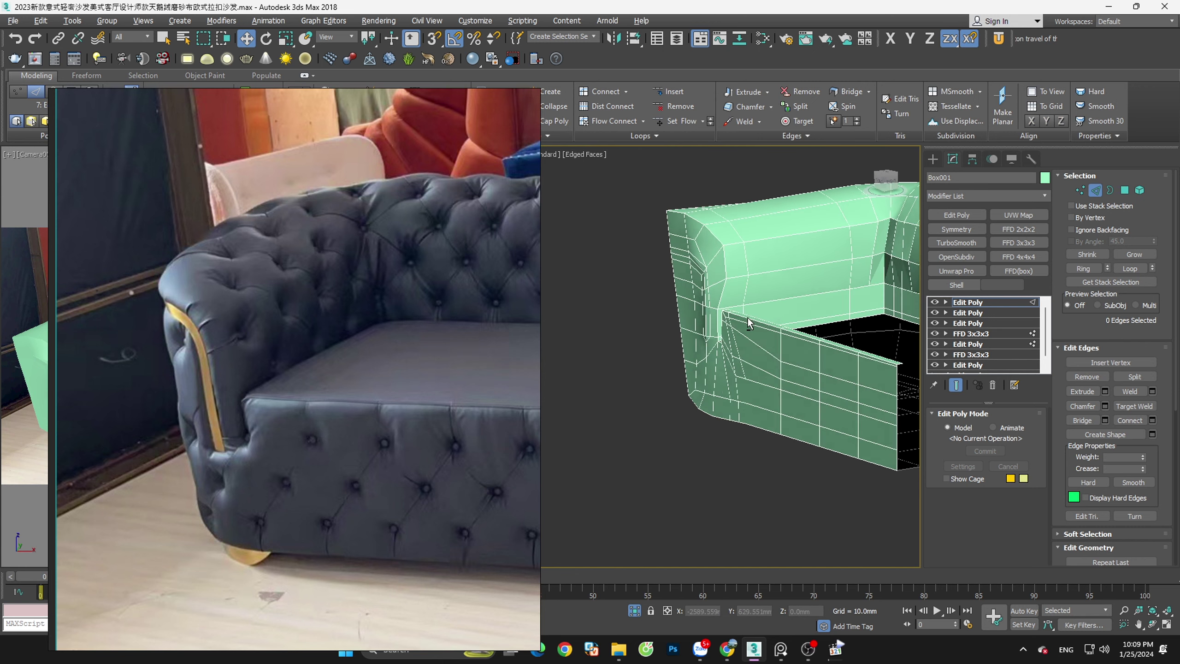
scroll(748, 323, "up", 2)
scroll(753, 321, "up", 2)
scroll(758, 307, "up", 3)
scroll(767, 283, "up", 1)
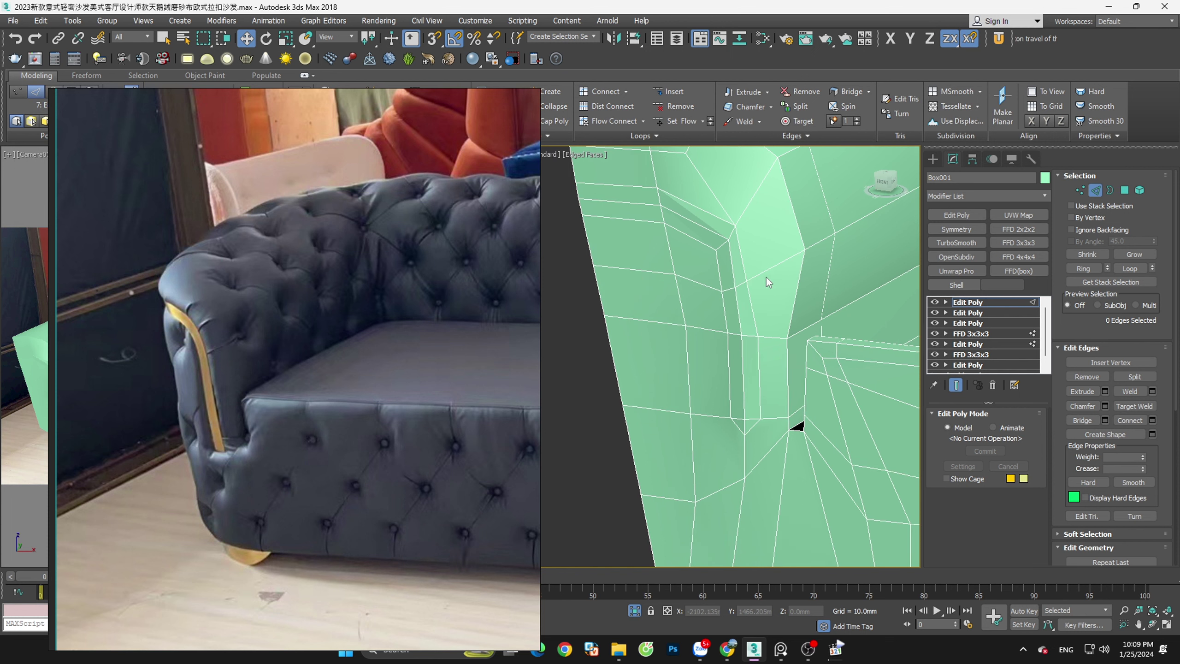
left_click(956, 242)
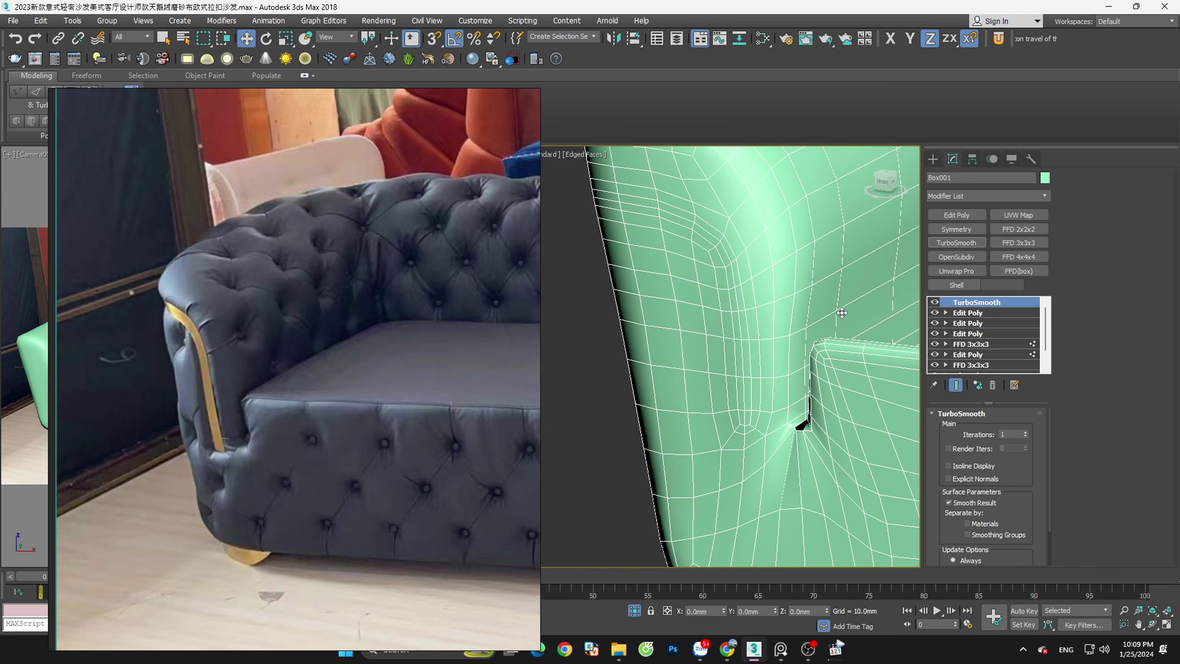
Delete TurboSmooth, turn Edged Faces back on, and enter Polygon sub-object level
key("F4")
scroll(748, 327, "down", 4)
middle_click_drag(680, 327, 706, 350, "alt")
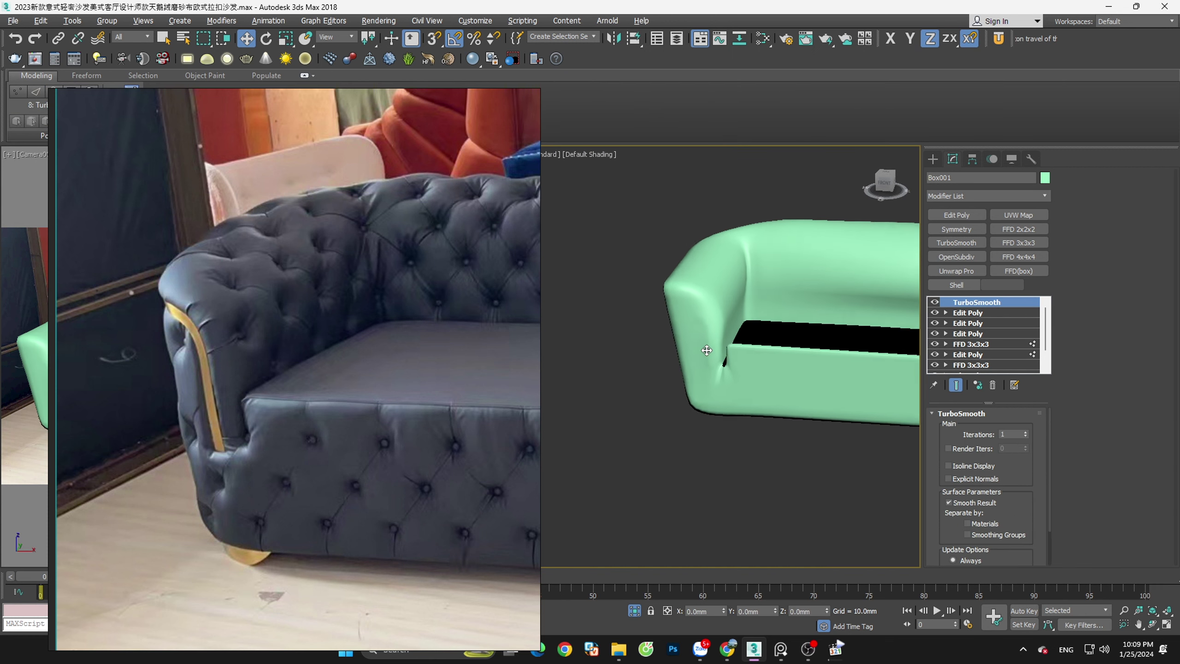
left_click(992, 384)
scroll(712, 353, "up", 3)
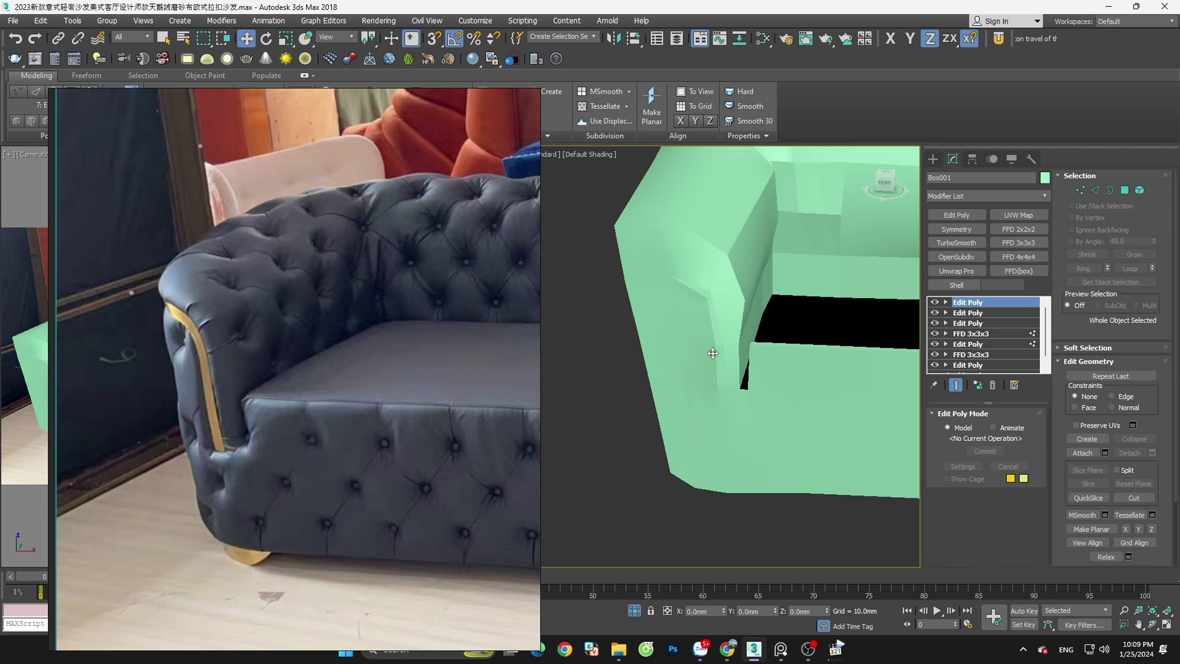
scroll(713, 353, "up", 2)
key("F4")
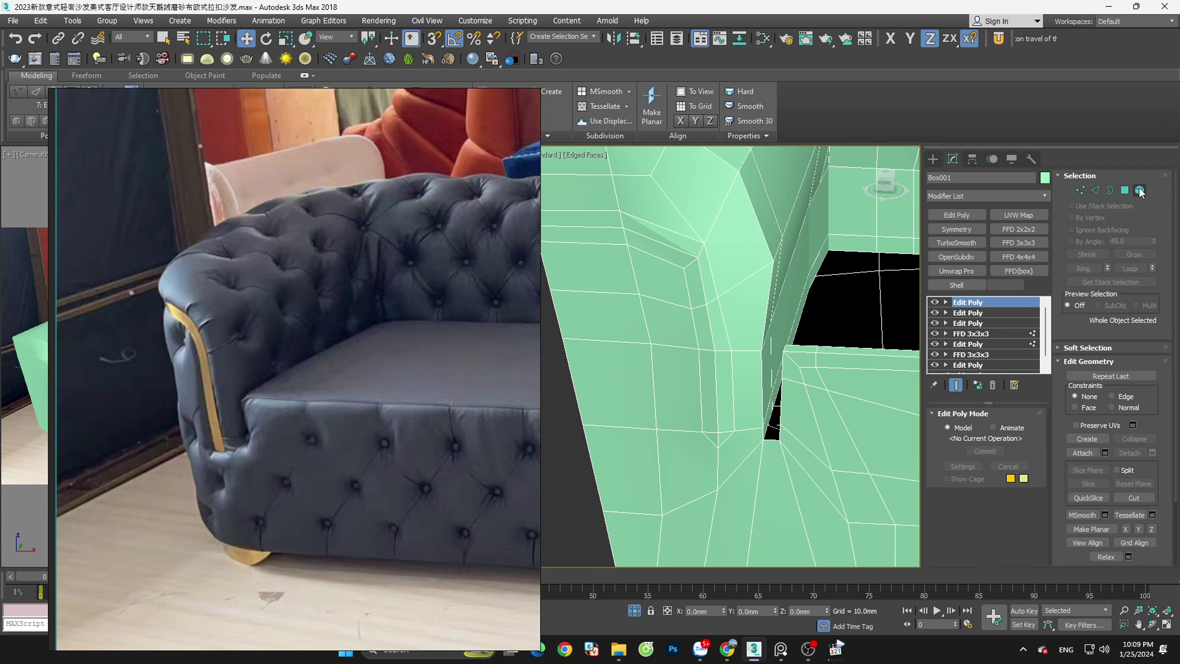
left_click(1125, 190)
Select a two-column strip of 32 polygons running up the sofa arm
scroll(751, 382, "up", 1)
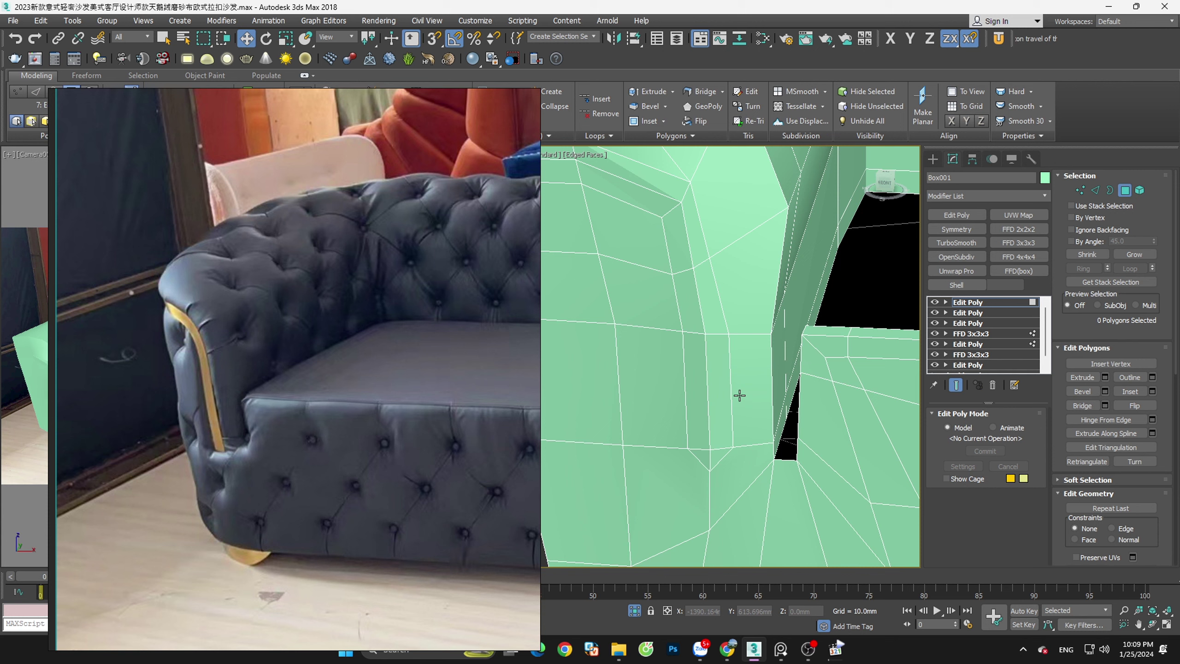
left_click(719, 420)
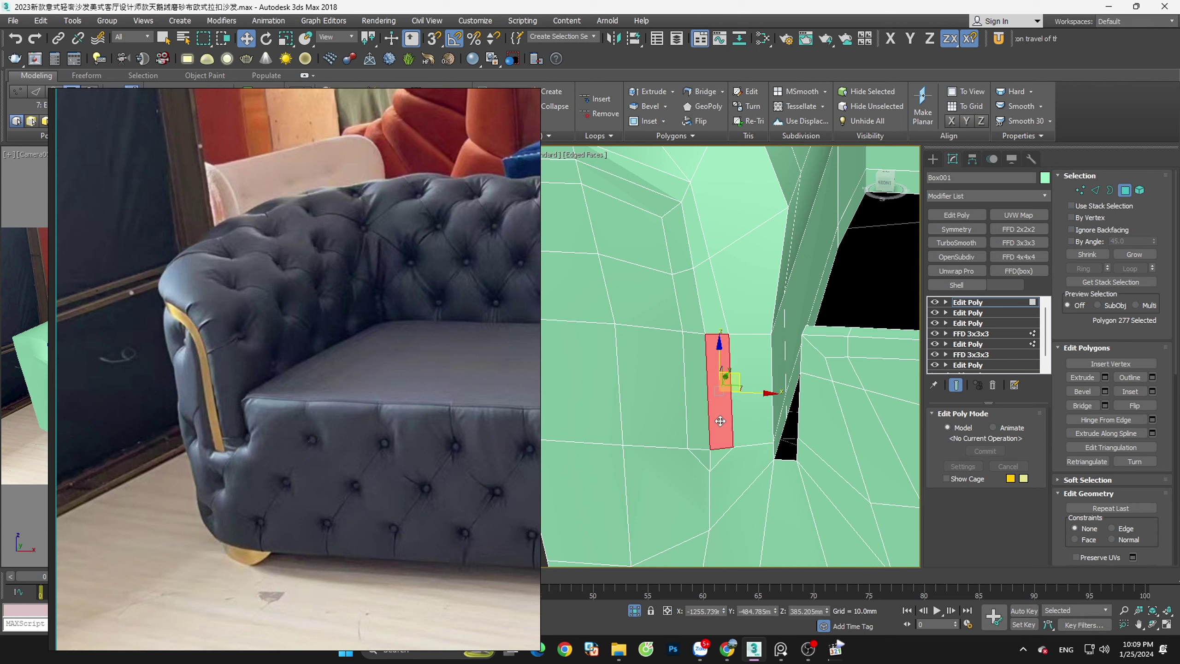
left_click(702, 313, "shift")
left_click(695, 361, "ctrl")
left_click(687, 312, "shift")
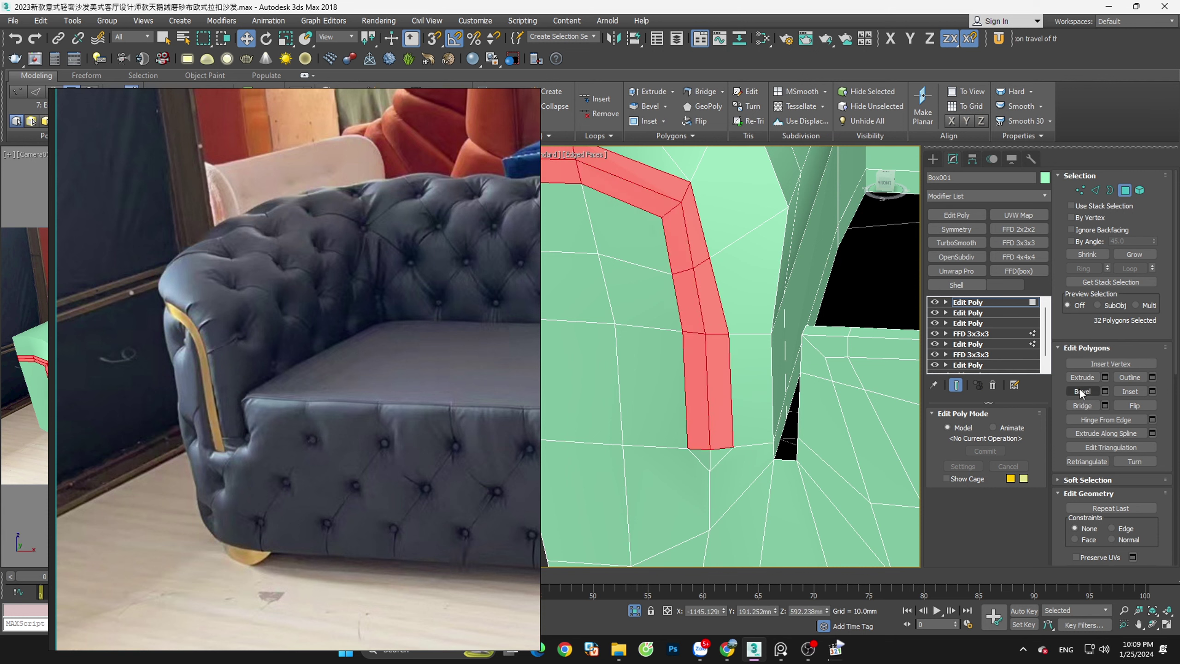
Extrude the polygon strip inward about -13.5 mm to recess the channel
left_click(1105, 377)
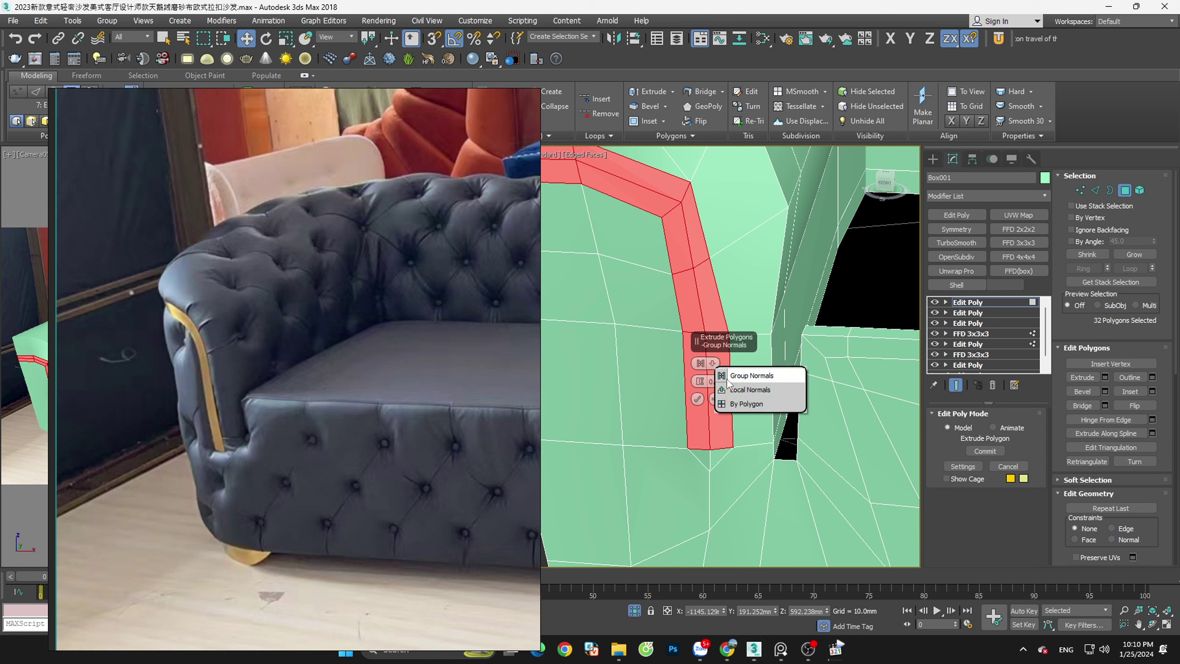
left_click_drag(700, 382, 704, 403)
middle_click_drag(766, 376, 806, 382, "alt")
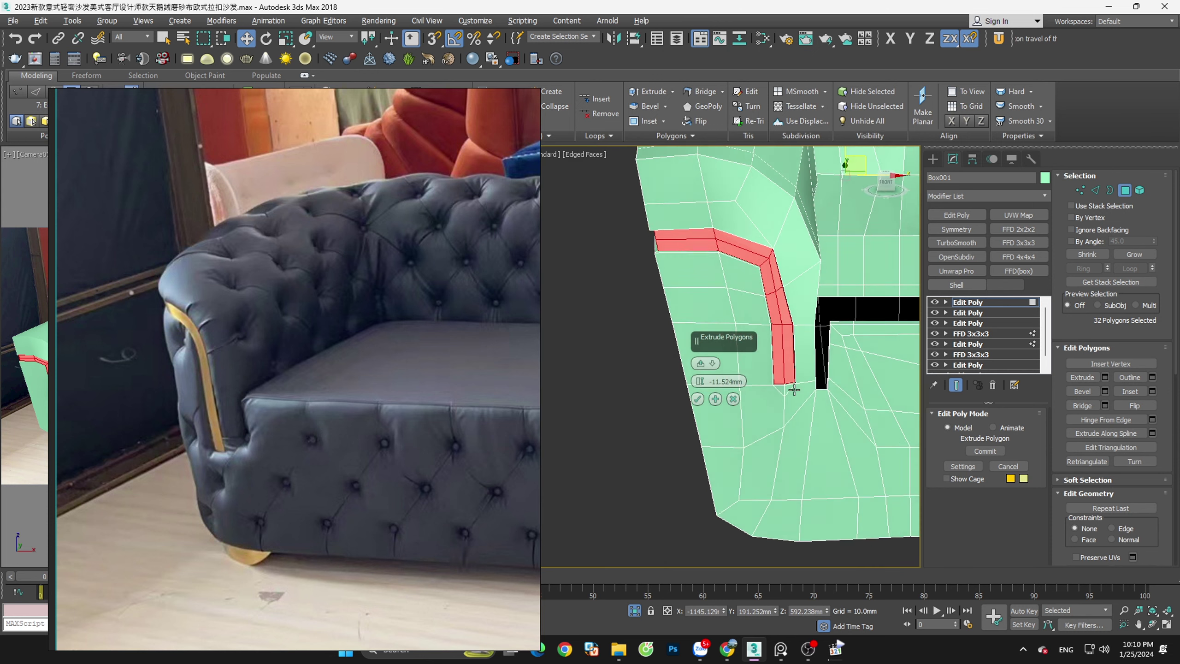
scroll(862, 342, "up", 3)
scroll(859, 368, "up", 3)
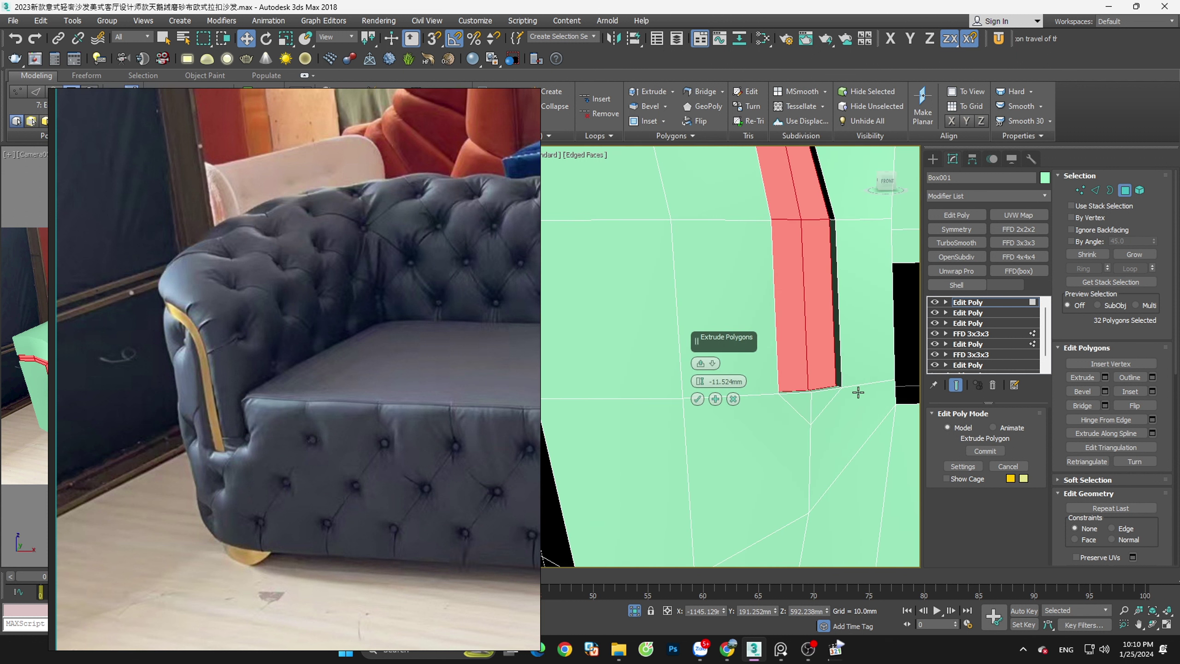
scroll(856, 390, "up", 2)
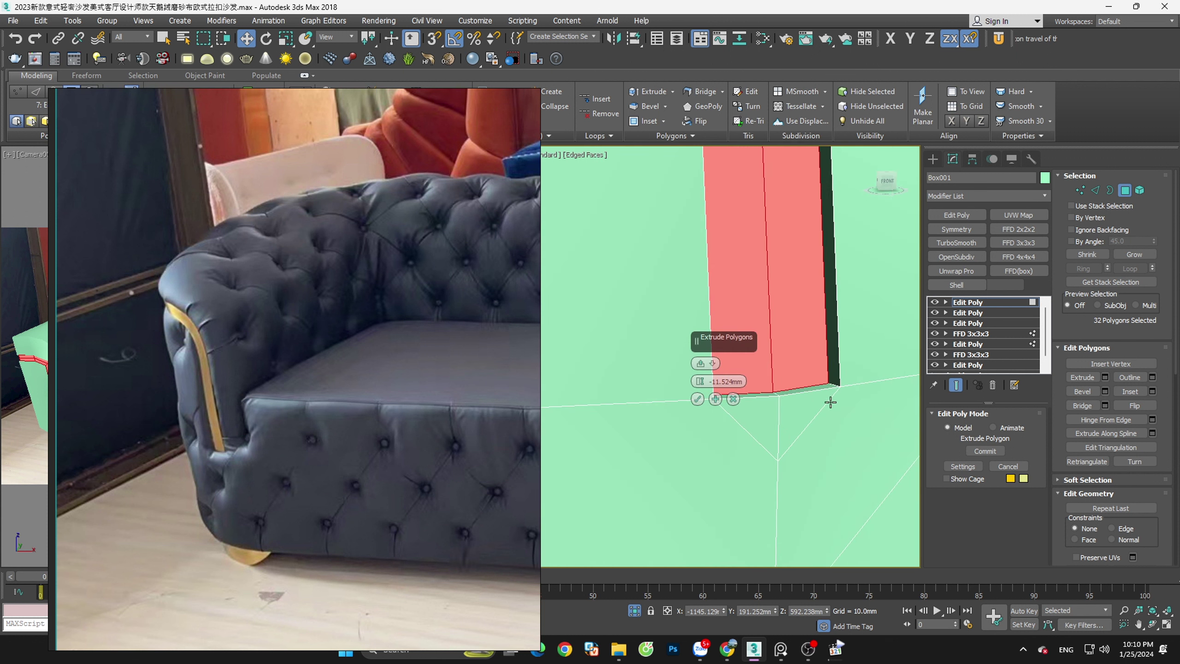
left_click(697, 398)
left_click(1126, 190)
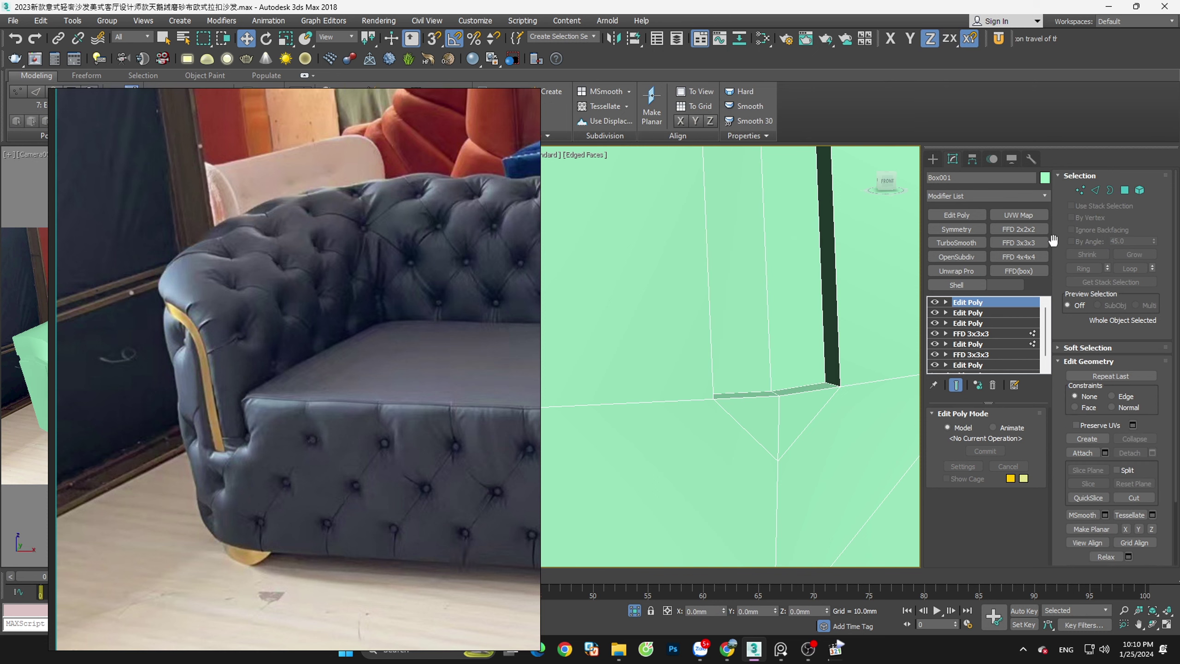
left_click(964, 258)
scroll(758, 430, "down", 2)
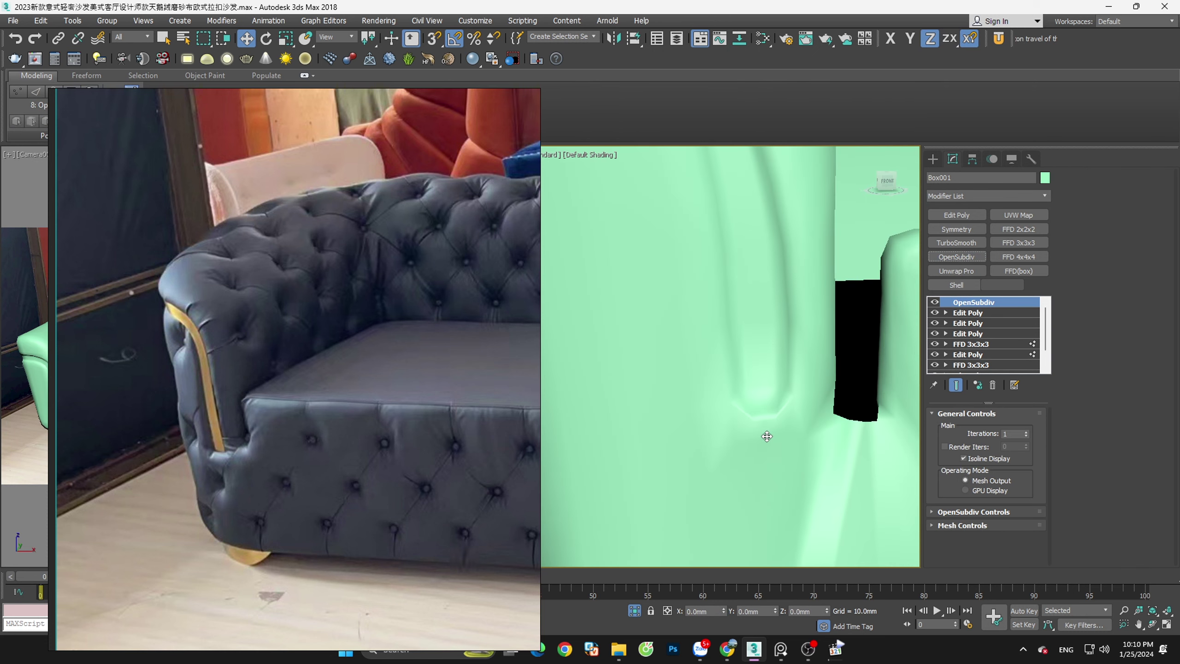
scroll(764, 435, "down", 4)
middle_click_drag(782, 435, 837, 416, "alt")
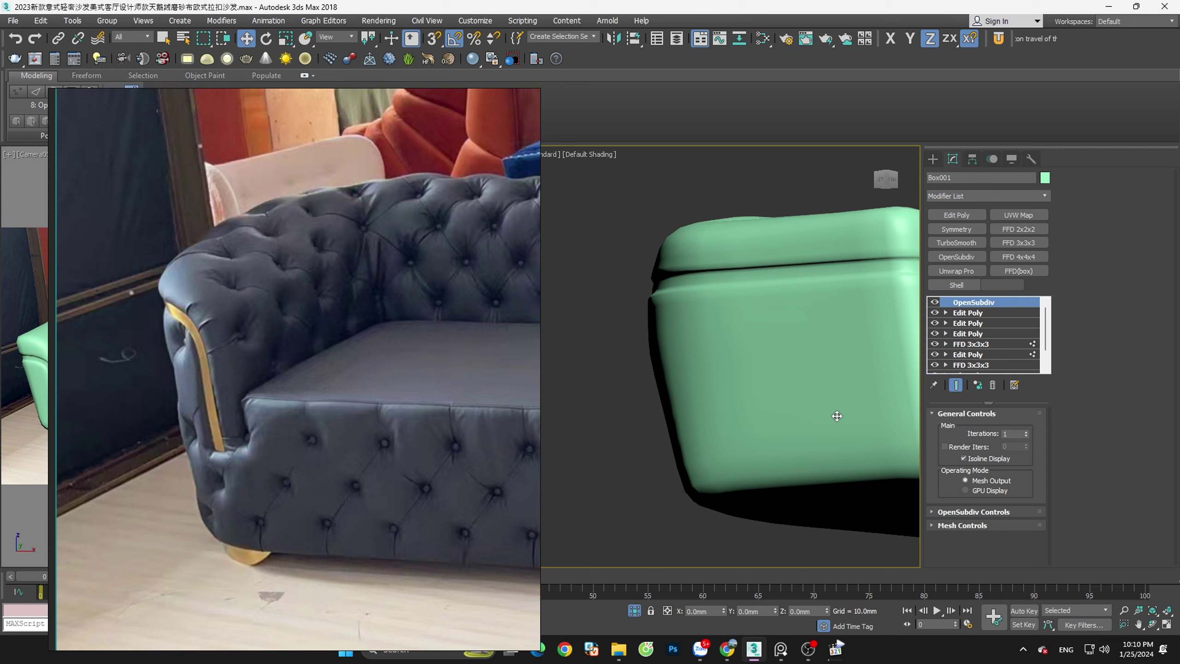
scroll(723, 354, "down", 4)
mouse_move(744, 364)
middle_mouse_down("alt")
mouse_move(808, 388)
mouse_move(766, 401)
middle_mouse_up("alt")
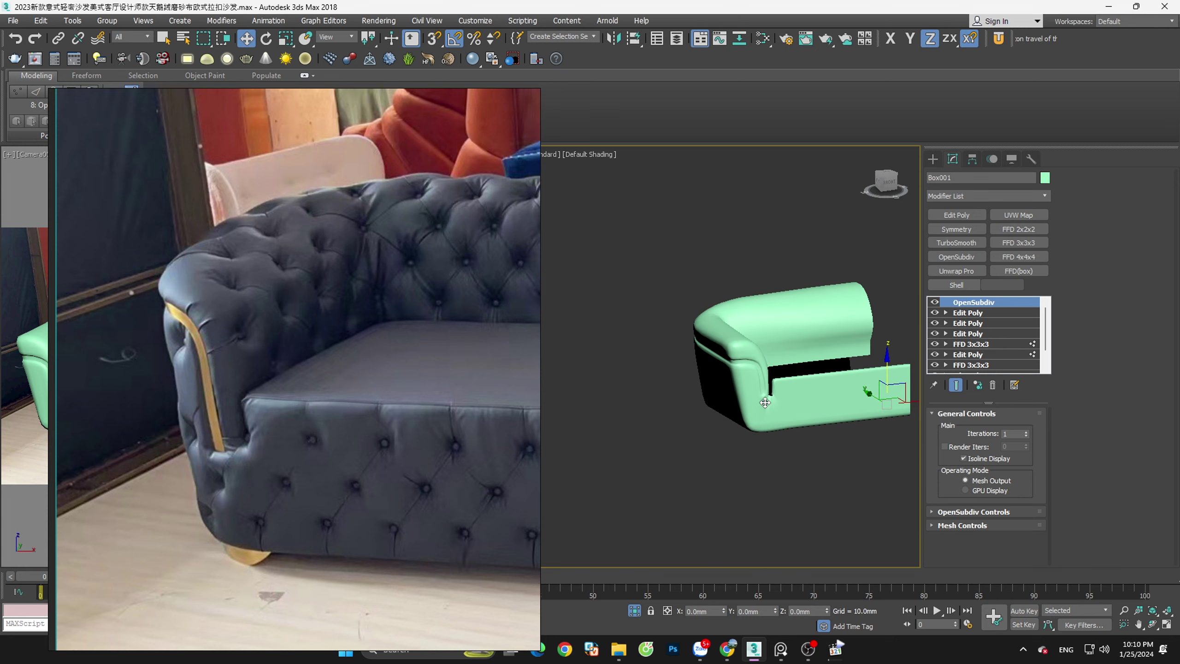
scroll(766, 401, "up", 5)
scroll(766, 401, "up", 2)
Remove the smoothing, show edged faces, and inspect the arm notch at vertex level
left_click(993, 393)
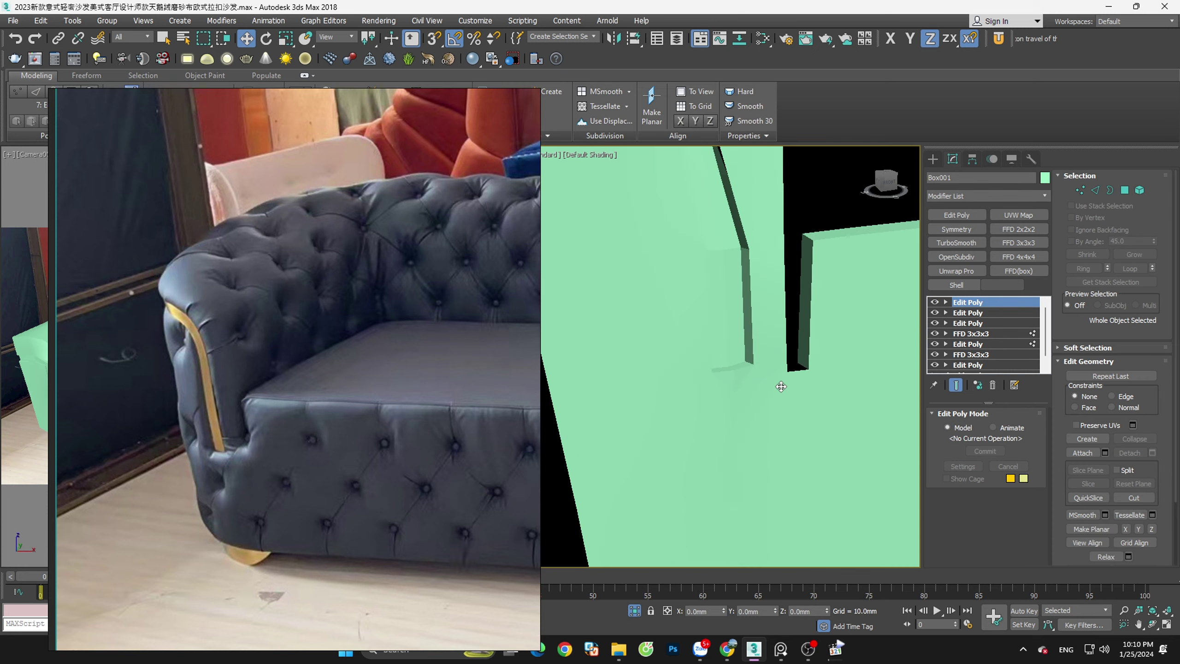
key("F4")
key("1")
left_click(699, 372)
middle_click_drag(723, 390, 680, 400, "alt")
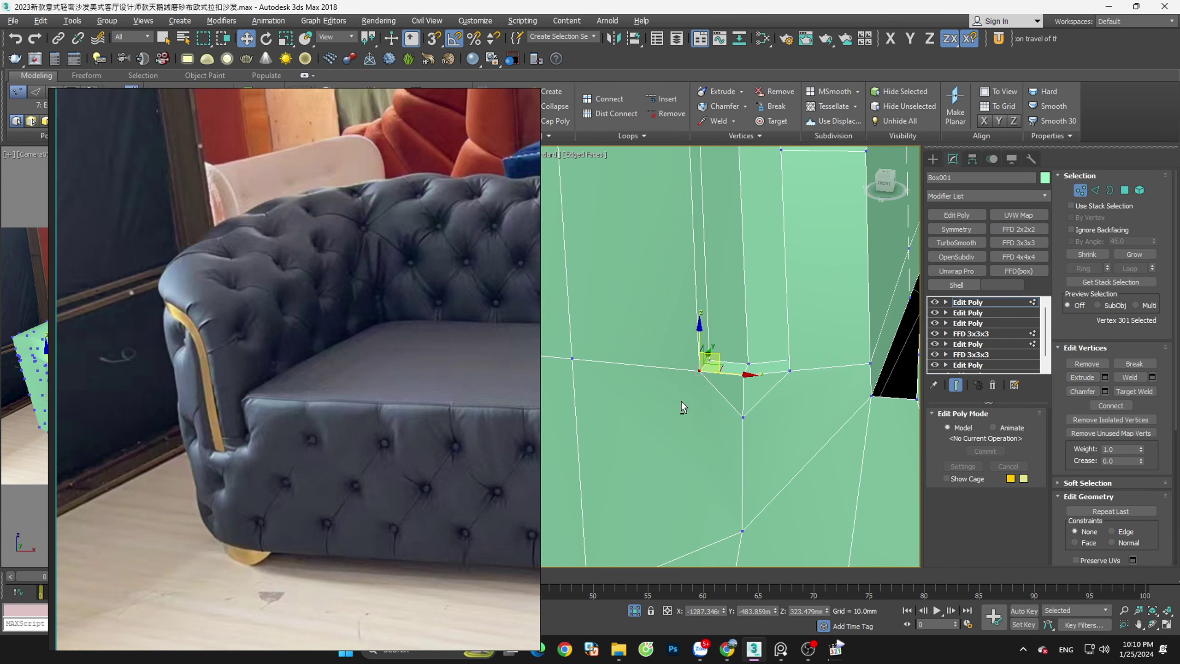
left_click(738, 337)
scroll(739, 338, "down", 3)
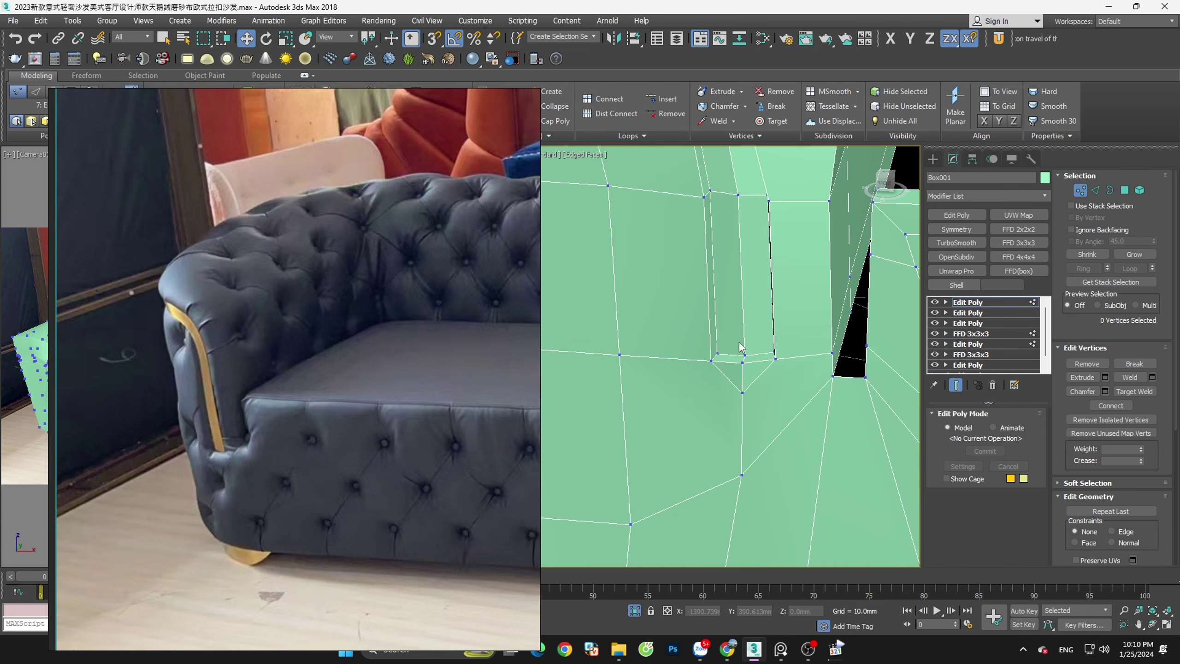
Connect the vertical edges around the groove to add a horizontal edge loop
key("2")
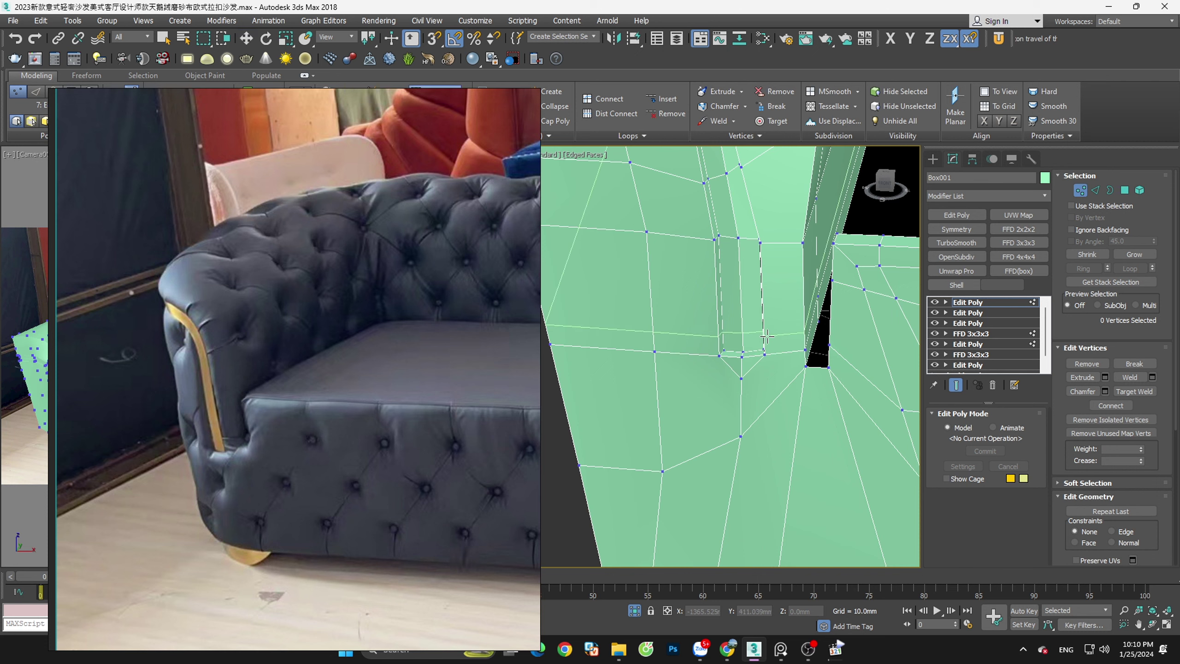
key("2")
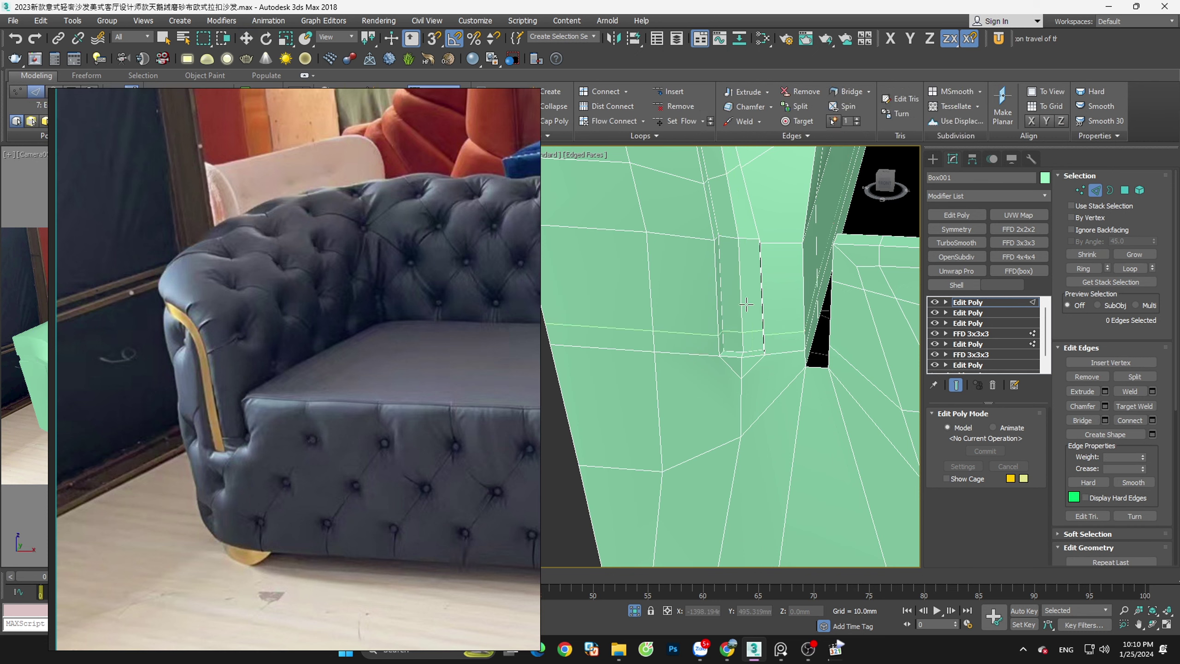
key("w")
key("2")
left_click(652, 295, "ctrl")
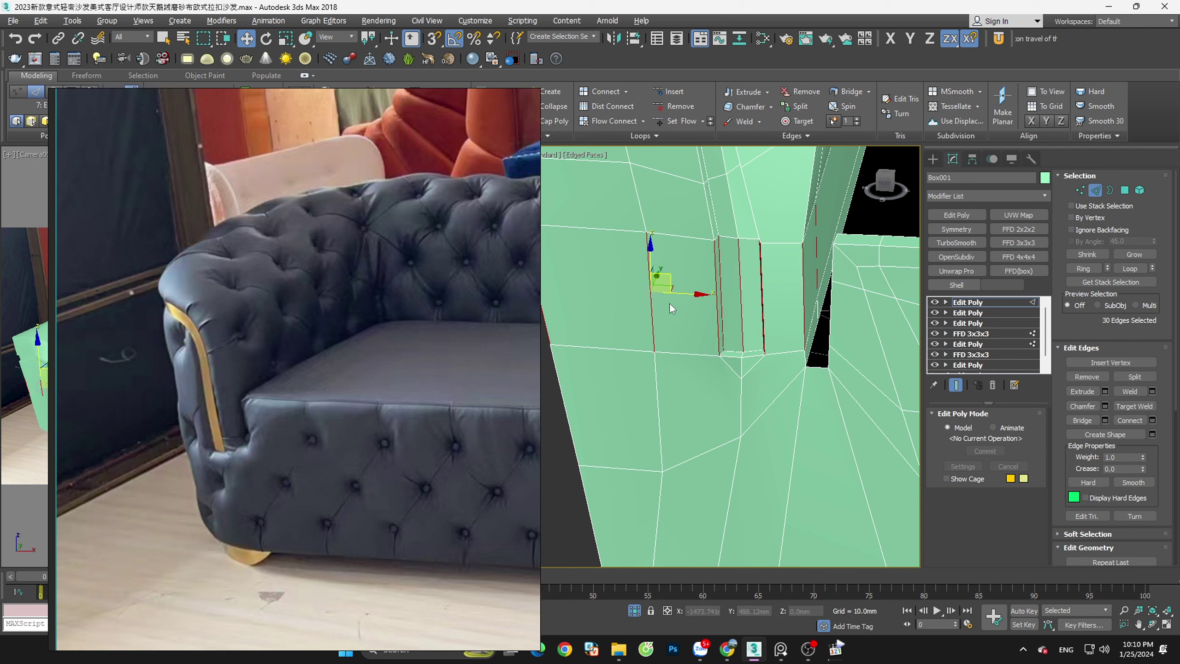
right_click(711, 341)
left_click(650, 339)
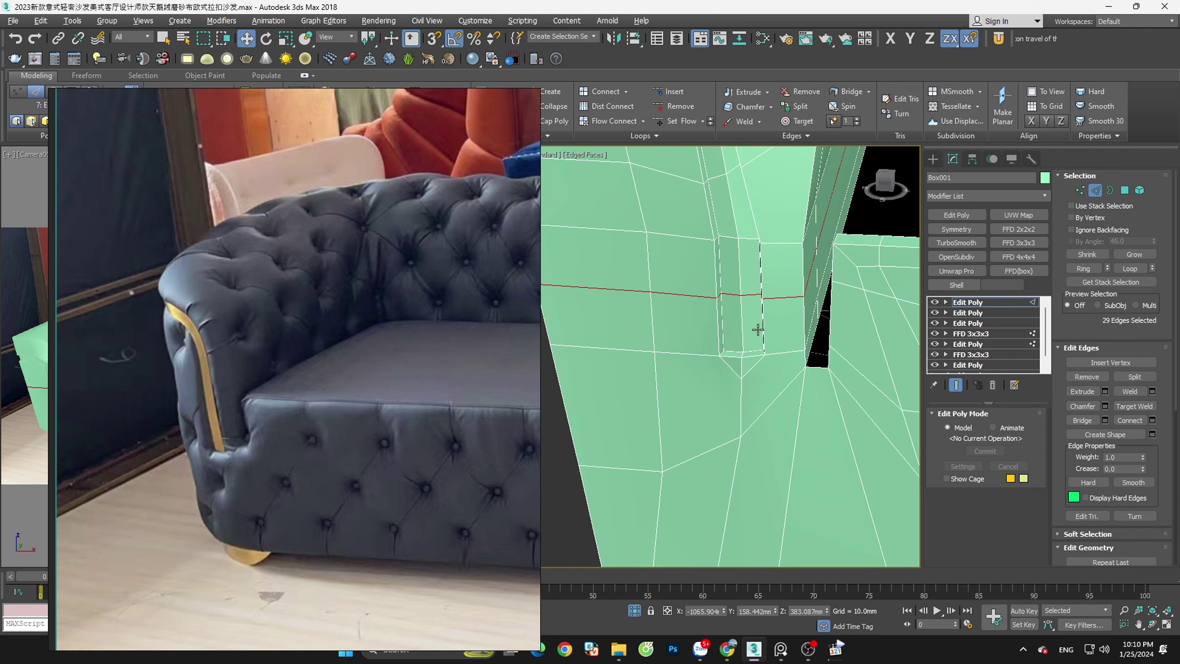
left_click(787, 344)
middle_click_drag(787, 343, 723, 300, "alt")
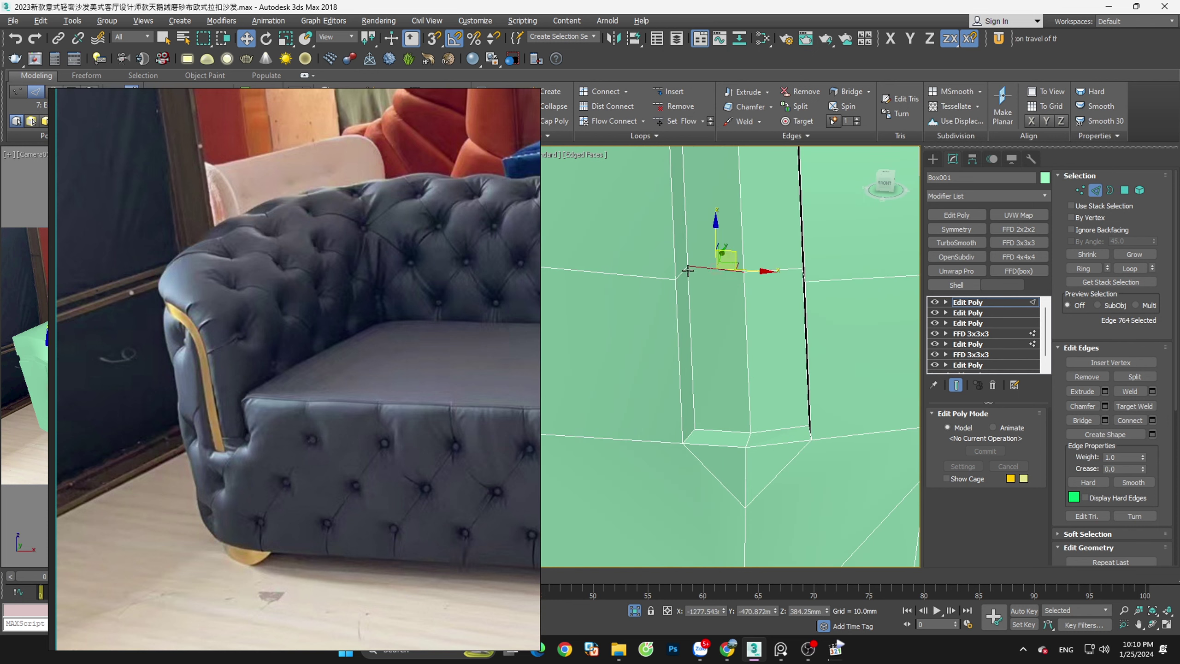
Select four edges at the groove's foot and trial-lower them along Z, undoing the move
left_click(670, 279, "ctrl")
left_click(739, 272, "ctrl")
mouse_move(750, 274)
middle_mouse_down("alt")
mouse_move(782, 309)
mouse_move(803, 313)
mouse_move(800, 278)
middle_mouse_up("alt")
left_click(801, 278, "ctrl")
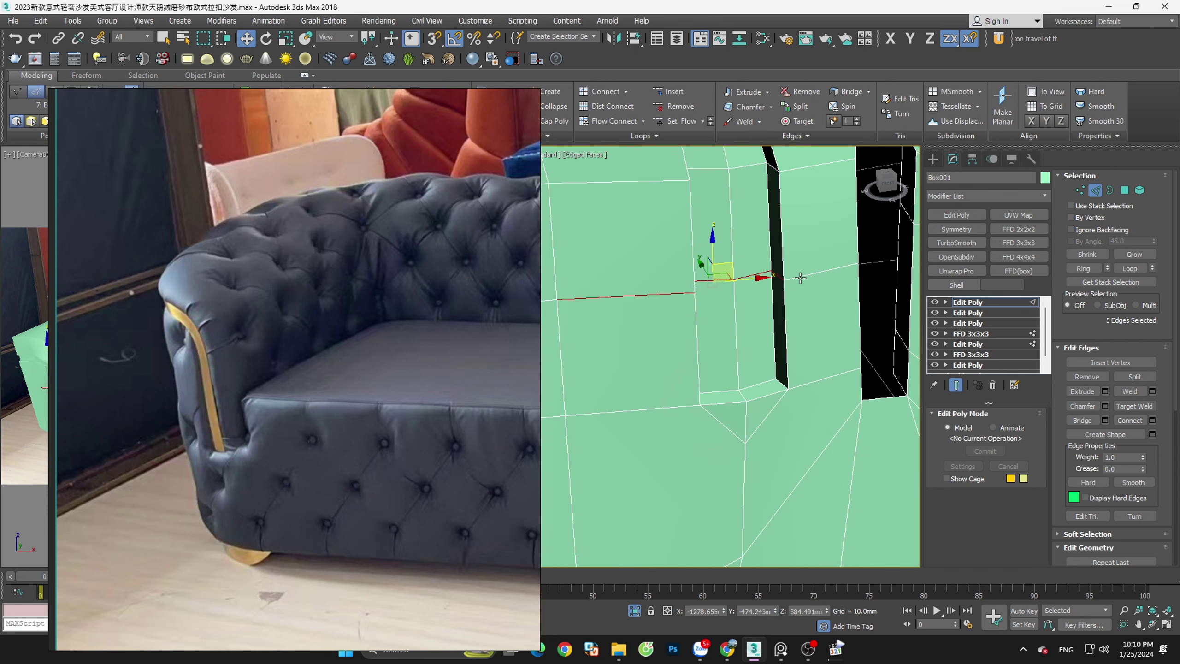
left_click(641, 295, "alt")
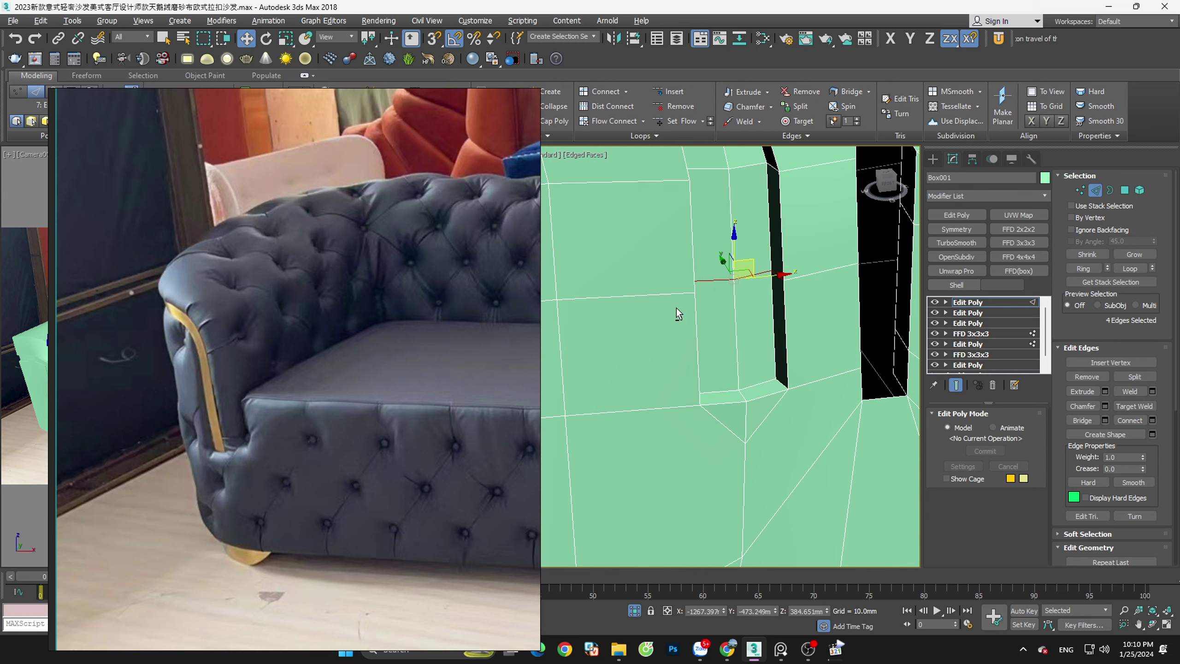
middle_click_drag(676, 310, 707, 307, "alt")
left_click_drag(736, 249, 727, 314)
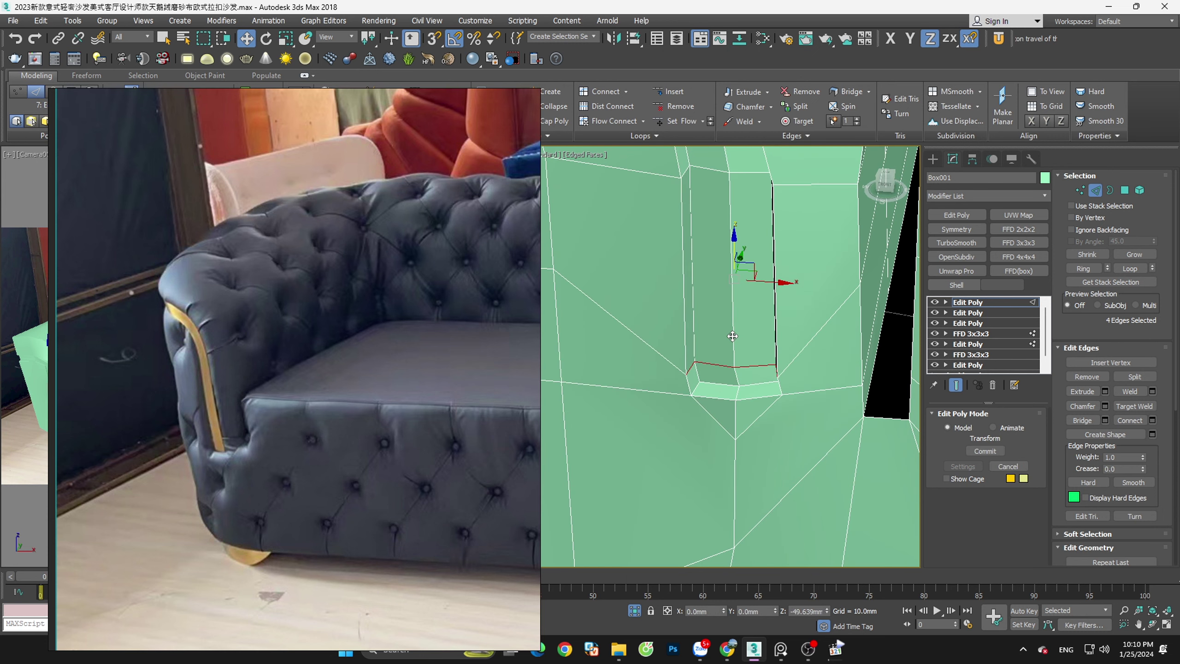
key("ctrl+z")
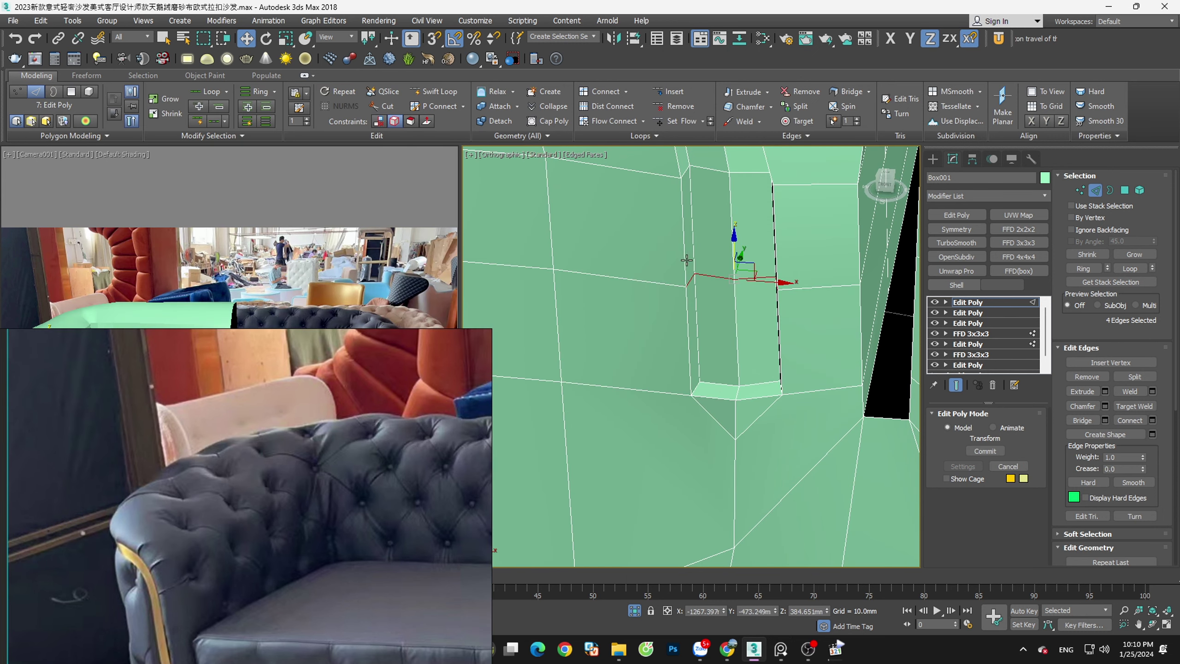
Lower the selected groove edges along Z and slide them into place
mouse_move(730, 258)
left_mouse_down()
mouse_move(747, 332)
mouse_move(713, 360)
left_mouse_up()
scroll(713, 360, "down", 2)
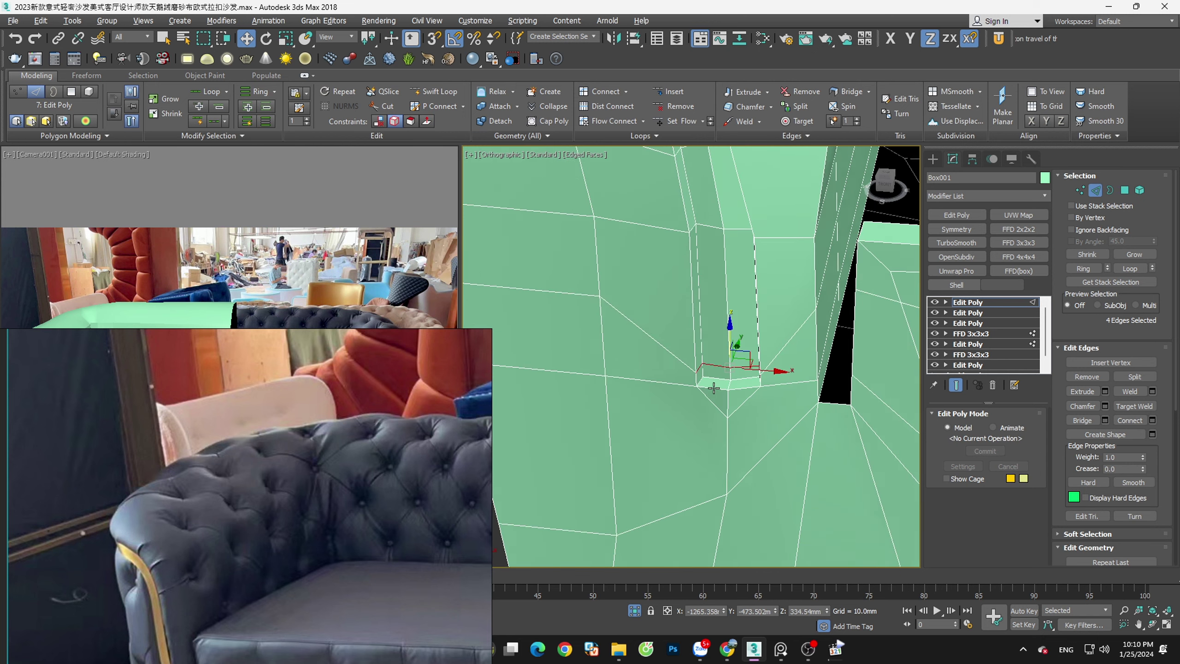
middle_click_drag(714, 387, 736, 349, "alt")
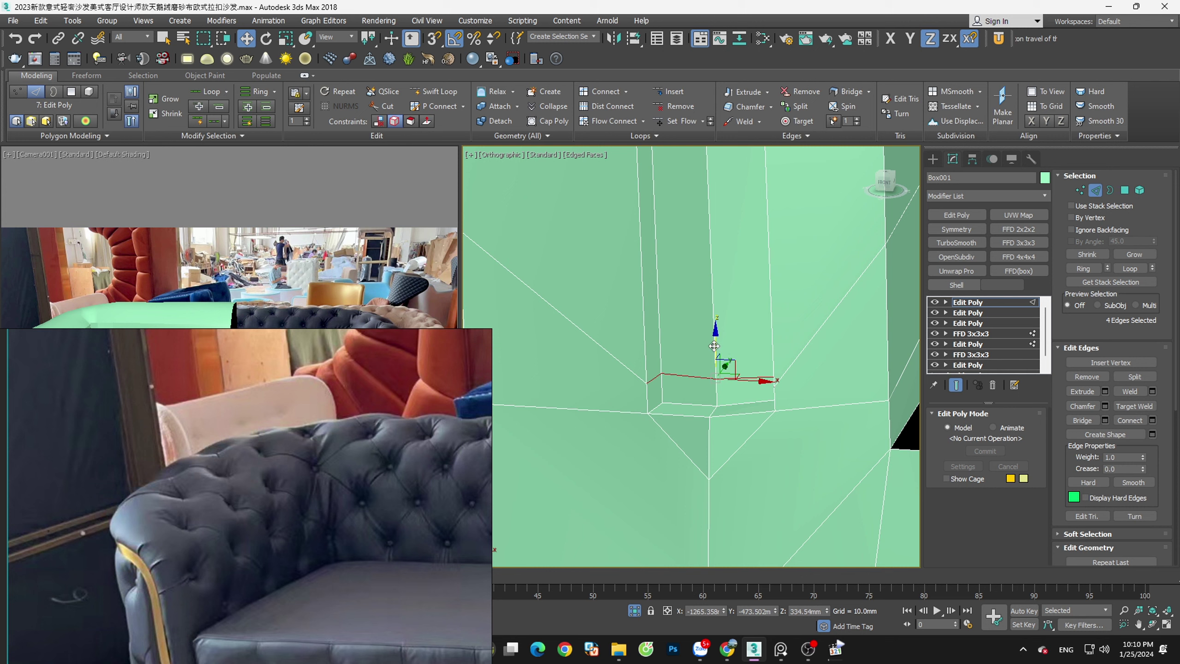
left_click_drag(714, 346, 719, 357)
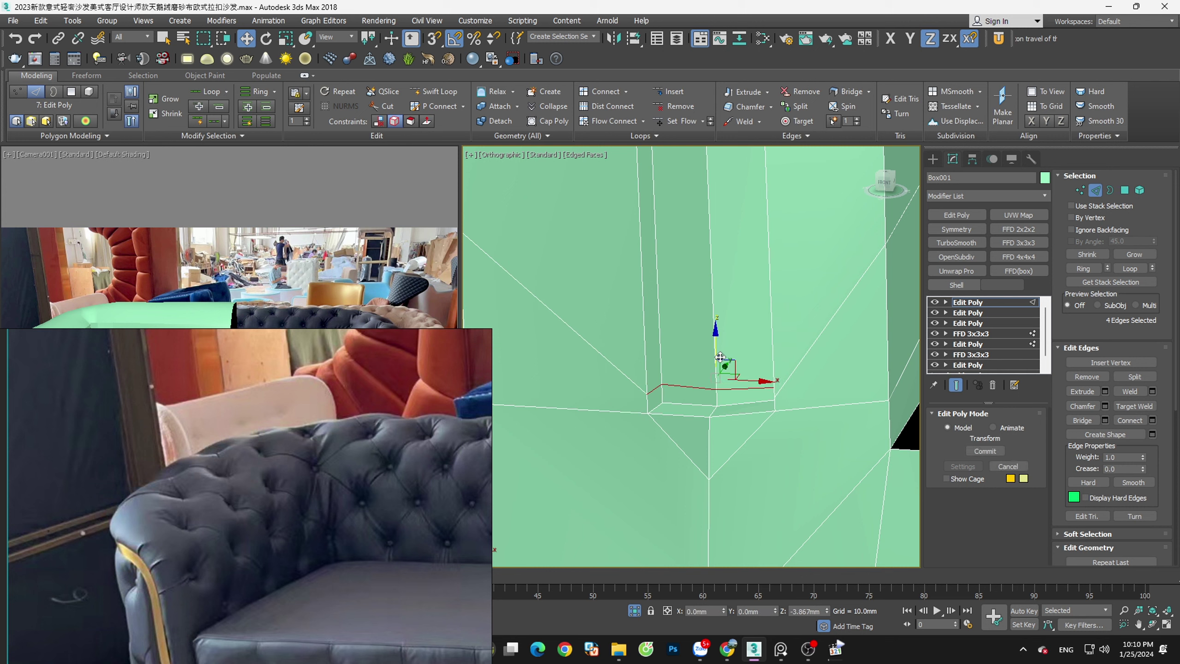
middle_click_drag(720, 356, 641, 335, "alt")
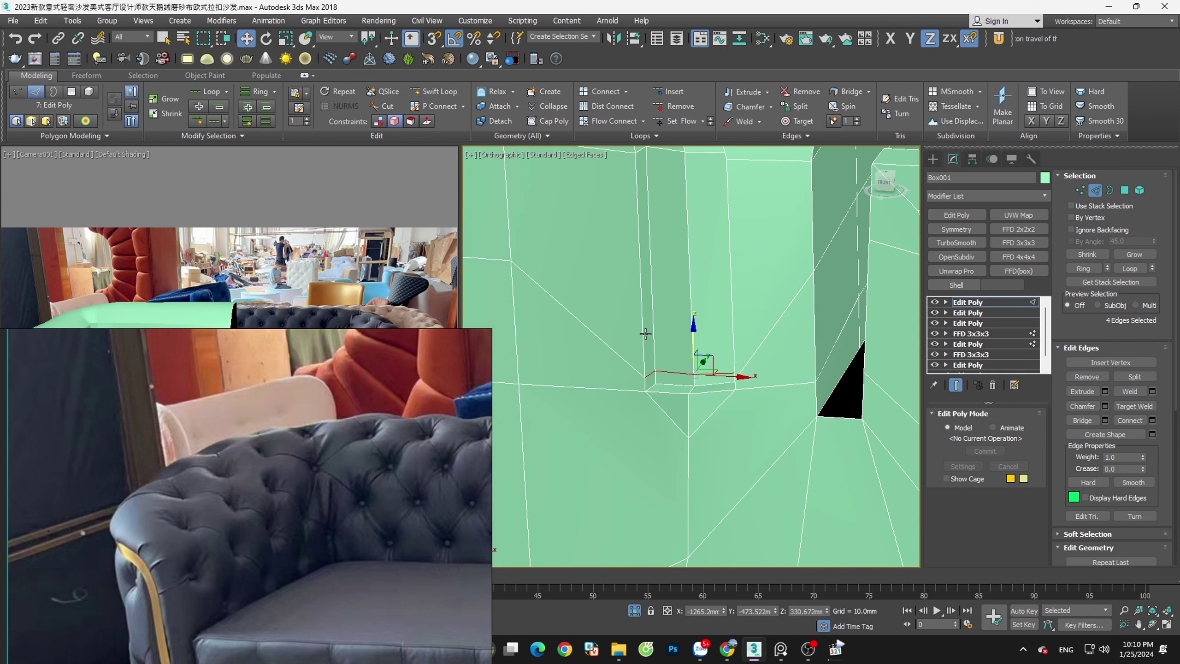
Add an extra edge loop down the arm groove with Swift Loop
left_click(1095, 191)
middle_click_drag(688, 372, 659, 391, "alt")
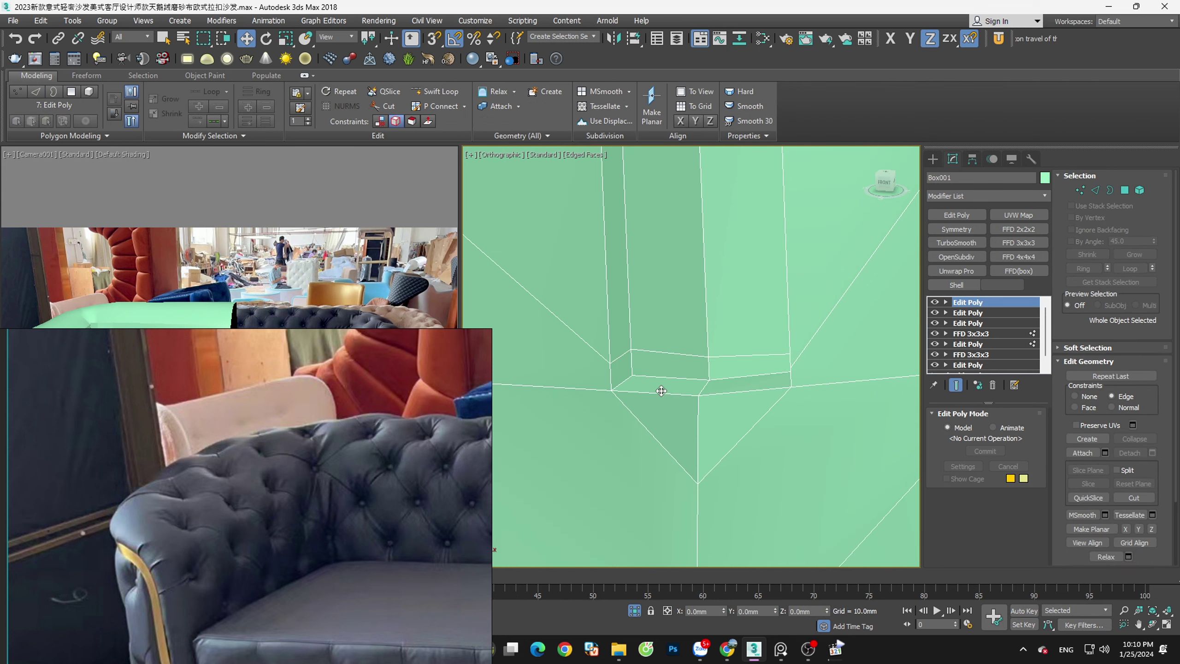
key("alt+shift+w")
left_click(826, 353)
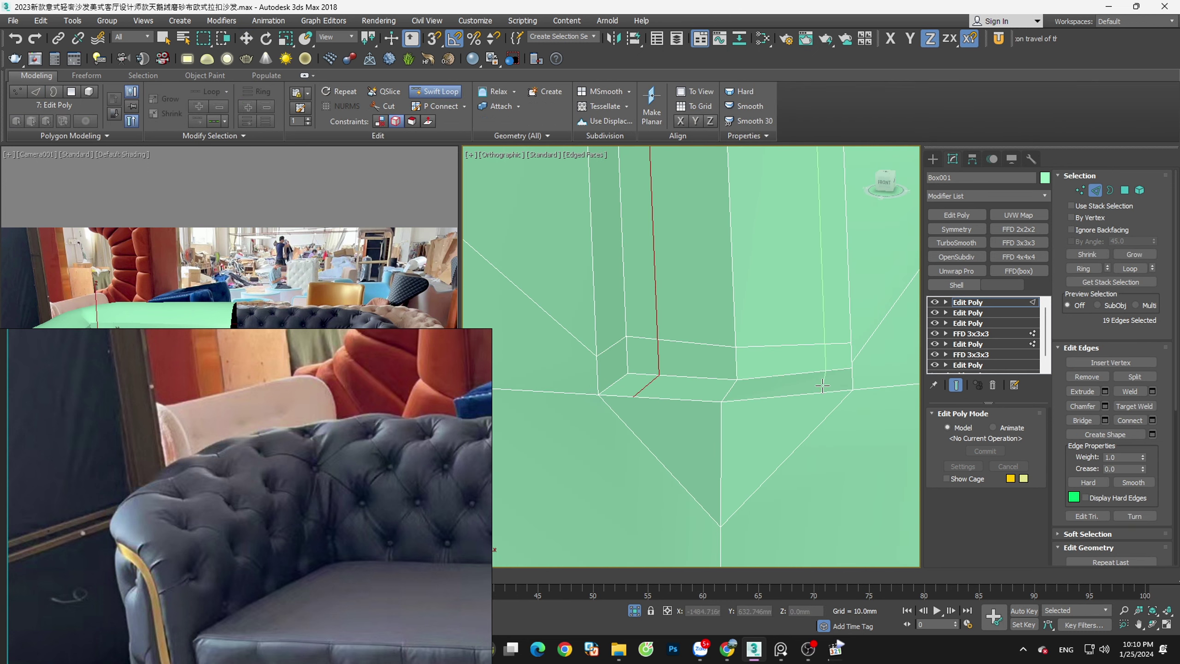
Move the vertex at the groove's lower corner into position
key("1")
key("w")
left_click(634, 396)
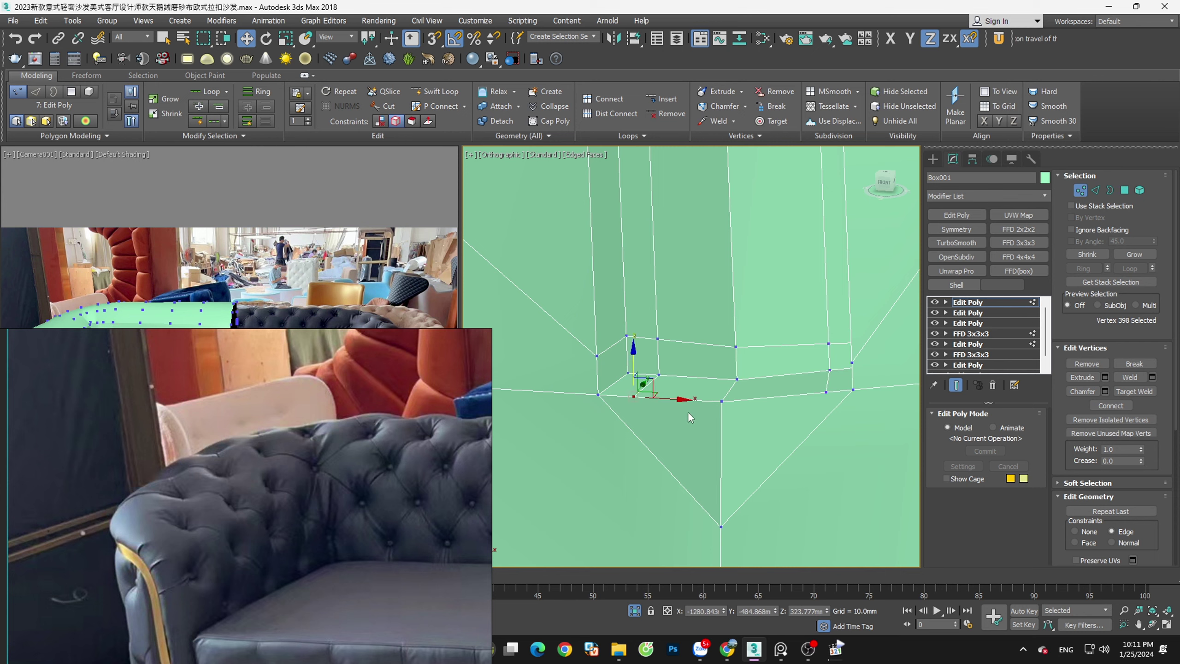
mouse_move(687, 411)
middle_mouse_down("alt")
mouse_move(708, 421)
mouse_move(695, 447)
mouse_move(717, 400)
mouse_move(734, 397)
mouse_move(716, 403)
mouse_move(738, 370)
middle_mouse_up("alt")
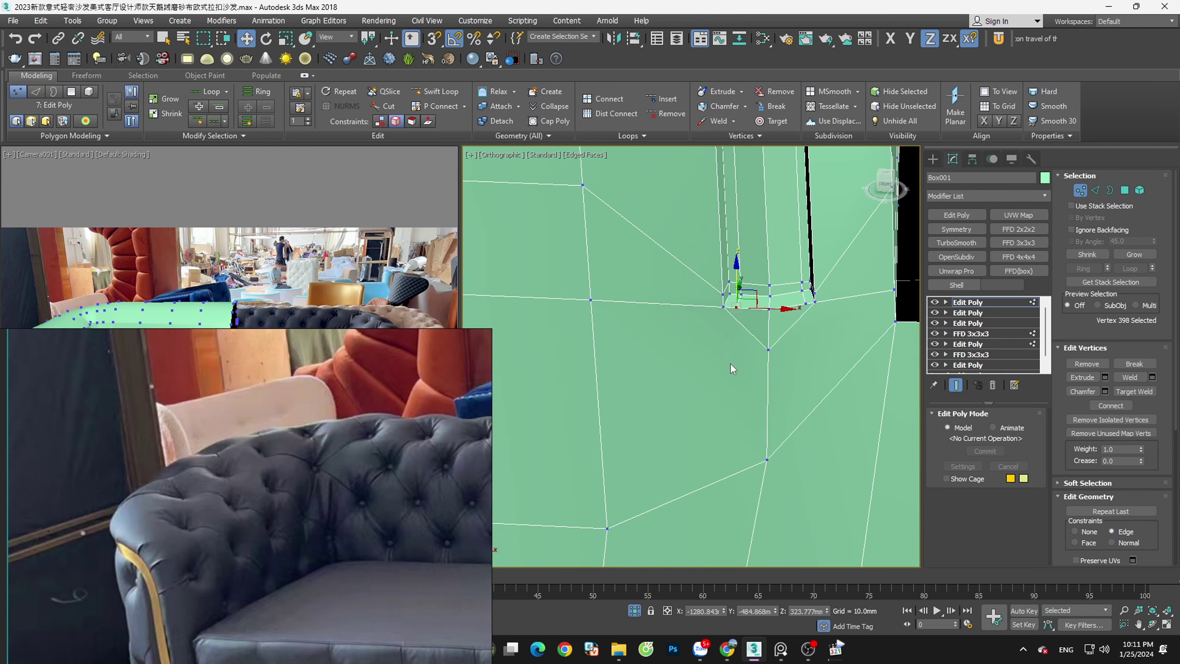
left_click(730, 368)
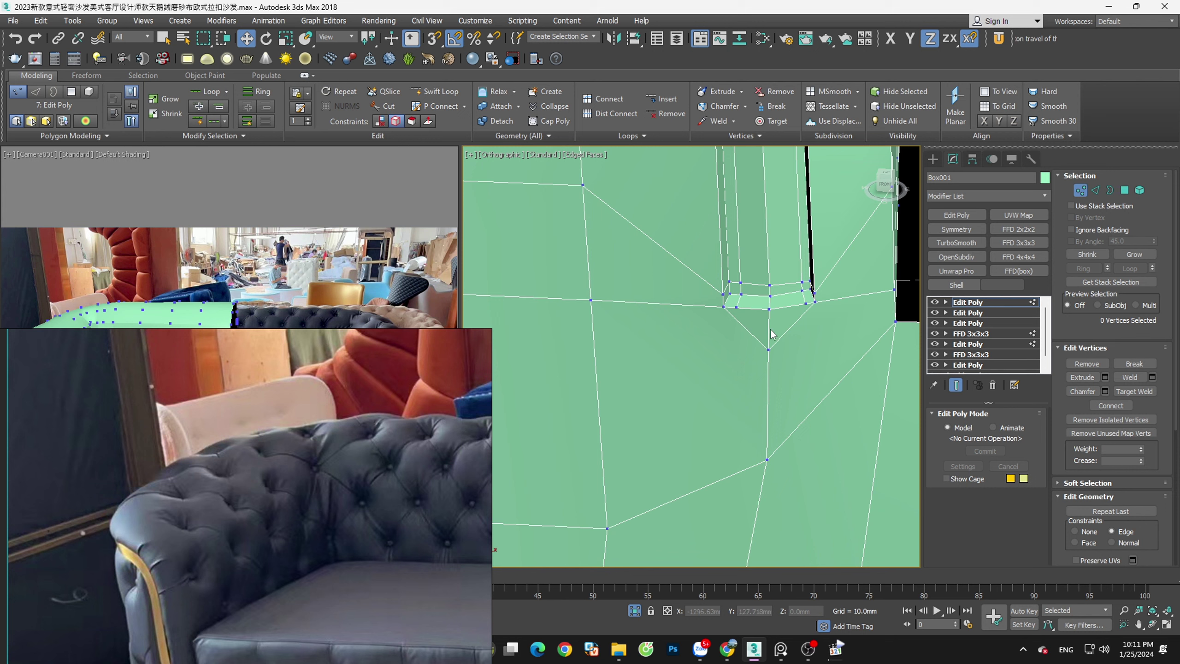
scroll(746, 338, "up", 3)
key("alt+c")
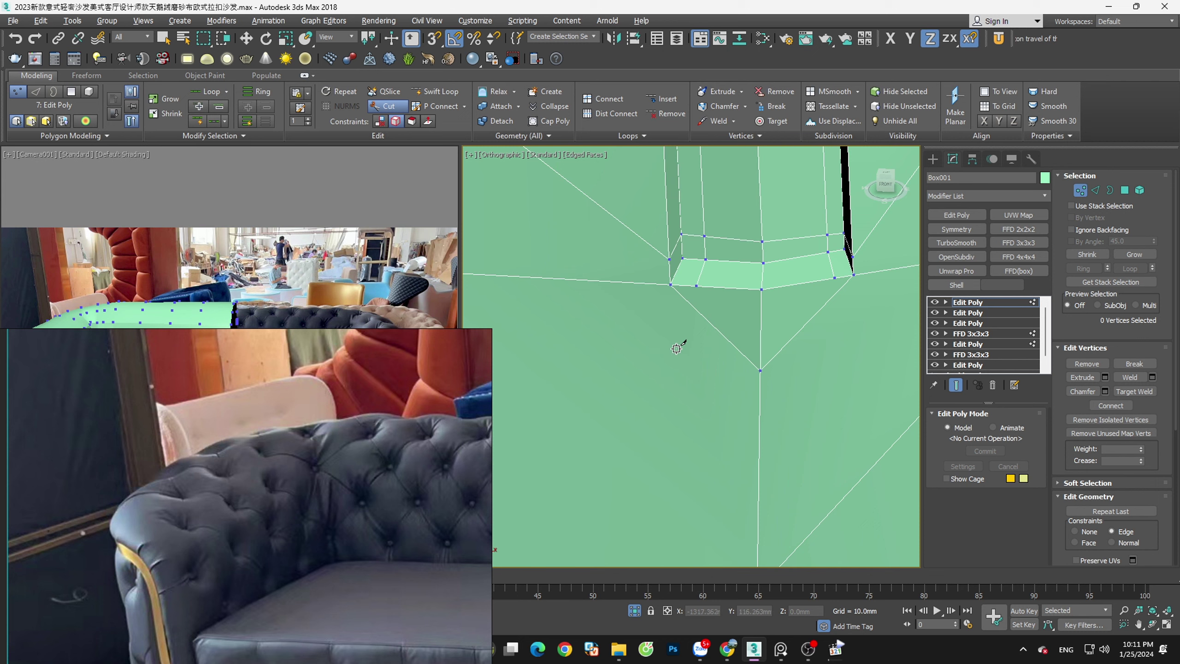
Cancel the cut, switch to Perspective and zoom in on the groove's inner corner
scroll(678, 353, "down", 3)
right_click(686, 373)
key("p")
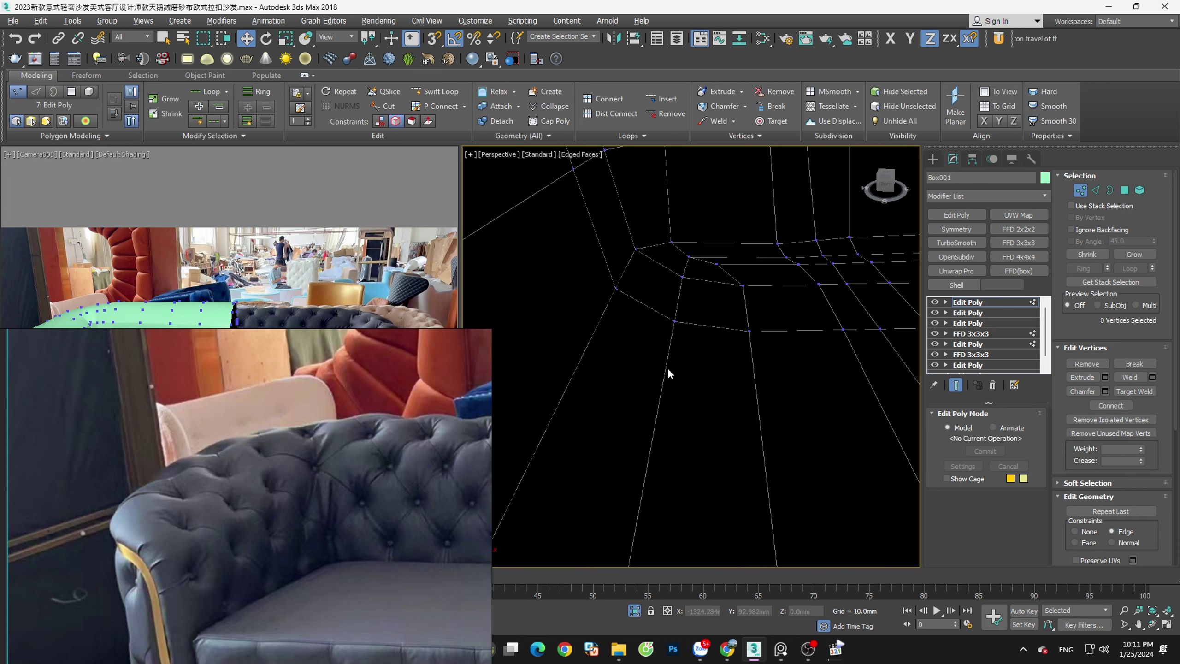
key("z")
scroll(615, 432, "up", 5)
scroll(615, 433, "up", 3)
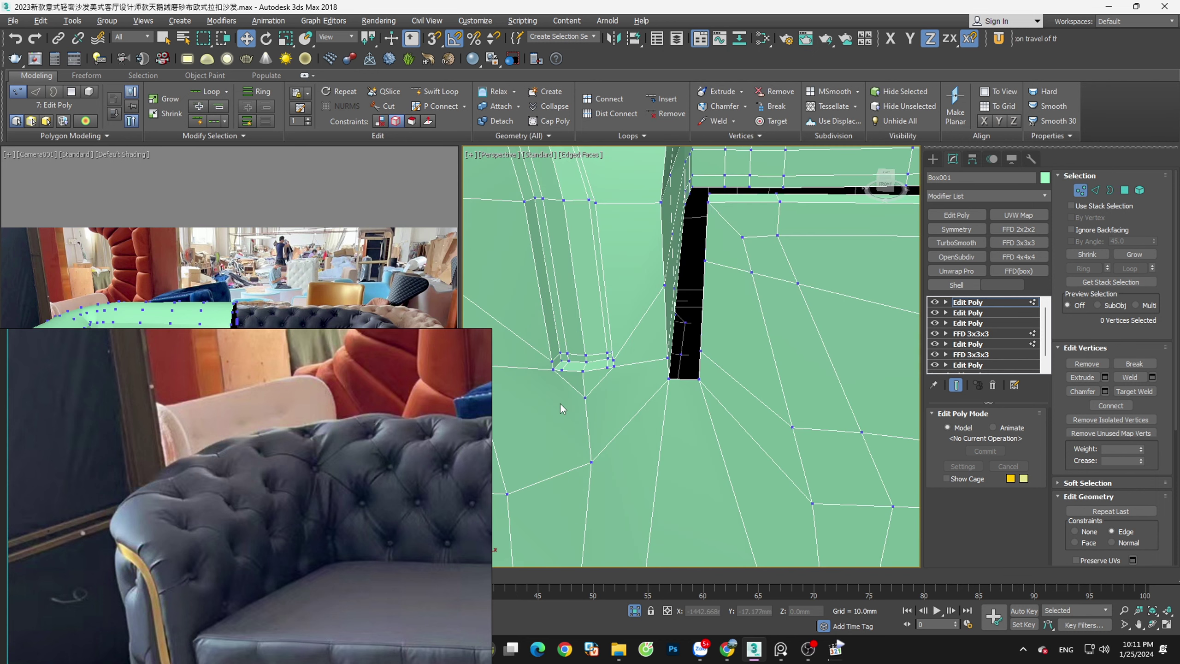
scroll(560, 404, "up", 3)
scroll(560, 404, "up", 2)
key("alt+c")
scroll(634, 323, "down", 3)
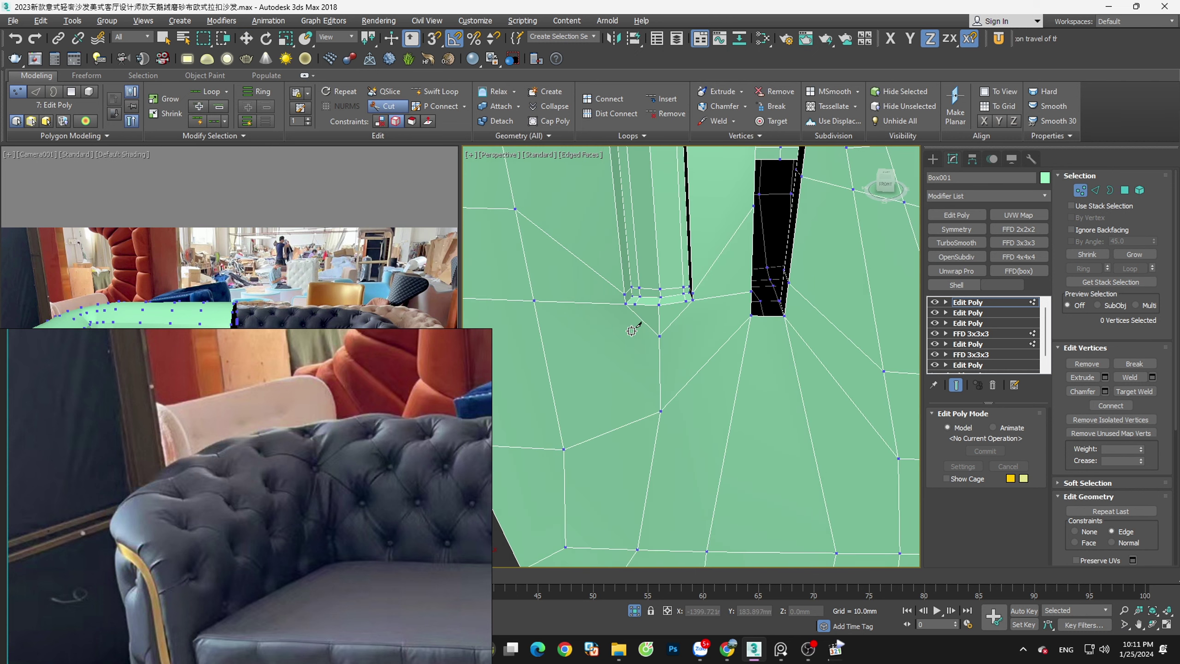
scroll(635, 325, "down", 2)
key("w")
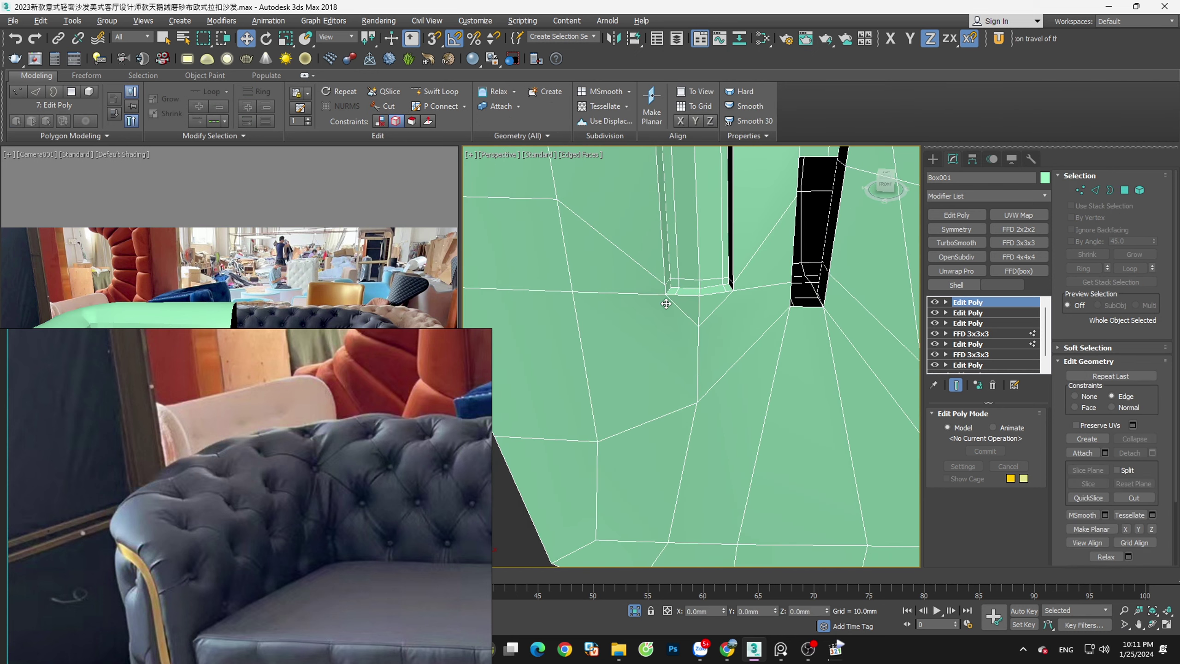
Select the inner-corner vertex, then inspect the curved side and bottom edges in Edge mode
left_click(667, 281)
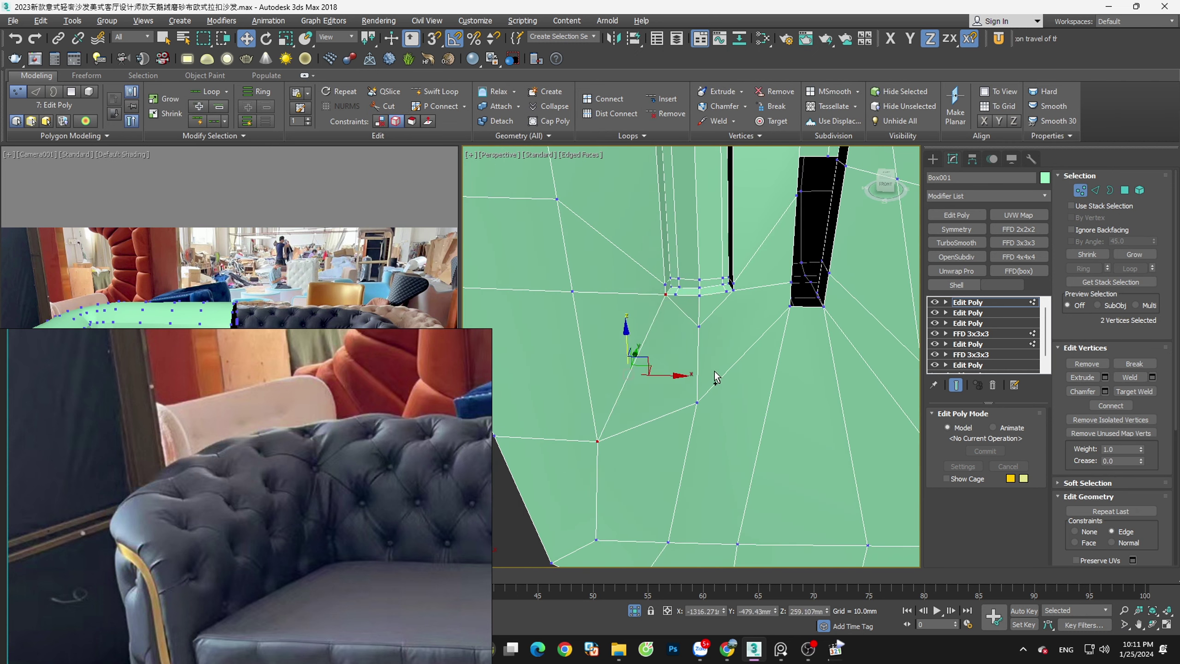
left_click(700, 386)
scroll(706, 333, "up", 2)
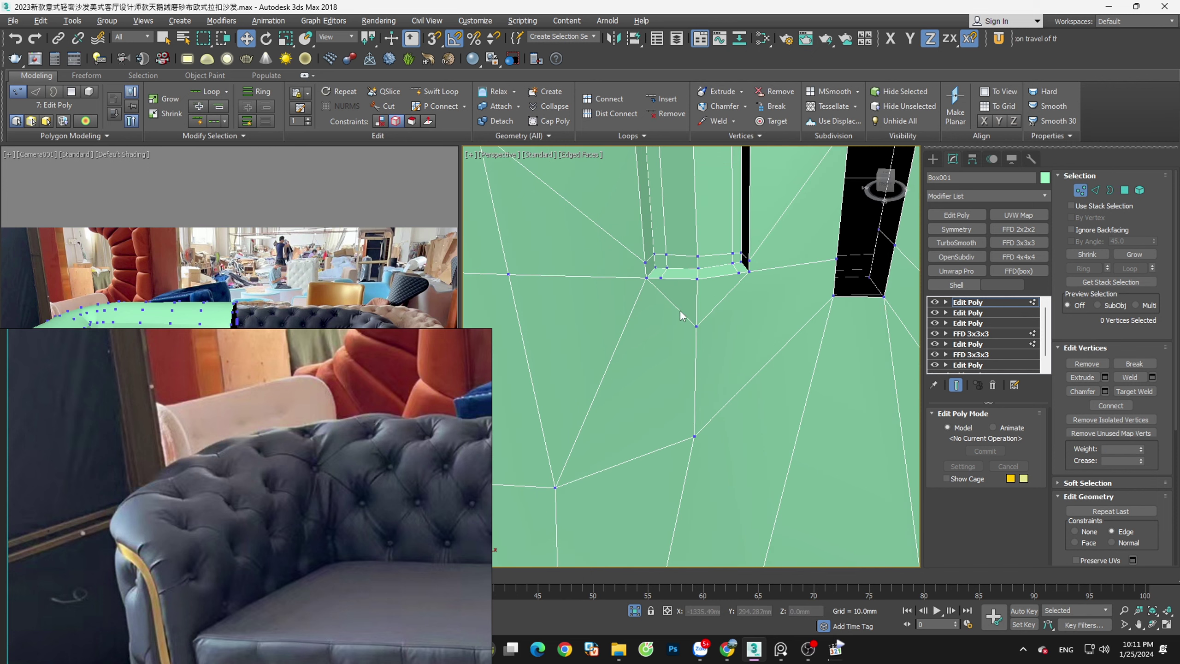
scroll(688, 317, "down", 3)
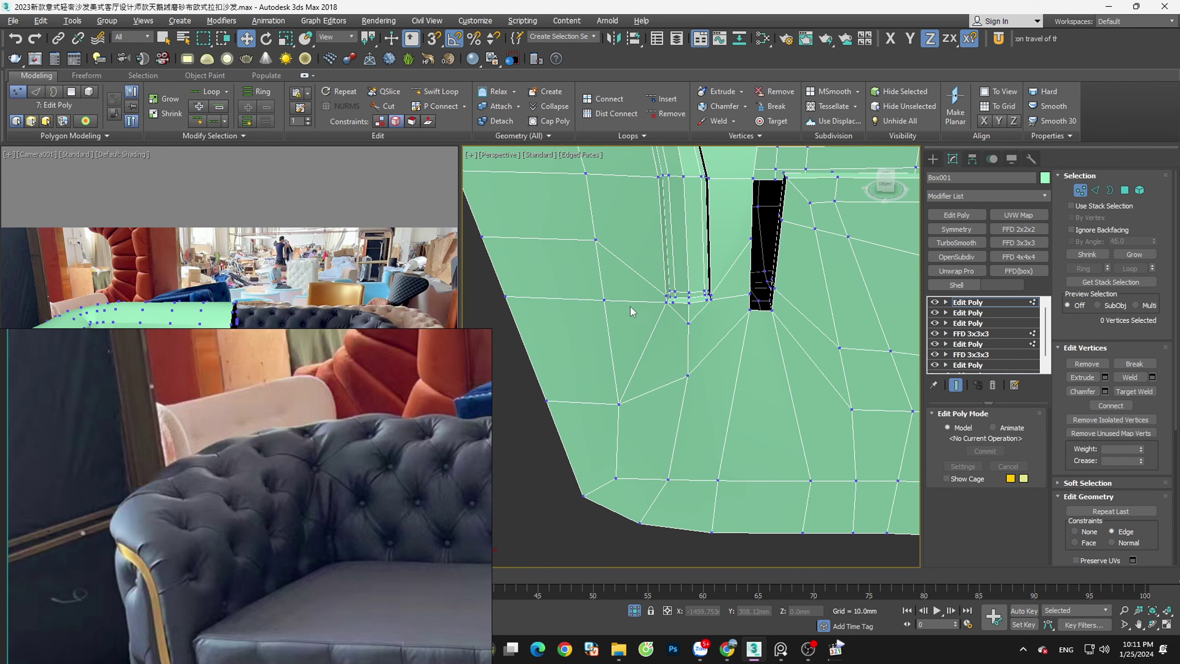
key("2")
scroll(678, 329, "down", 2)
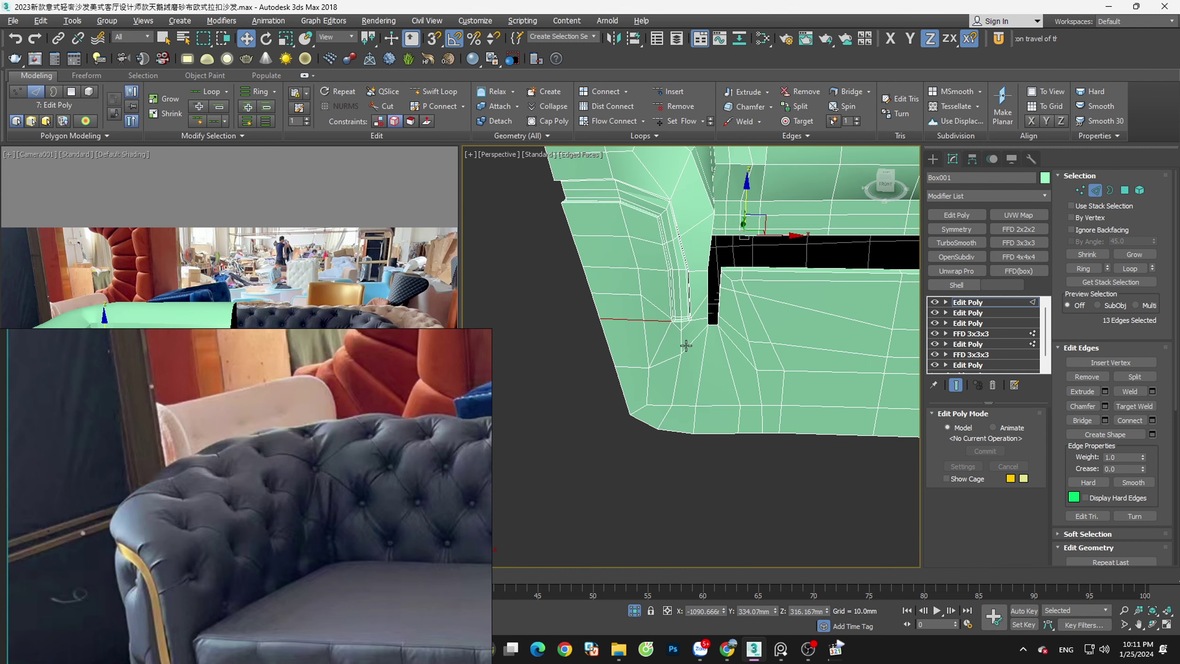
mouse_move(679, 329)
middle_mouse_down("alt")
mouse_move(747, 341)
mouse_move(677, 337)
middle_mouse_up("alt")
scroll(624, 306, "up", 2)
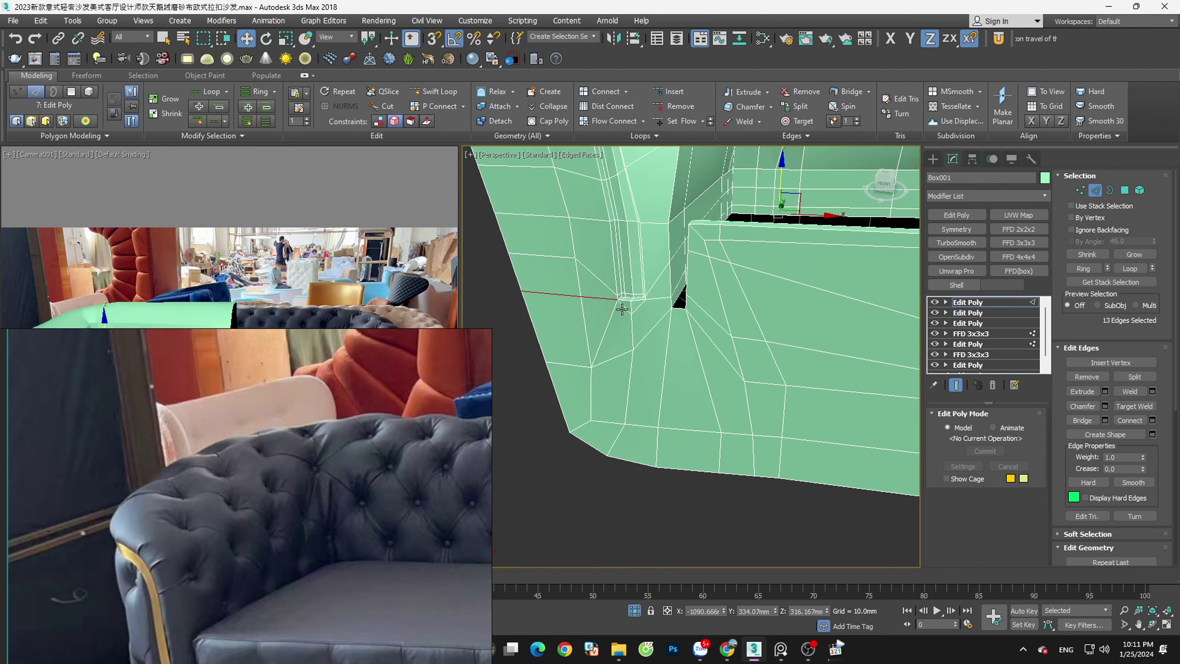
scroll(664, 327, "up", 3)
Select a vertex near the groove bevel plus its neighbour, orbiting around them
key("1")
left_click(682, 289)
mouse_move(682, 289)
middle_mouse_down("alt")
mouse_move(711, 318)
mouse_move(688, 327)
mouse_move(699, 333)
middle_mouse_up("alt")
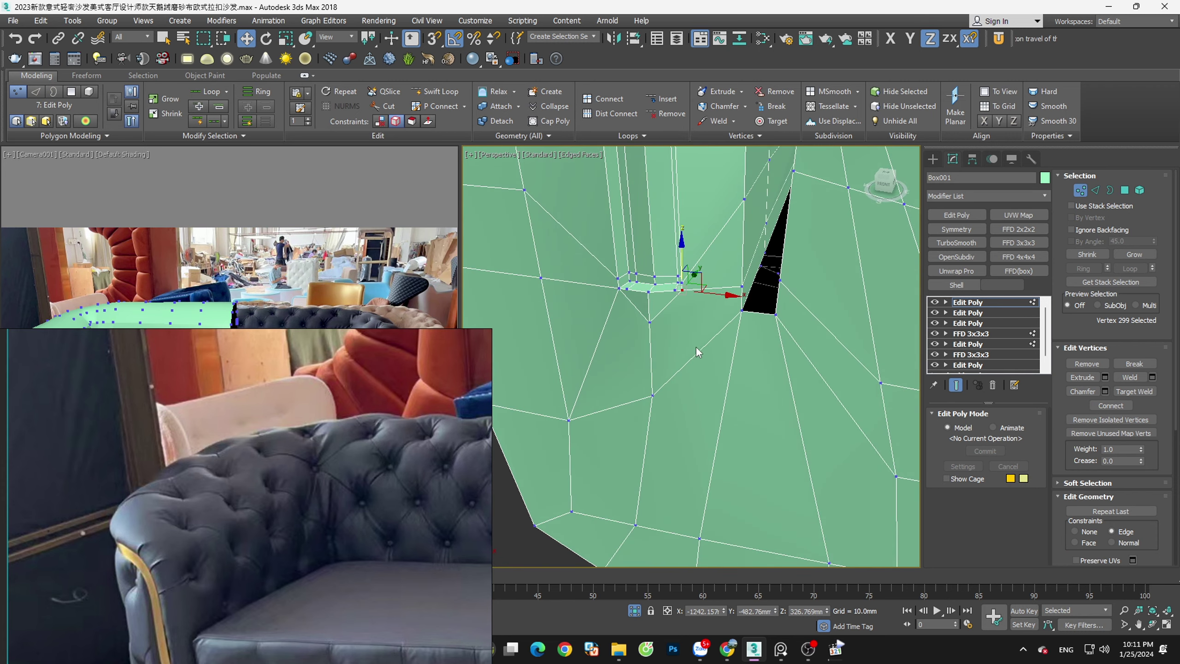
left_click(738, 313, "ctrl")
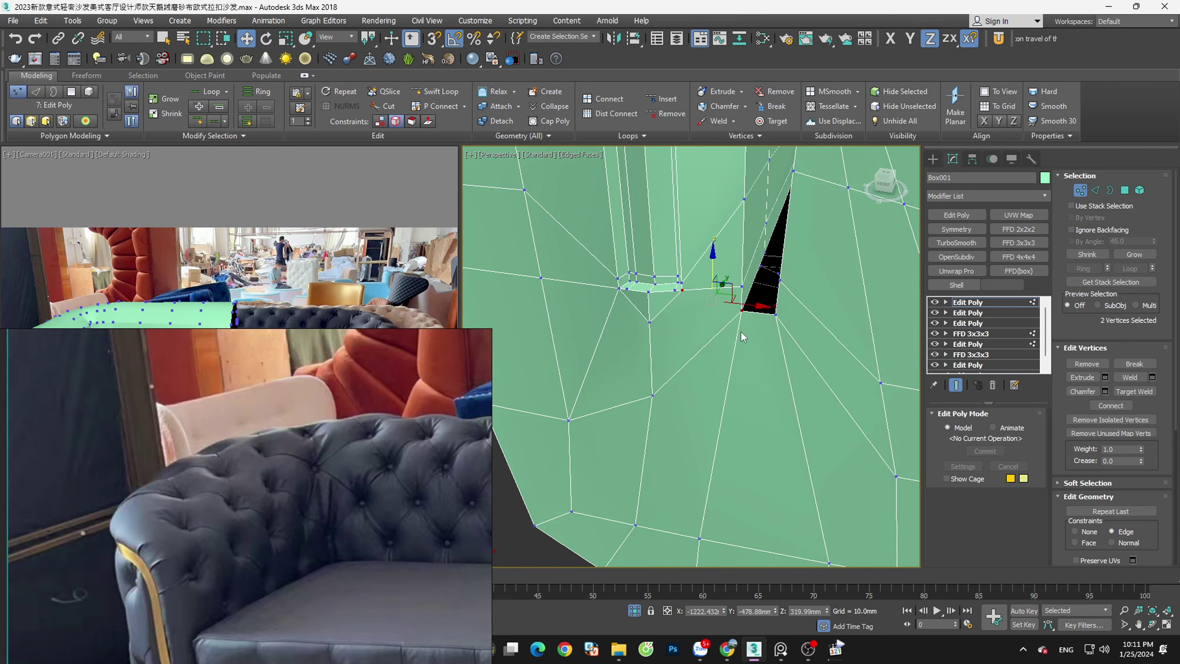
mouse_move(741, 332)
middle_mouse_down("alt")
mouse_move(721, 331)
mouse_move(754, 324)
mouse_move(757, 354)
middle_mouse_up("alt")
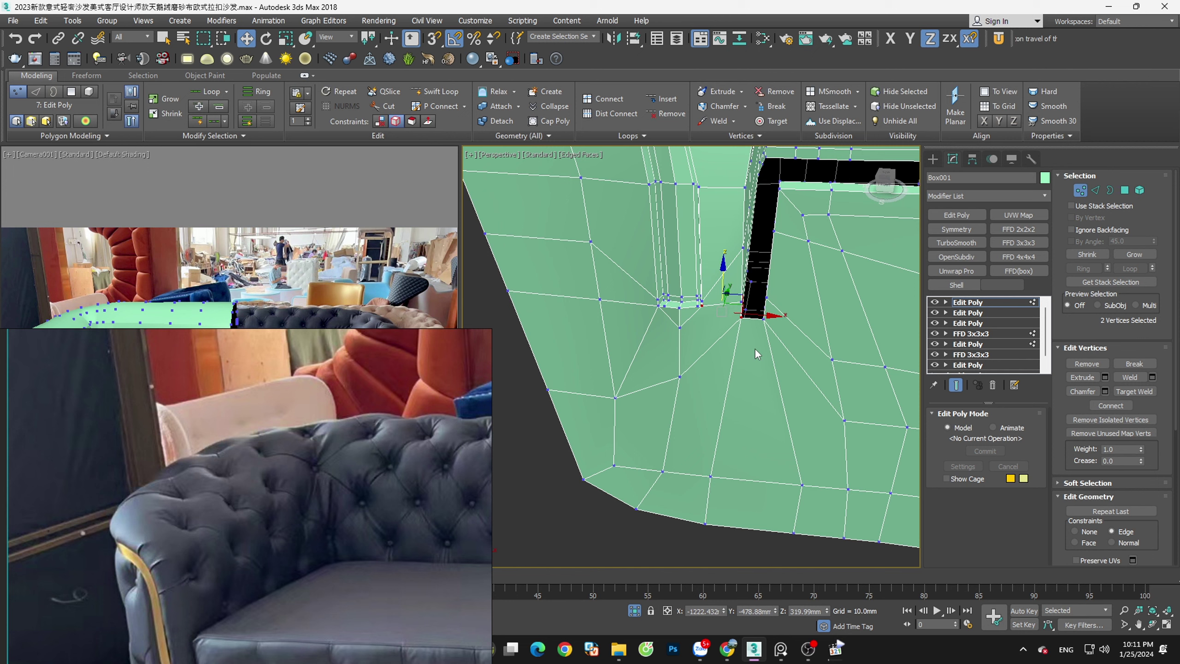
scroll(665, 326, "up", 4)
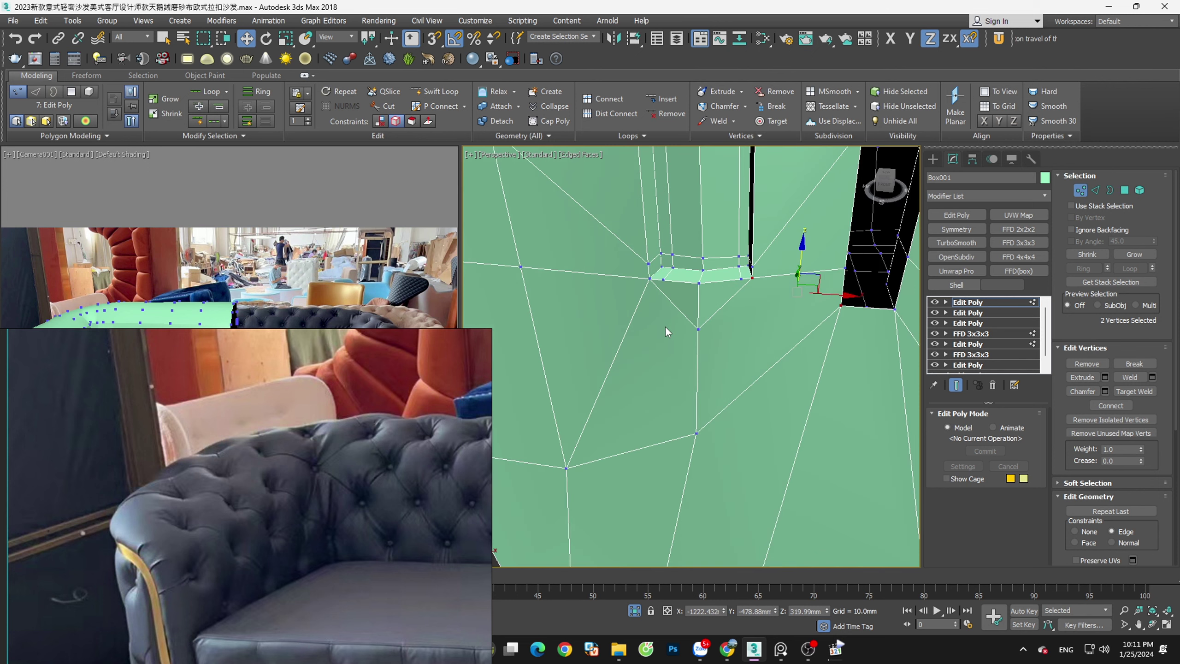
key("2")
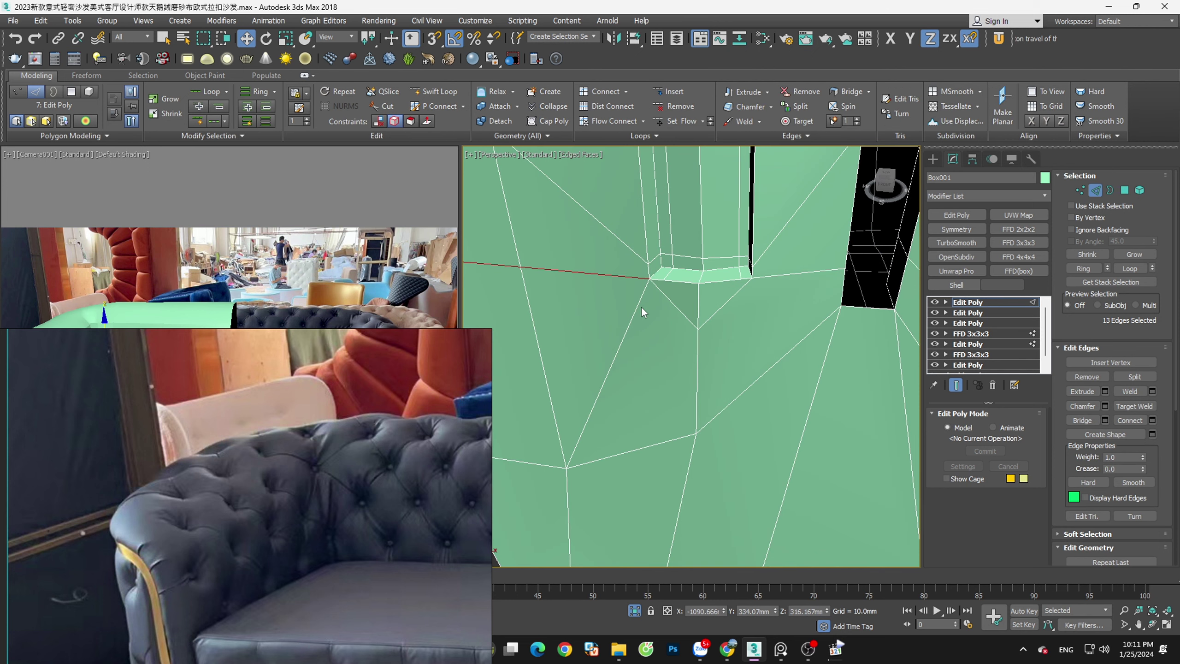
key("1")
scroll(670, 280, "up", 3)
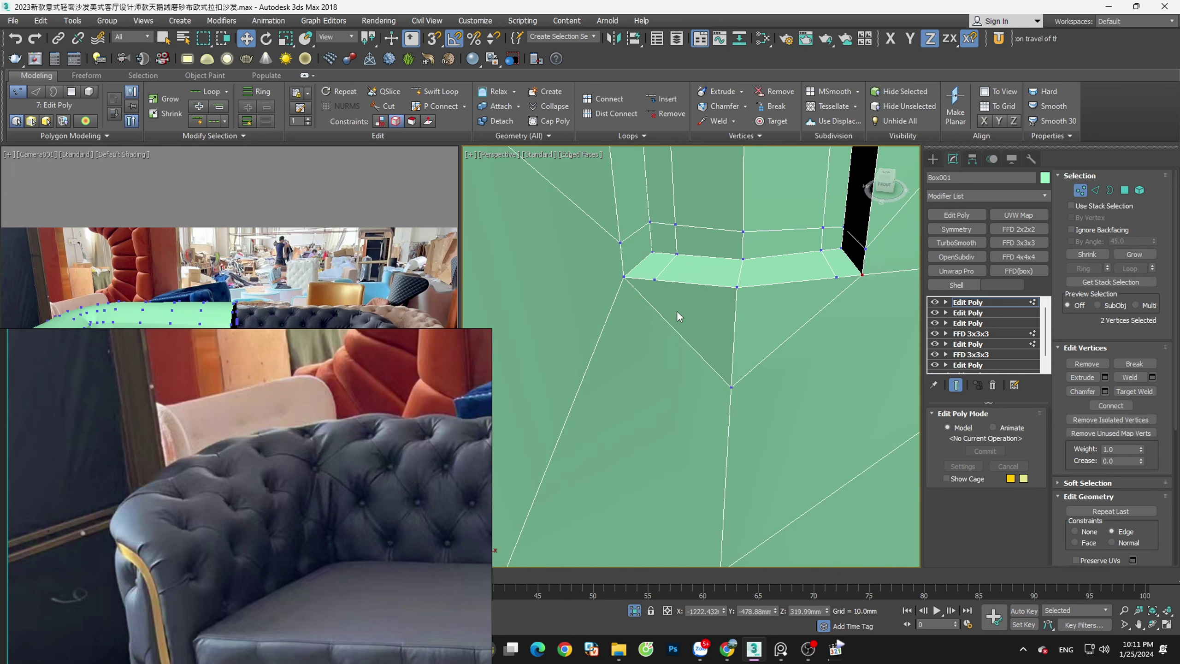
Check each of the two bevel-corner vertices in turn, then clear the selection
left_click(676, 310)
scroll(675, 293, "down", 2)
left_click(660, 288)
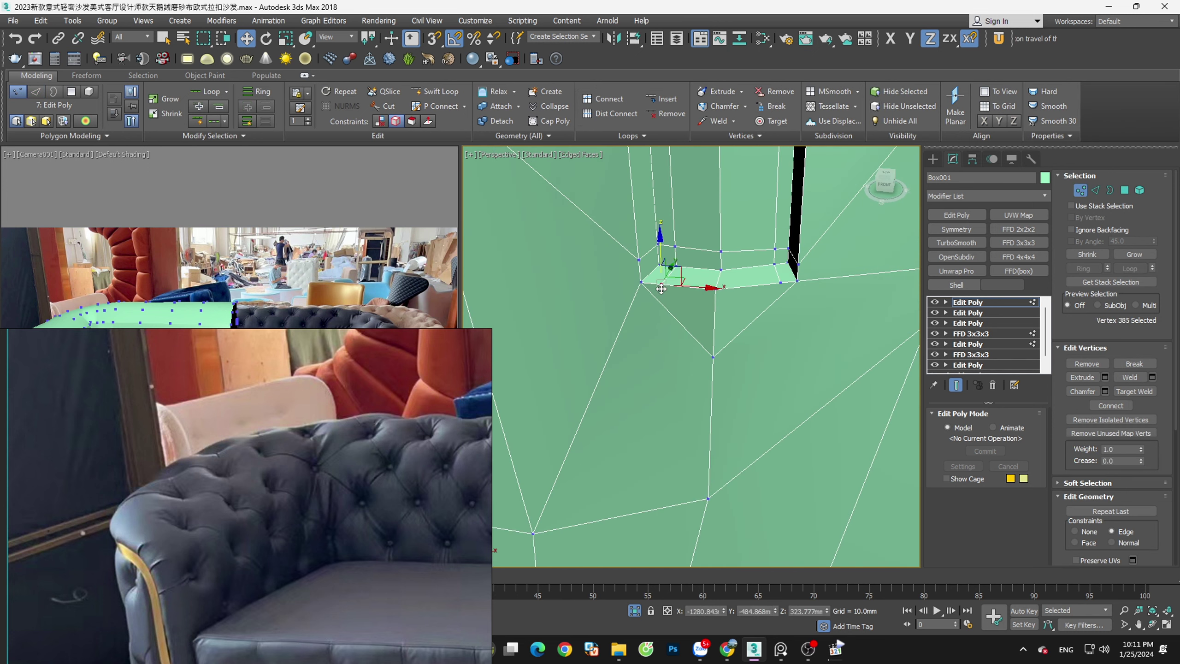
mouse_move(709, 352)
middle_mouse_down("alt")
mouse_move(709, 402)
mouse_move(705, 334)
middle_mouse_up("alt")
key("2")
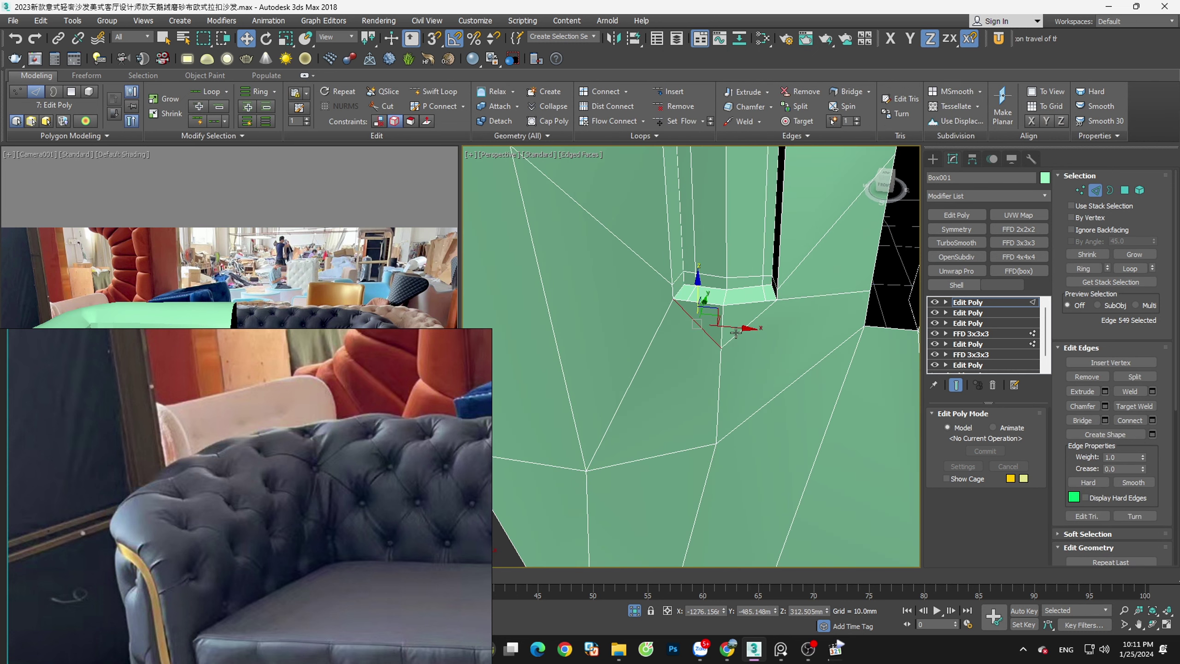
key("1")
left_click(688, 301)
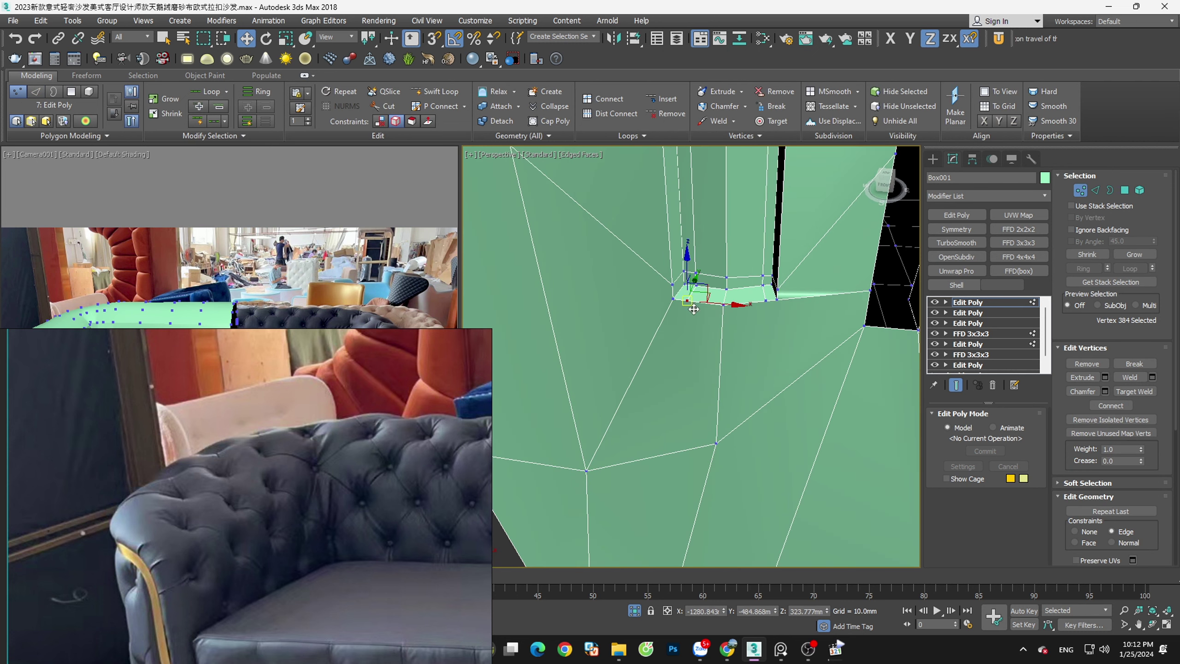
left_click(703, 378)
Cut new edges from the bevel's lower edge down, across and back up to the bevel
key("alt+c")
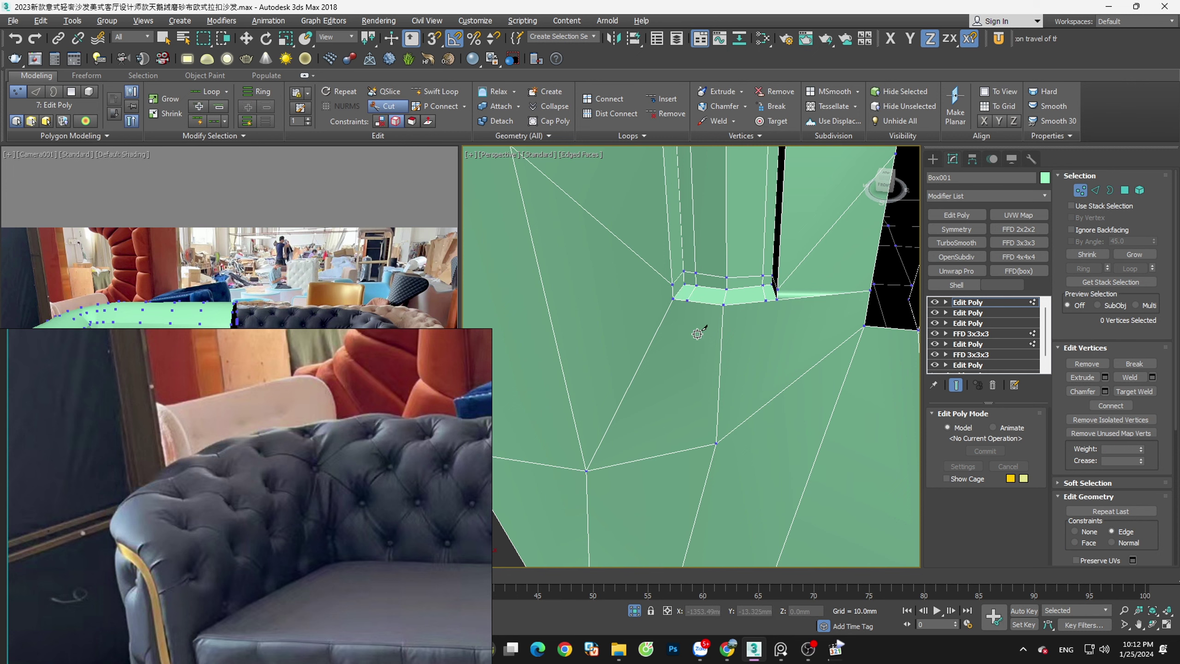
scroll(698, 327, "up", 3)
left_click(682, 284)
left_click(682, 359)
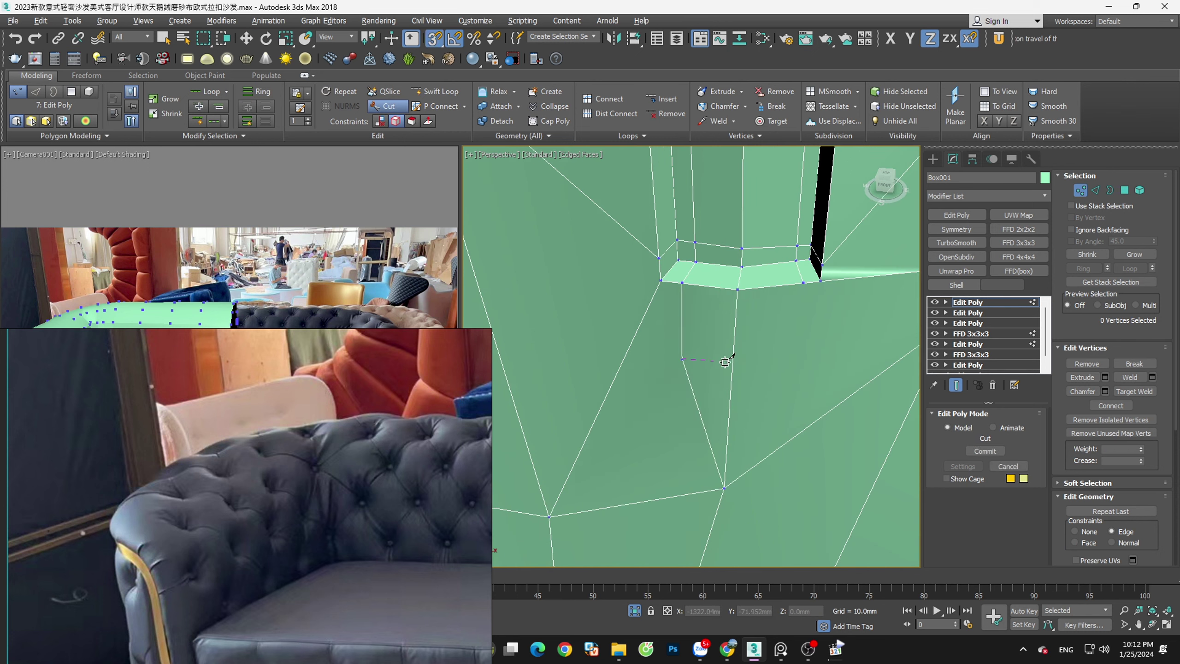
left_click(779, 364)
left_click(803, 282)
right_click(804, 284)
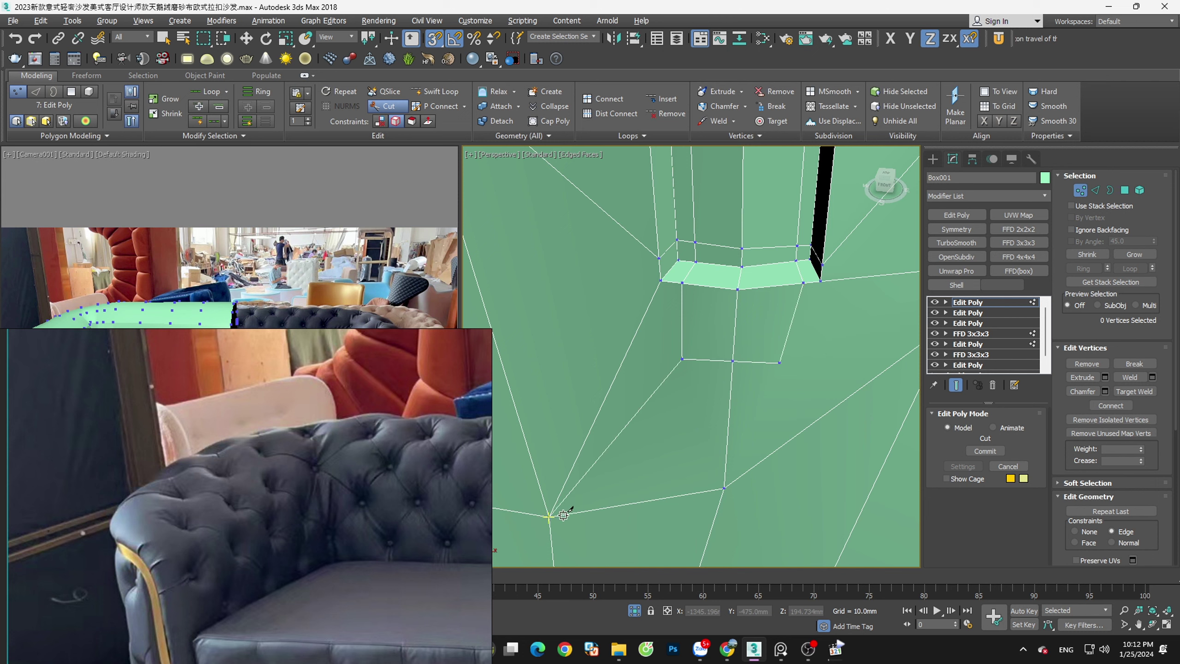
Cut an edge from the vertex below the groove to the outer corner vertex
middle_click_drag(783, 408, 698, 386, "alt")
left_click(690, 375)
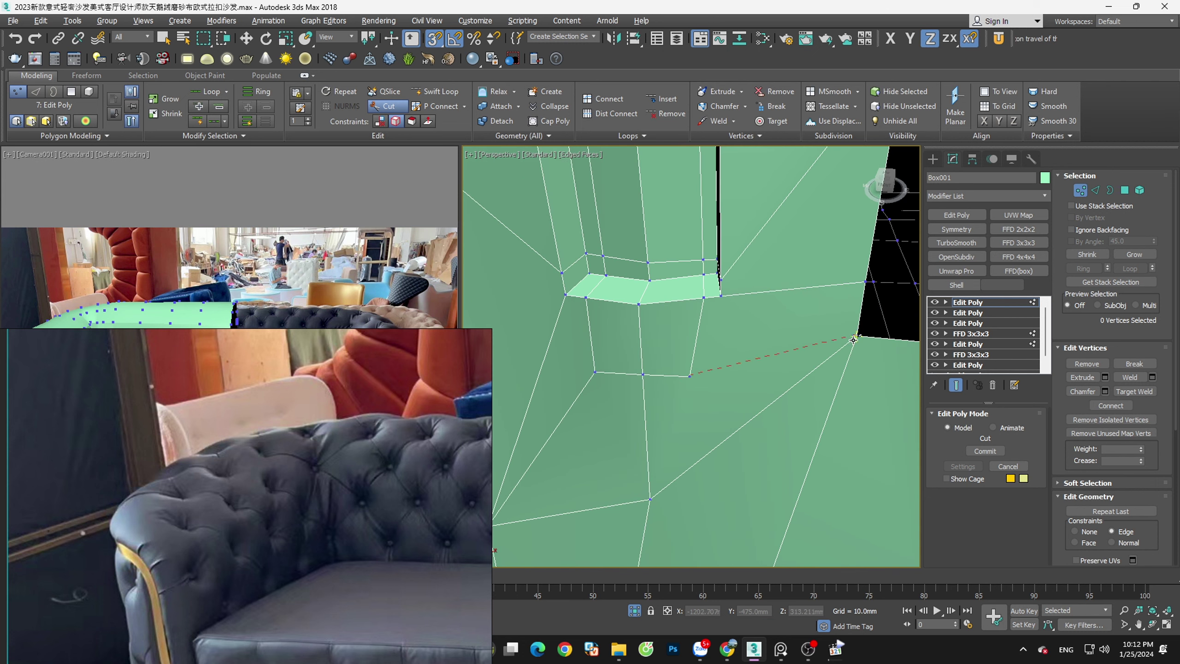
left_click(857, 335)
right_click(847, 341)
right_click(720, 420)
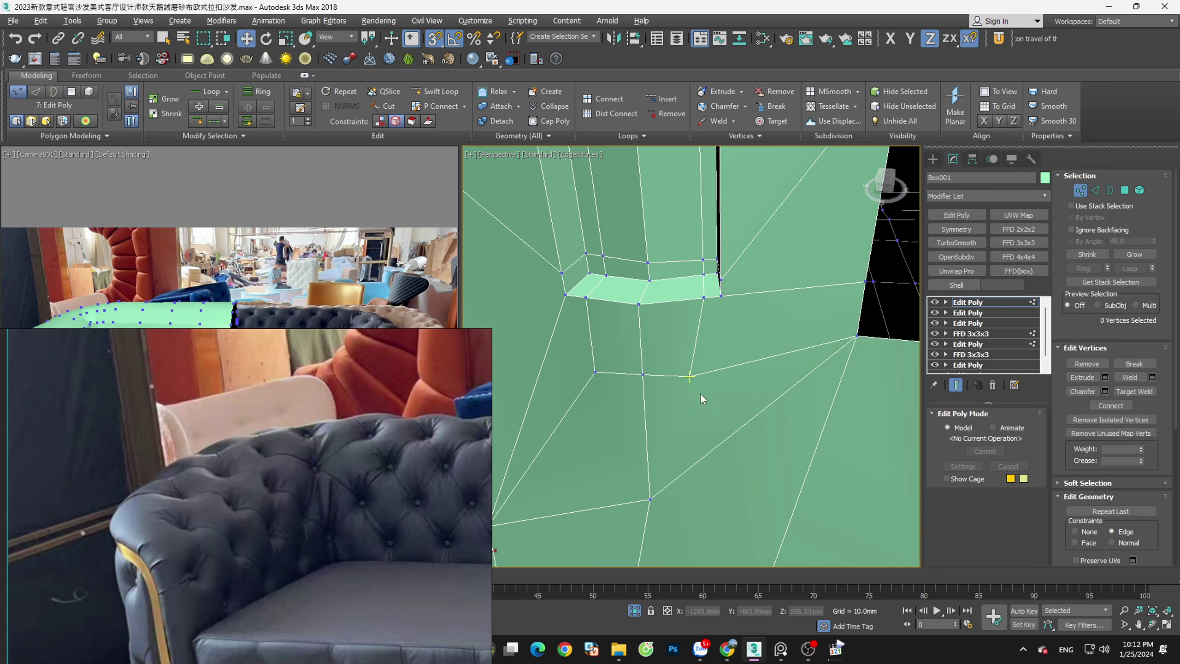
Slide the groove-corner vertices into place with Face constraint and add an edge to the outer corner
left_click(689, 376)
mouse_move(690, 356)
left_mouse_down()
mouse_move(694, 346)
mouse_move(689, 375)
left_mouse_up()
left_click(412, 124)
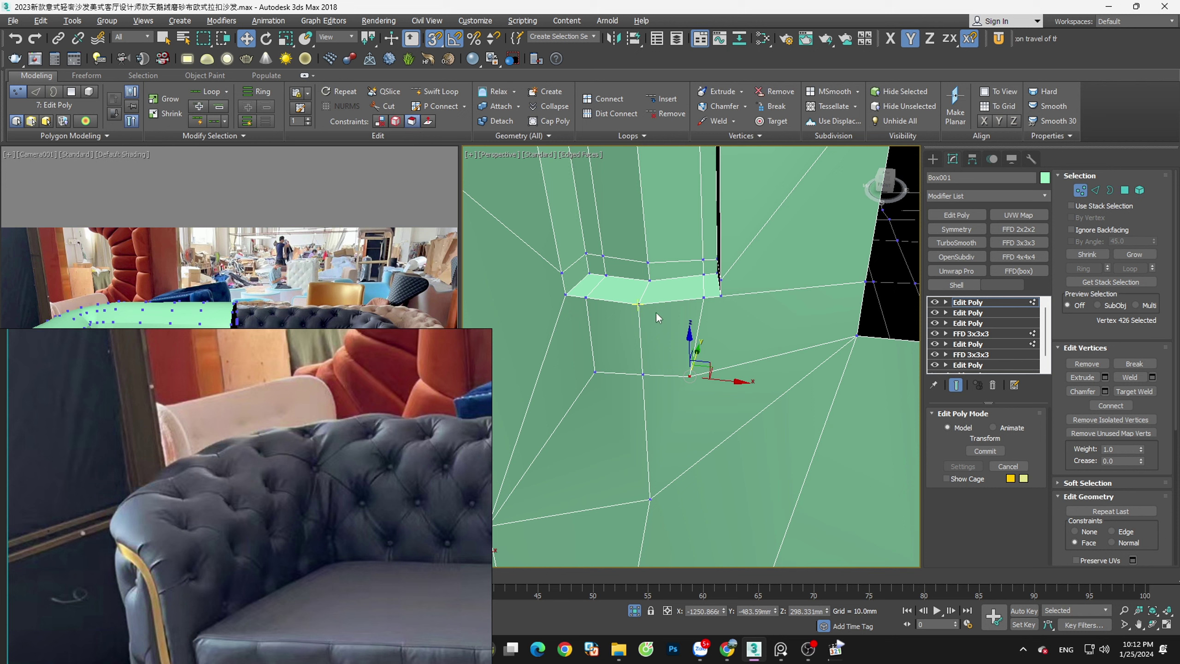
left_click_drag(689, 350, 694, 333)
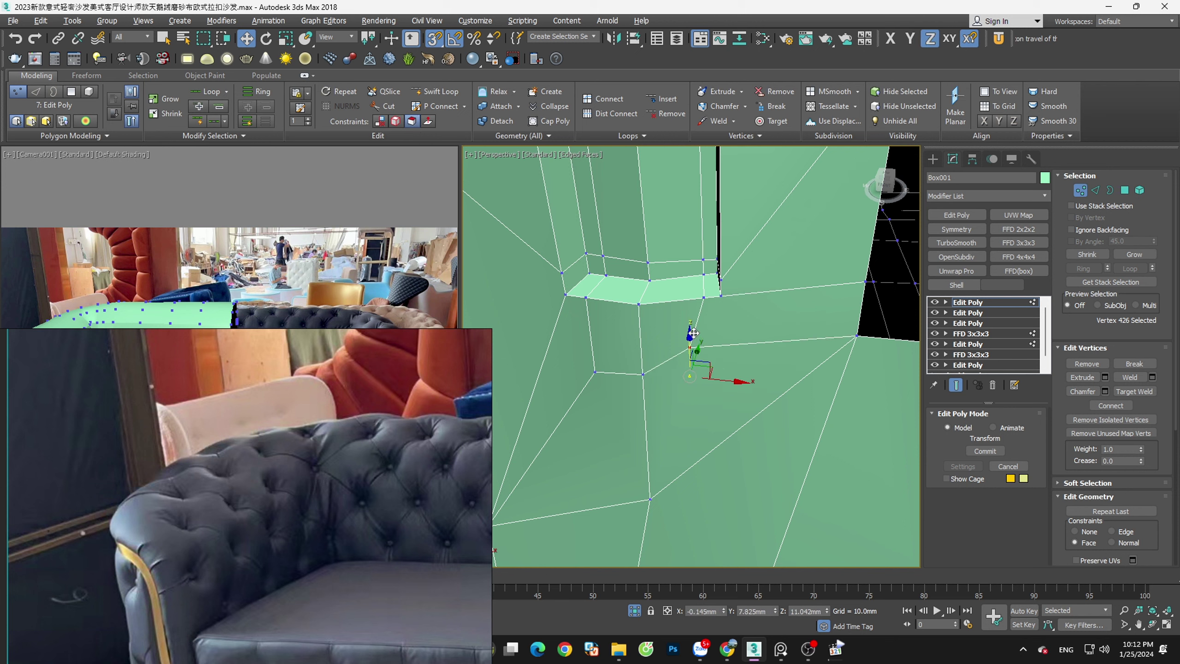
left_click(720, 295)
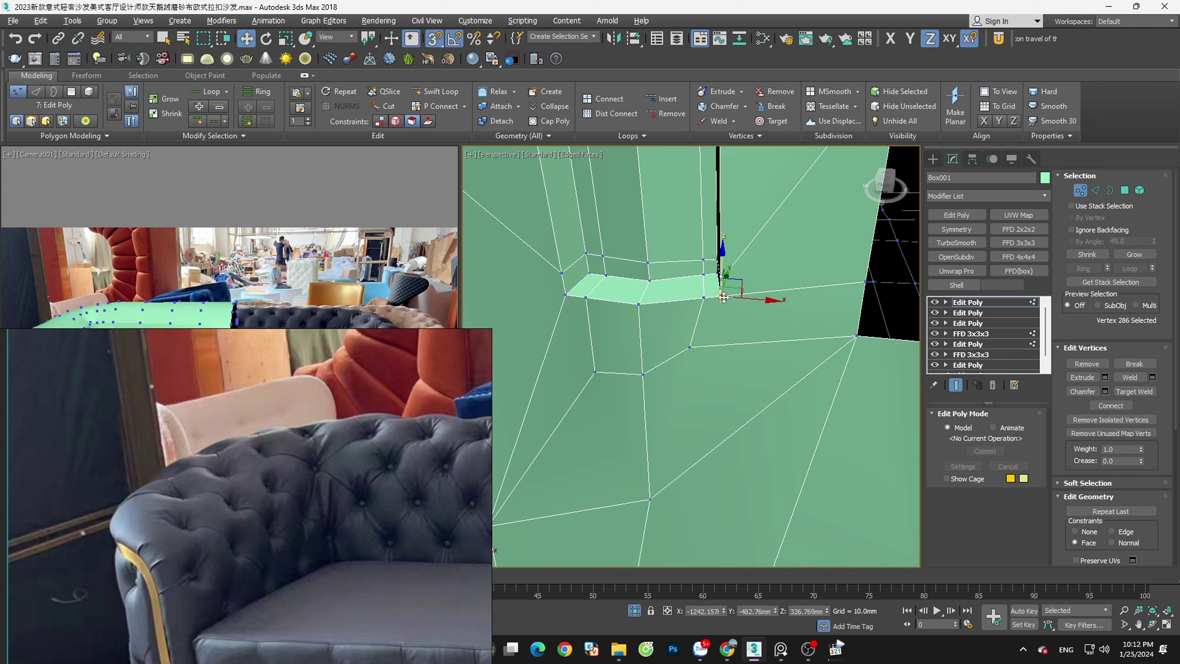
mouse_move(765, 317)
middle_mouse_down("alt")
mouse_move(750, 314)
mouse_move(832, 343)
middle_mouse_up("alt")
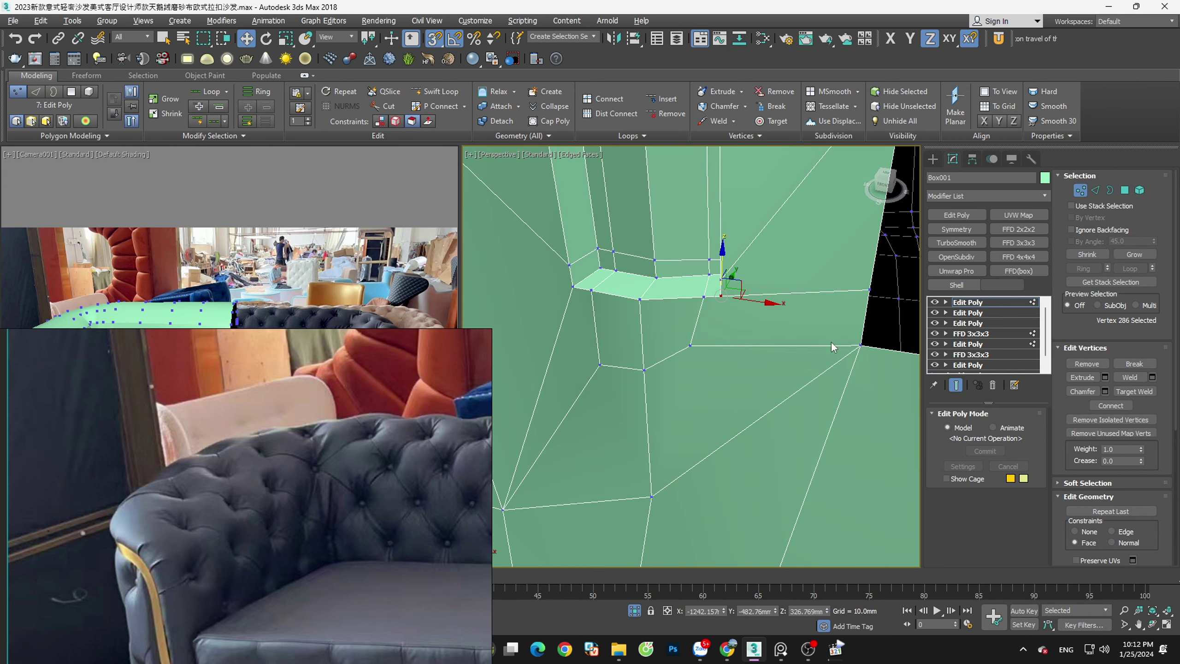
left_click(860, 346)
right_click(762, 334)
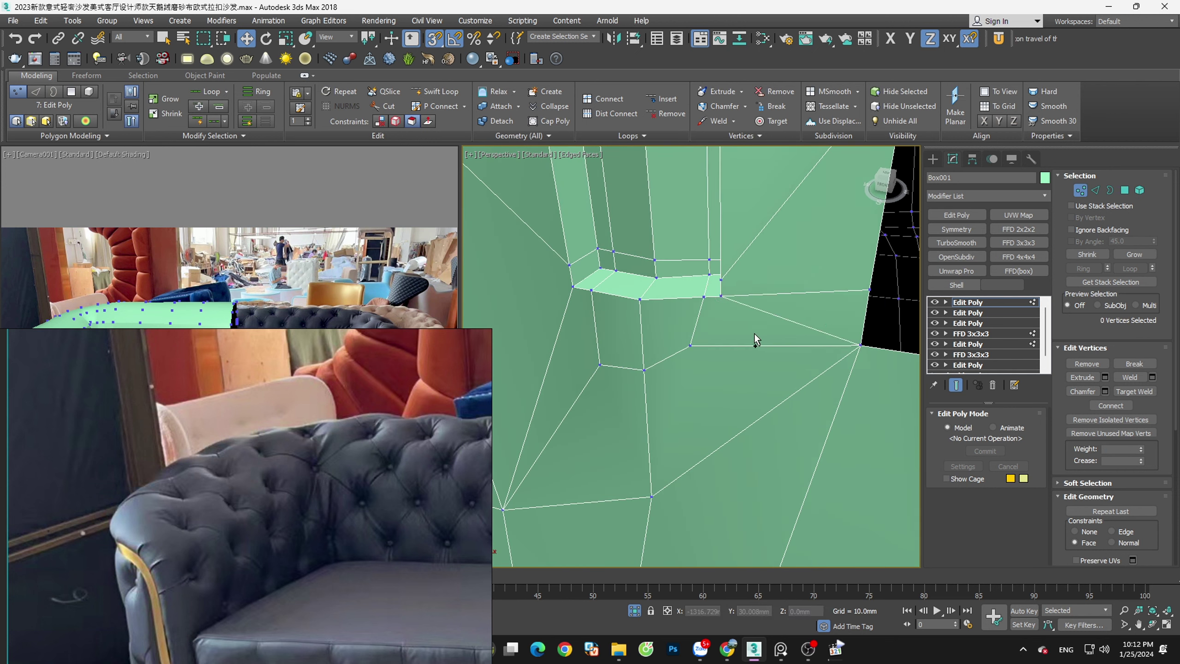
Select and inspect the new corner edge and the groove-corner vertices
key("2")
left_click(829, 293)
mouse_move(837, 316)
middle_mouse_down("alt")
mouse_move(793, 309)
mouse_move(813, 300)
mouse_move(811, 315)
middle_mouse_up("alt")
left_click(811, 316)
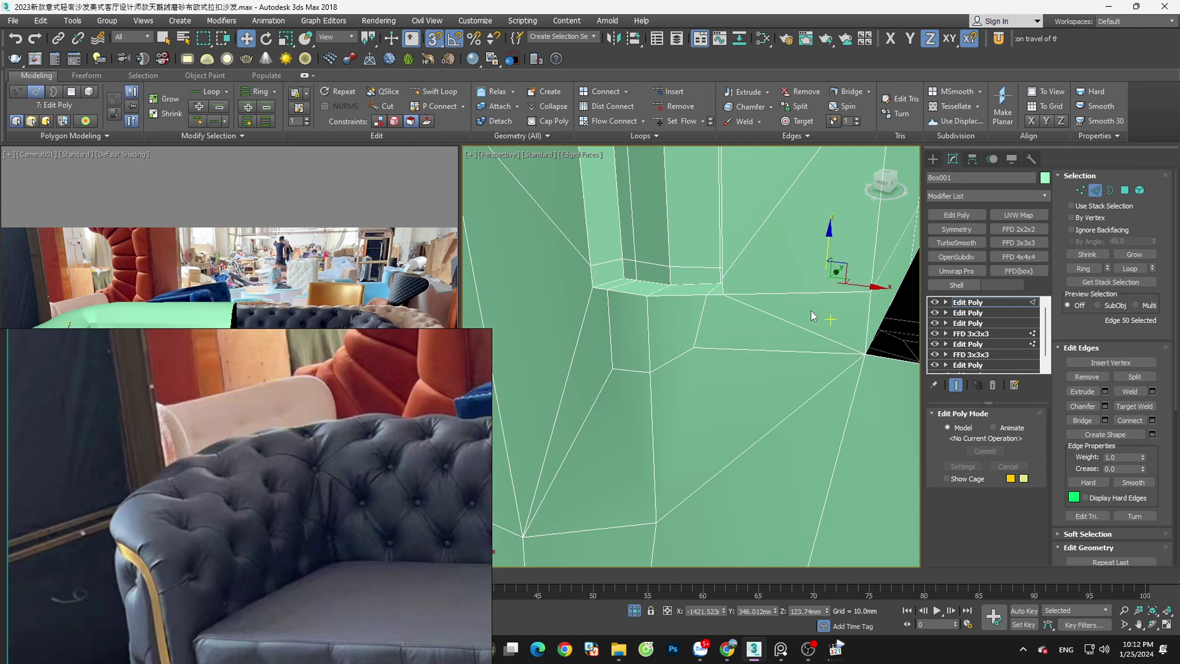
left_click(817, 293)
mouse_move(818, 293)
middle_mouse_down("alt")
mouse_move(789, 323)
mouse_move(842, 324)
mouse_move(835, 331)
mouse_move(765, 299)
middle_mouse_up("alt")
key("1")
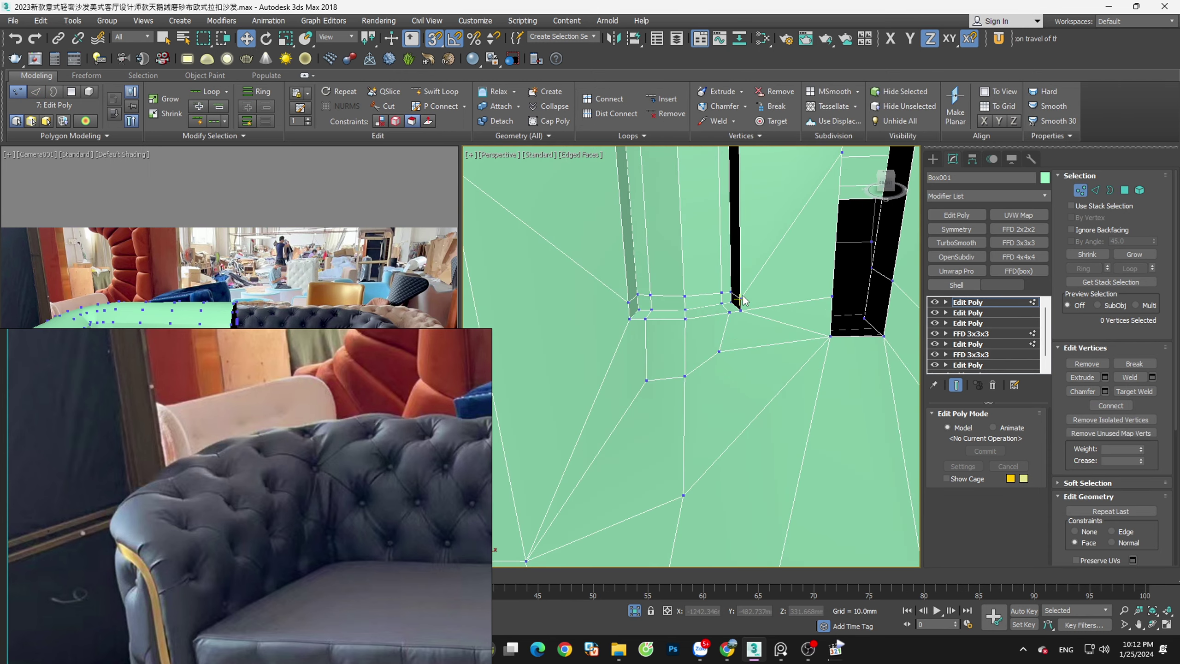
left_click(740, 299)
left_click(831, 297, "ctrl")
key("2")
key("ctrl+d")
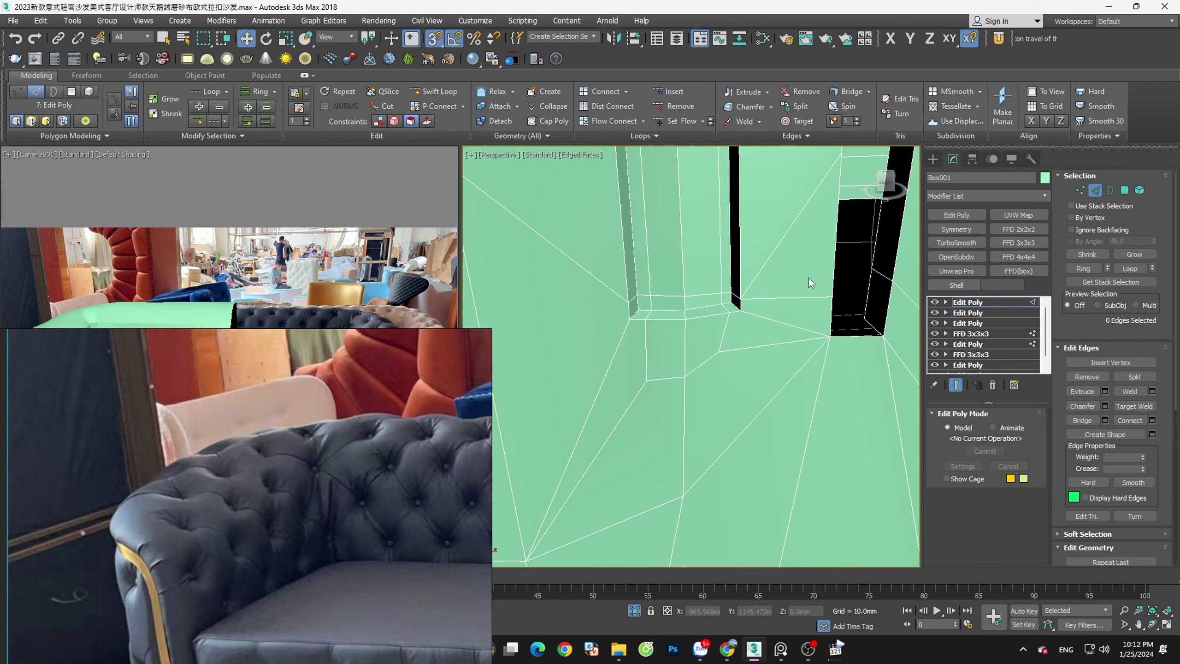
Check the edge loop around the groove, then add an OpenSubdiv modifier to the sofa
double_click(802, 228)
middle_click_drag(768, 278, 768, 282, "alt")
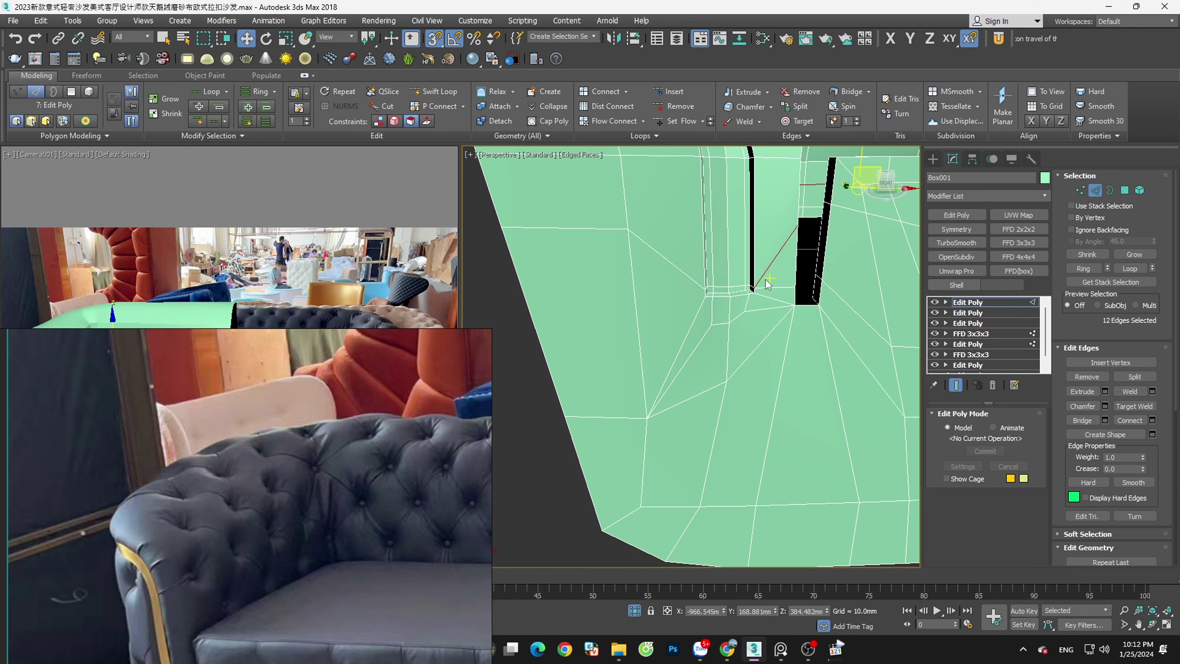
key("ctrl+d")
scroll(767, 285, "up", 3)
scroll(696, 339, "up", 2)
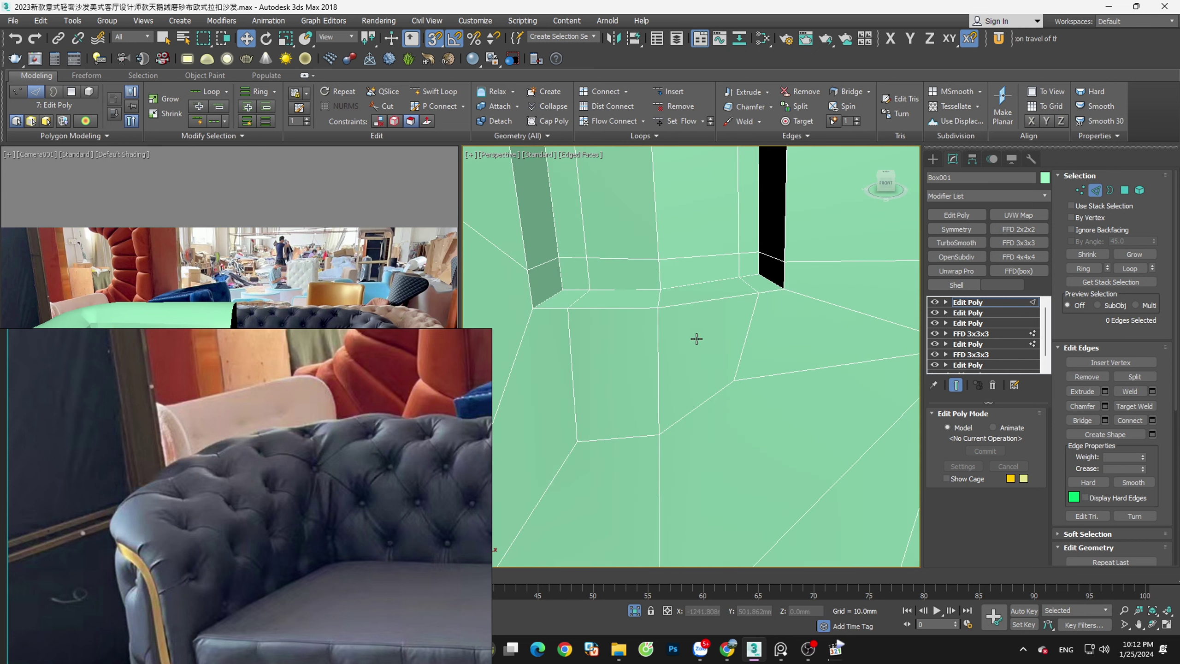
middle_click_drag(702, 332, 746, 356, "alt")
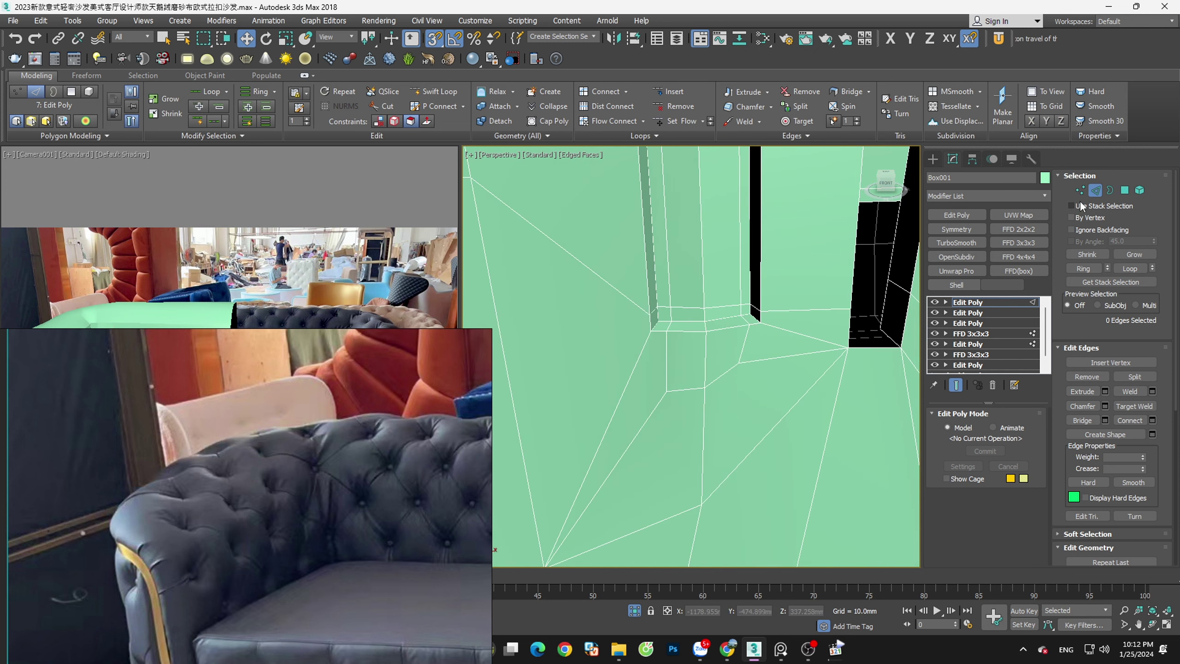
left_click(1095, 189)
left_click(947, 258)
Preview the smoothed corner shaded and with wireframe, then delete the OpenSubdiv modifier
key("F4")
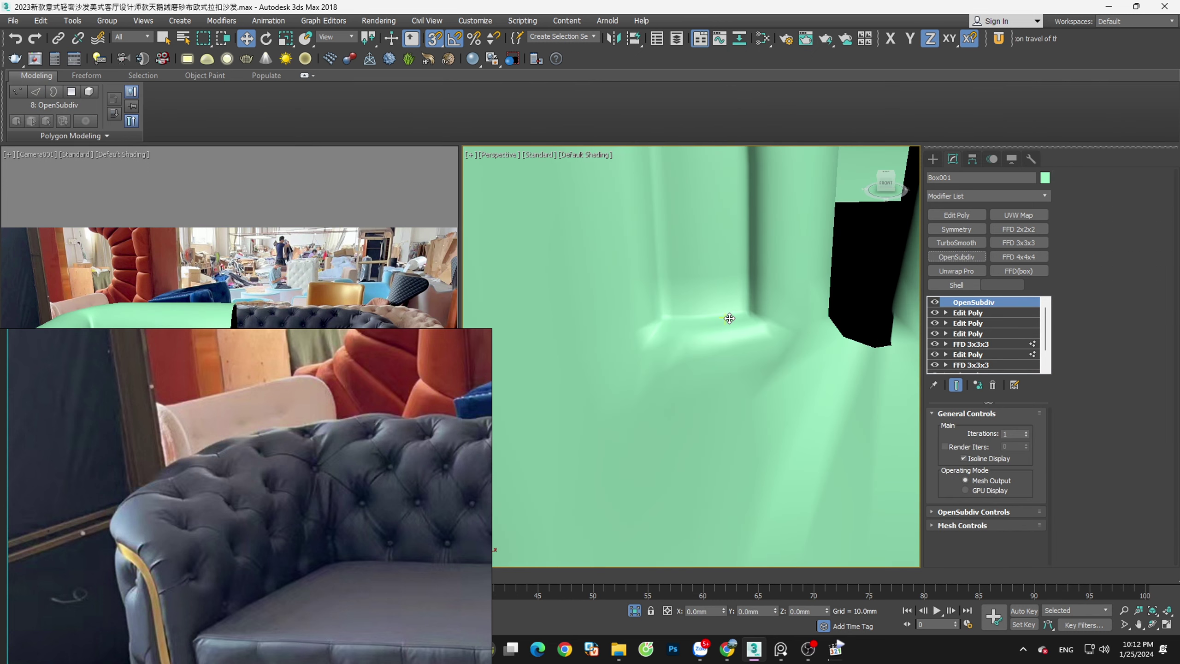
scroll(685, 351, "down", 3)
middle_click_drag(651, 334, 684, 351, "alt")
scroll(685, 352, "up", 5)
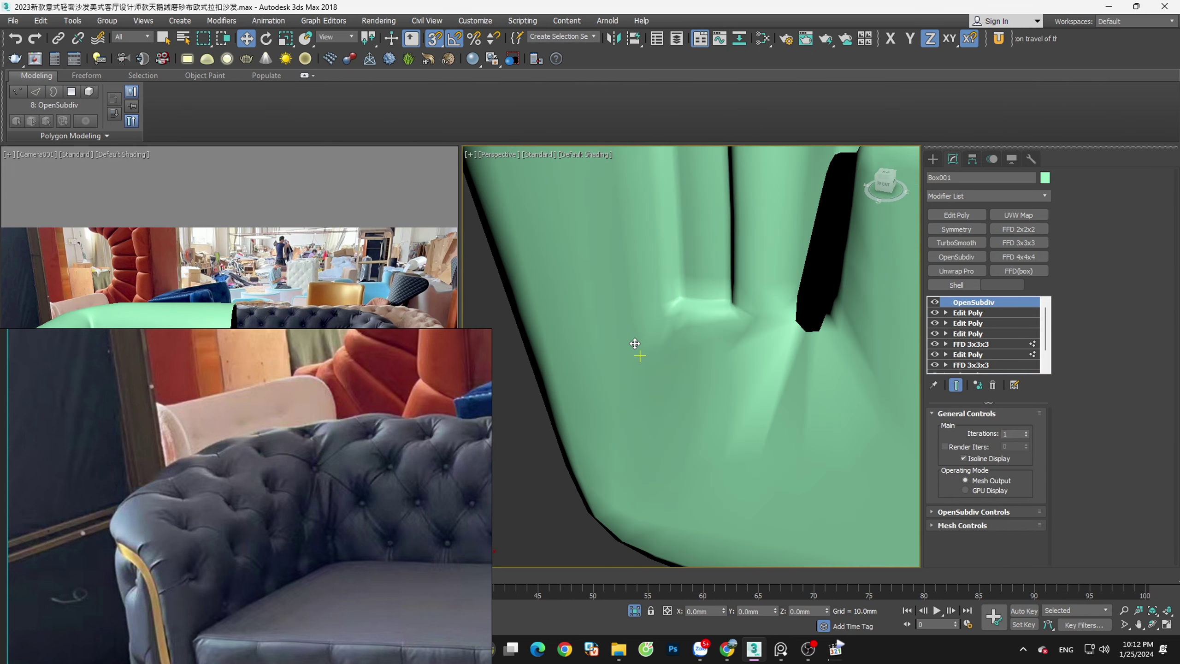
key("F4")
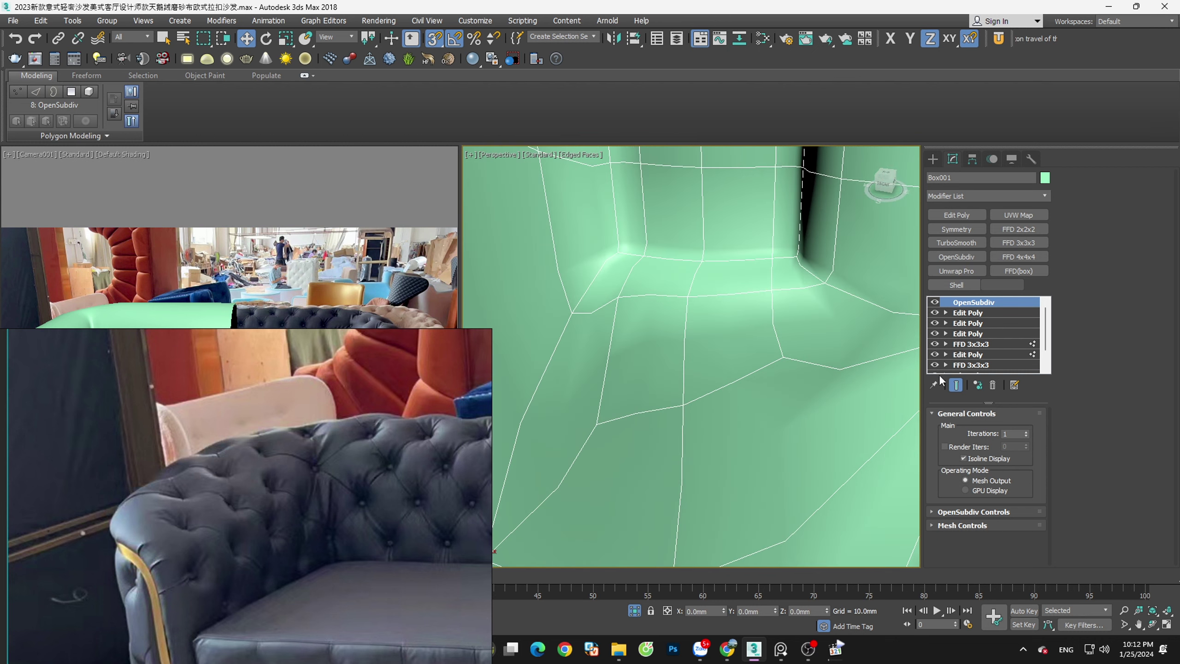
left_click(990, 388)
Inspect a vertex near the groove corner in Vertex mode and turn 3D snapping off
key("1")
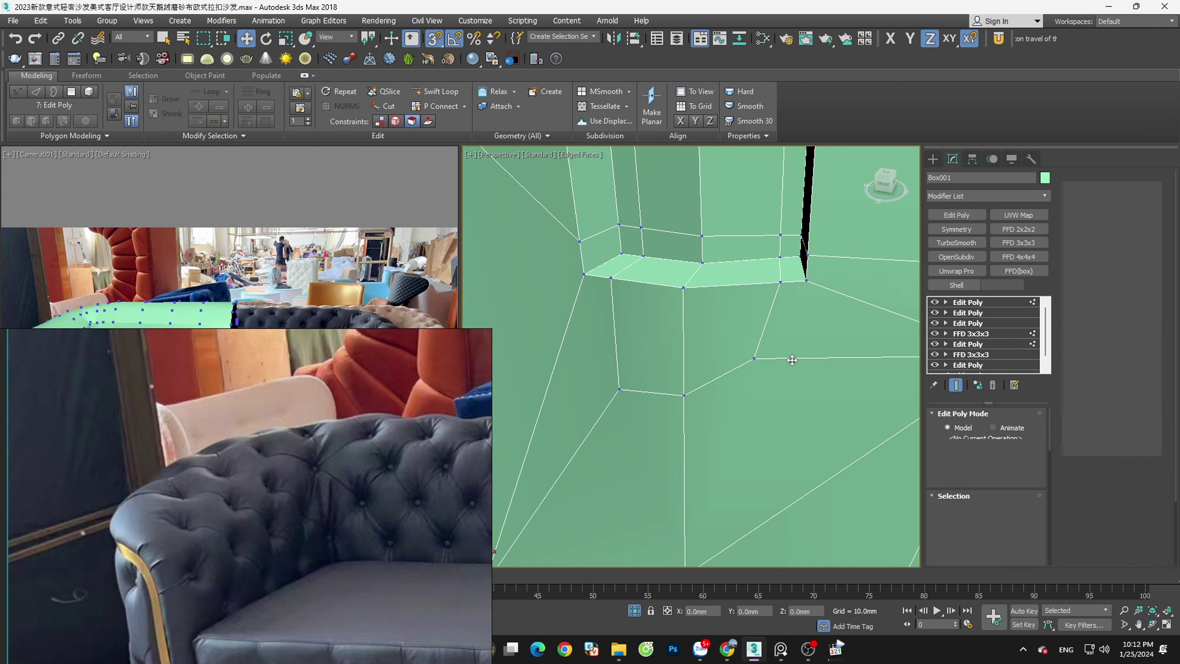
left_click(759, 362)
mouse_move(759, 362)
middle_mouse_down("alt")
mouse_move(772, 374)
mouse_move(715, 335)
mouse_move(754, 306)
mouse_move(811, 343)
mouse_move(803, 364)
mouse_move(753, 334)
mouse_move(785, 354)
mouse_move(789, 314)
mouse_move(778, 339)
middle_mouse_up("alt")
scroll(774, 316, "up", 3)
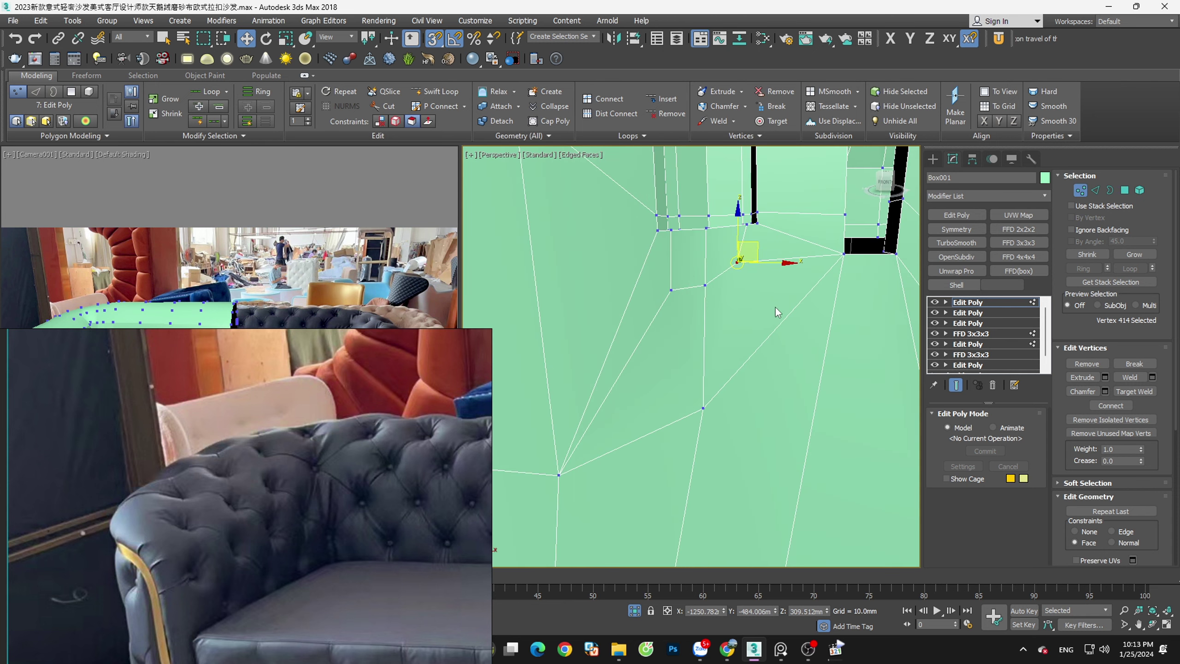
left_click(770, 299)
key("s")
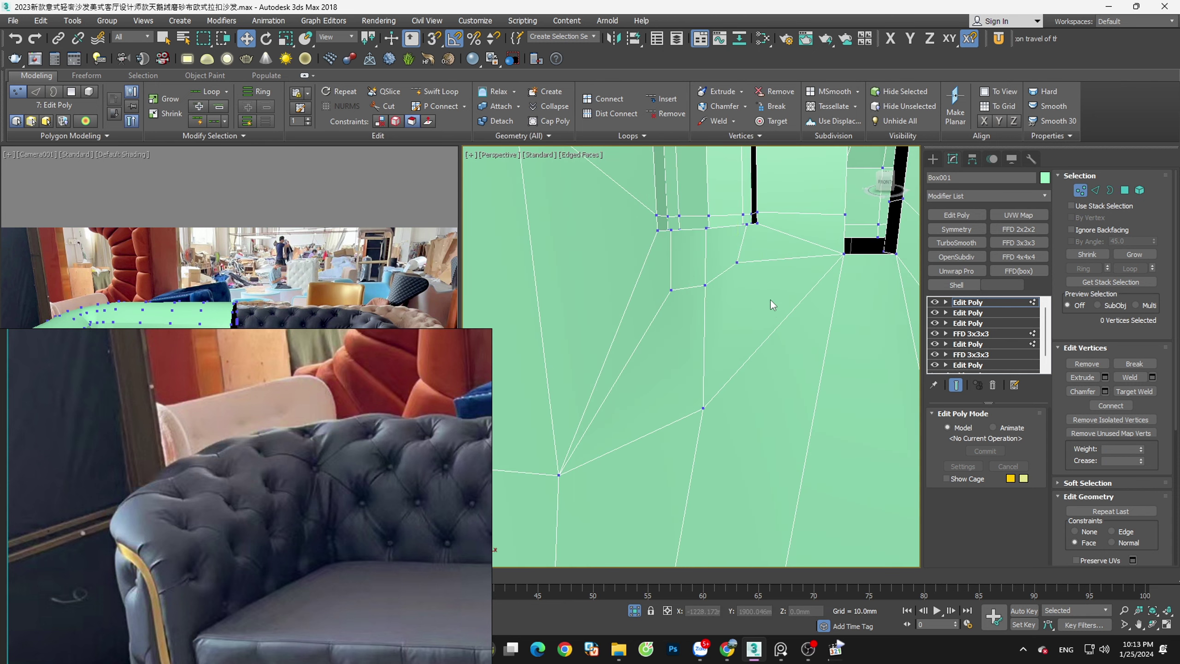
scroll(772, 293, "down", 2)
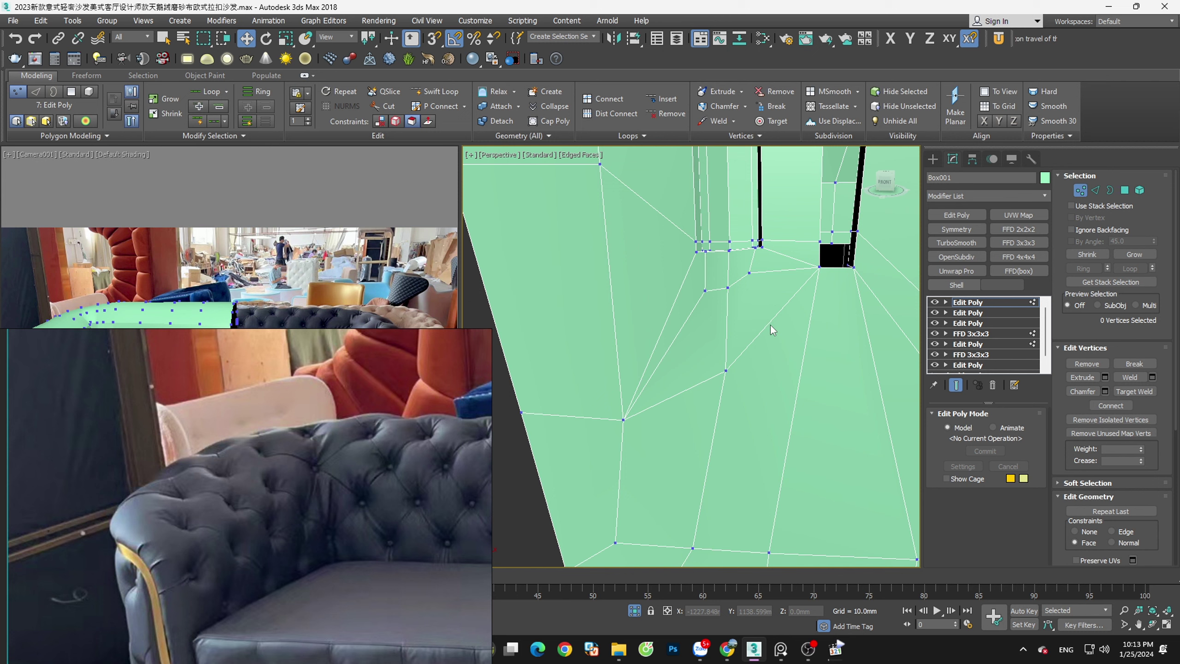
Preview the sofa with a 2-iteration TurboSmooth, then remove the modifier
left_click(1077, 191)
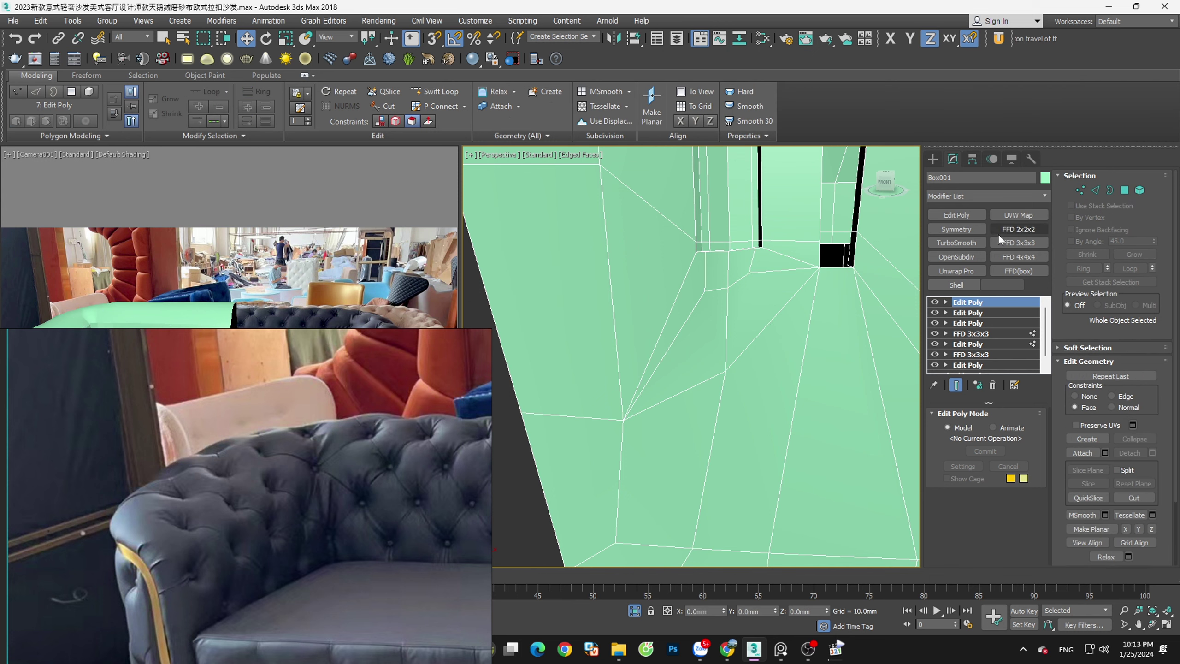
left_click(964, 243)
left_click(1025, 431)
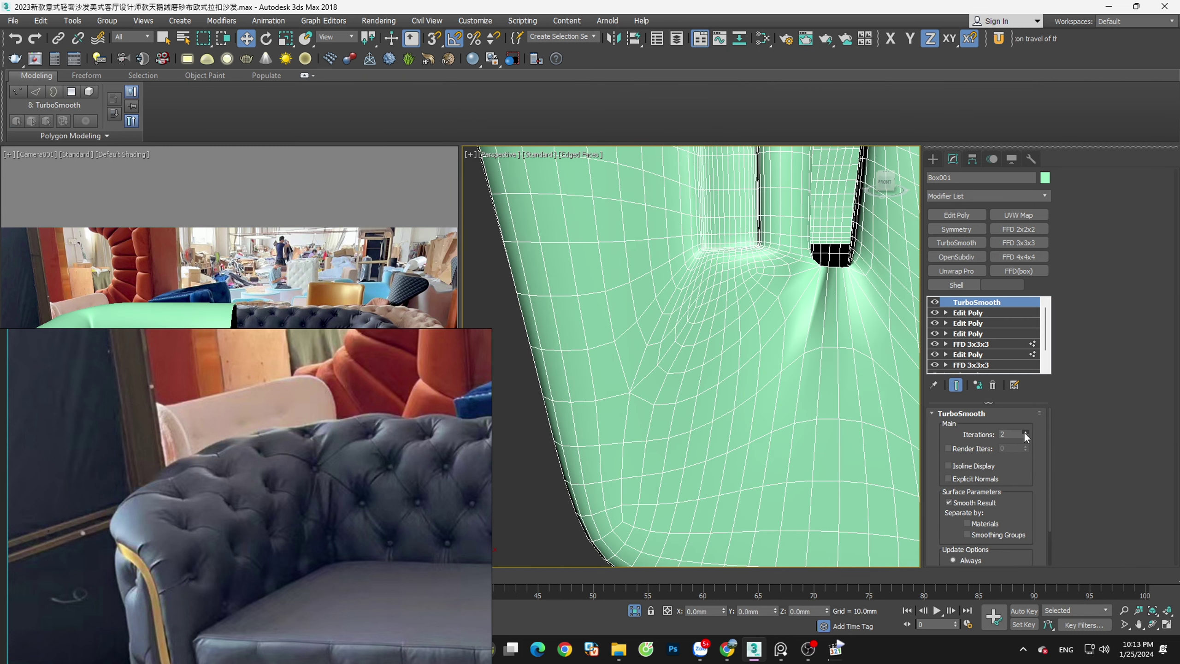
key("F4")
scroll(722, 313, "down", 5)
scroll(746, 349, "down", 2)
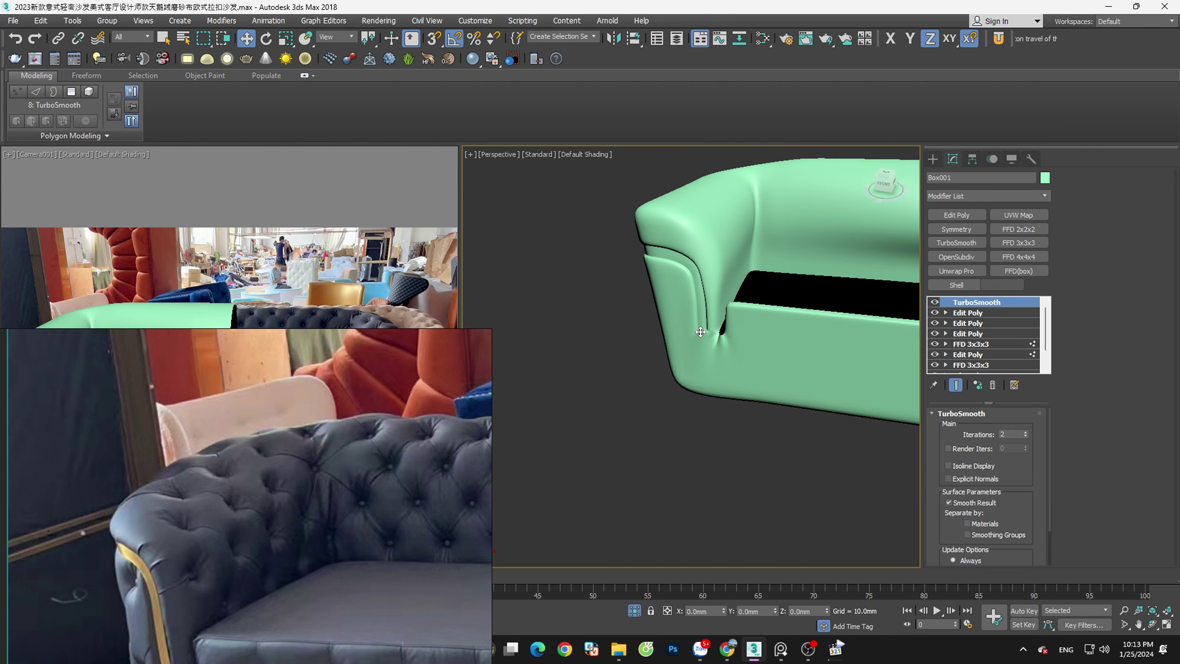
scroll(701, 331, "up", 3)
scroll(716, 333, "up", 3)
scroll(715, 333, "down", 3)
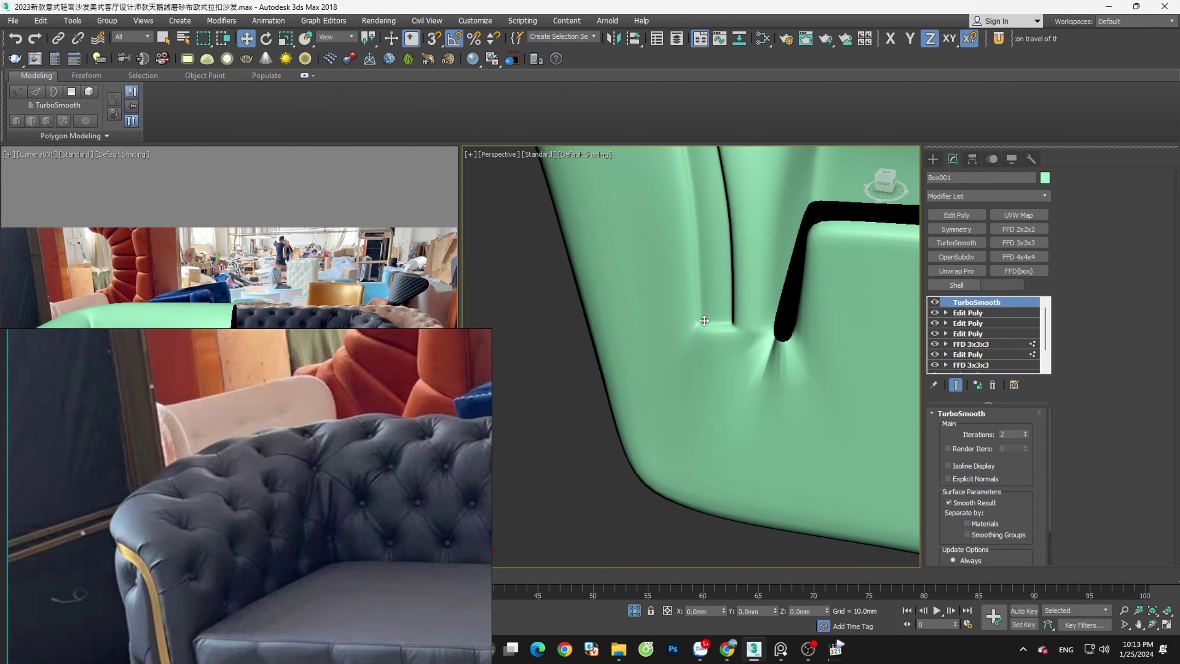
scroll(717, 335, "up", 3)
left_click(992, 385)
key("F4")
Zoom out and orbit around the whole sofa, clearing the selection
scroll(698, 335, "up", 2)
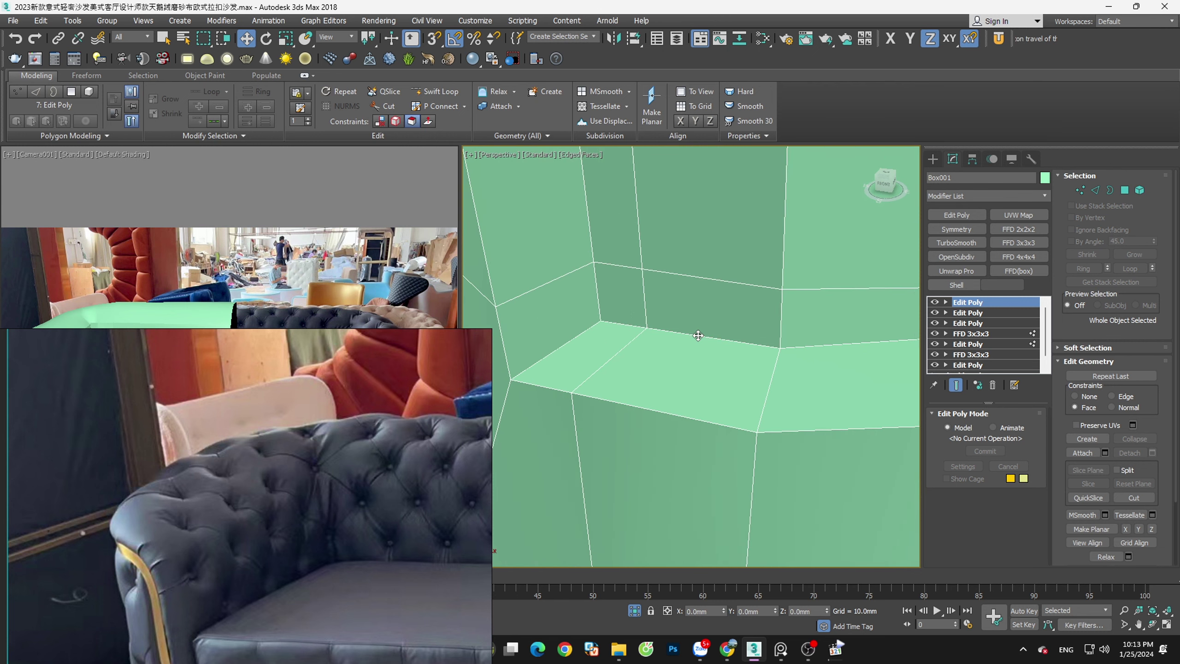
scroll(698, 335, "down", 2)
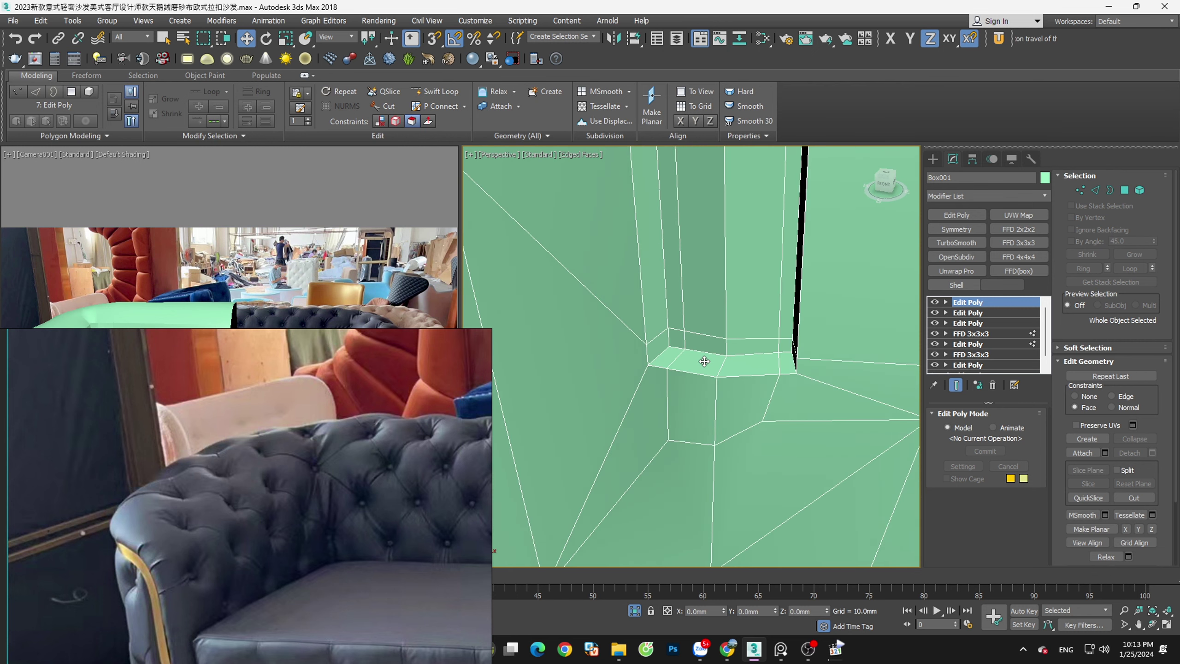
scroll(702, 339, "down", 2)
scroll(711, 353, "down", 2)
scroll(723, 367, "down", 2)
scroll(723, 367, "down", 2)
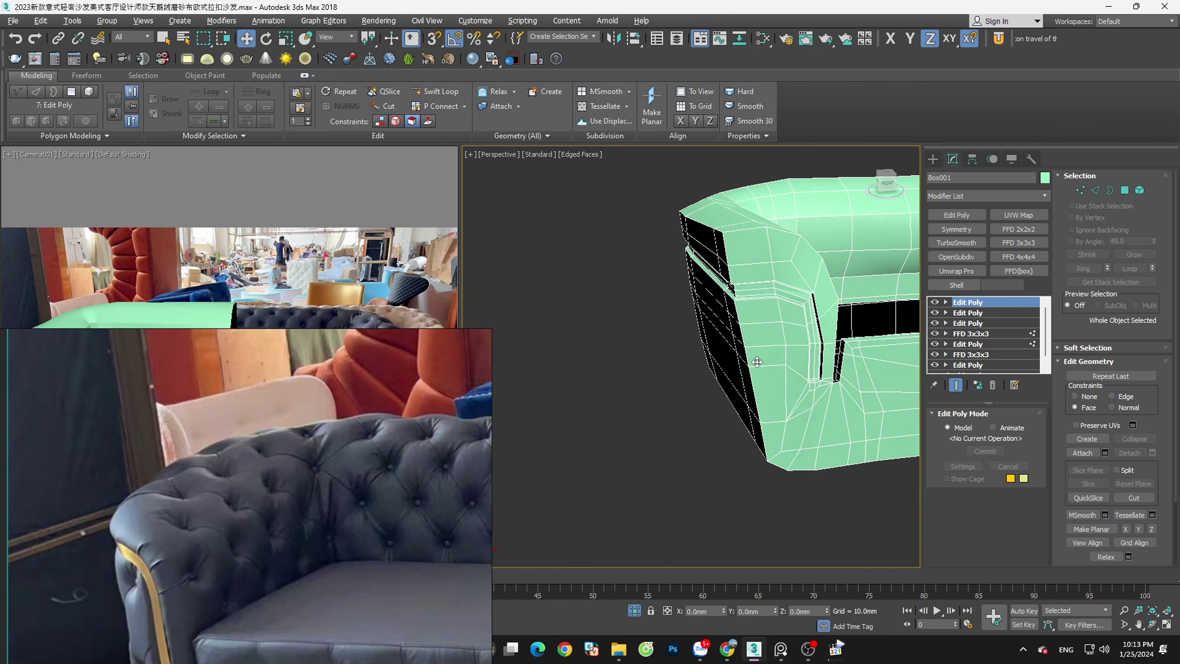
scroll(757, 353, "down", 3)
scroll(789, 357, "down", 2)
scroll(809, 372, "down", 1)
middle_click_drag(814, 379, 760, 390, "alt")
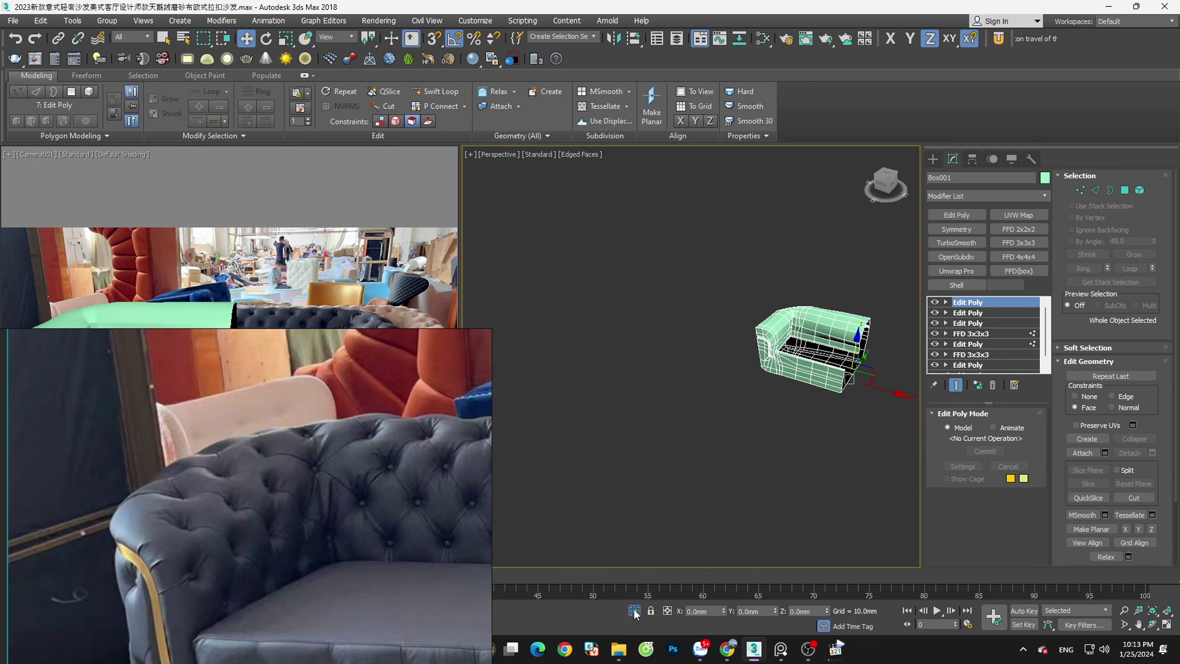
middle_click_drag(765, 529, 751, 514, "alt")
left_click(800, 453)
middle_click_drag(800, 453, 701, 453, "alt")
Select the seat block inside the sofa and set its object colour to red
scroll(701, 453, "up", 2)
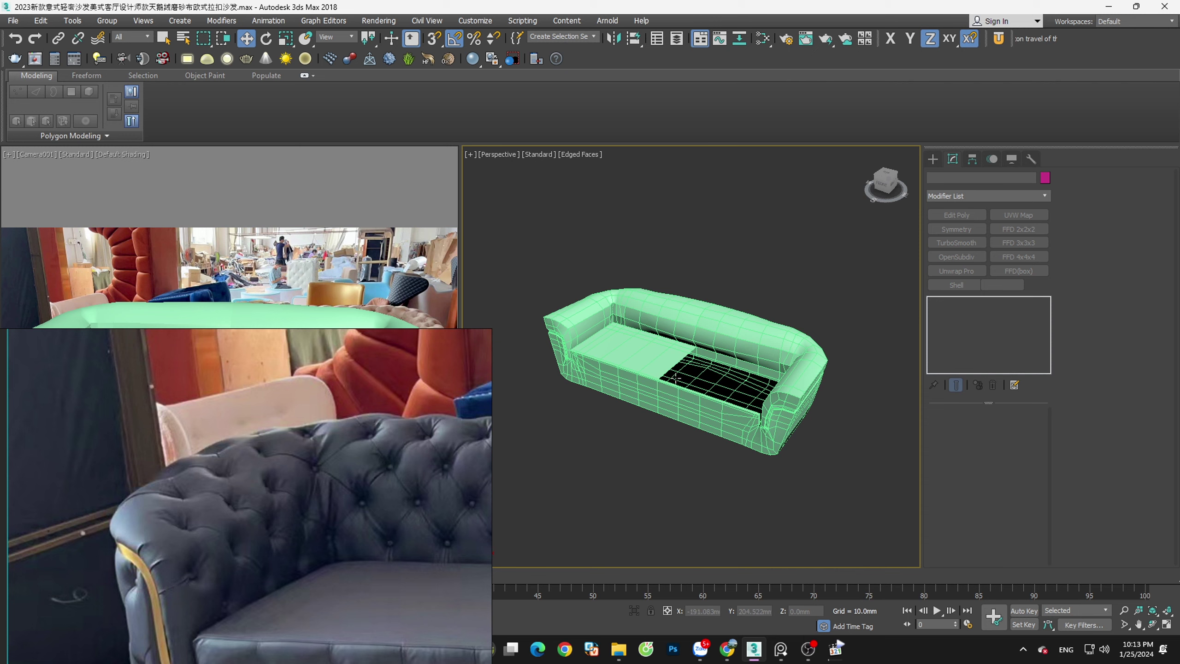
left_click(686, 395)
left_click(1044, 177)
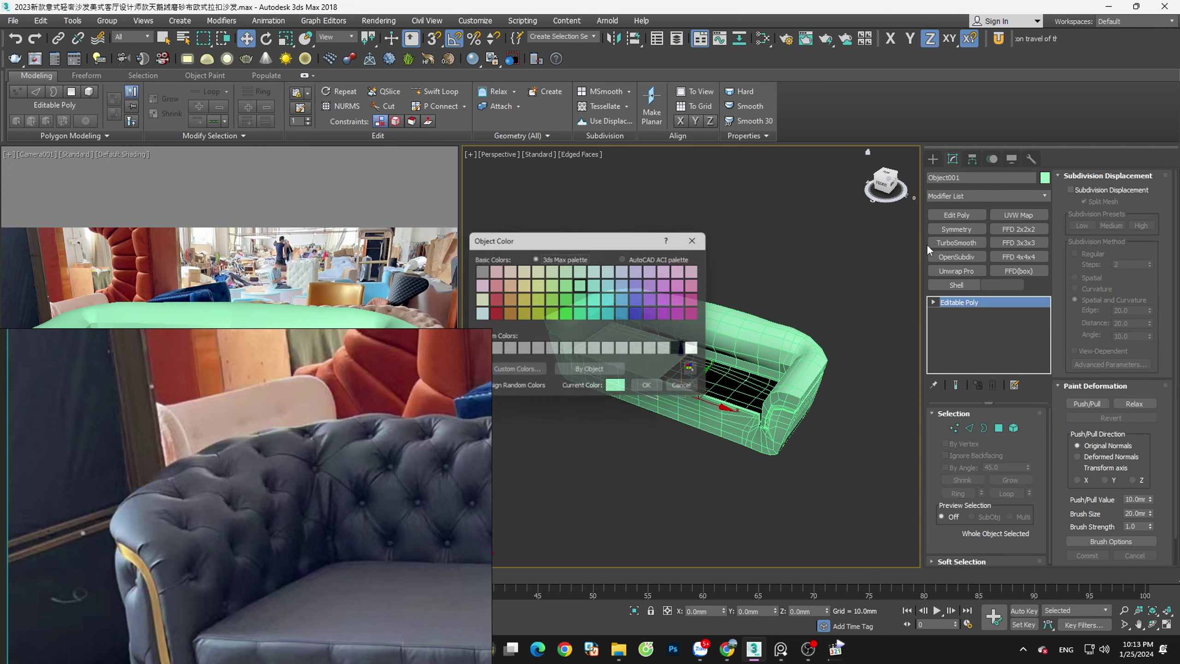
left_click(497, 312)
left_click(651, 390)
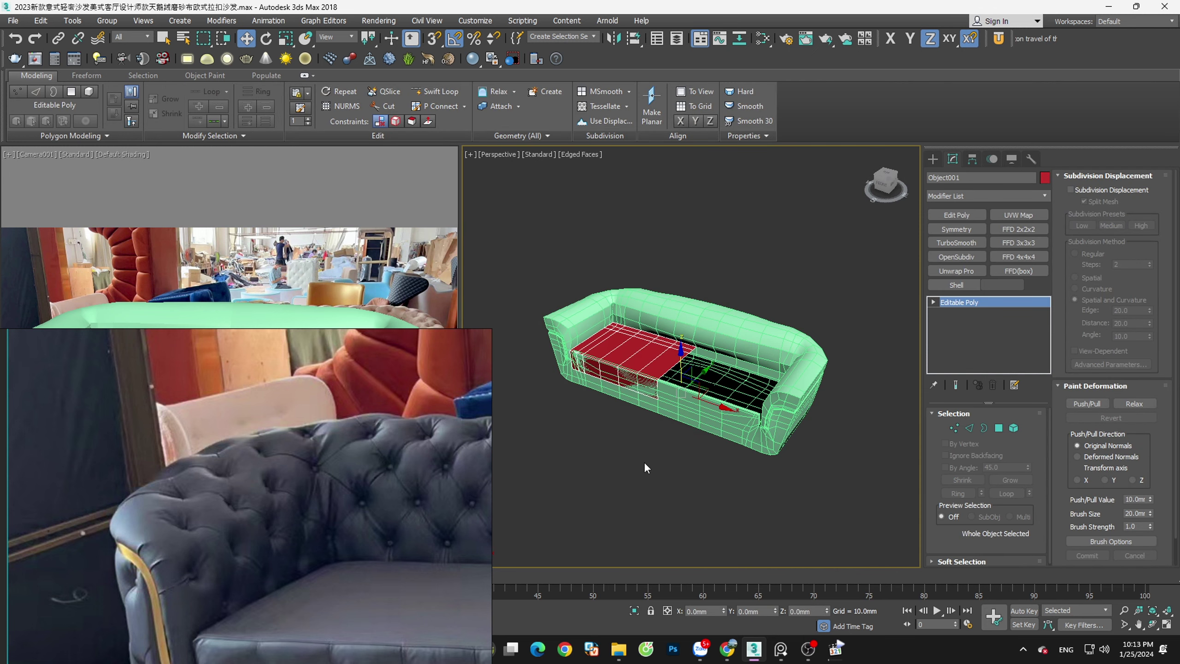
scroll(643, 461, "up", 3)
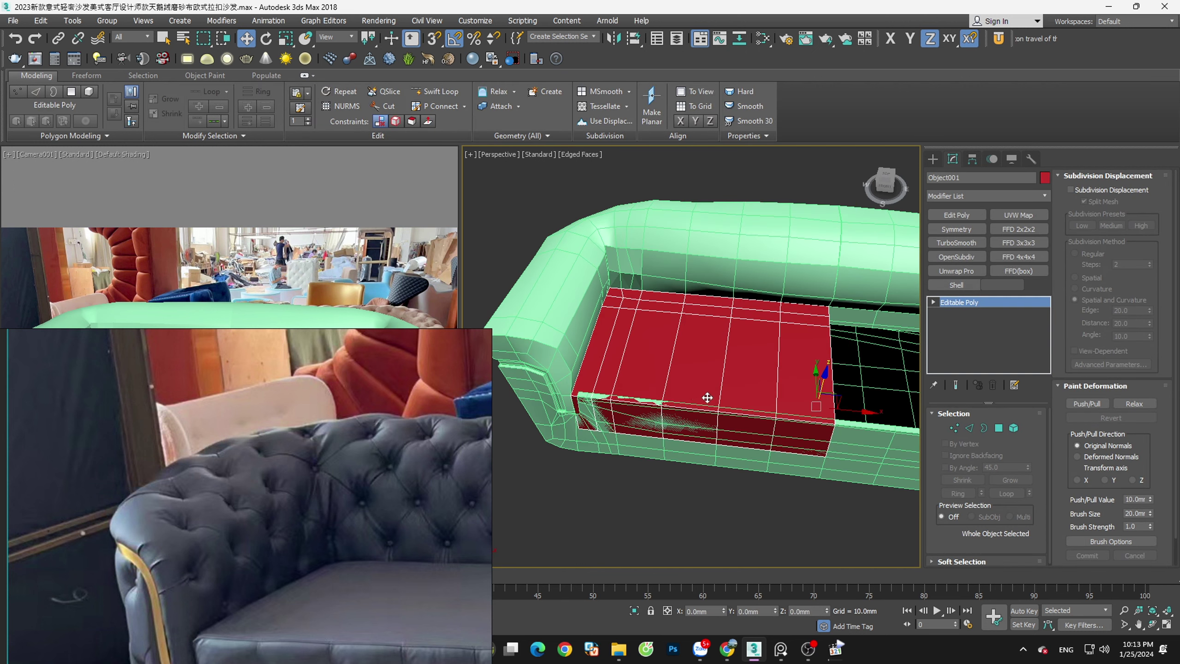
View the seat straight on and box-select a row of 14 seat vertices
left_click(887, 179)
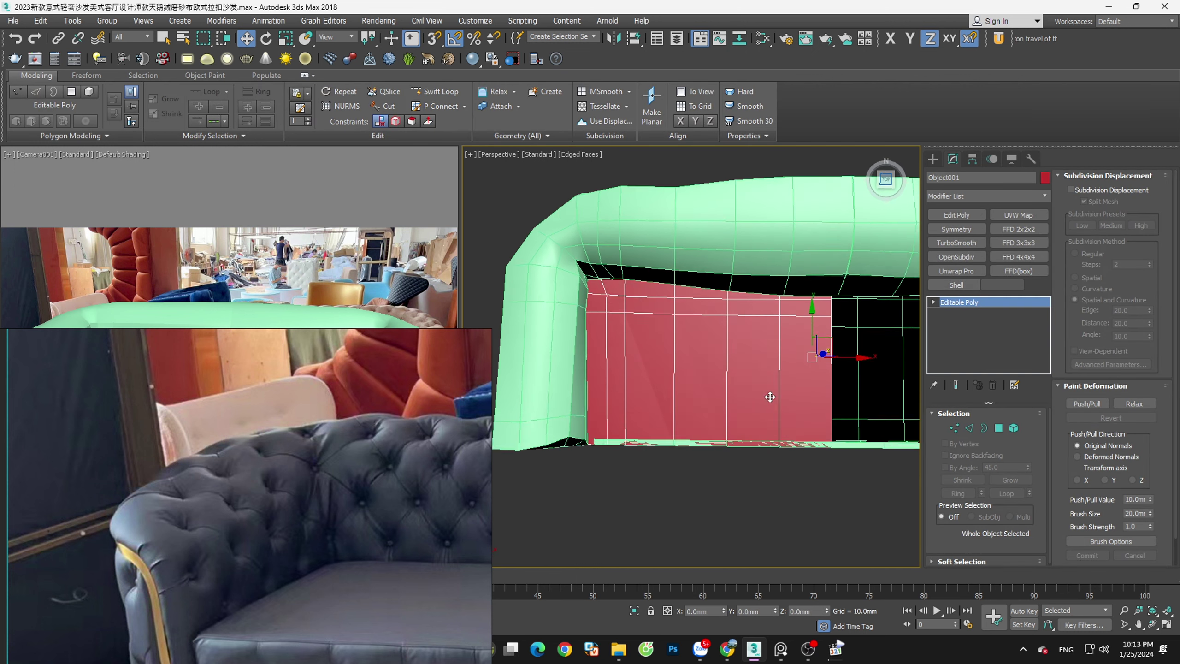
key("1")
left_click_drag(877, 499, 513, 444)
scroll(692, 463, "up", 3)
left_click(664, 482)
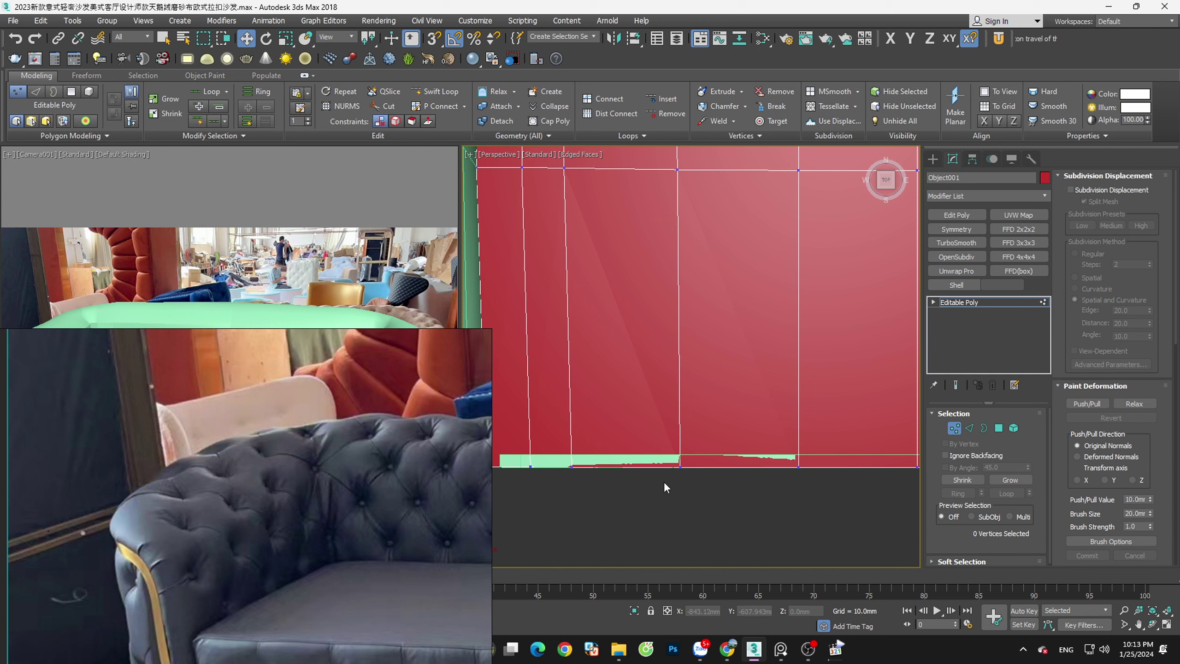
scroll(789, 507, "down", 3)
key("s")
Select the seat's bottom vertex row and move it along Y to meet the sofa base
left_click_drag(881, 496, 534, 446)
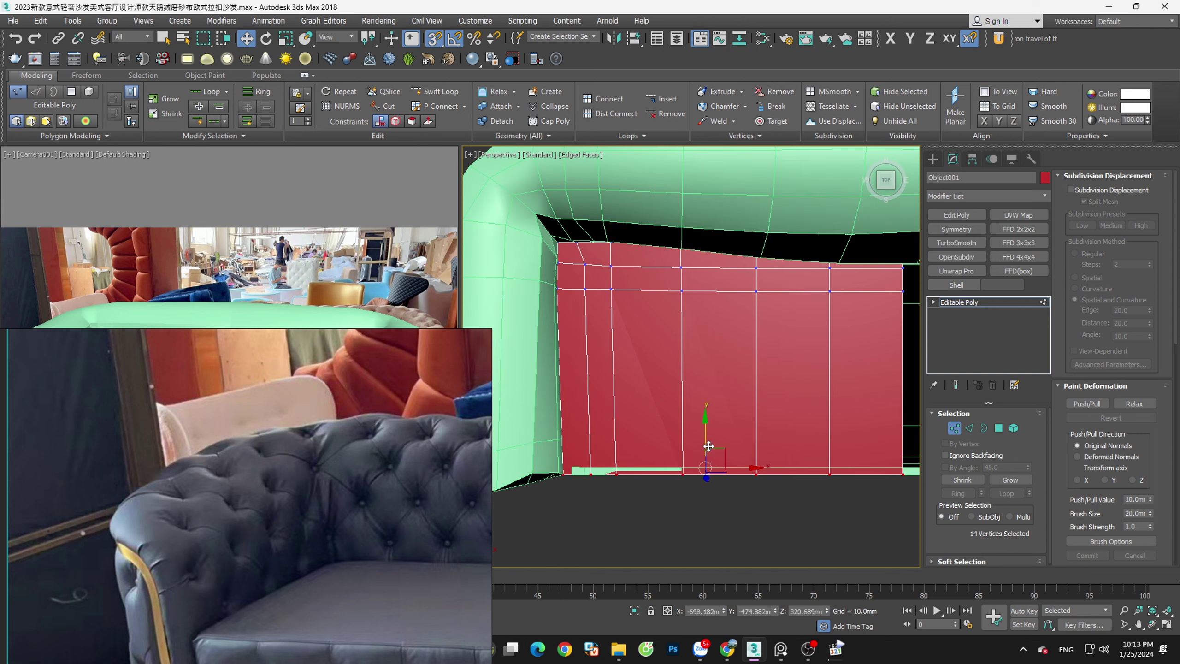
key("s")
key("F6")
left_click_drag(706, 447, 707, 435)
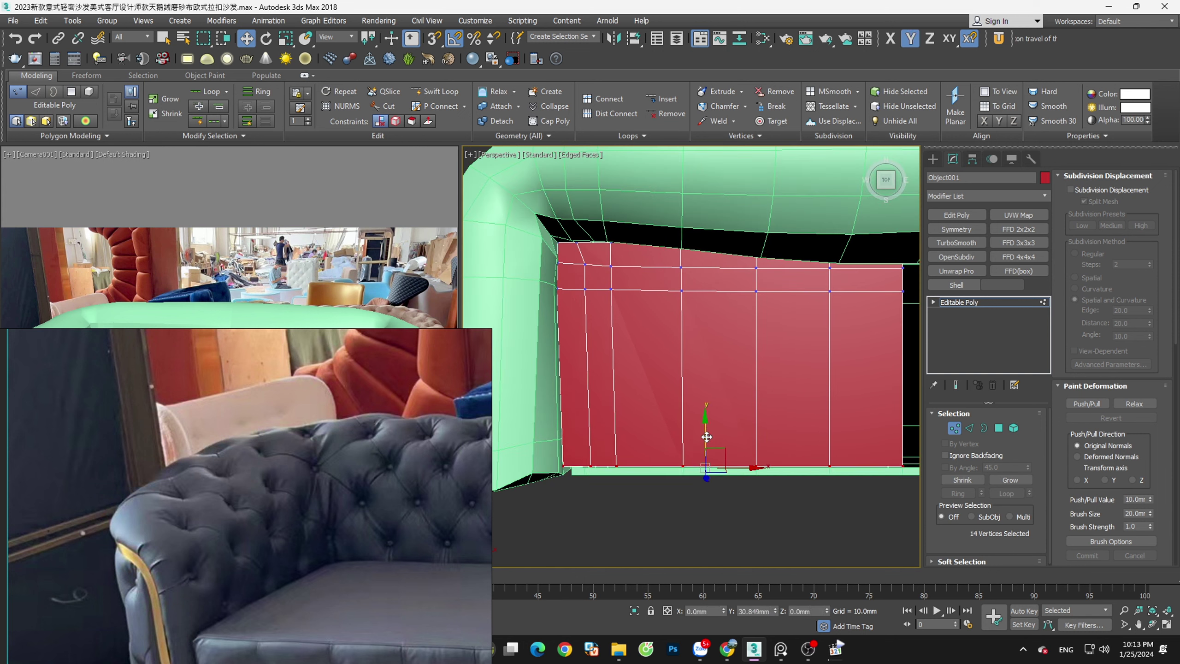
mouse_move(707, 434)
middle_mouse_down("alt")
mouse_move(675, 439)
mouse_move(675, 419)
mouse_move(714, 431)
middle_mouse_up("alt")
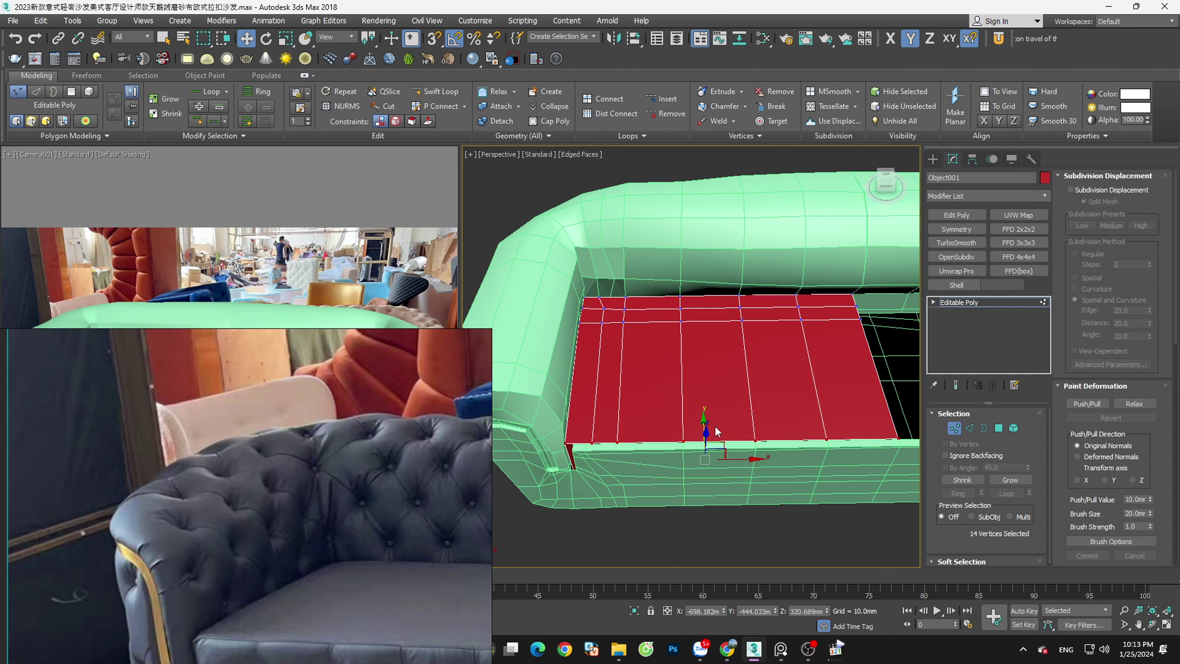
key("t")
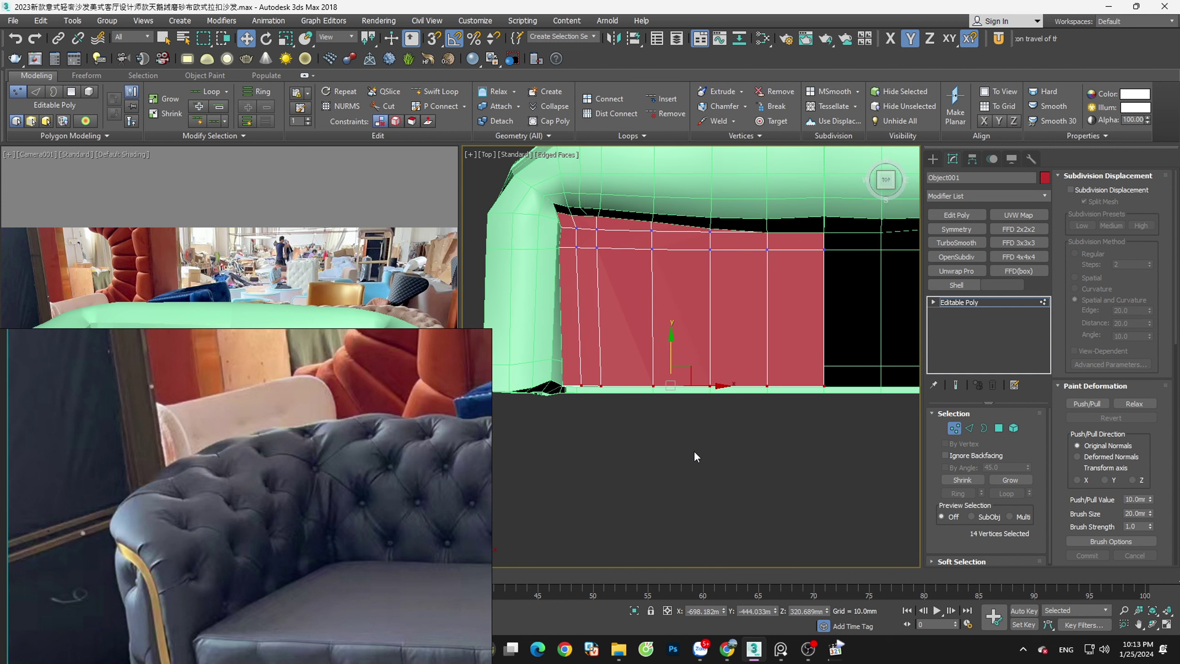
left_click_drag(682, 365, 681, 373)
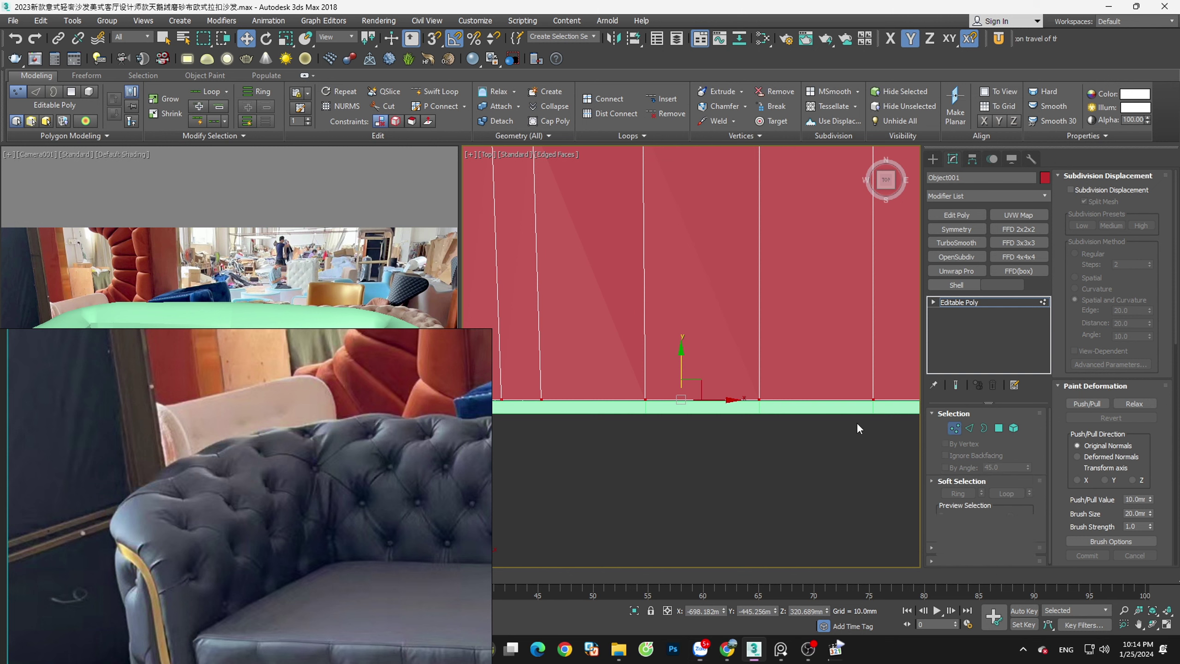
left_click(683, 456)
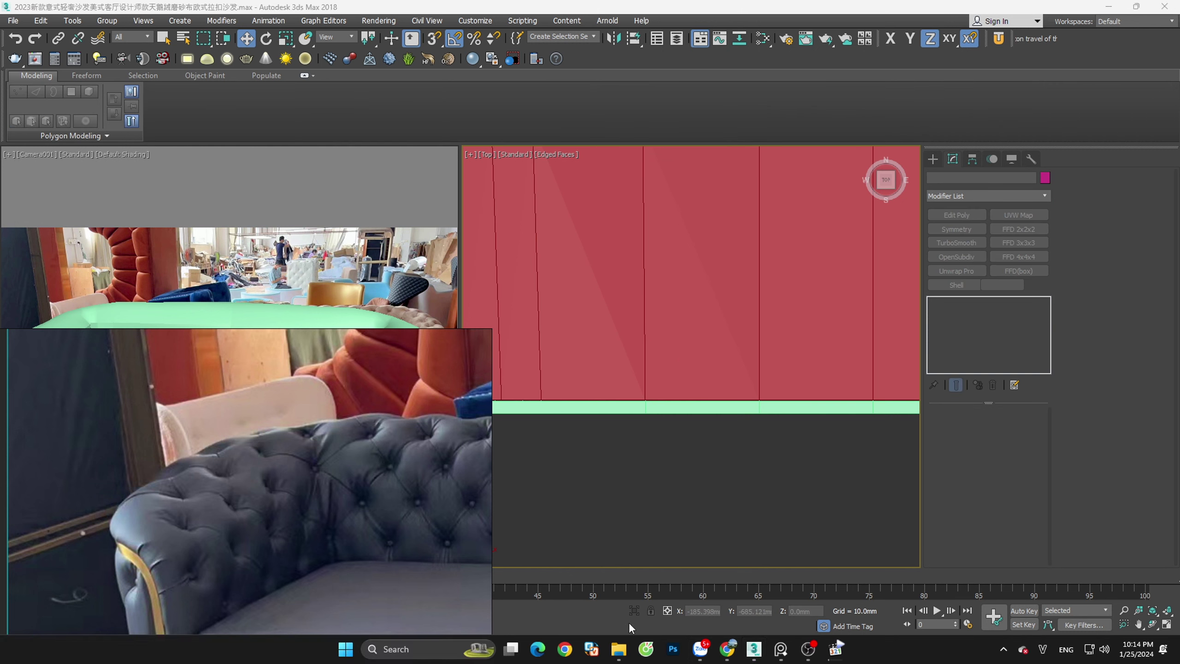
left_click(700, 649)
scroll(646, 508, "down", 5)
Select the red seat block (Object001) and isolate it on its own
mouse_move(645, 508)
middle_mouse_down("alt")
mouse_move(686, 529)
mouse_move(662, 525)
mouse_move(636, 460)
middle_mouse_up("alt")
scroll(739, 460, "up", 3)
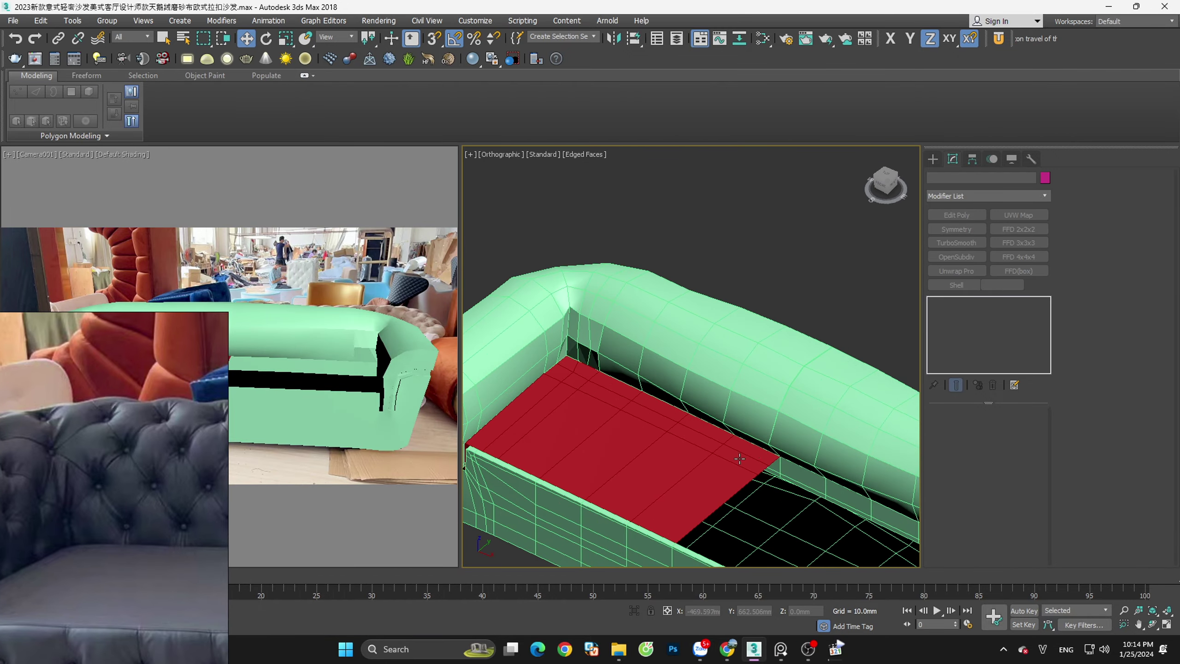
left_click(739, 472)
mouse_move(739, 472)
middle_mouse_down("alt")
mouse_move(698, 451)
mouse_move(853, 454)
middle_mouse_up("alt")
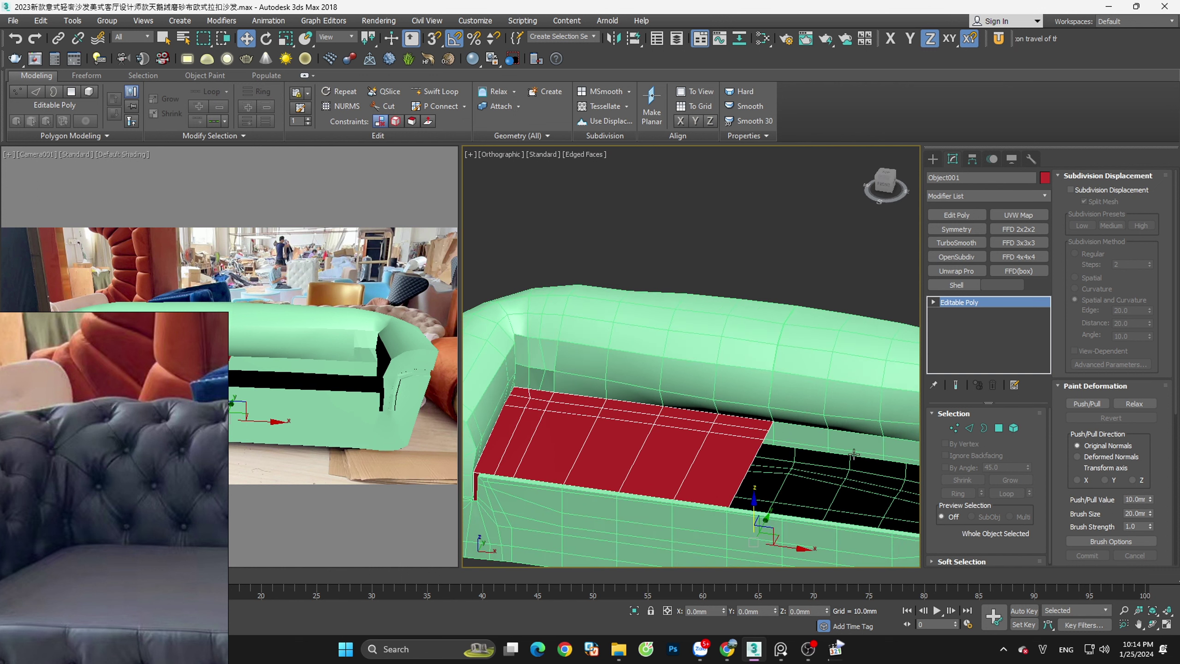
middle_click_drag(717, 460, 749, 464, "alt")
key("alt+q")
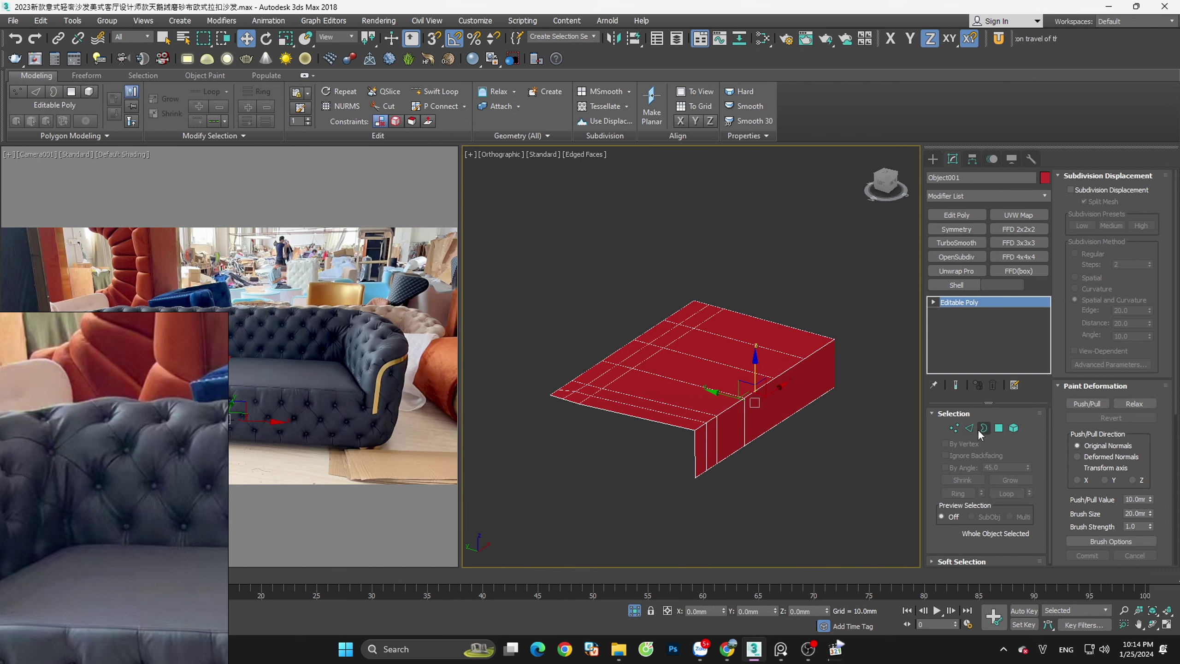
Select the seat's border edge loops and turn the view edge-on to the seat
left_click(969, 427)
double_click(625, 418)
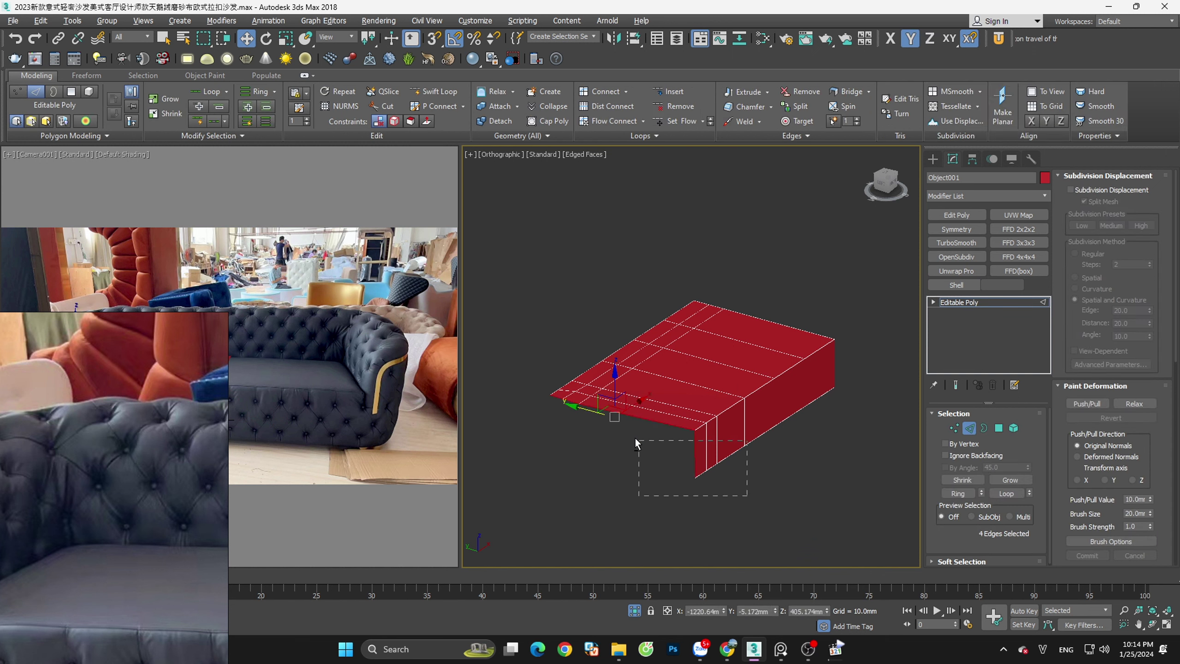
left_click_drag(636, 442, 636, 441)
mouse_move(684, 448)
middle_mouse_down("alt")
mouse_move(775, 428)
mouse_move(663, 437)
middle_mouse_up("alt")
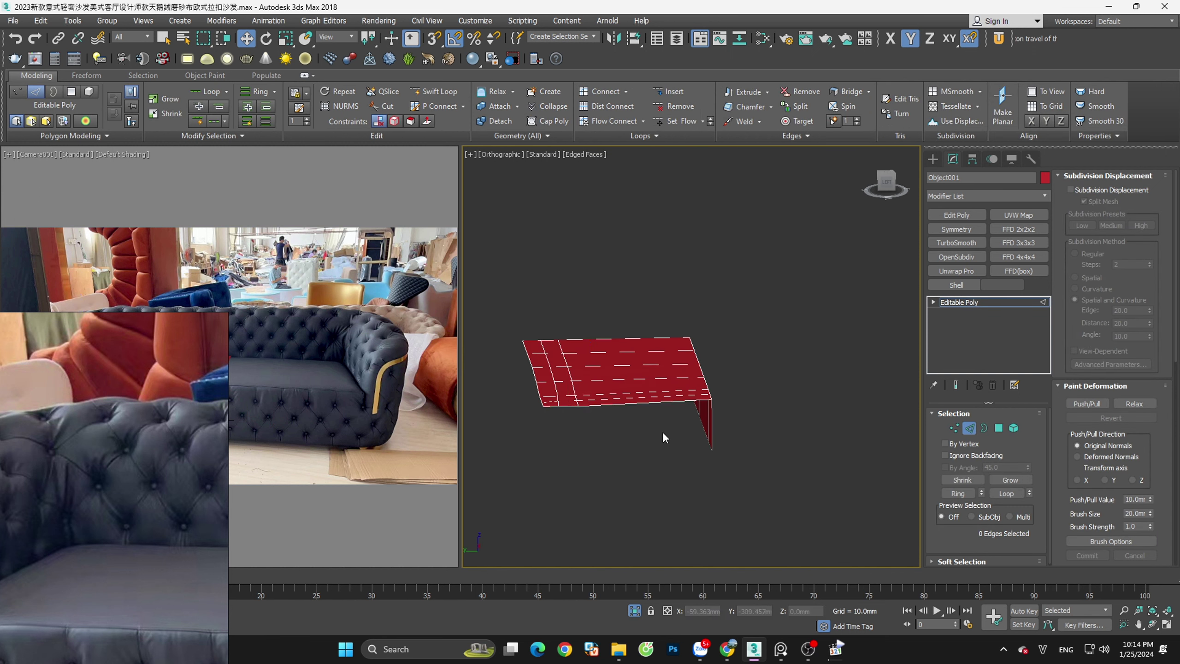
double_click(532, 383)
double_click(612, 402, "ctrl")
left_click(739, 446, "ctrl")
mouse_move(739, 446)
middle_mouse_down("alt")
mouse_move(564, 444)
mouse_move(637, 480)
mouse_move(622, 442)
middle_mouse_up("alt")
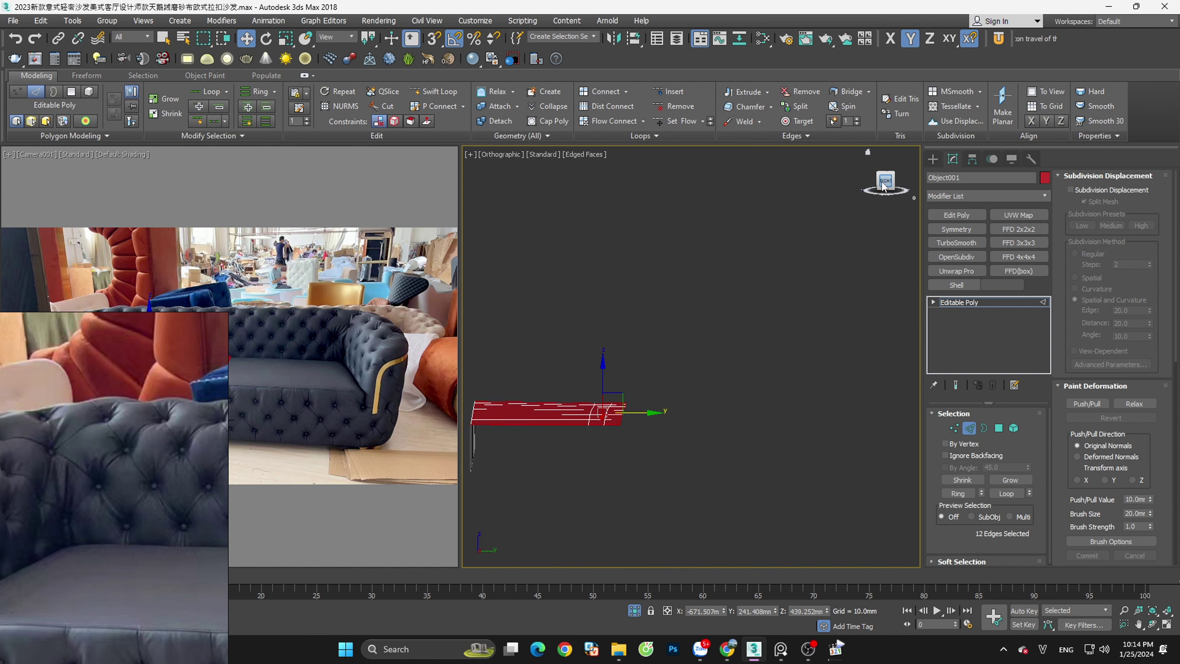
middle_click_drag(688, 358, 690, 364)
Shift-drag the border edges downward to thicken the seat into a block, then check its corner vertices
left_click_drag(659, 401, 548, 447, "shift")
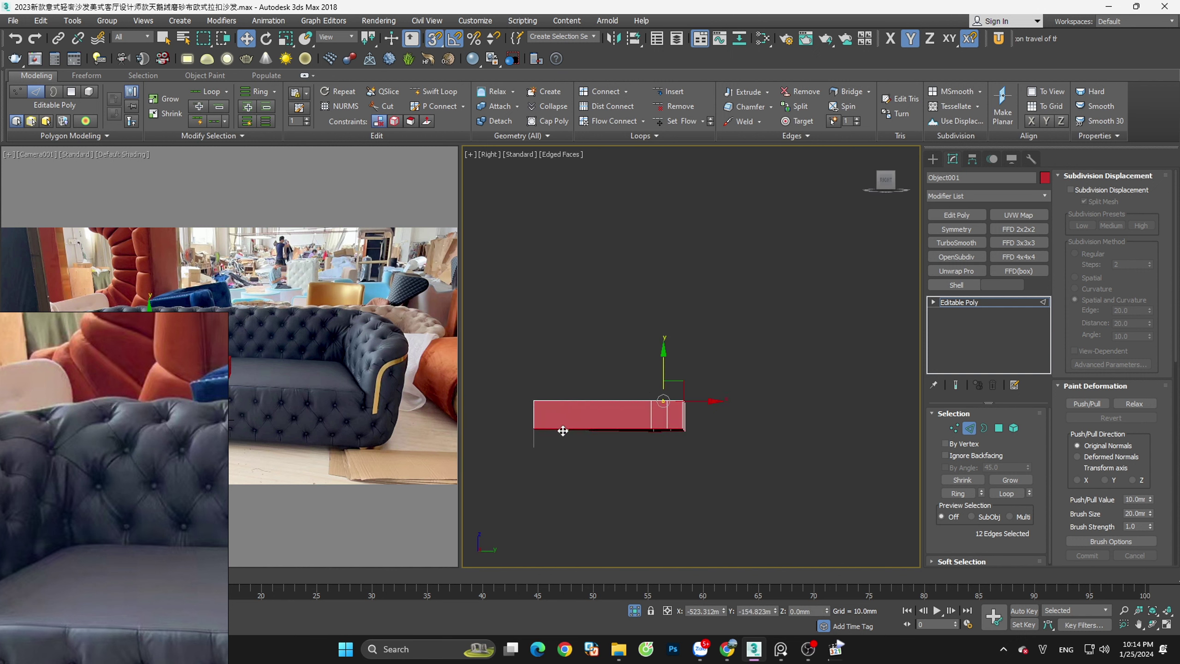
mouse_move(548, 447)
middle_mouse_down("alt")
mouse_move(649, 514)
mouse_move(706, 528)
middle_mouse_up("alt")
key("1")
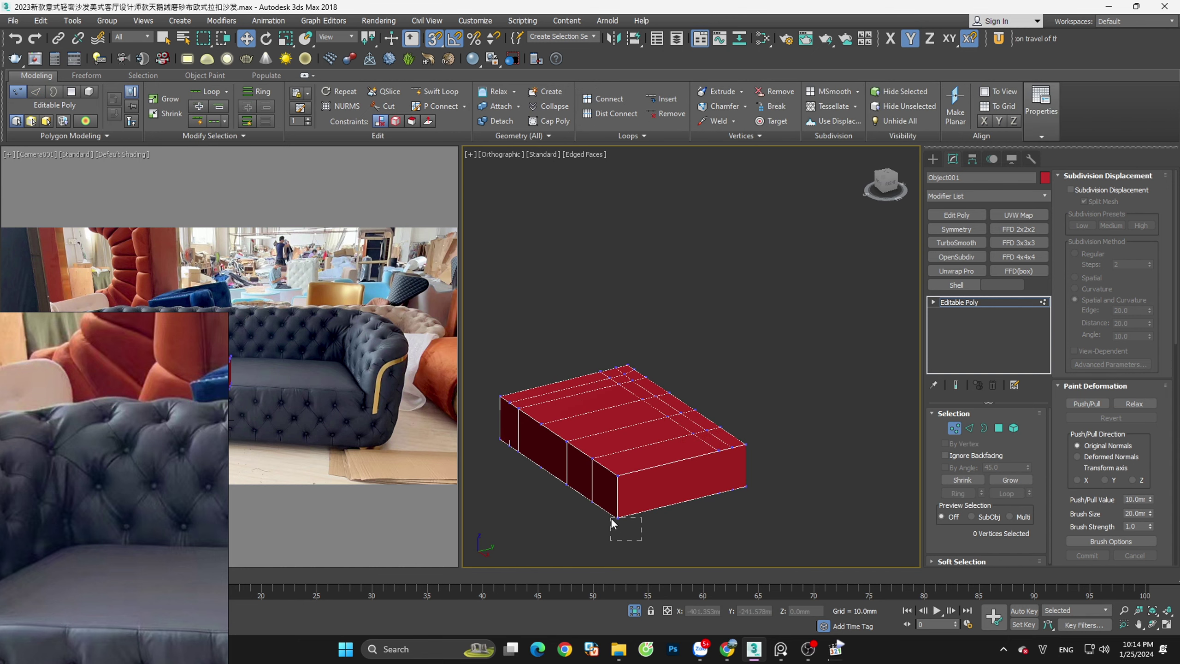
left_click_drag(632, 529, 609, 507)
left_click(616, 515)
mouse_move(617, 516)
middle_mouse_down("alt")
mouse_move(593, 501)
mouse_move(689, 487)
middle_mouse_up("alt")
scroll(689, 487, "up", 2)
left_click(740, 521)
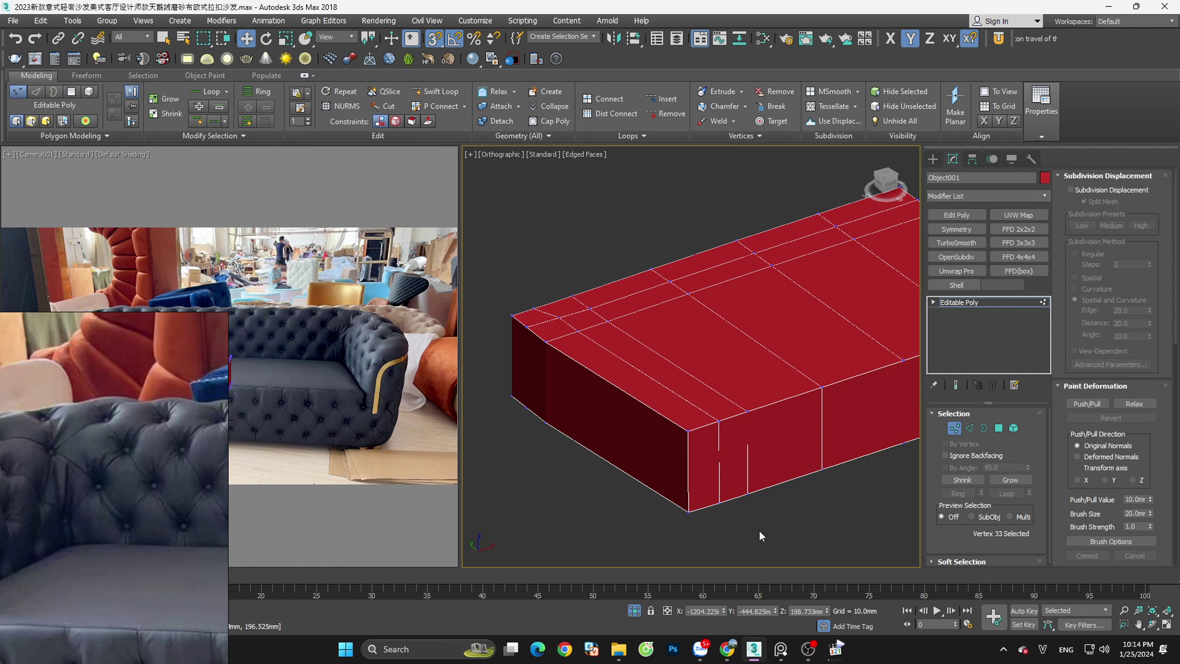
Smooth the seat with an OpenSubdiv modifier at 1 iteration and exit isolation to show the sofa
left_click(948, 430)
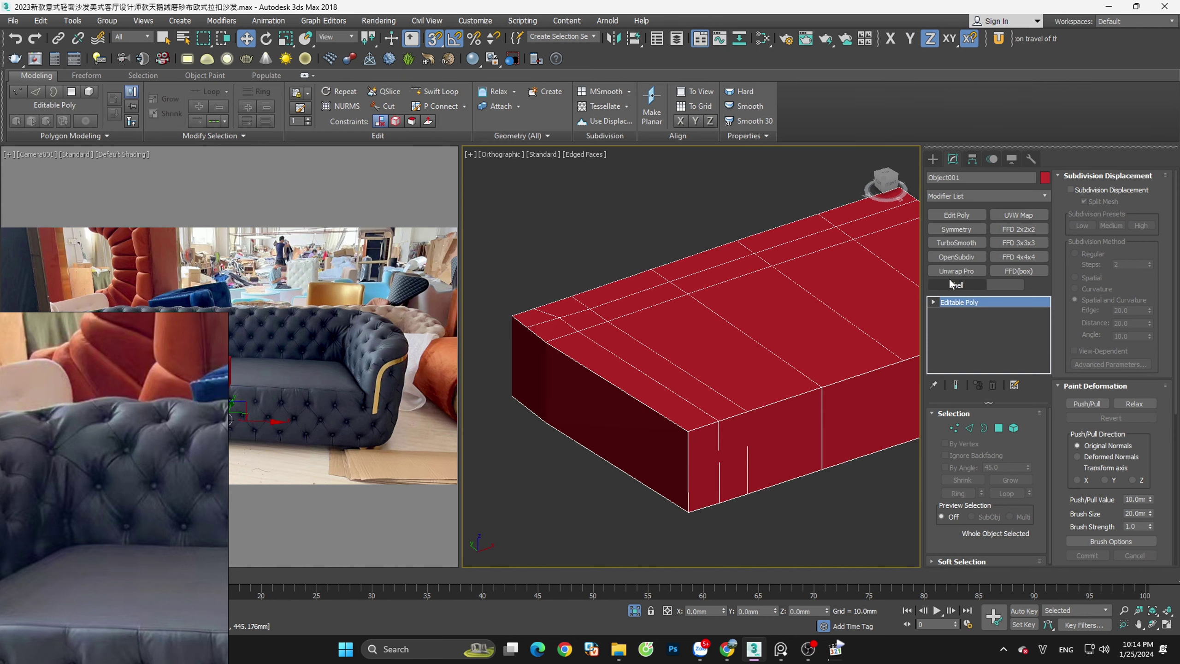
left_click(957, 257)
key("F4")
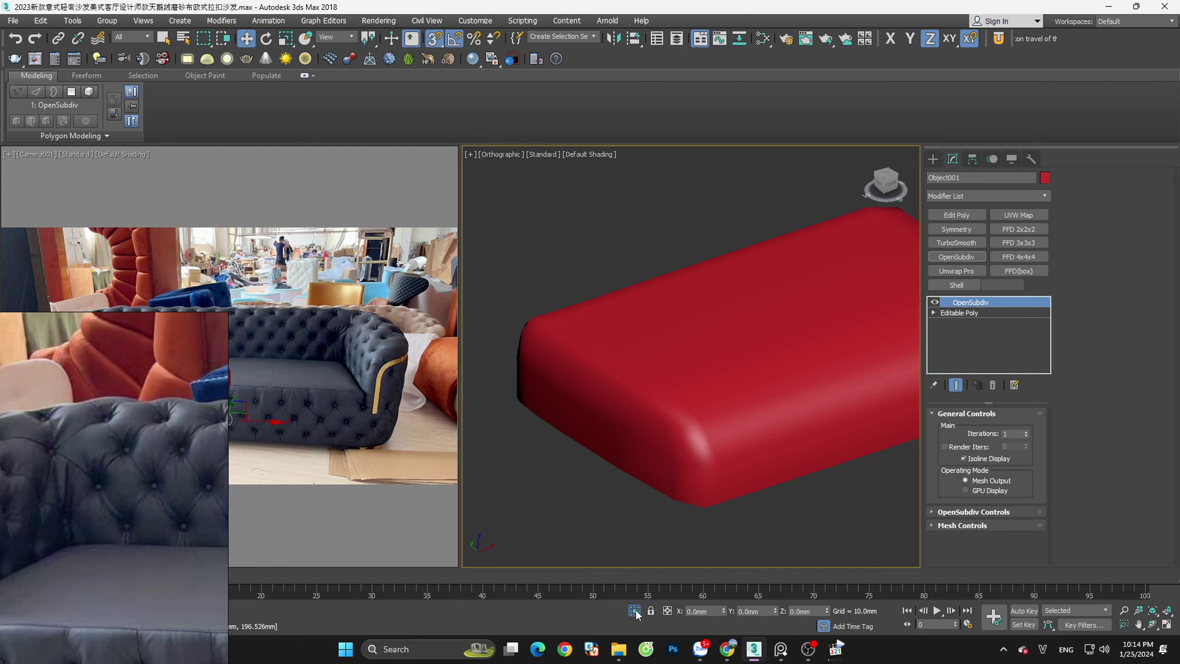
left_click(634, 610)
scroll(624, 484, "down", 3)
middle_click_drag(604, 465, 625, 484, "alt")
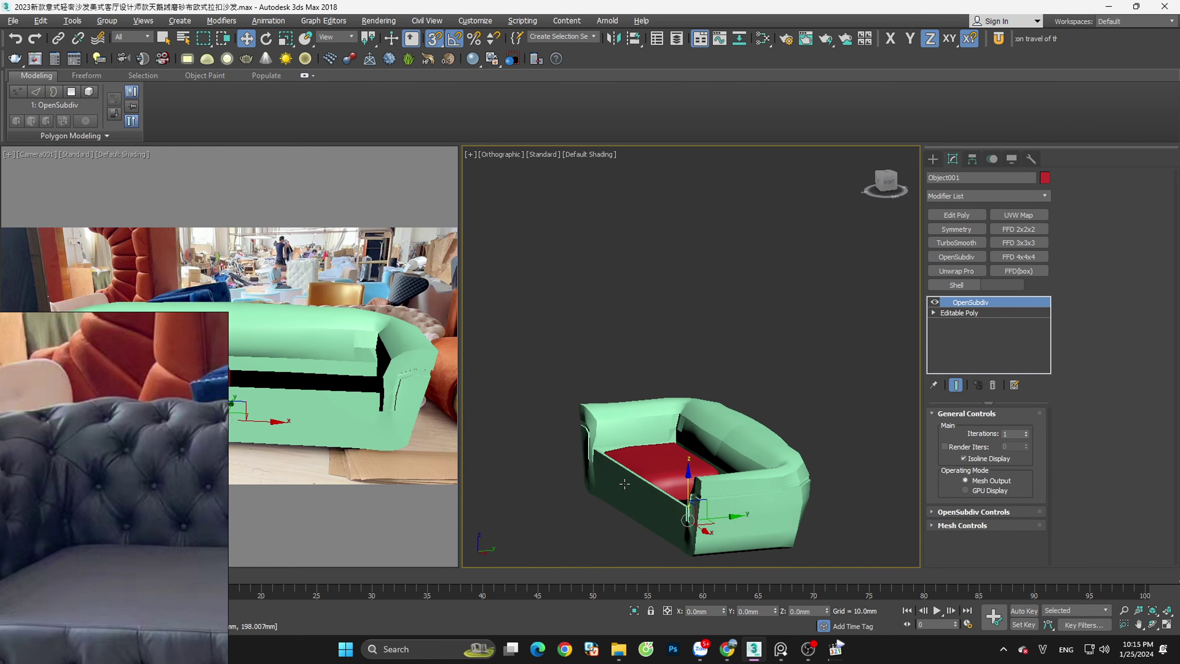
left_click(731, 349)
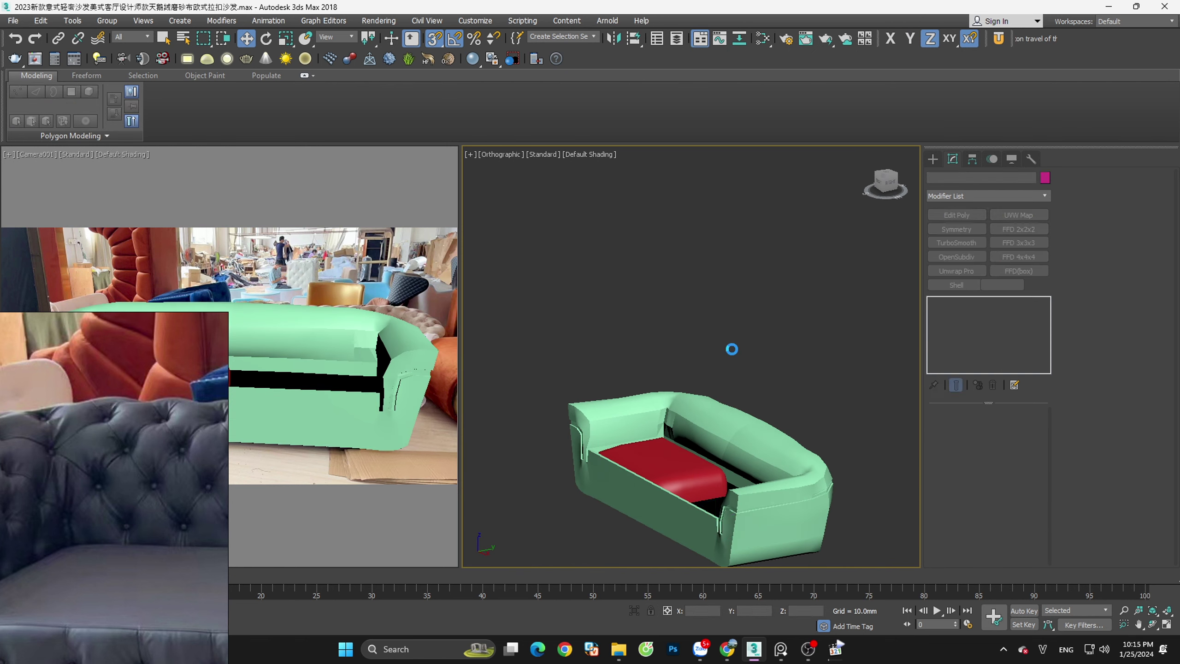